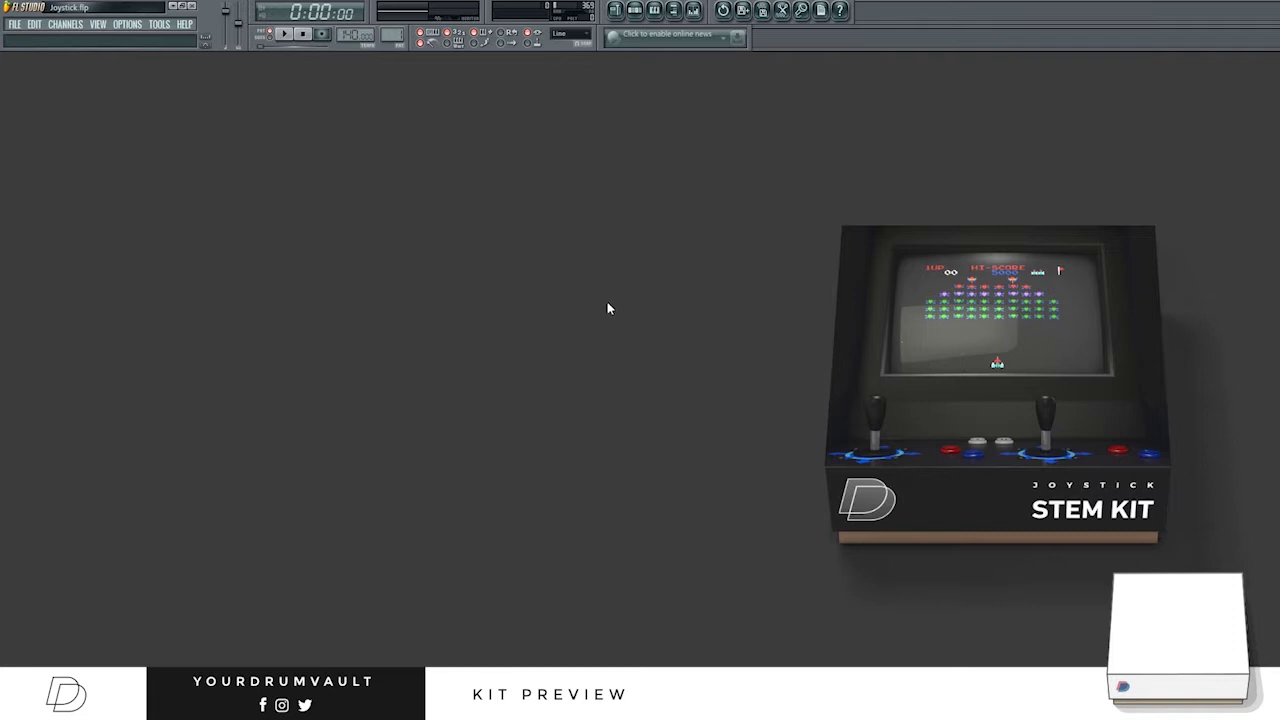
# Open the Joystick Stem Kit in the browser and expand the 720 94bpm - C folder's stems.
pyautogui.click(673, 9)
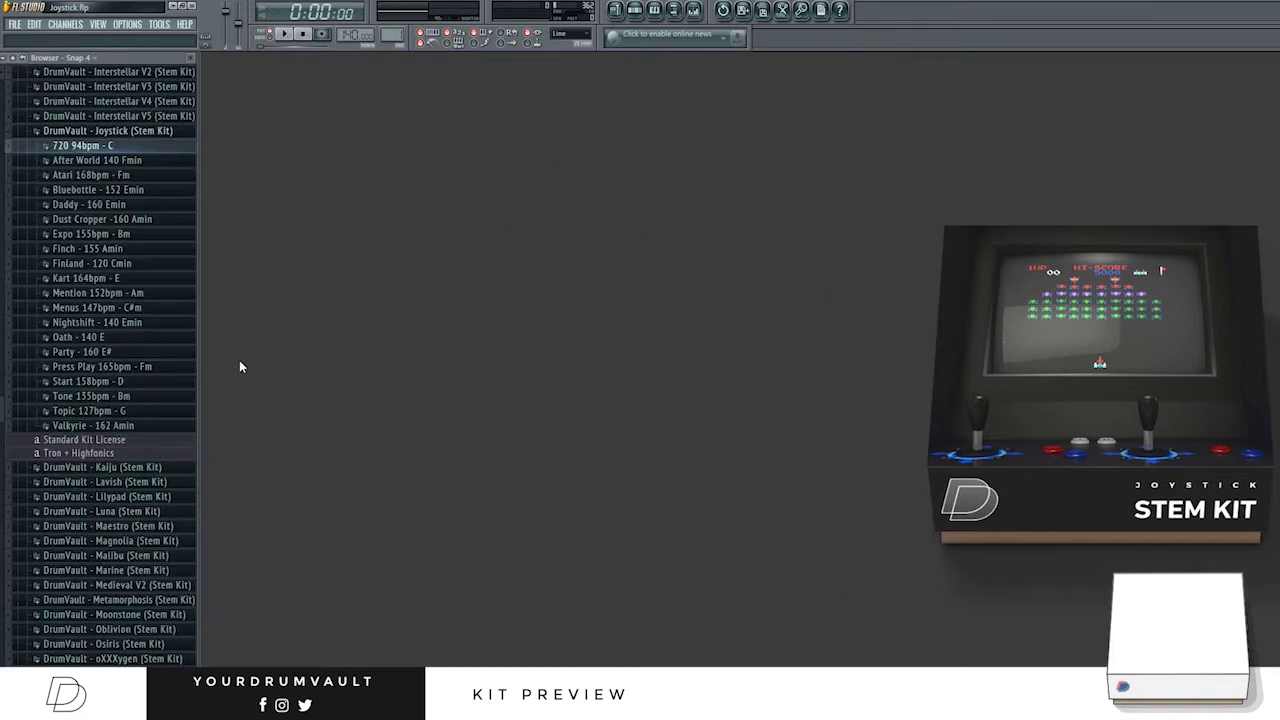
pyautogui.click(60, 146)
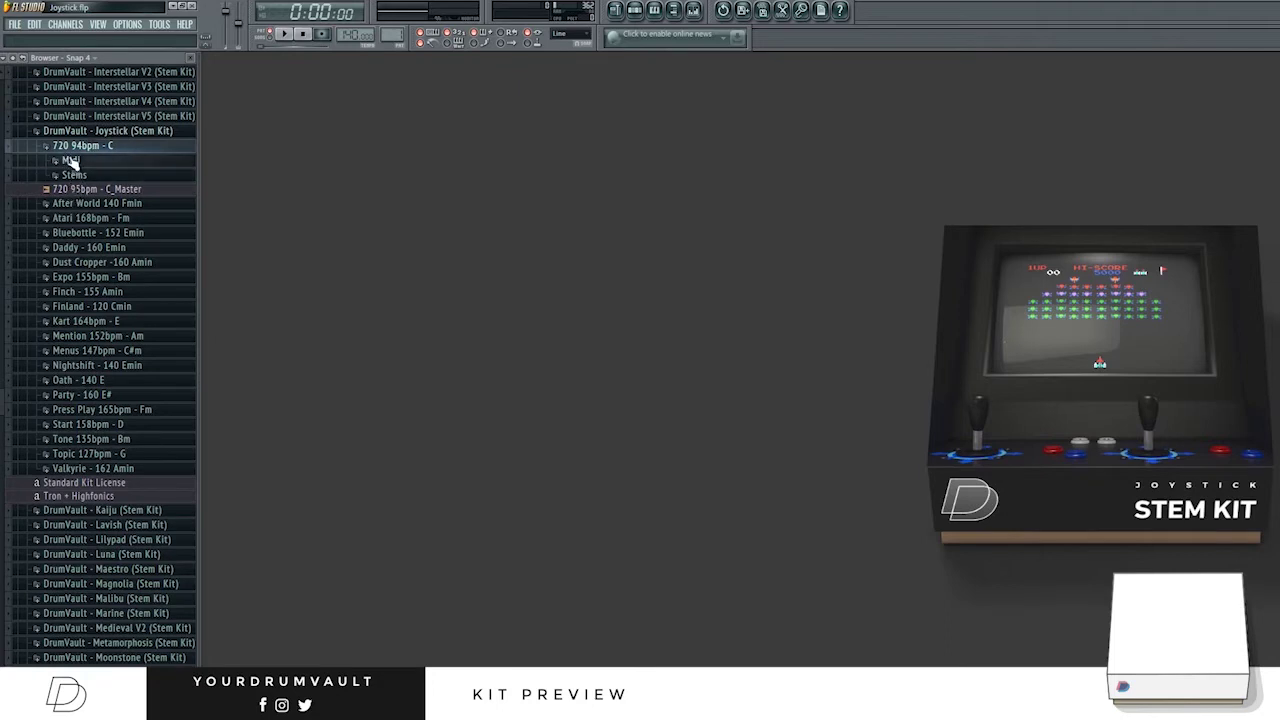
pyautogui.click(86, 174)
pyautogui.click(90, 176)
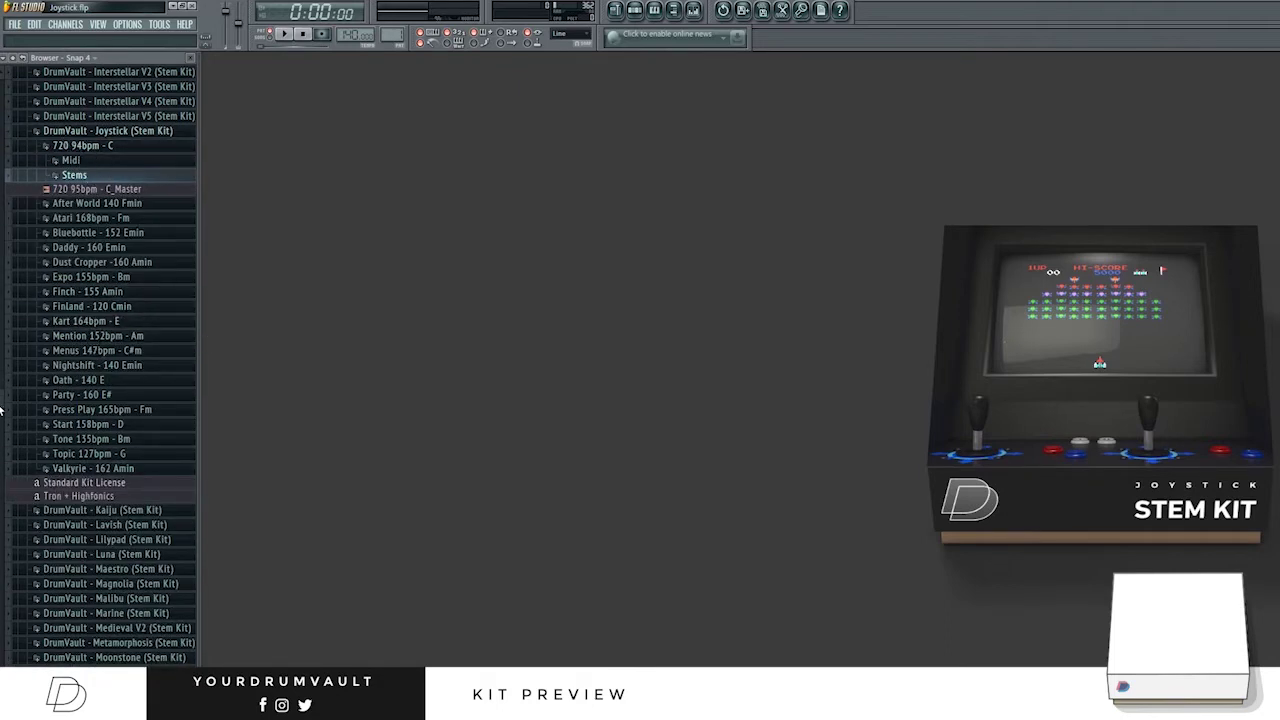
pyautogui.scroll(3, 176, 285)
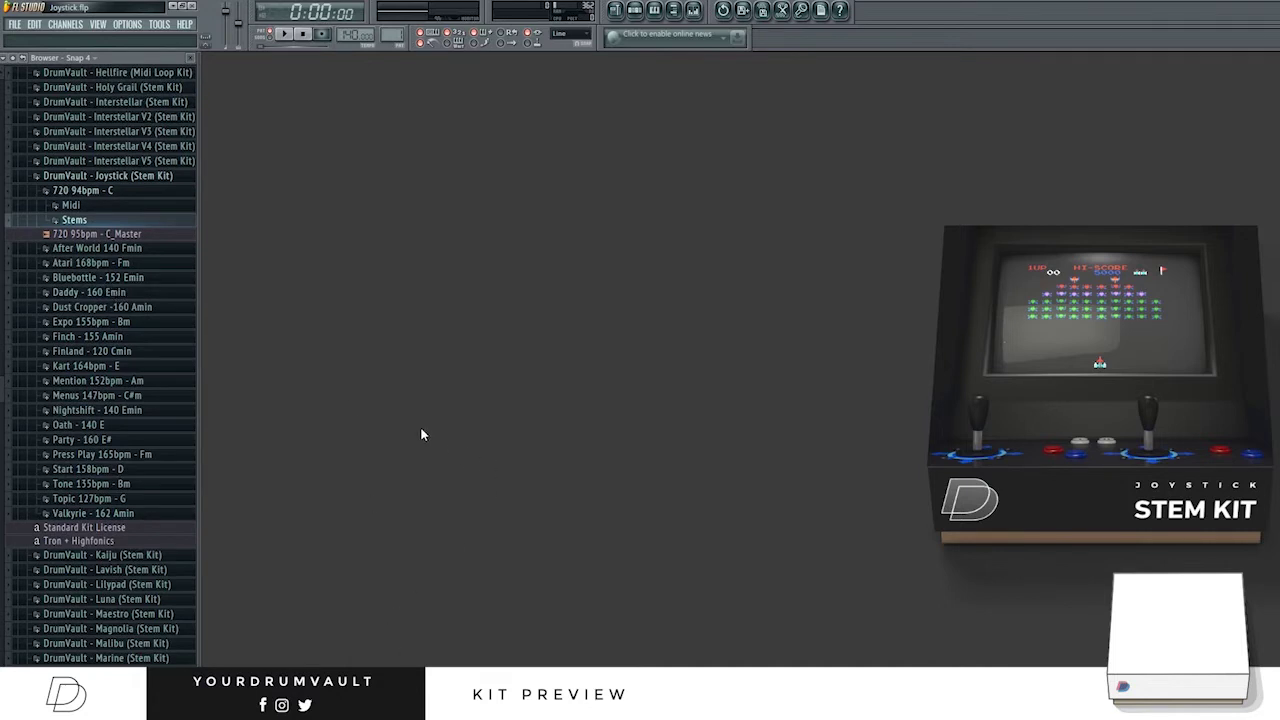
pyautogui.click(72, 220)
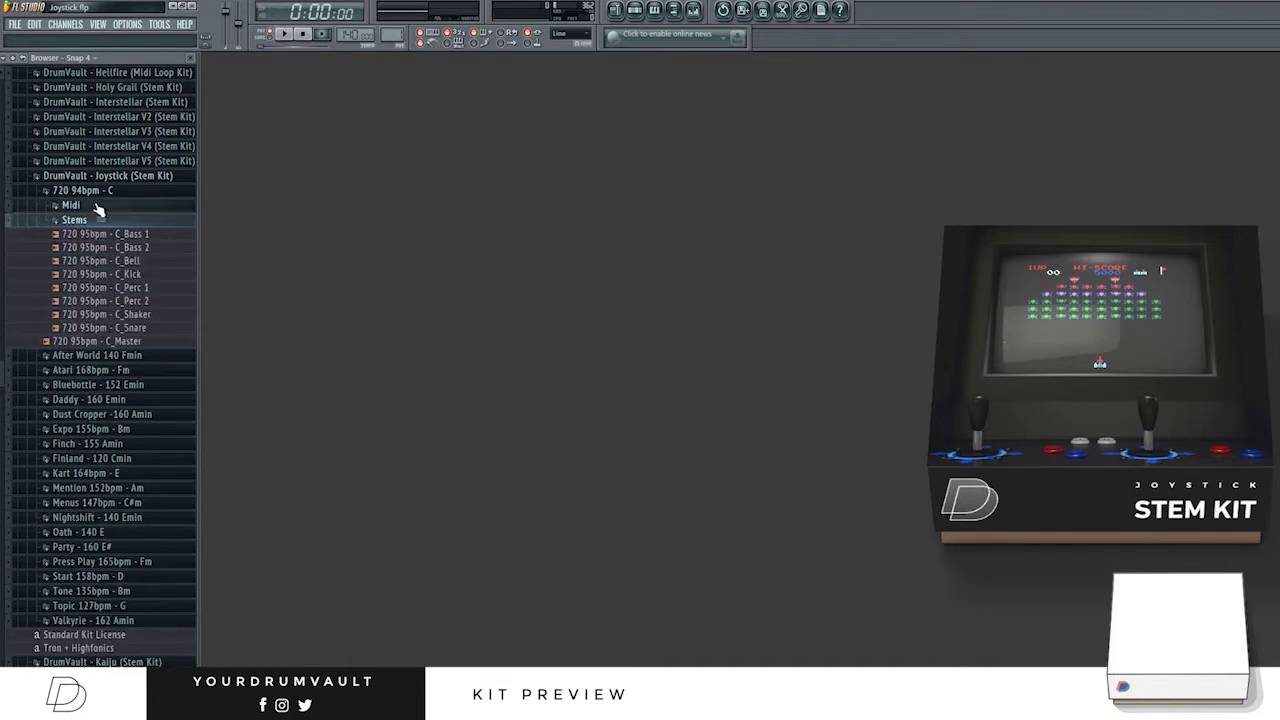
pyautogui.click(82, 221)
pyautogui.click(45, 193)
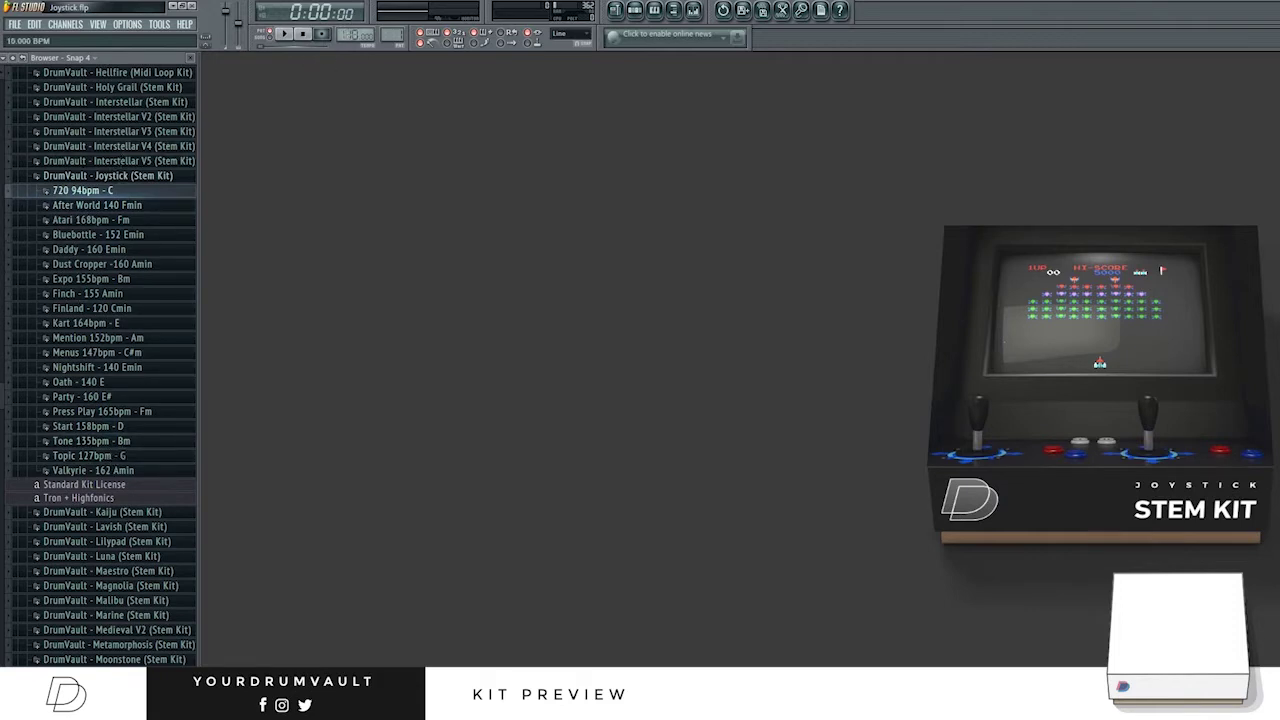
pyautogui.click(40, 190)
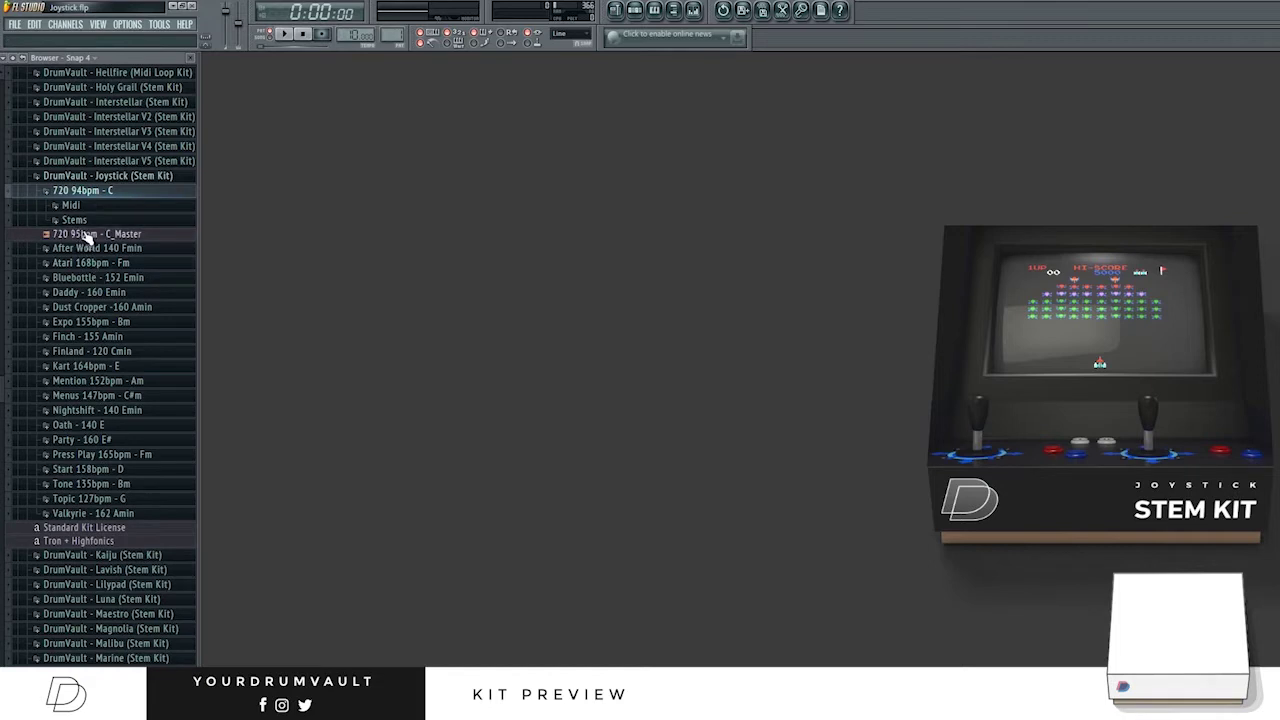
# Preview the 720 95bpm - C_Master loop and check its Stems and Midi parts (Bass 1, Bass 2, Bell, Perc).
pyautogui.click(88, 235)
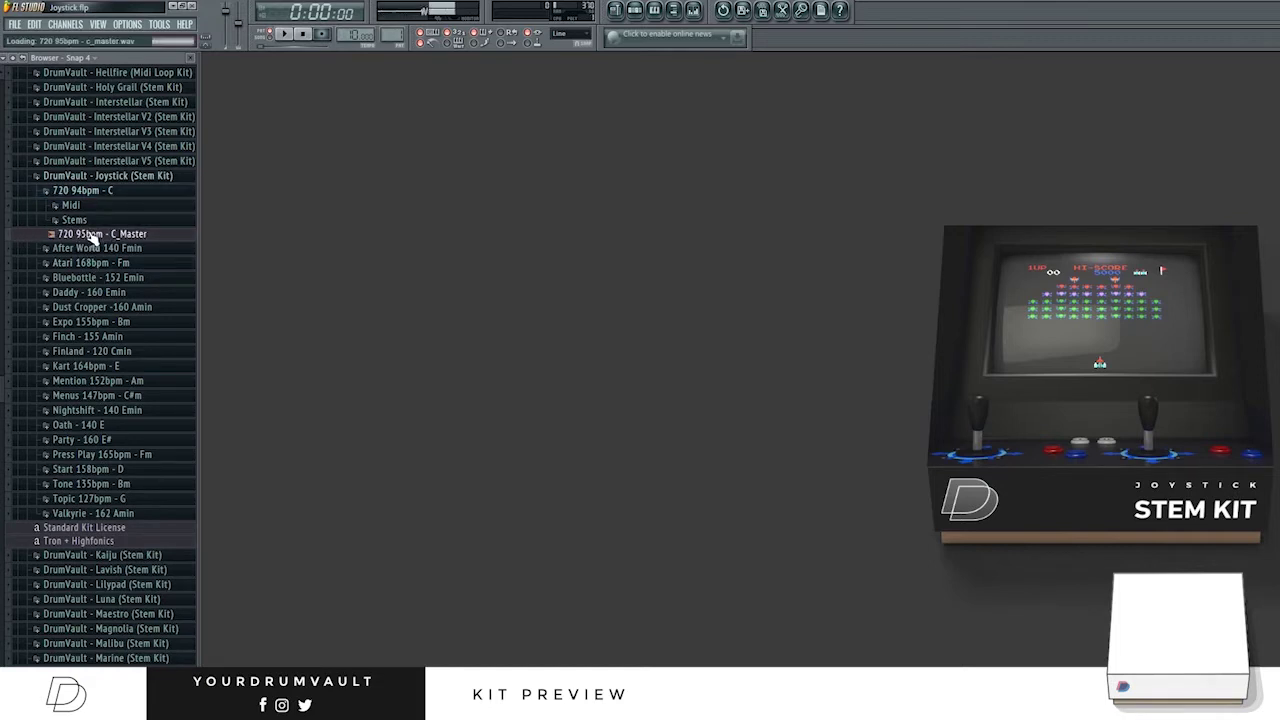
pyautogui.click(86, 219)
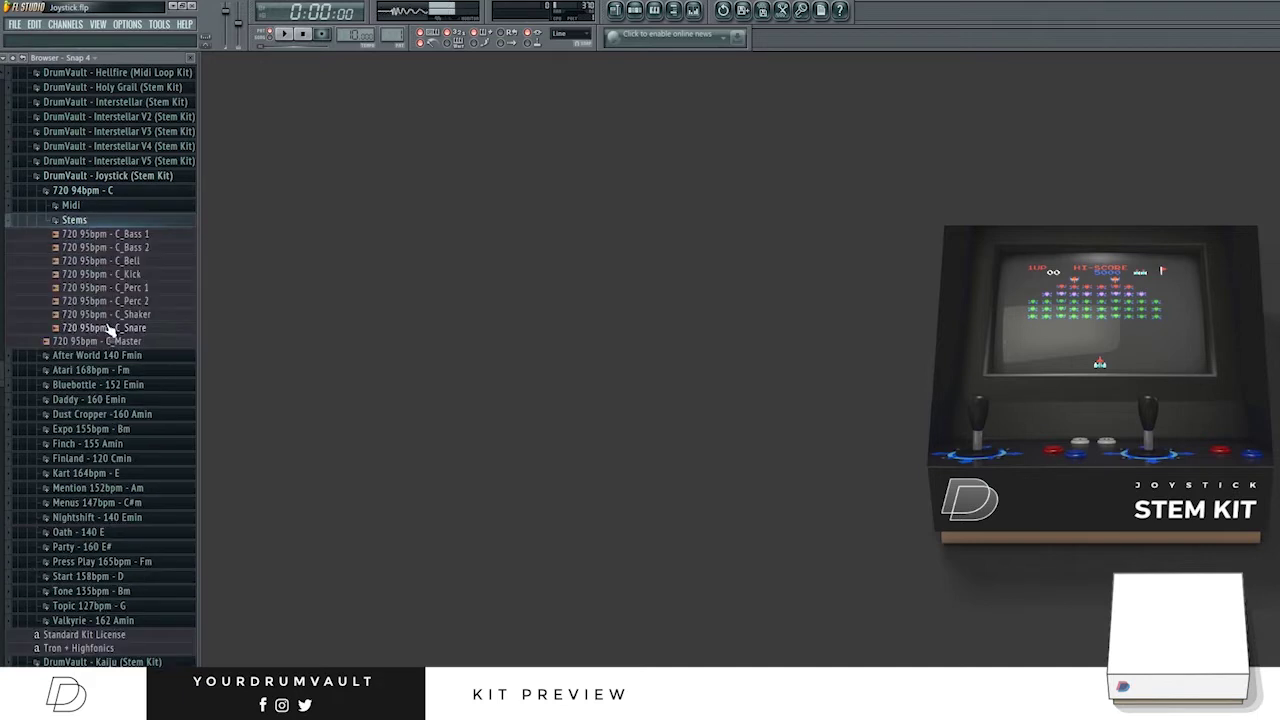
pyautogui.click(72, 220)
pyautogui.click(90, 205)
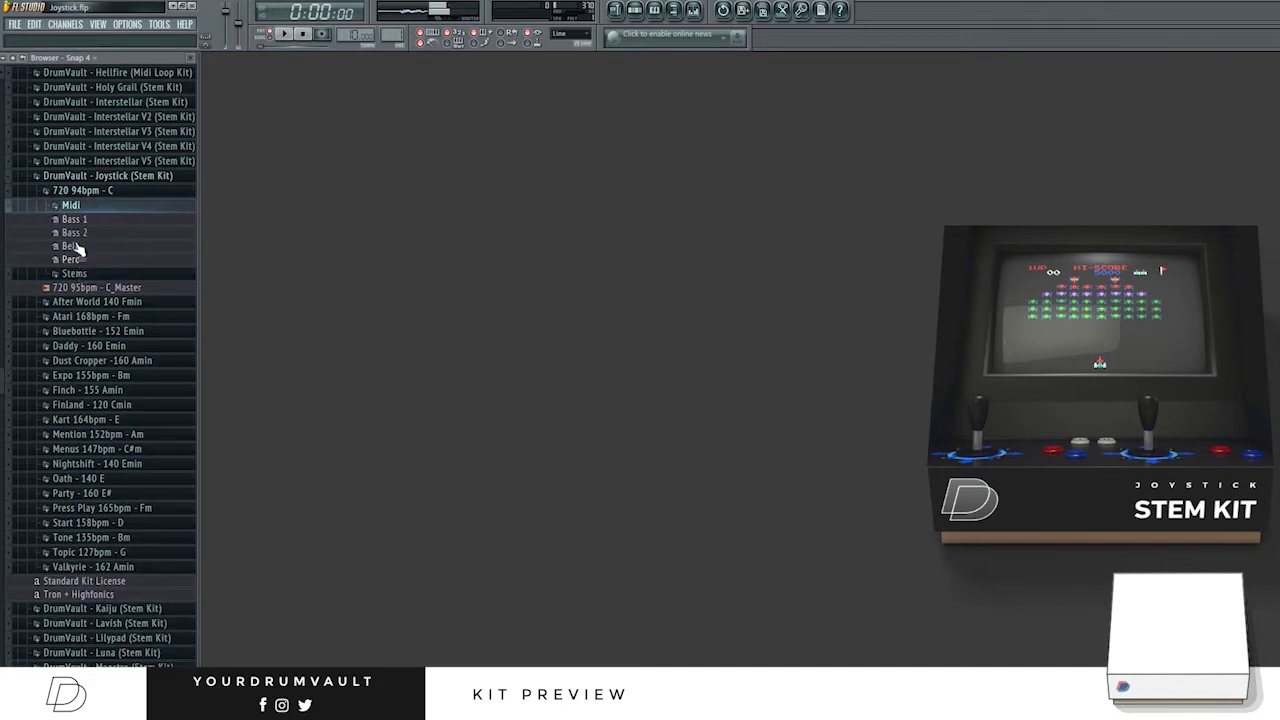
pyautogui.click(72, 207)
pyautogui.click(95, 190)
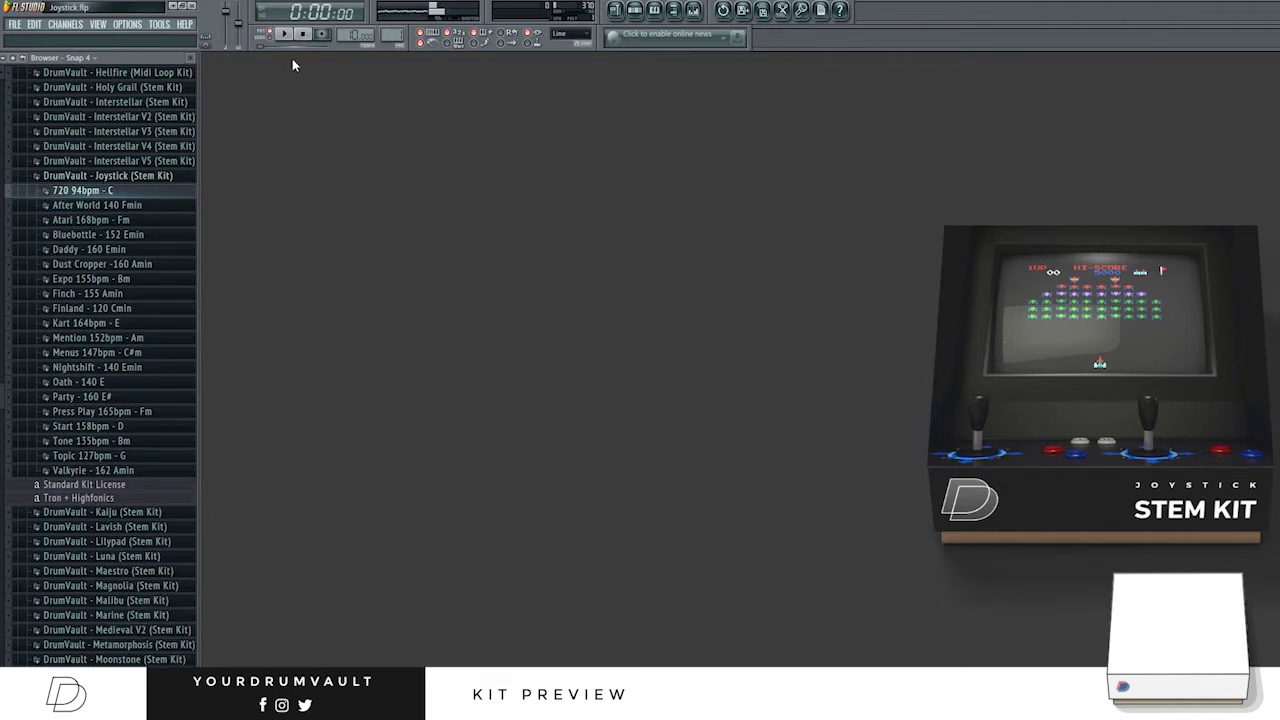
pyautogui.click(86, 190)
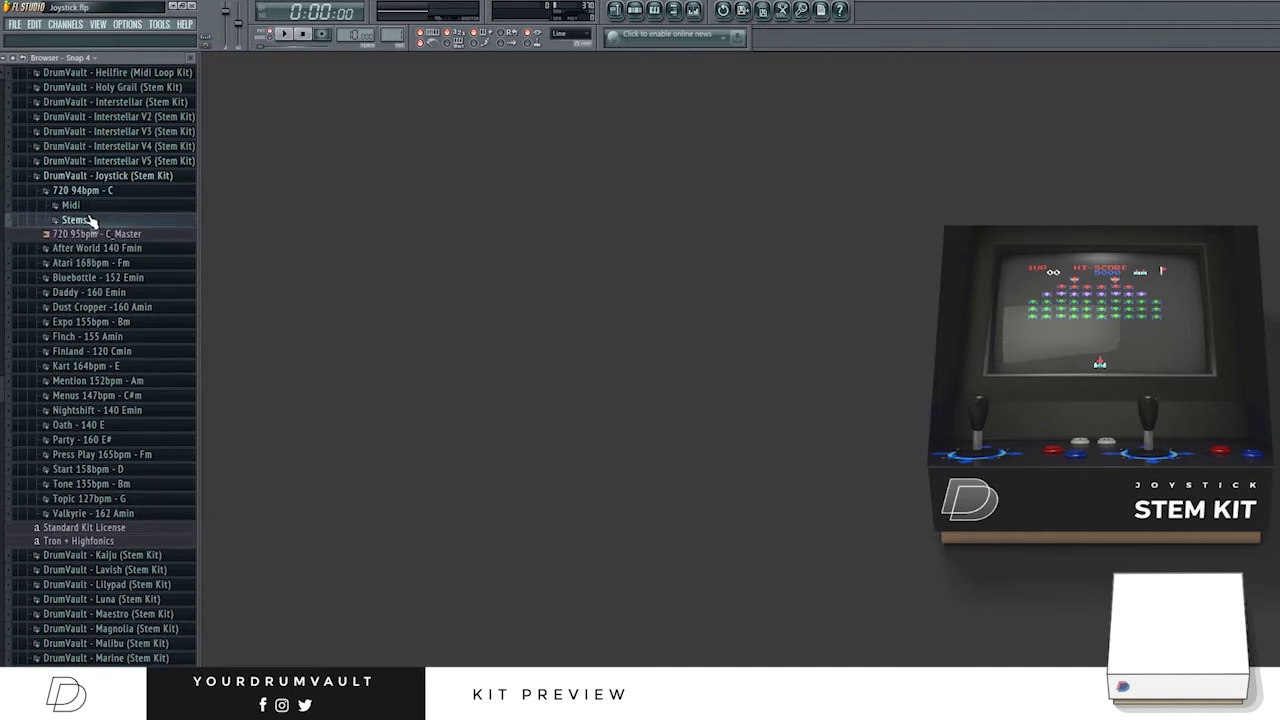
# Preview the After World 140 Fmin master loop and check its stems and MIDI part.
pyautogui.click(86, 220)
pyautogui.click(70, 221)
pyautogui.click(60, 190)
pyautogui.click(105, 205)
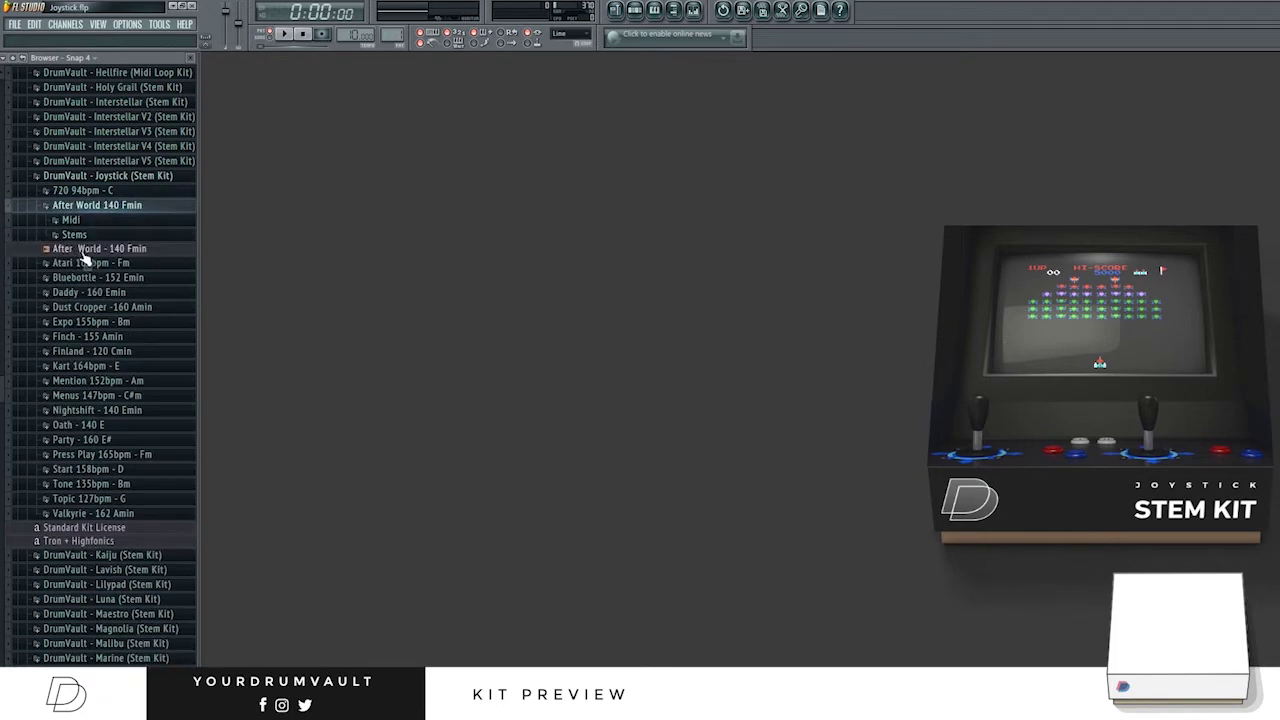
pyautogui.click(88, 250)
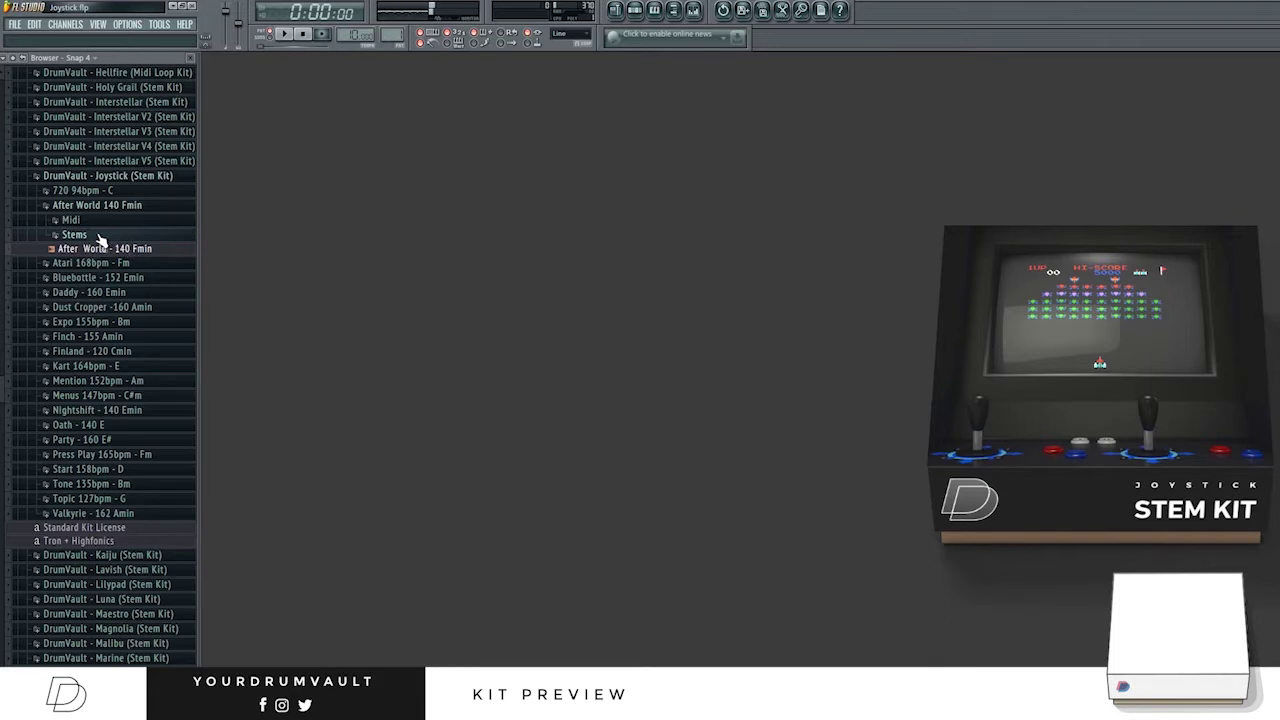
pyautogui.click(84, 237)
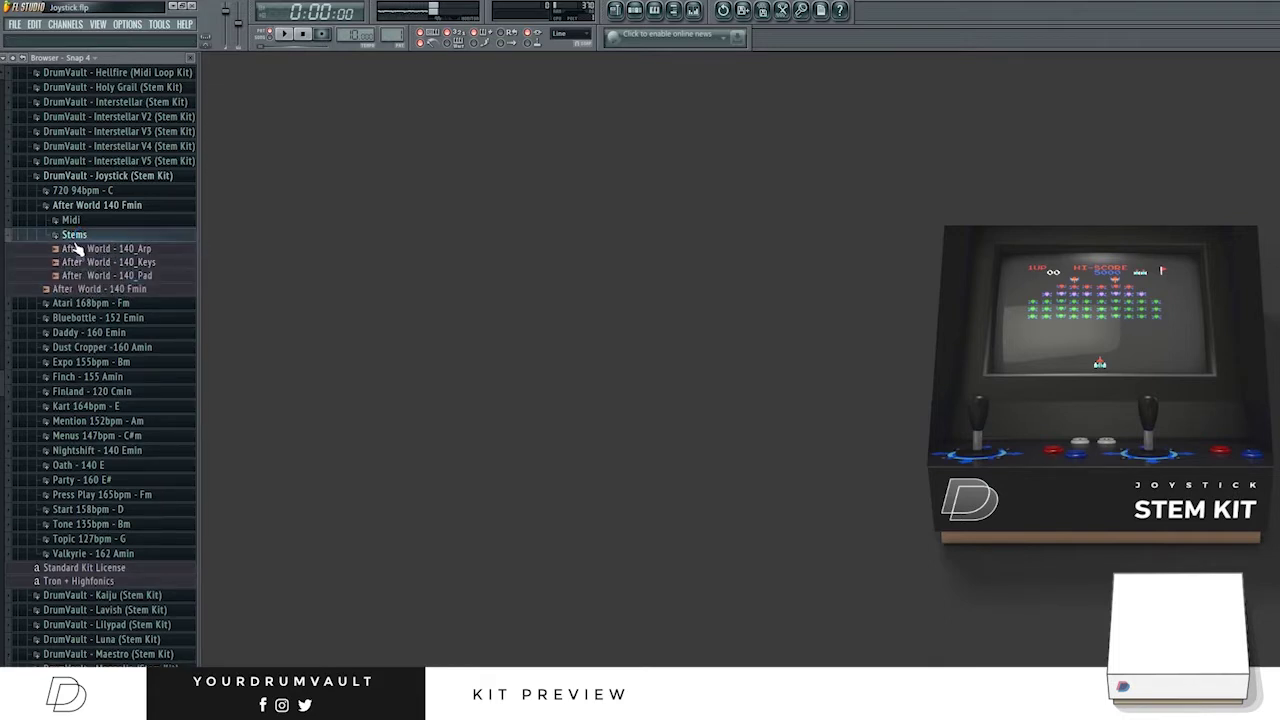
pyautogui.click(75, 236)
pyautogui.click(128, 224)
pyautogui.click(128, 224)
pyautogui.click(97, 205)
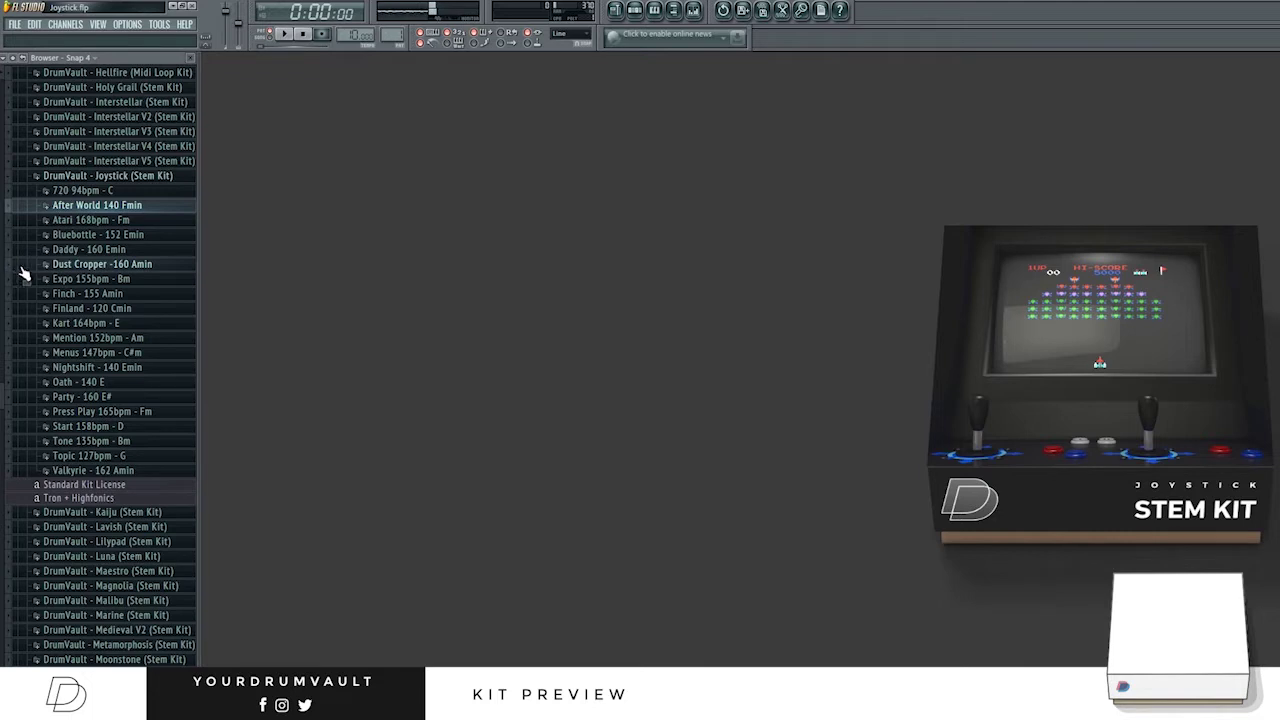
# Preview the Atari 168bpm - Fm_Master loop and check its Arp, Bell, Pluck parts and stems.
pyautogui.click(50, 220)
pyautogui.click(91, 266)
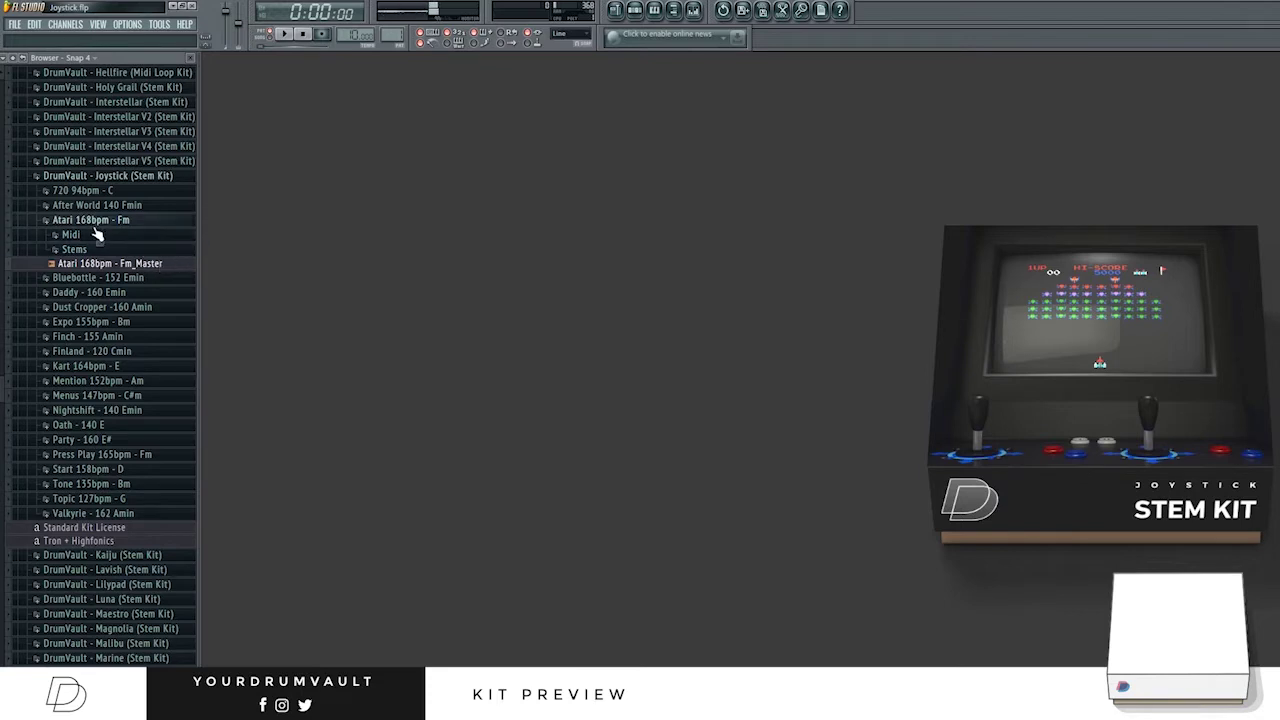
pyautogui.click(90, 236)
pyautogui.click(90, 236)
pyautogui.click(98, 250)
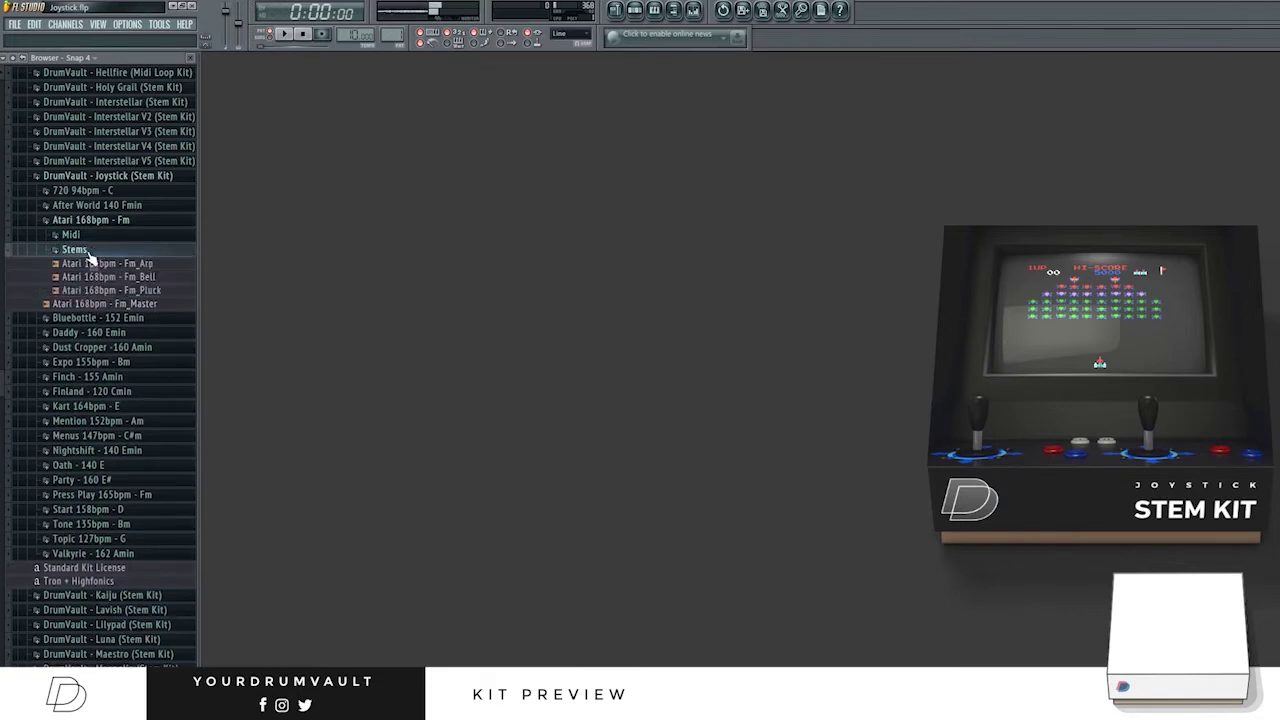
pyautogui.click(98, 250)
pyautogui.click(95, 221)
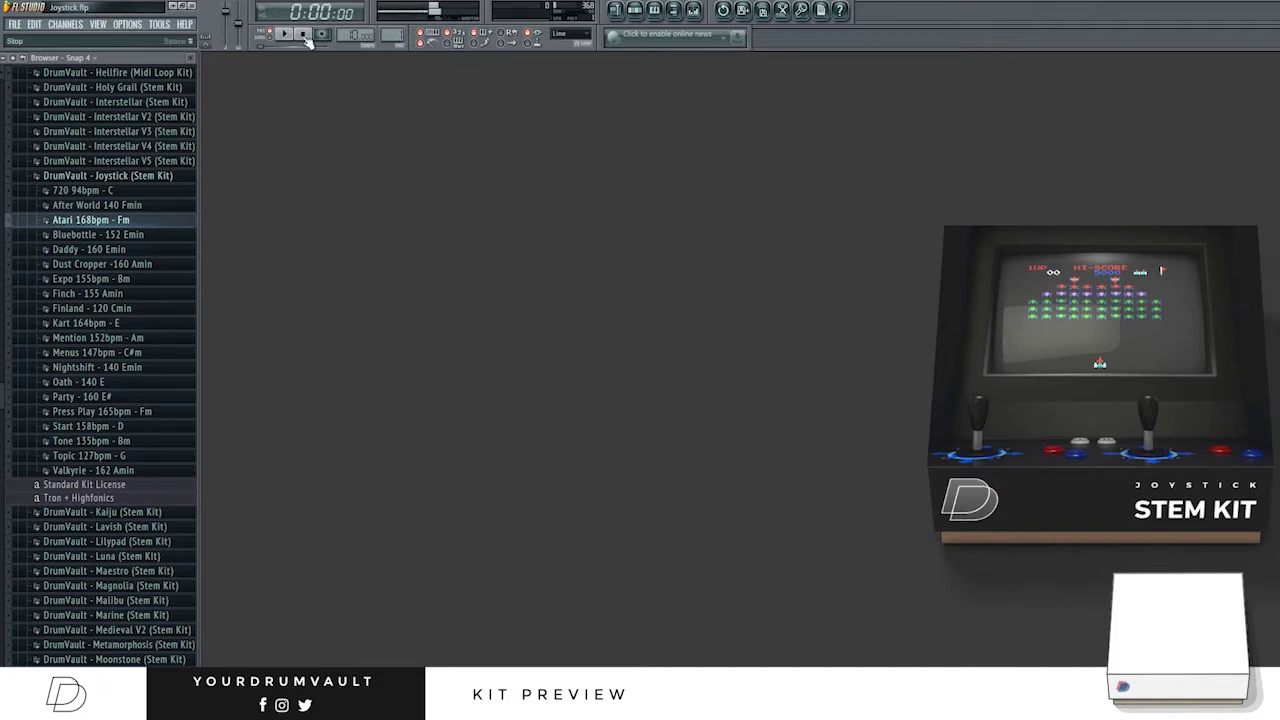
# Recheck the Atari 168bpm - Fm folder's Arp, Bell, Pluck MIDI parts and three stems, then collapse it.
pyautogui.click(88, 221)
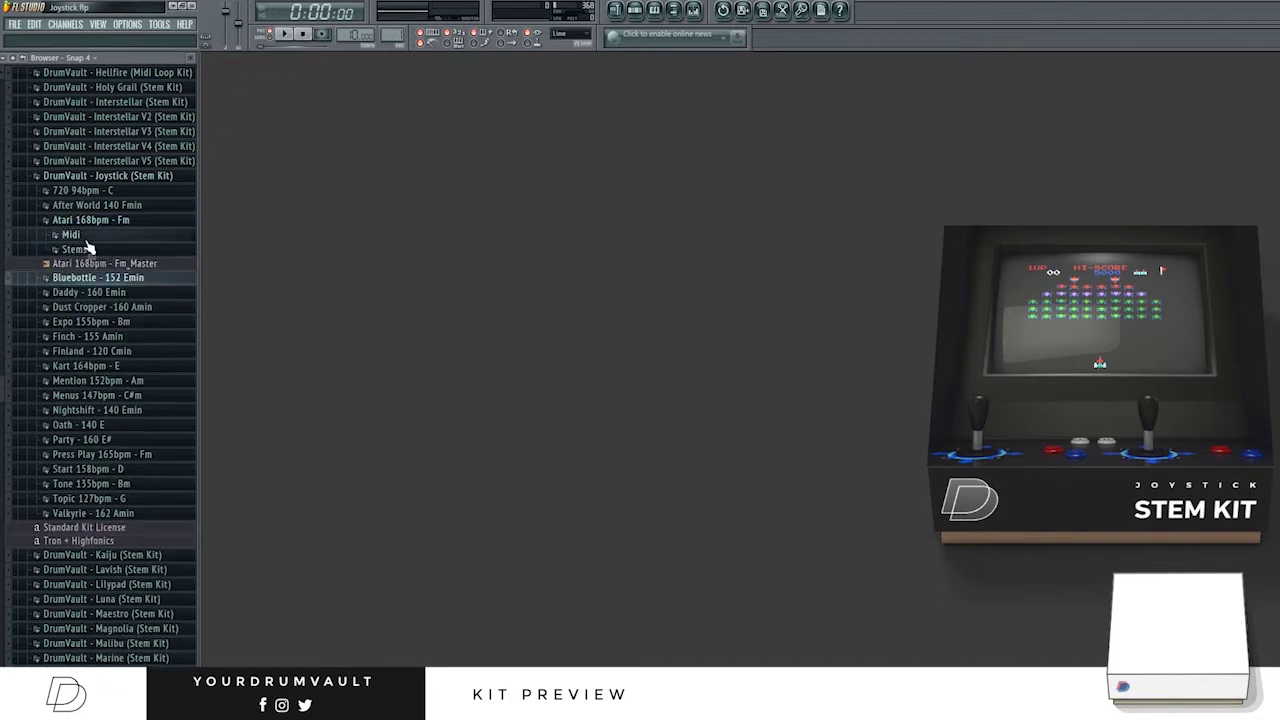
pyautogui.click(86, 238)
pyautogui.click(70, 235)
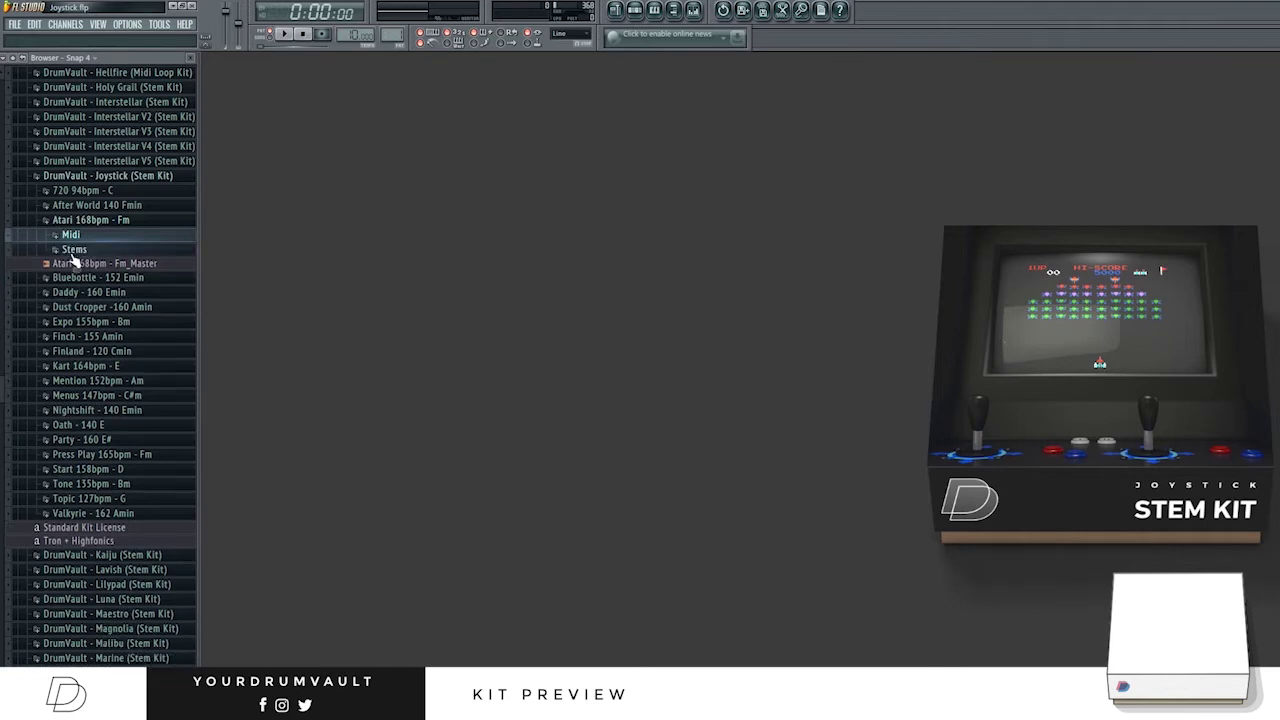
pyautogui.click(72, 249)
pyautogui.click(72, 249)
pyautogui.click(103, 222)
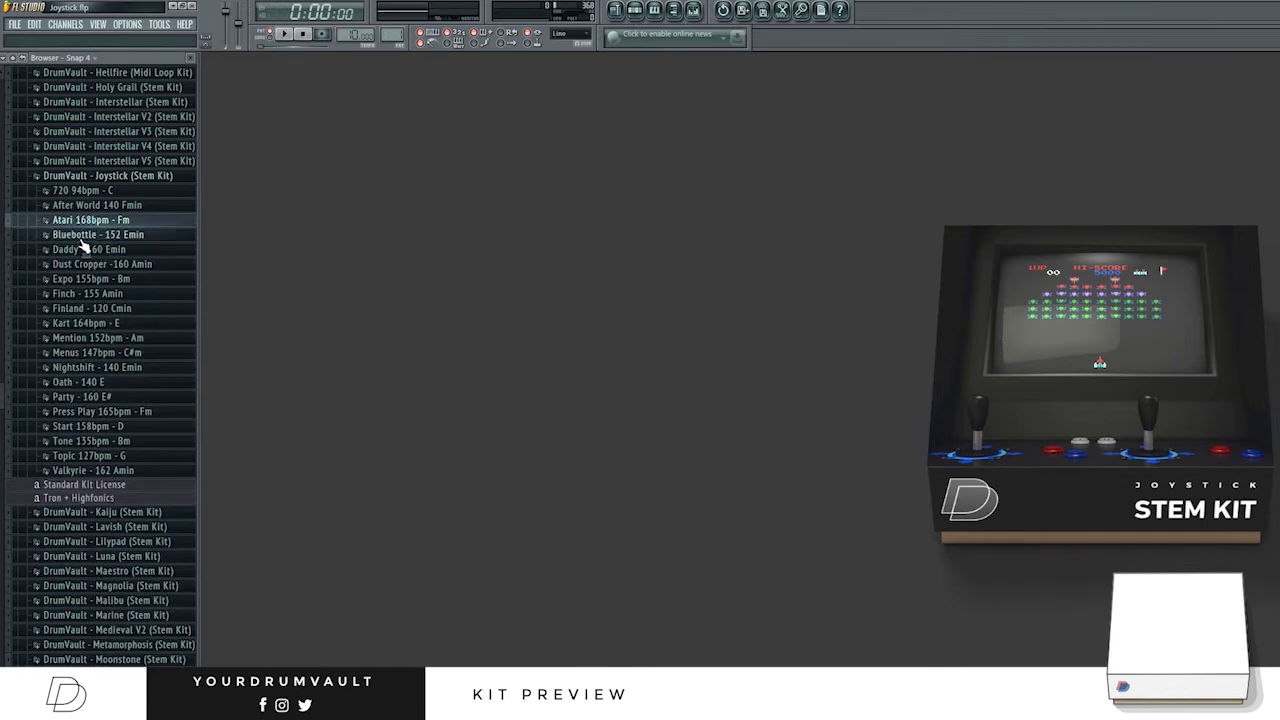
# Preview the Bluebottle - 152 Emin loop, then open Daddy - 160 Emin and preview its loop.
pyautogui.click(96, 234)
pyautogui.click(96, 281)
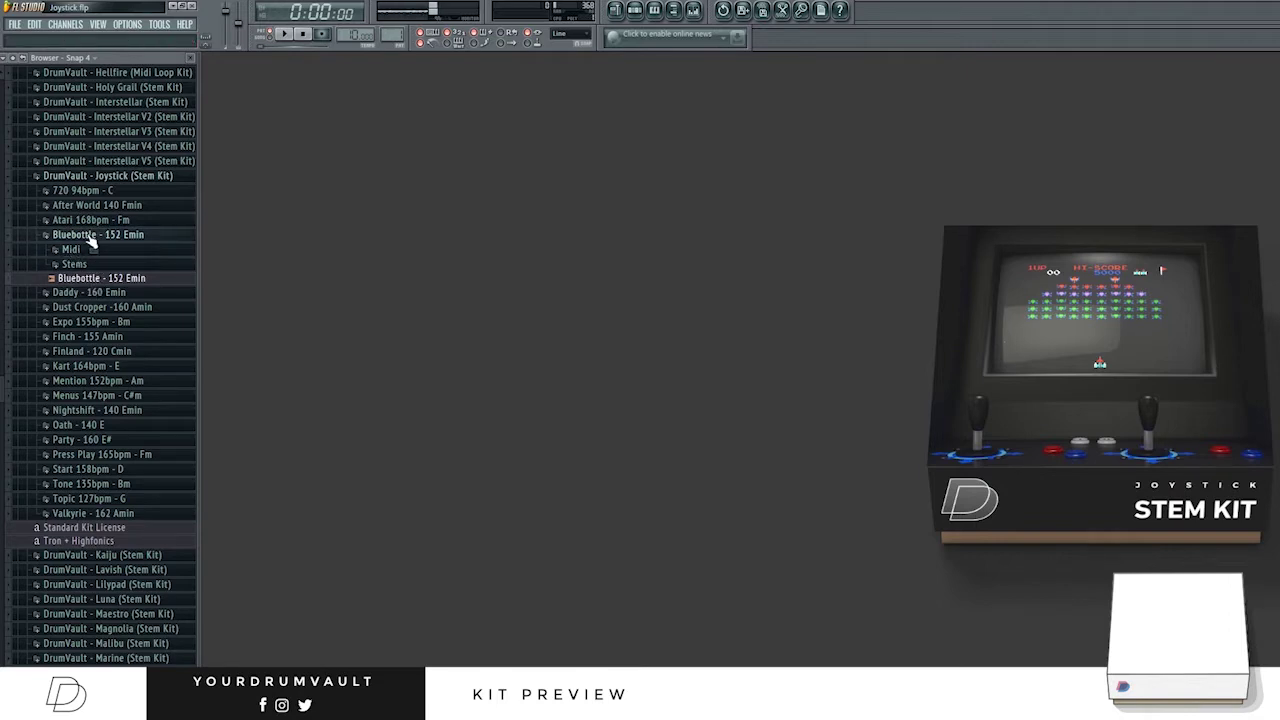
pyautogui.click(90, 238)
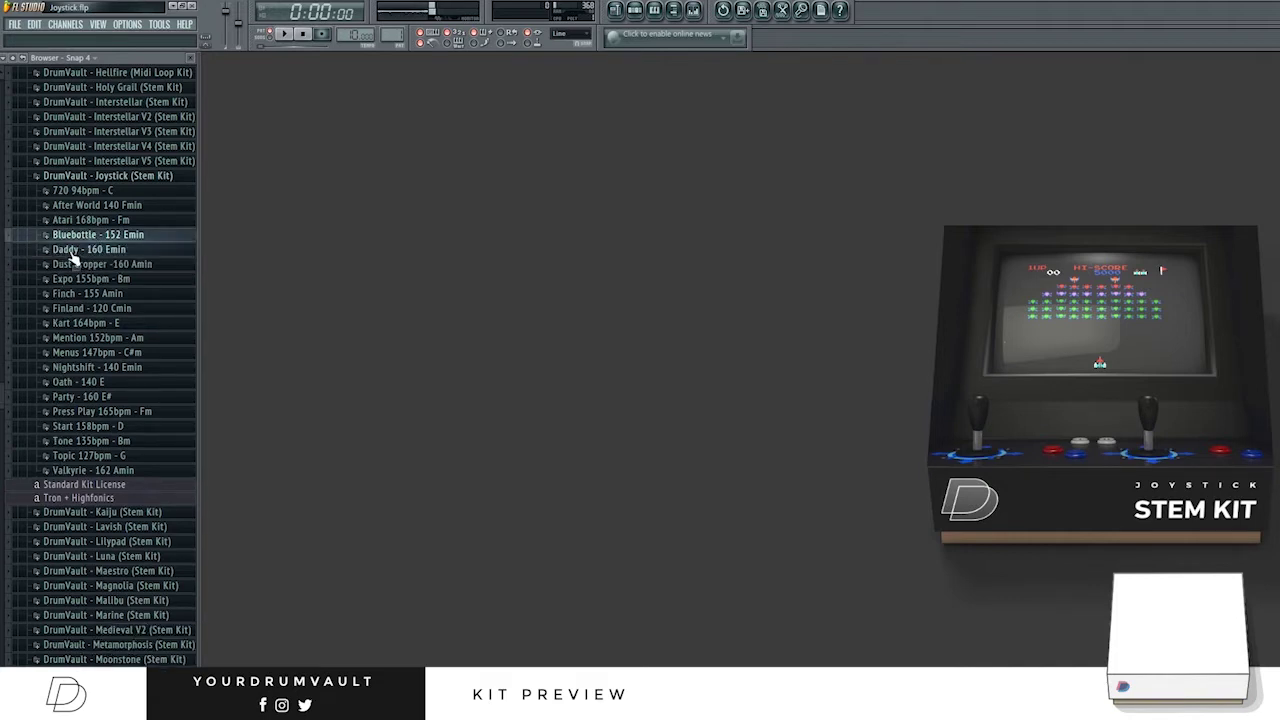
pyautogui.click(78, 236)
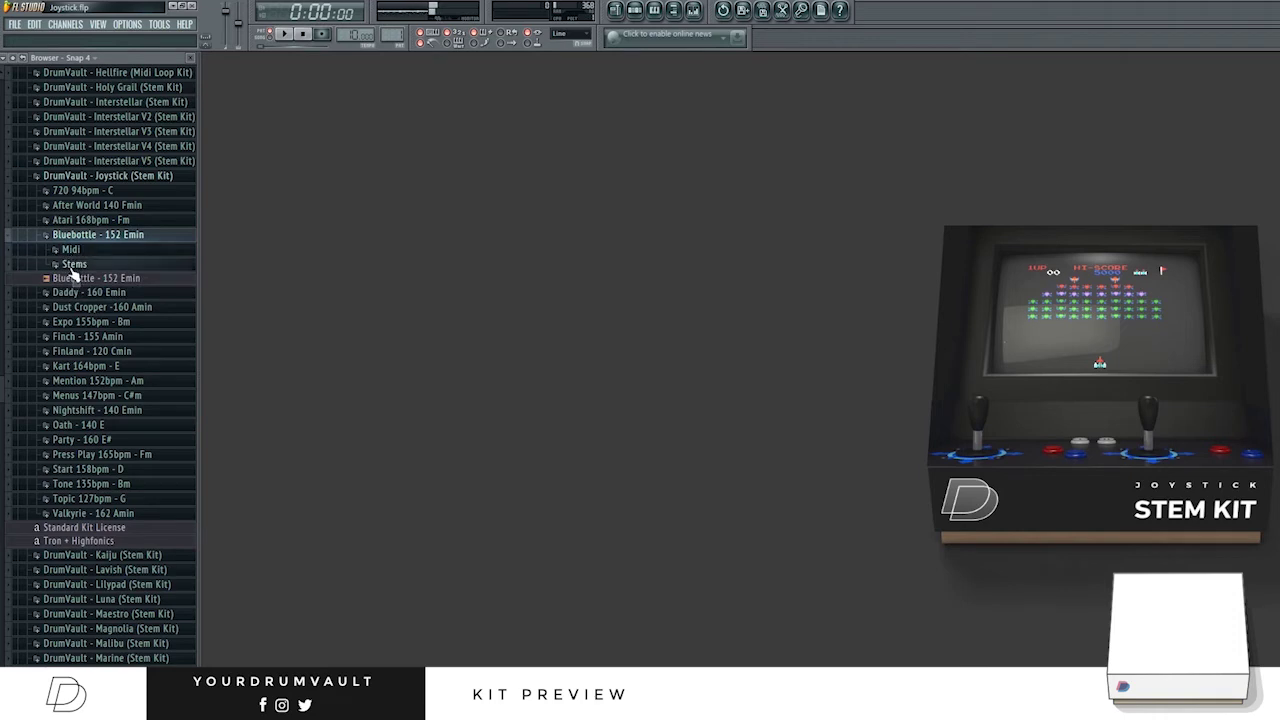
pyautogui.click(88, 237)
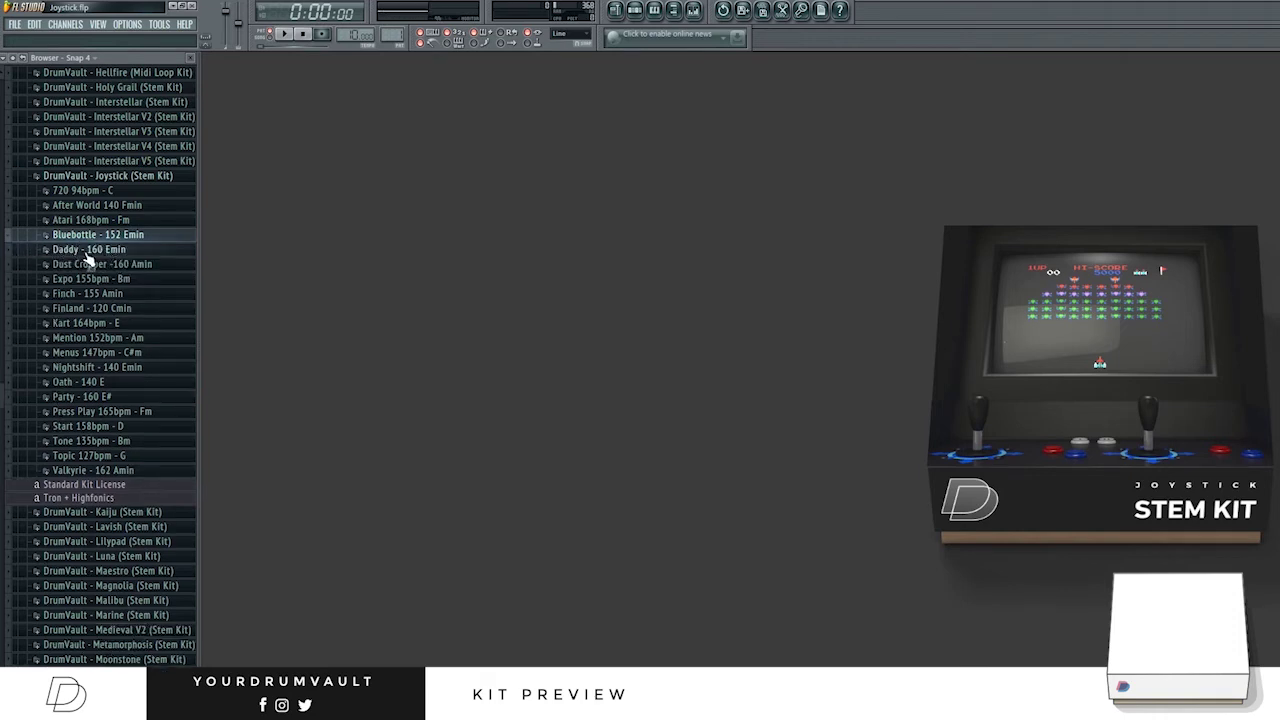
pyautogui.click(86, 251)
pyautogui.click(70, 294)
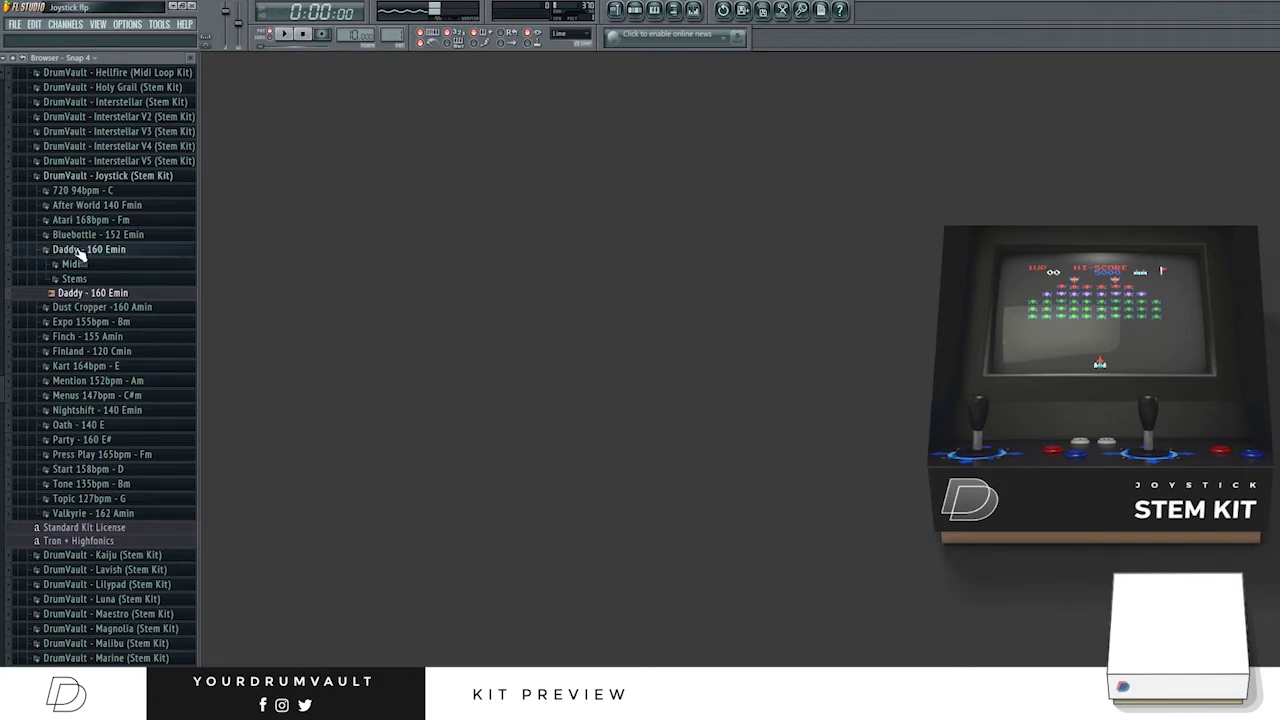
# List the five Daddy - 160 Emin stem files, then hide them.
pyautogui.click(84, 251)
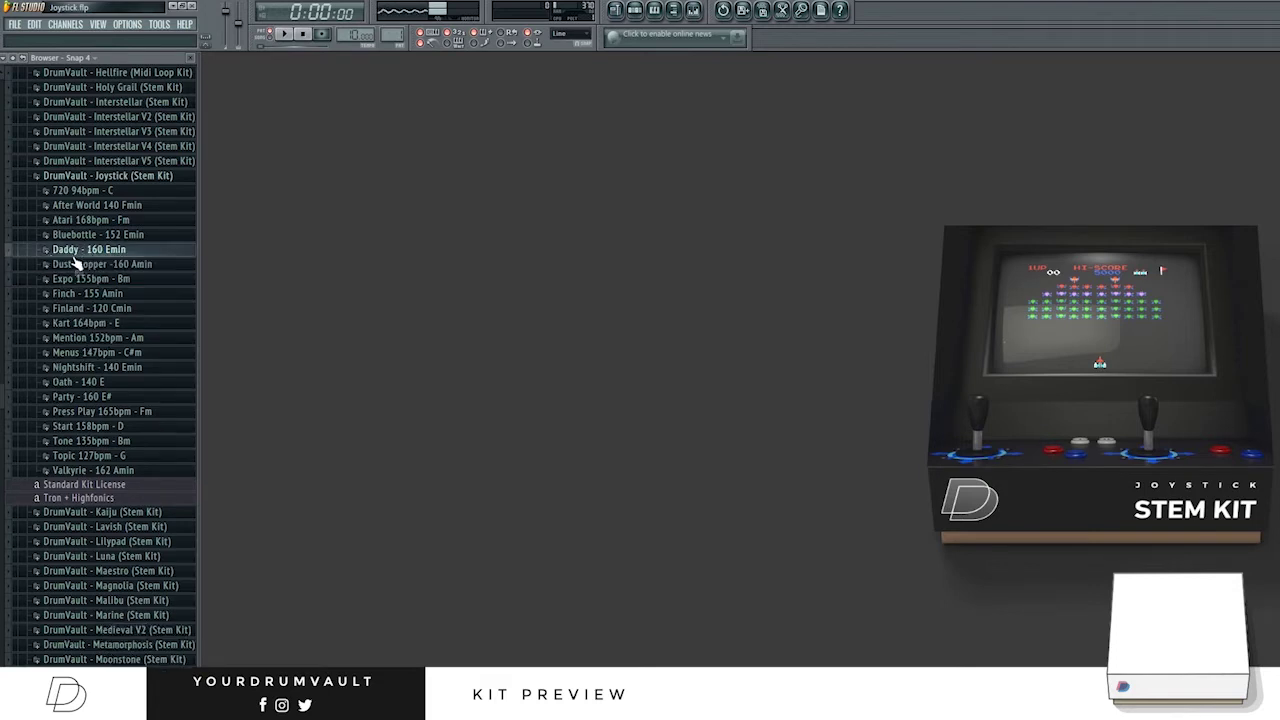
pyautogui.click(84, 251)
pyautogui.click(76, 278)
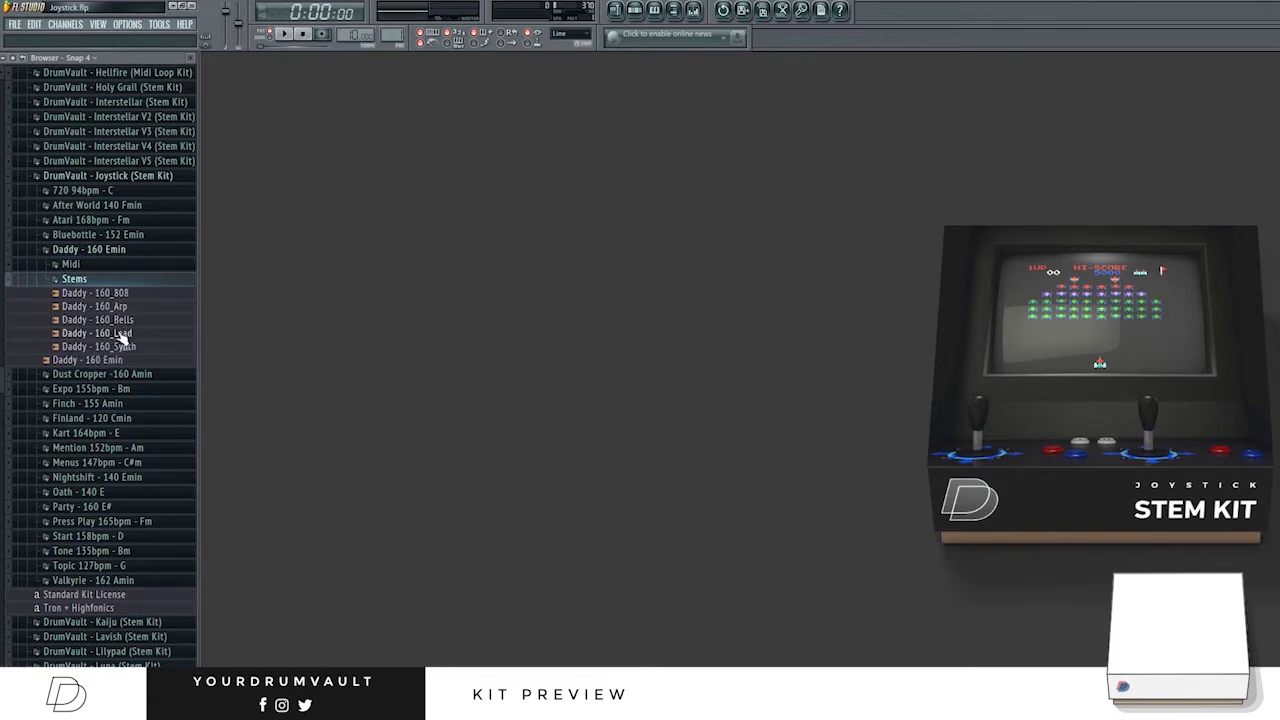
pyautogui.click(40, 278)
# Preview the Dust Cropper -160 Amin master file, then the Expo 155bpm - Bm_Master loop.
pyautogui.click(101, 251)
pyautogui.click(108, 264)
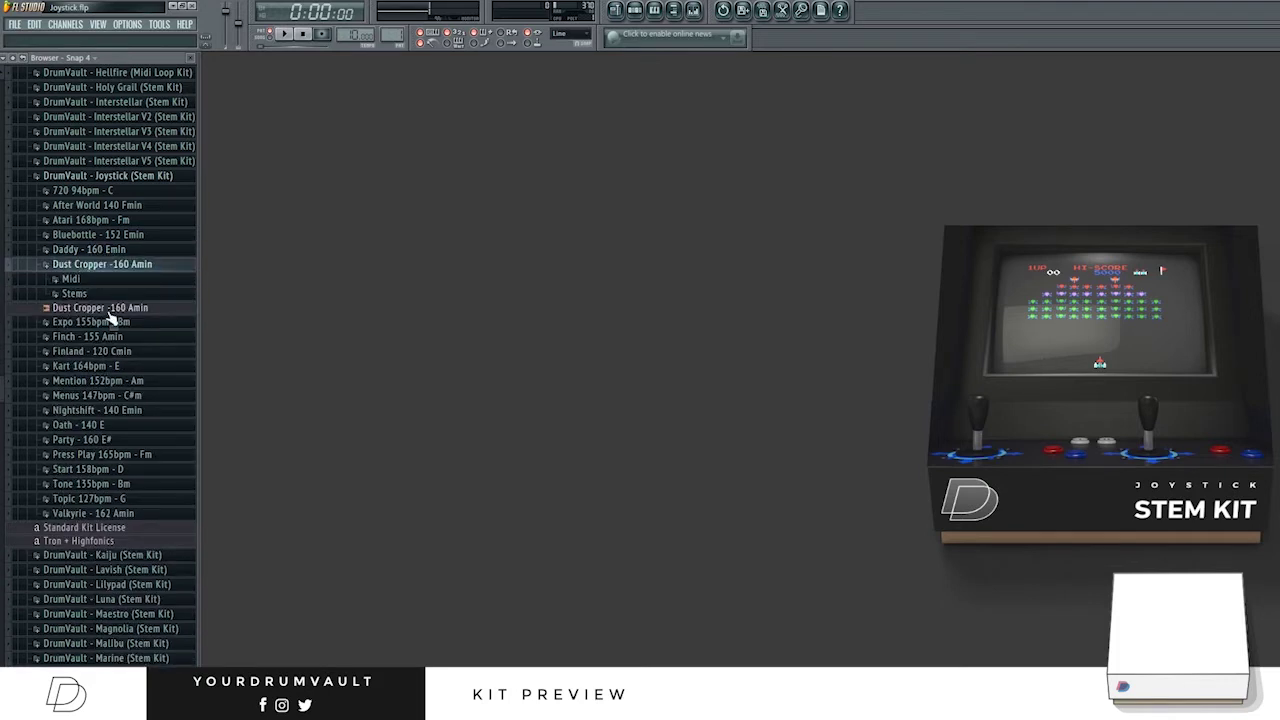
pyautogui.click(113, 312)
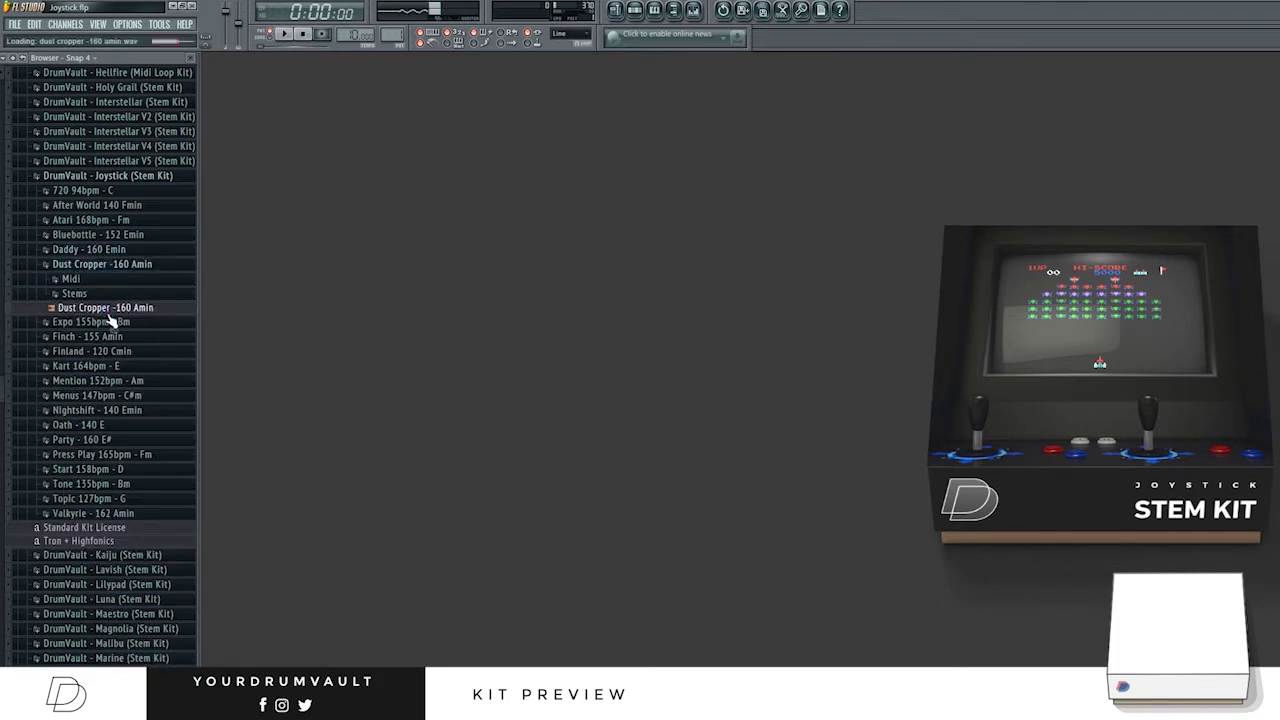
pyautogui.click(96, 264)
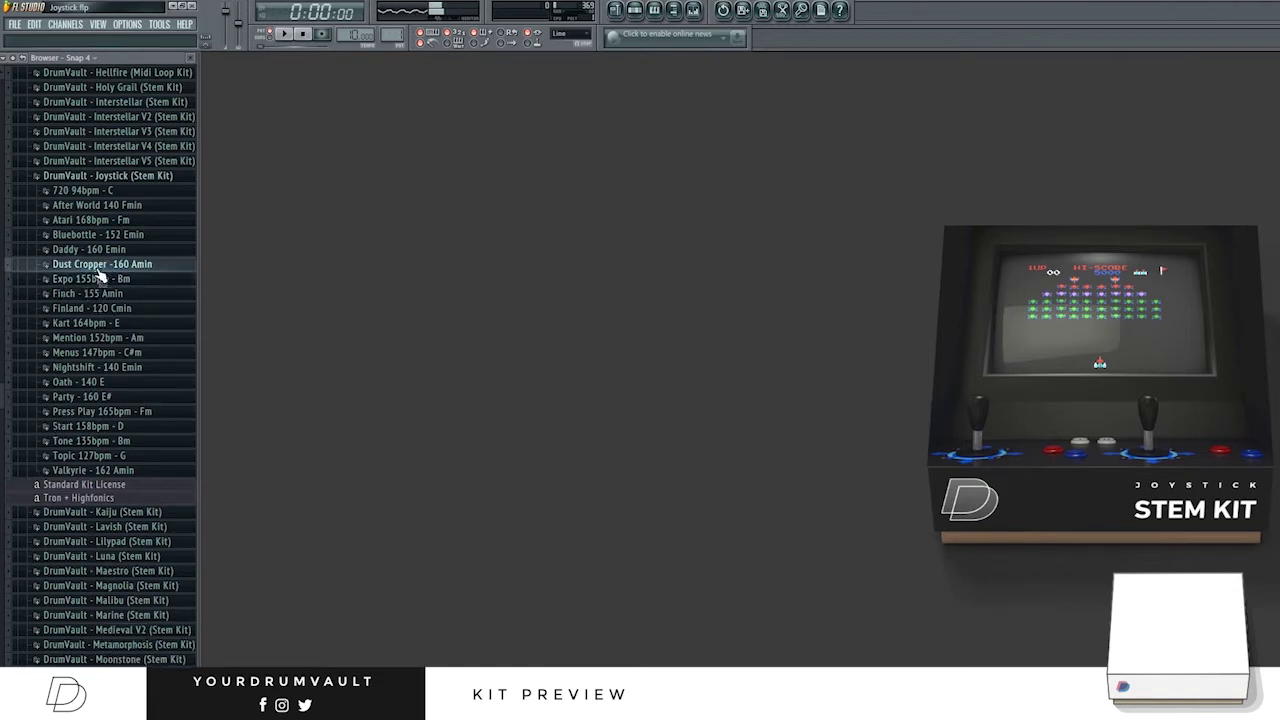
pyautogui.click(90, 280)
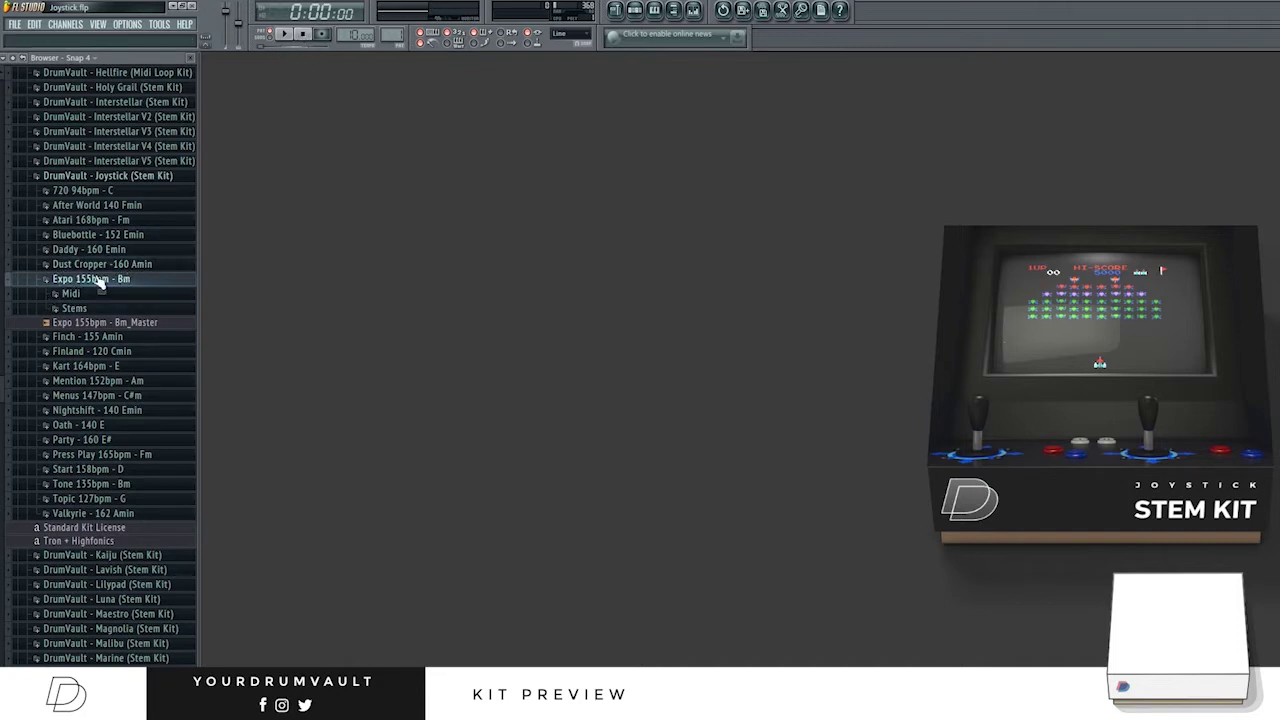
pyautogui.click(72, 324)
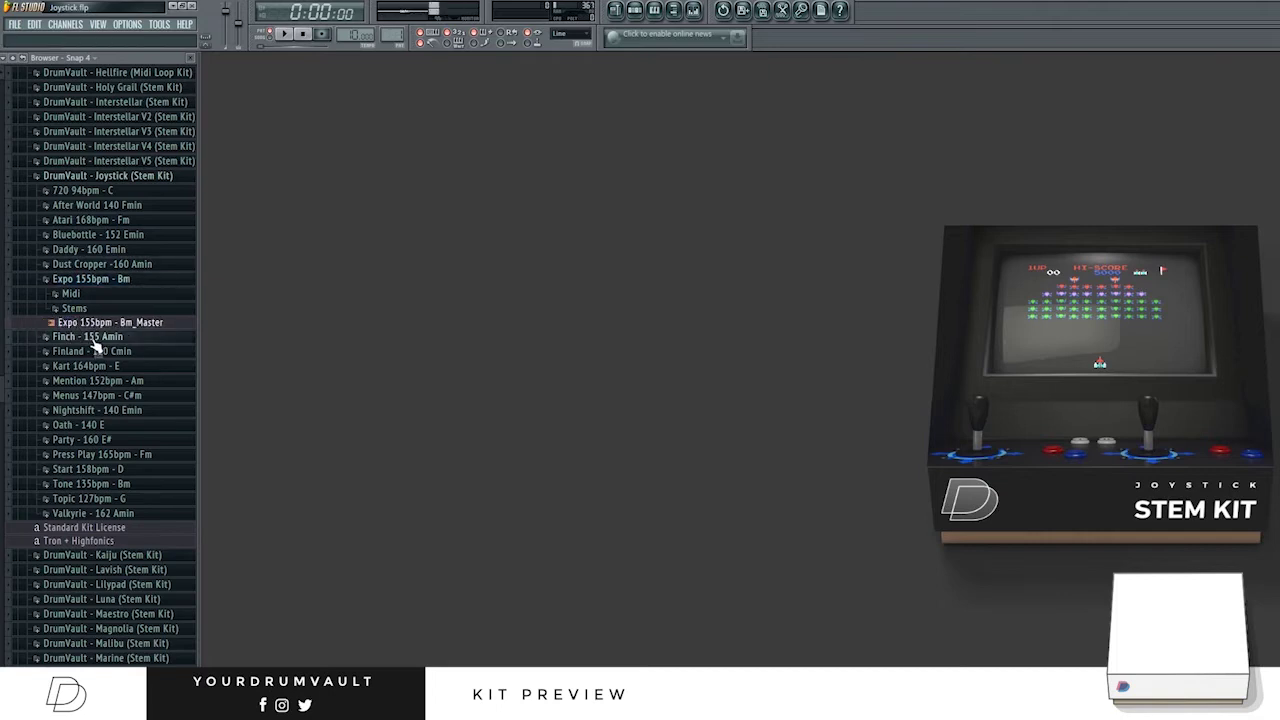
# Glance at the Expo stem files, then fold the Expo folder away.
pyautogui.click(86, 309)
pyautogui.click(86, 309)
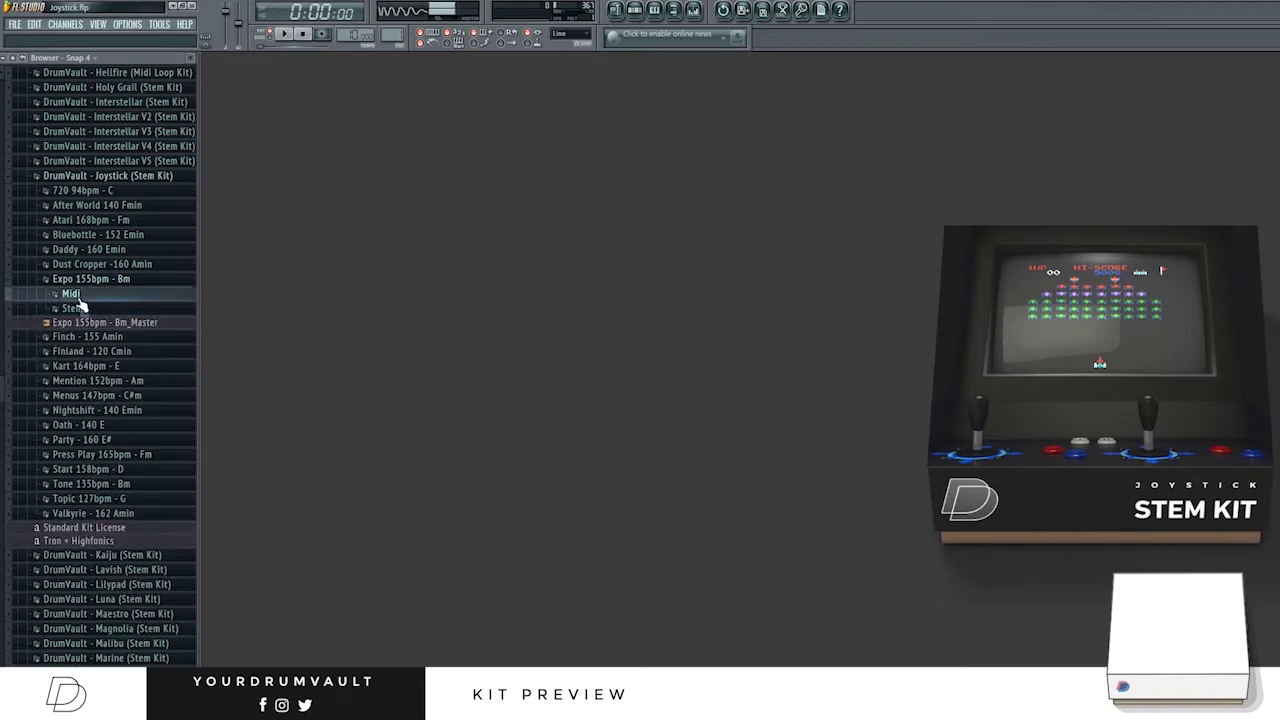
pyautogui.click(80, 294)
pyautogui.click(80, 294)
pyautogui.click(75, 280)
# Preview the Finch_Master - 155 Amin loop and list its four stem files.
pyautogui.click(67, 295)
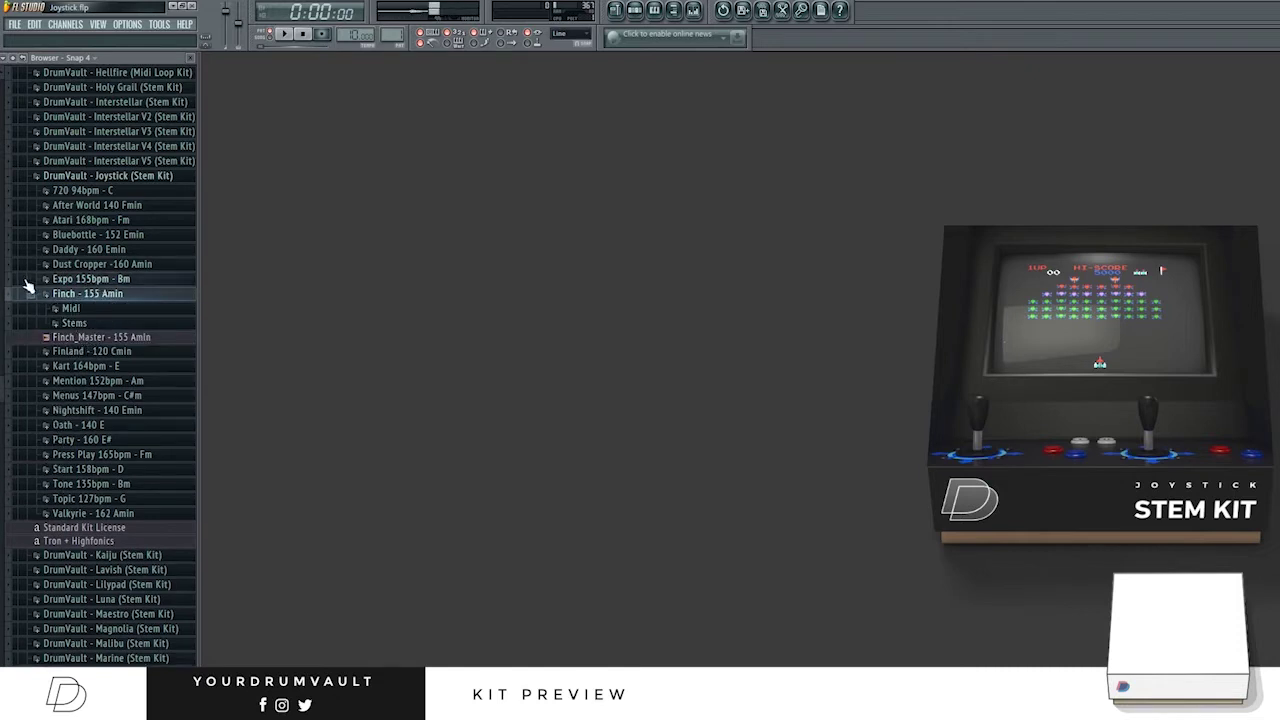
pyautogui.click(98, 339)
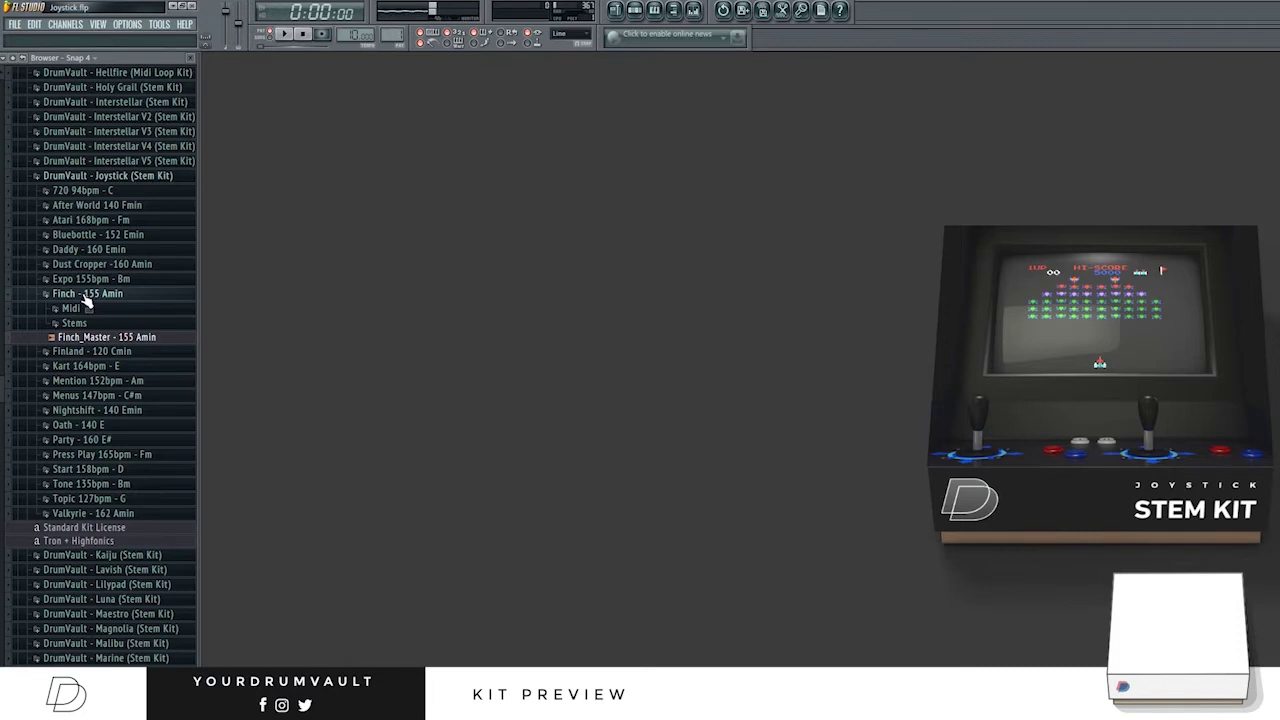
pyautogui.click(87, 294)
pyautogui.click(87, 294)
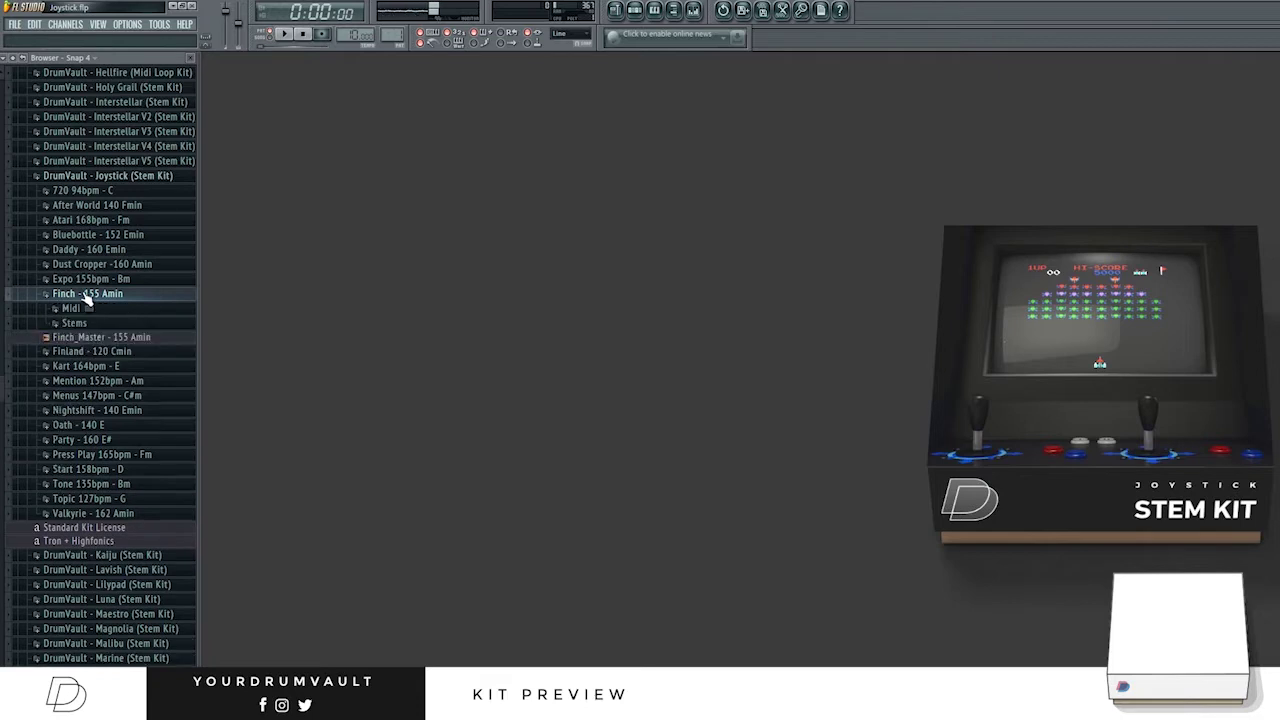
pyautogui.click(98, 310)
pyautogui.click(90, 311)
pyautogui.click(75, 324)
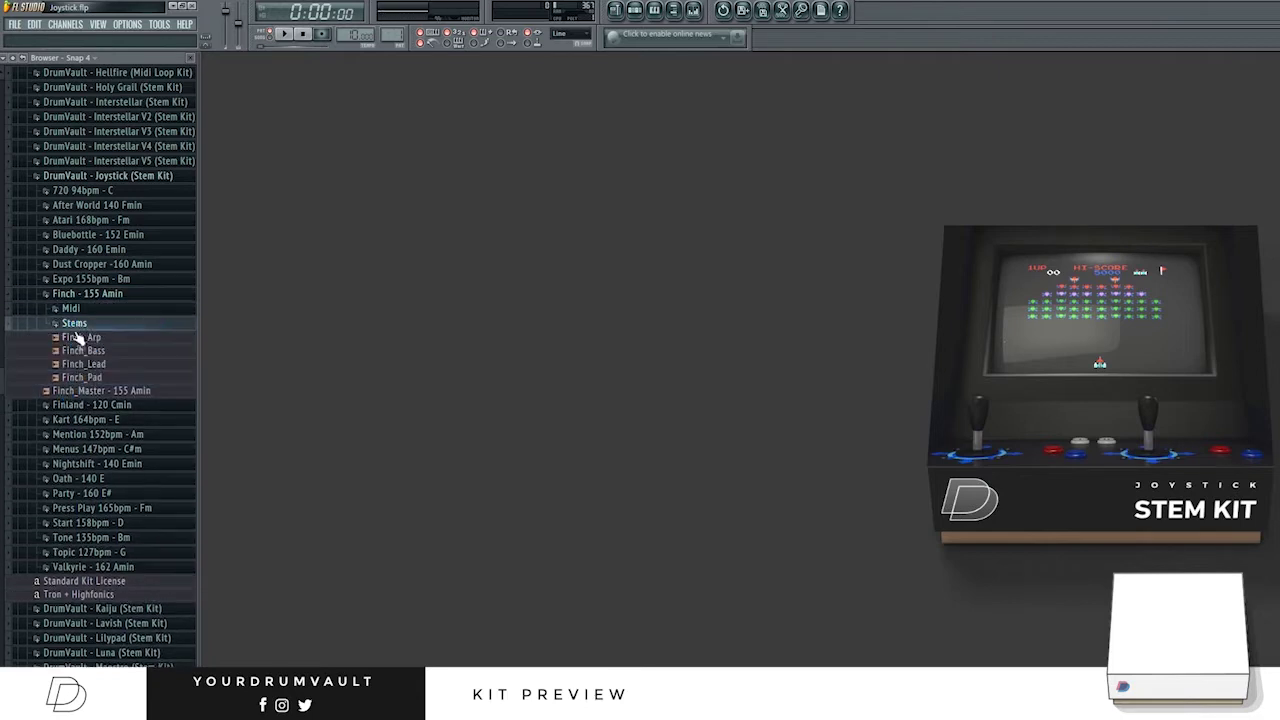
# Open Finland - 120 Cmin and check its Arp, Bass and Pad stems.
pyautogui.click(75, 324)
pyautogui.click(87, 294)
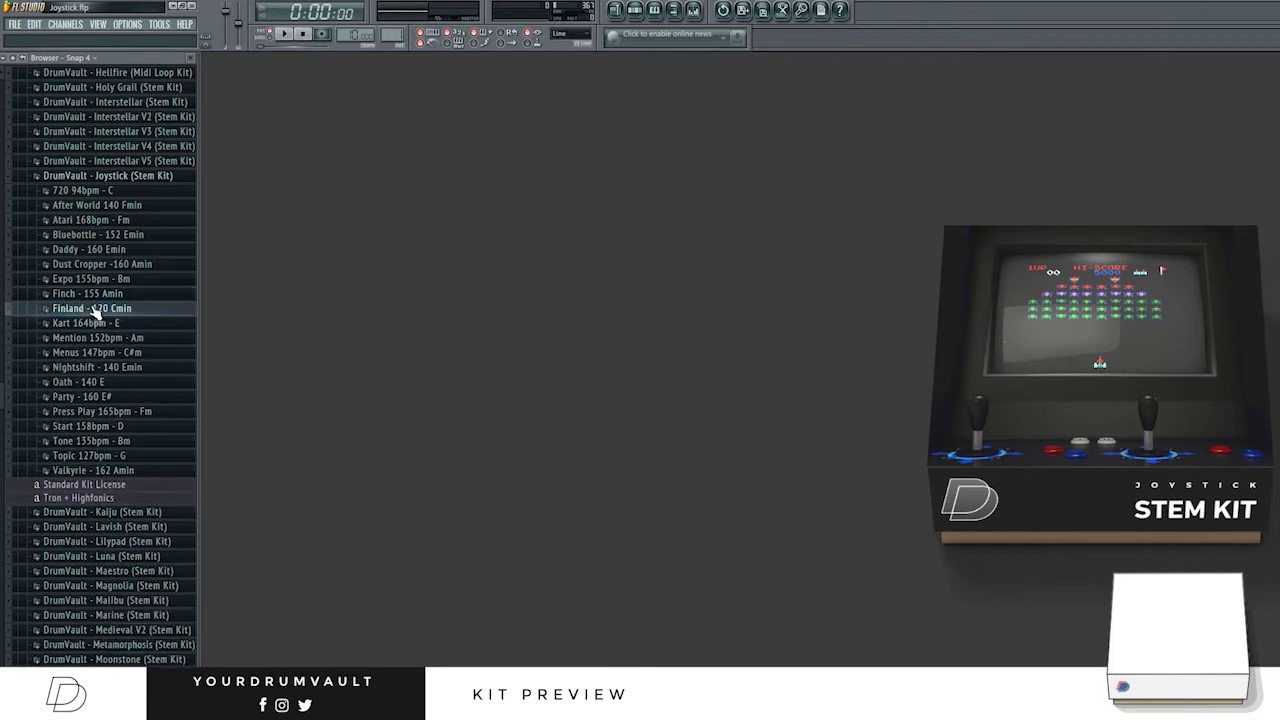
pyautogui.click(94, 308)
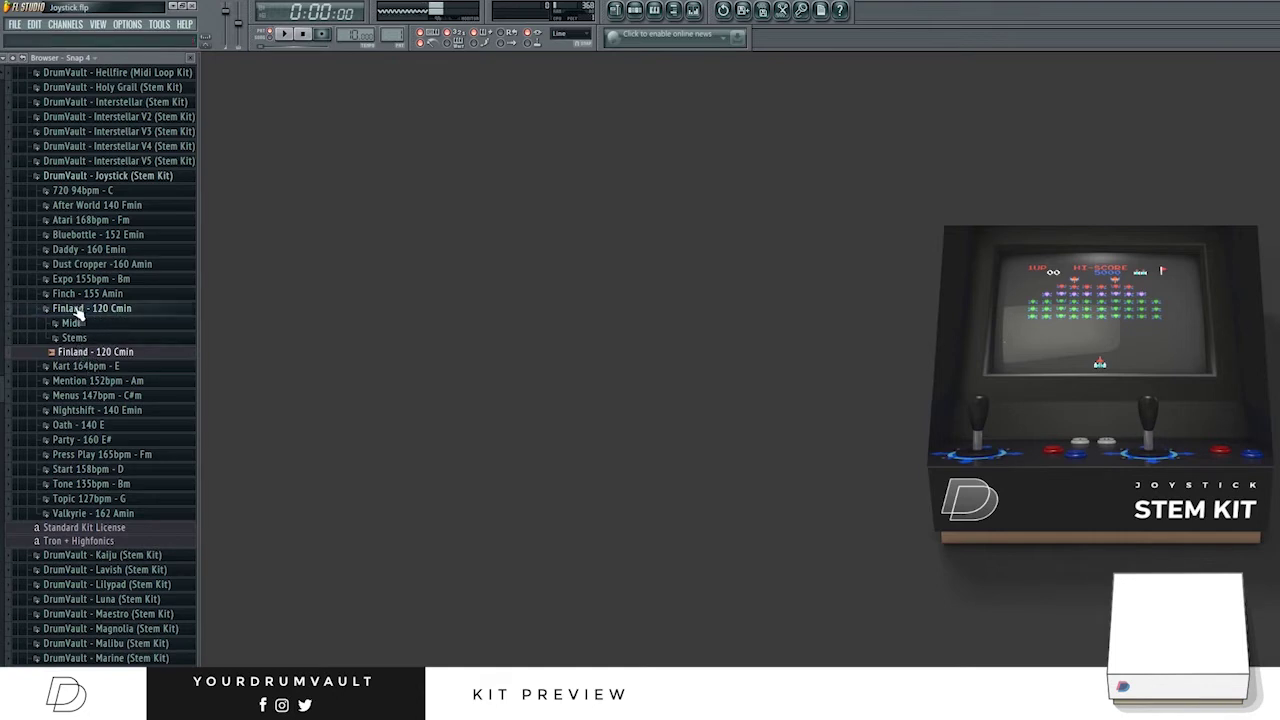
pyautogui.click(62, 311)
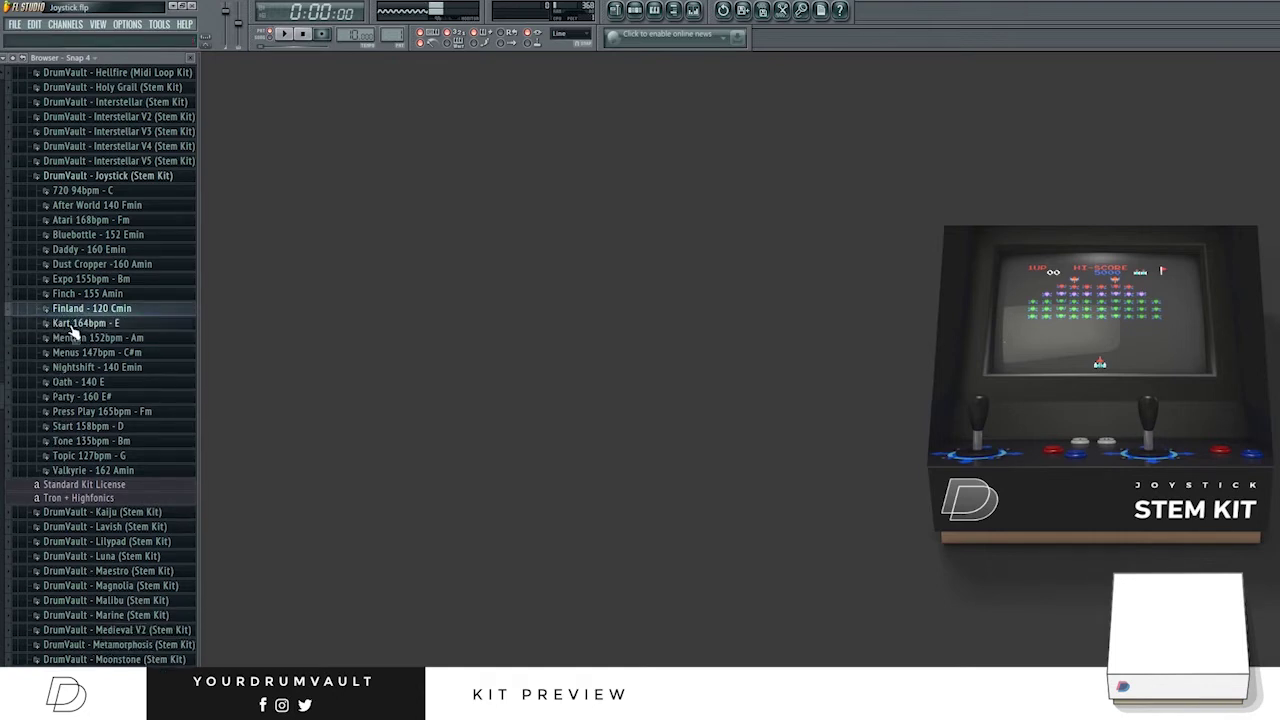
pyautogui.click(80, 312)
pyautogui.click(78, 338)
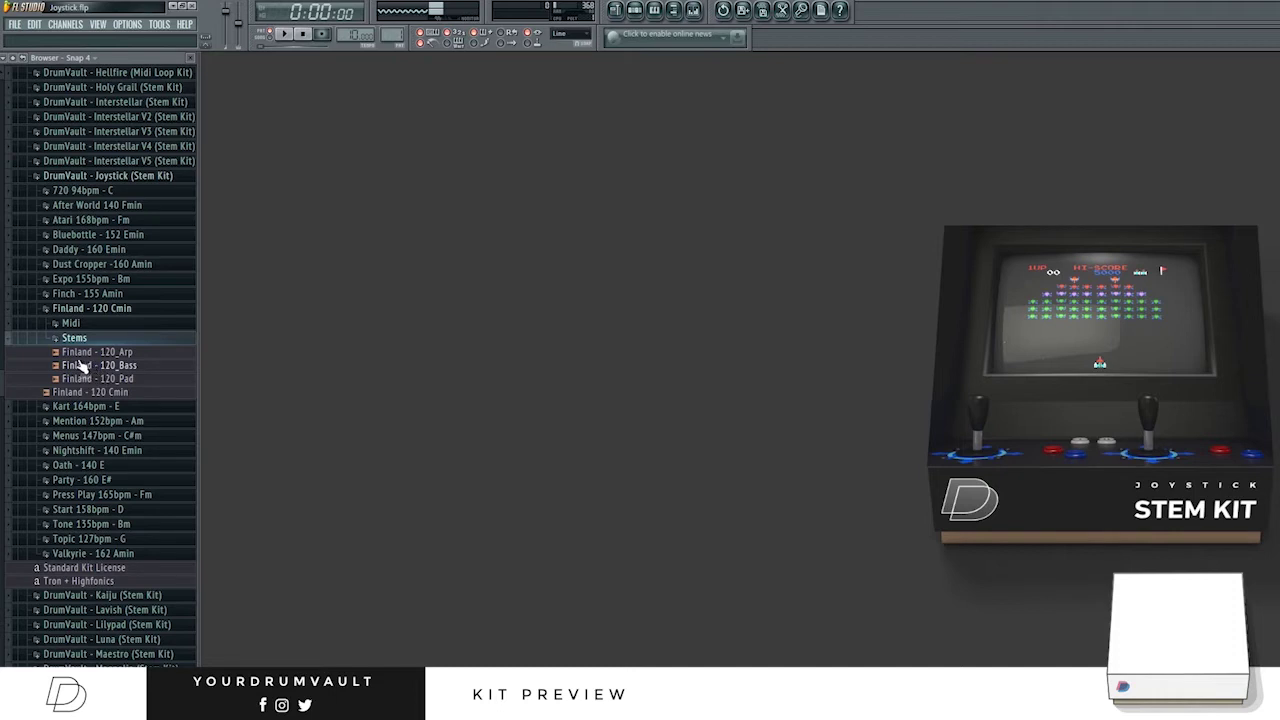
pyautogui.click(90, 338)
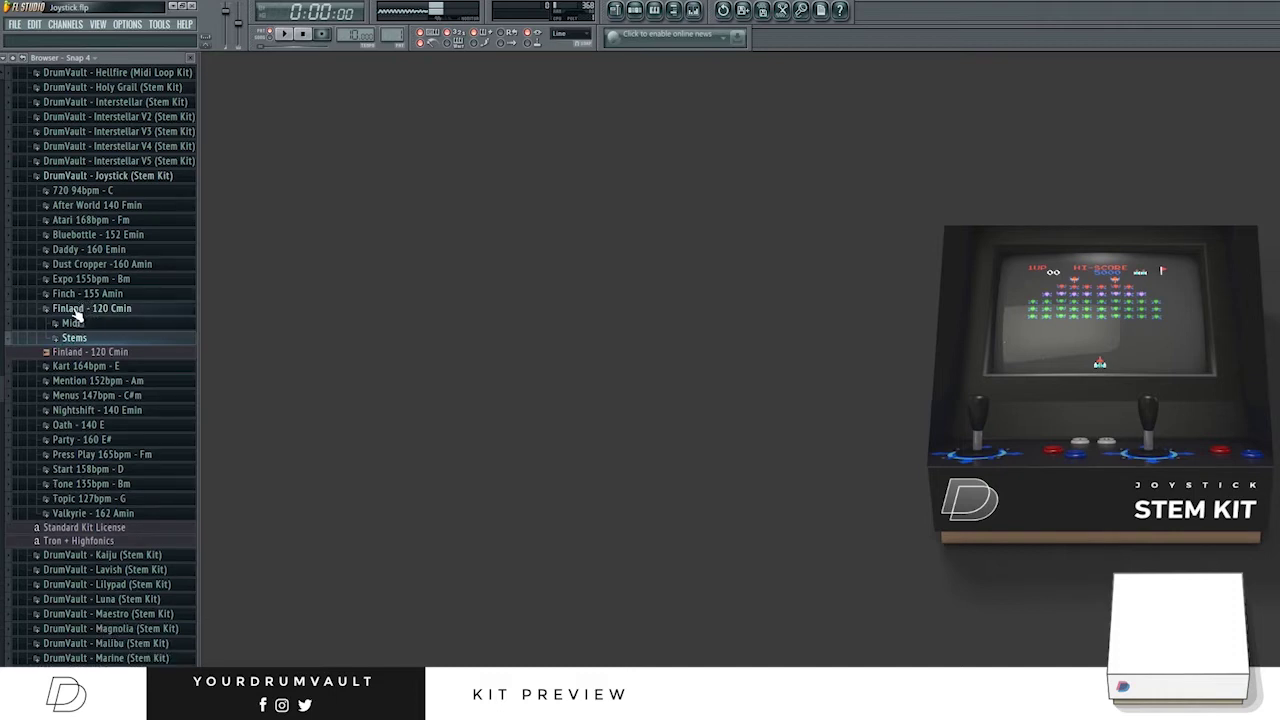
# Preview the Kart 164bpm - E_Master loop and collapse its folder.
pyautogui.click(72, 310)
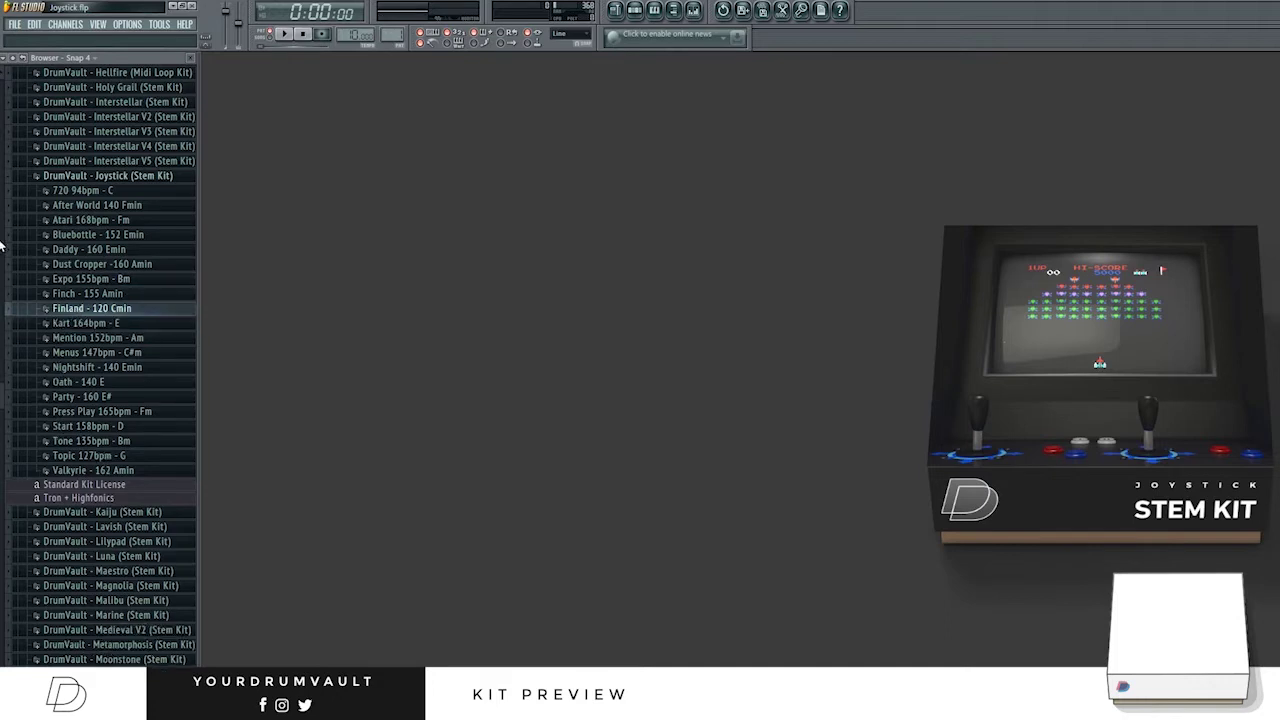
pyautogui.click(62, 324)
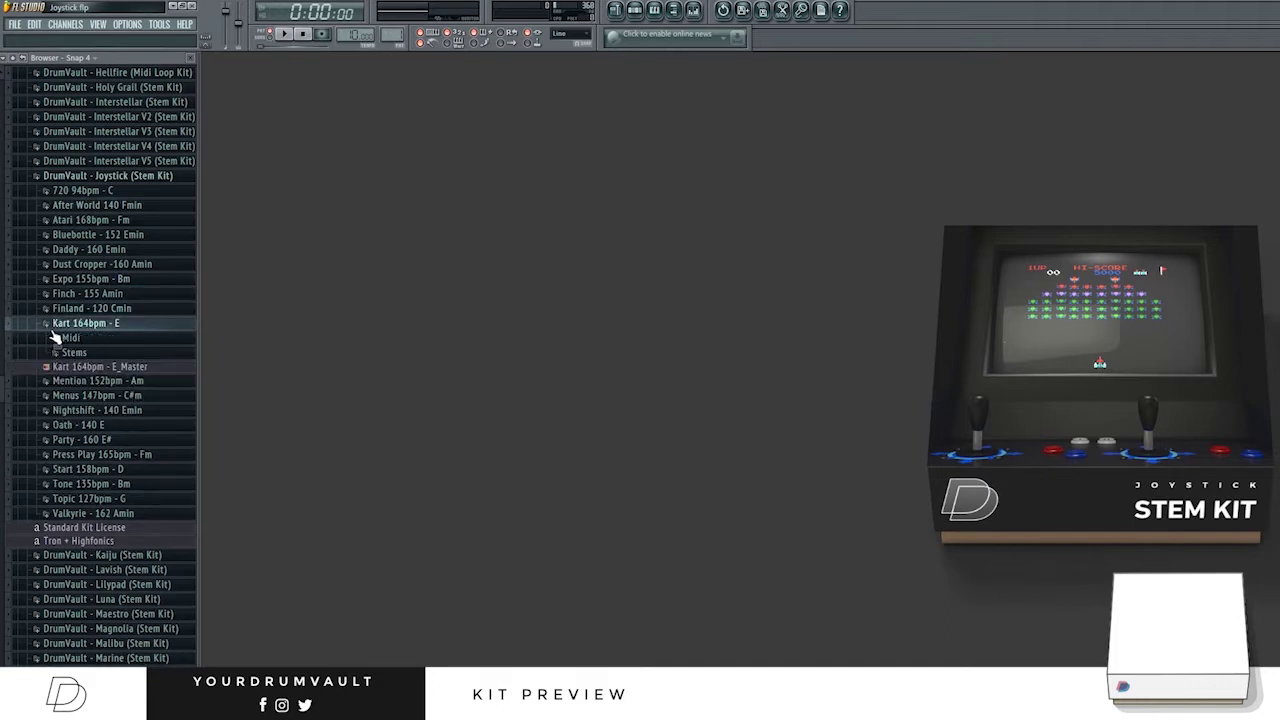
pyautogui.click(90, 368)
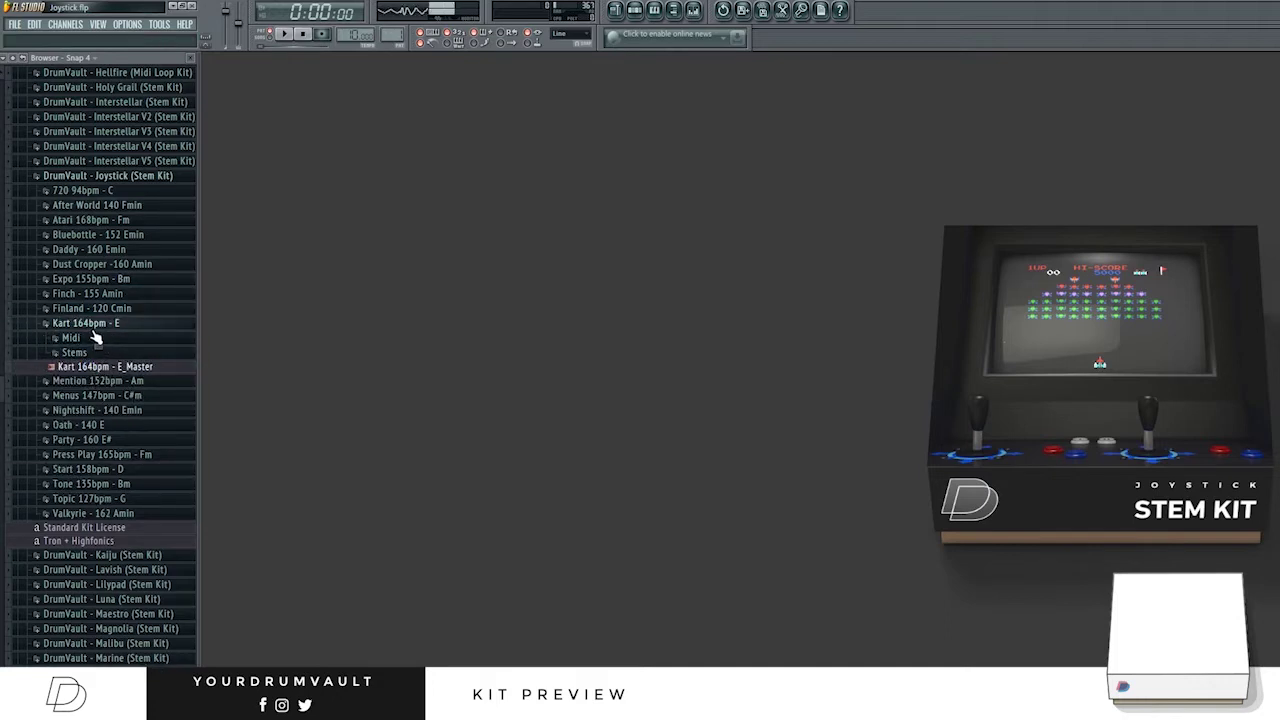
pyautogui.click(86, 325)
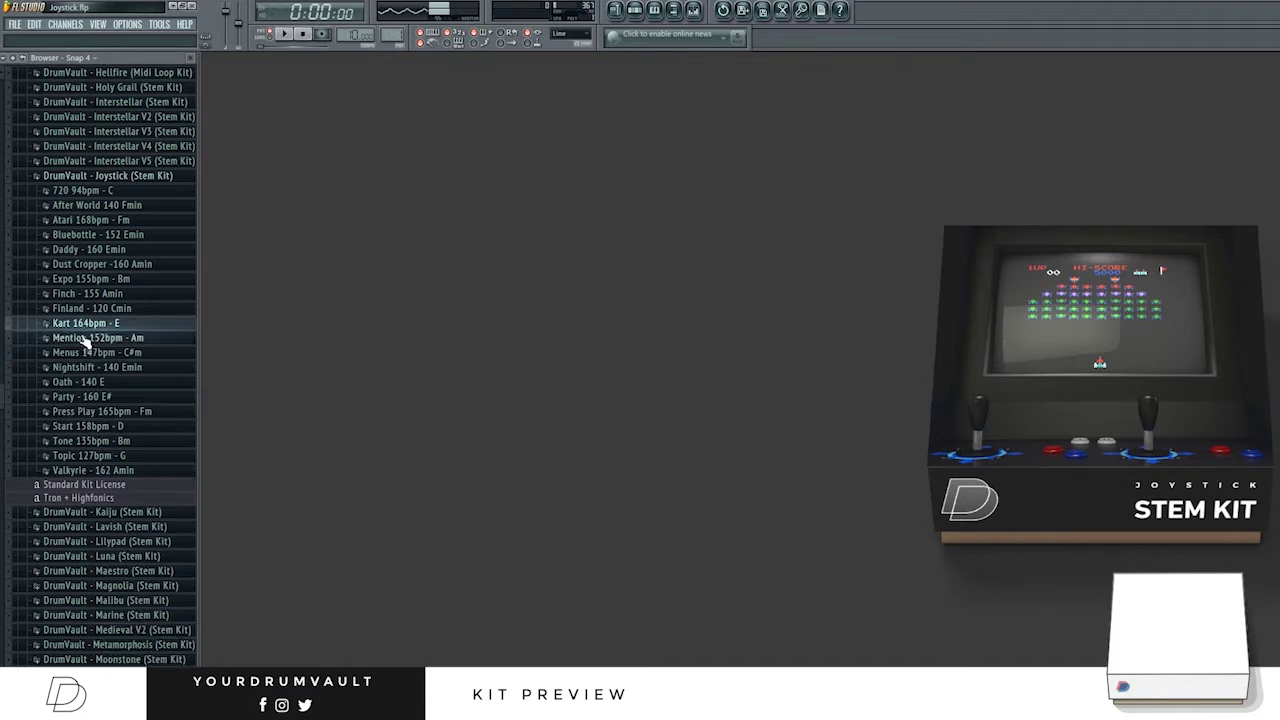
# Preview the Mention 152bpm - Am_Master and Menus 147bpm - C#m_Master loops.
pyautogui.click(82, 338)
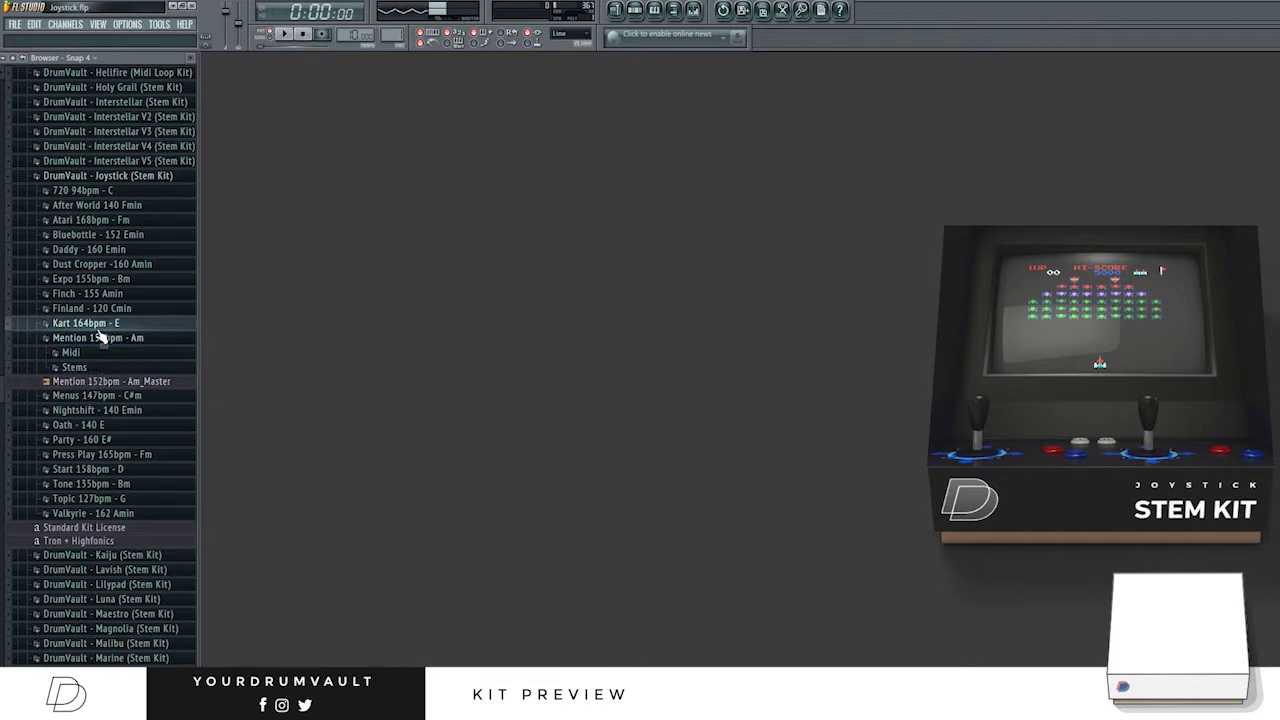
pyautogui.click(97, 325)
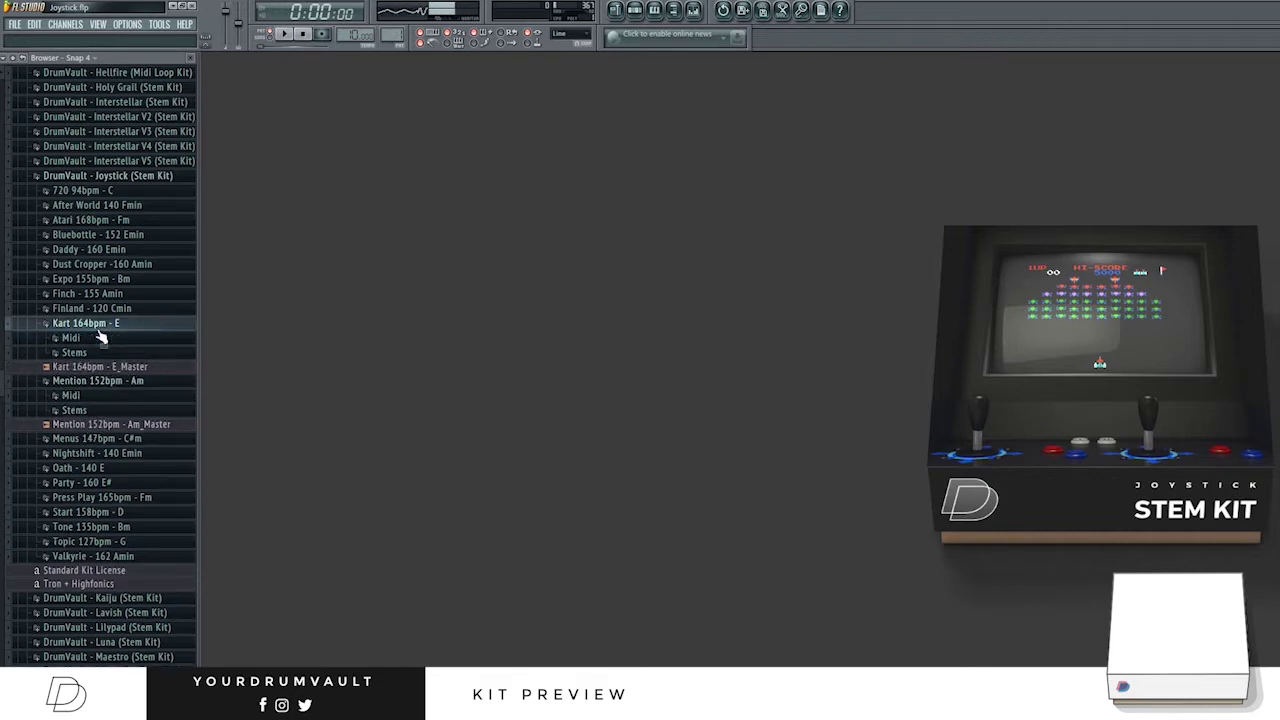
pyautogui.click(97, 325)
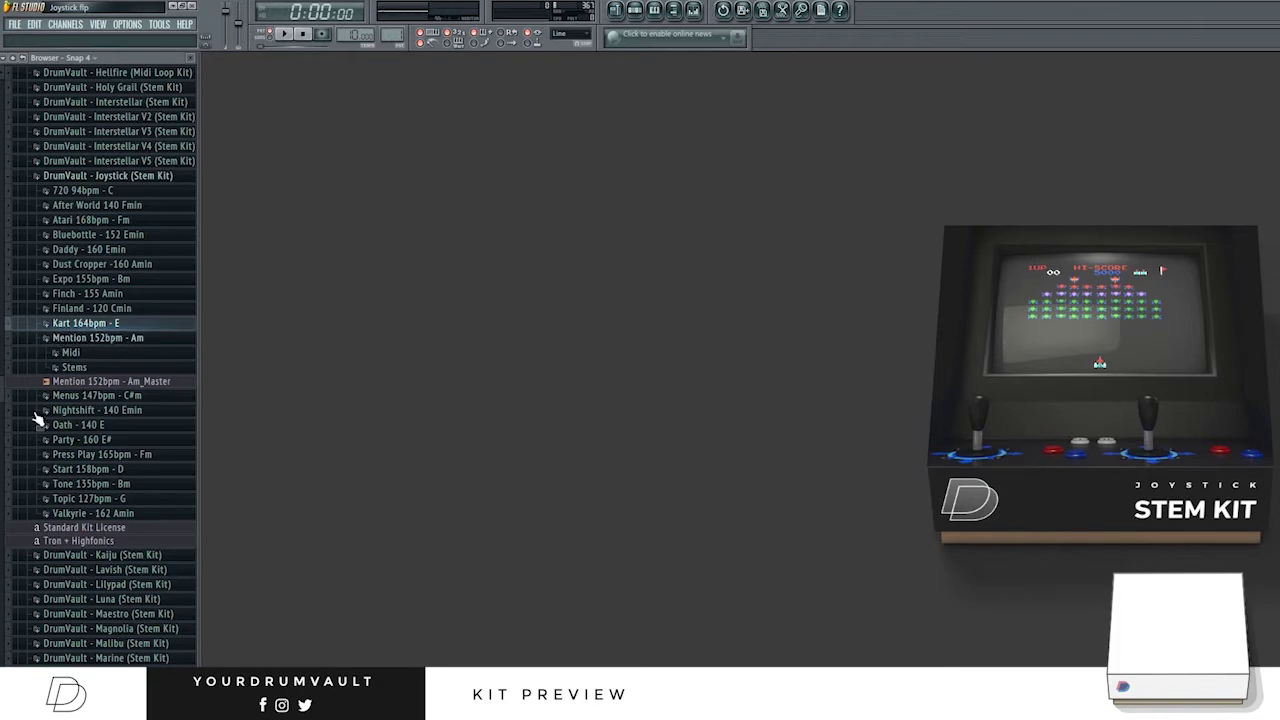
pyautogui.click(72, 382)
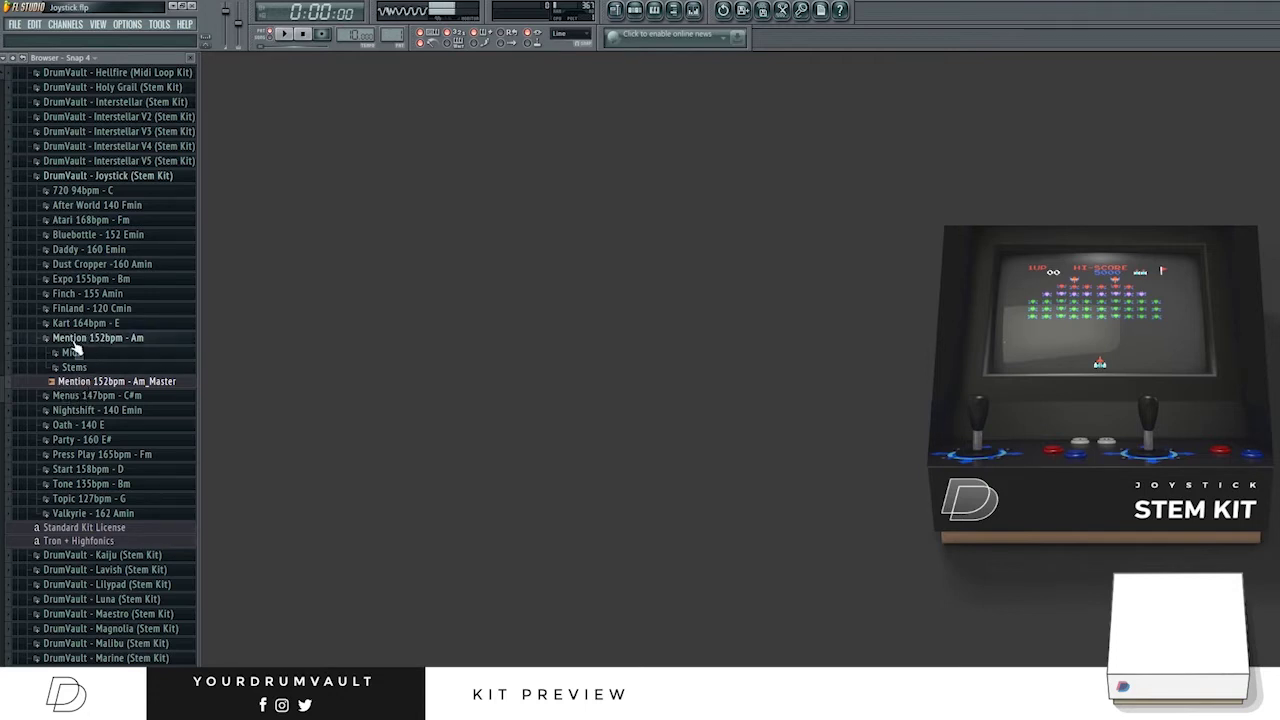
pyautogui.click(68, 338)
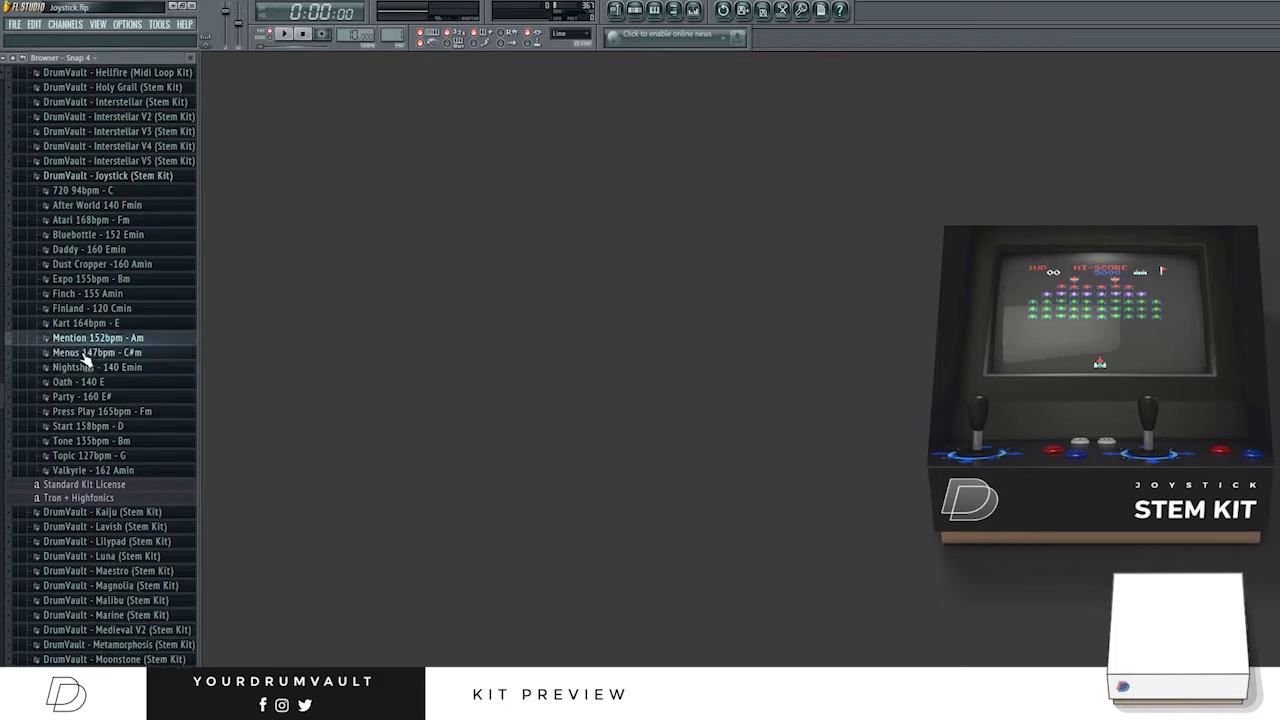
pyautogui.click(68, 352)
pyautogui.click(78, 396)
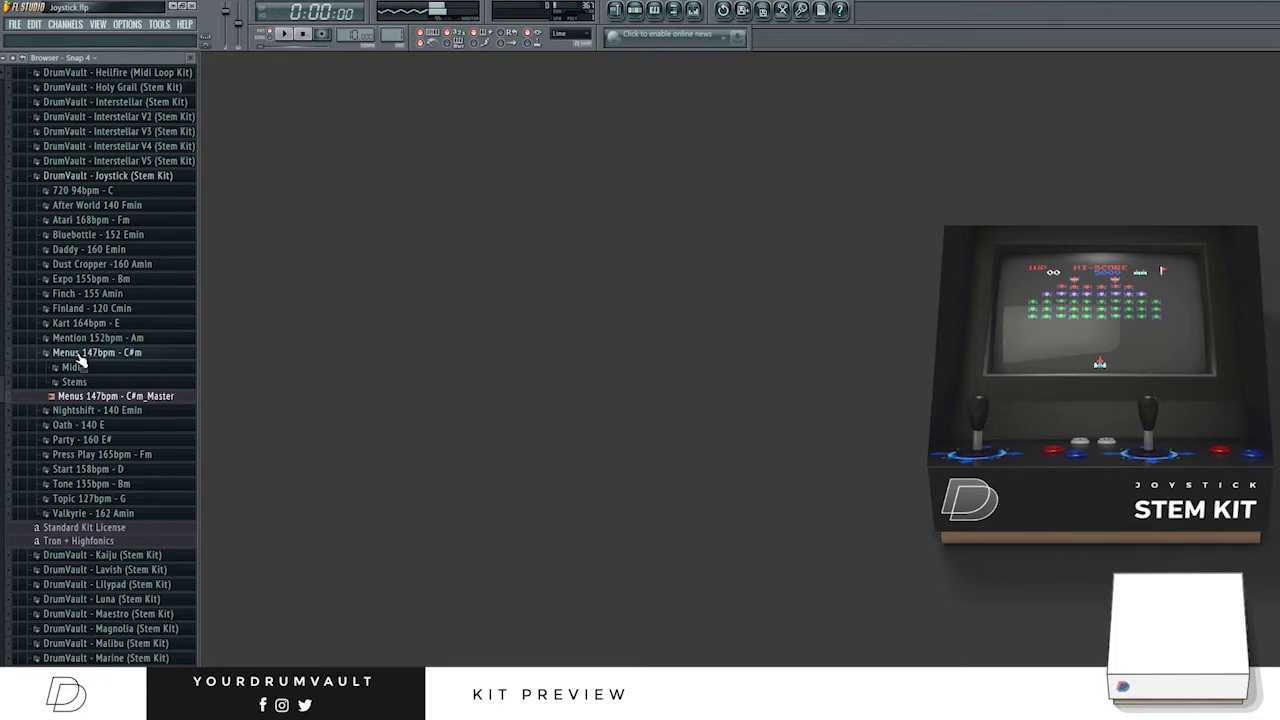
pyautogui.click(78, 352)
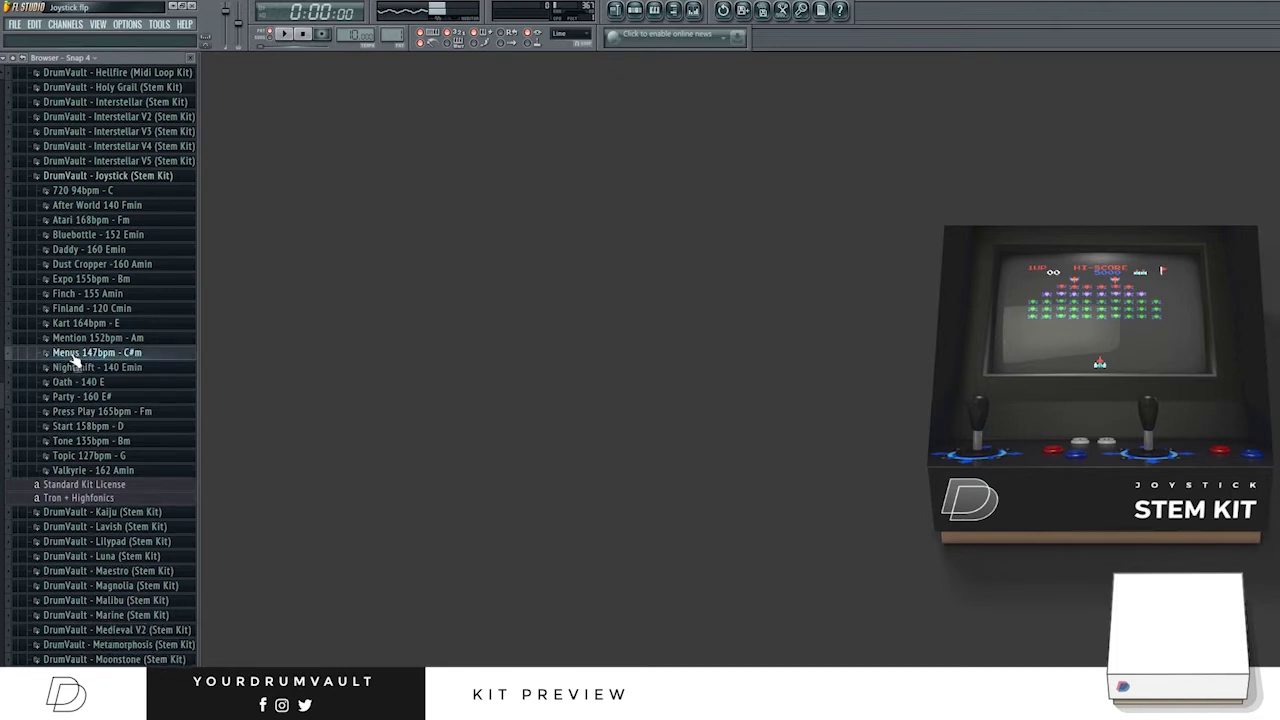
# Scroll down the kit list and check the Menus MIDI files.
pyautogui.scroll(-1, 0, 405)
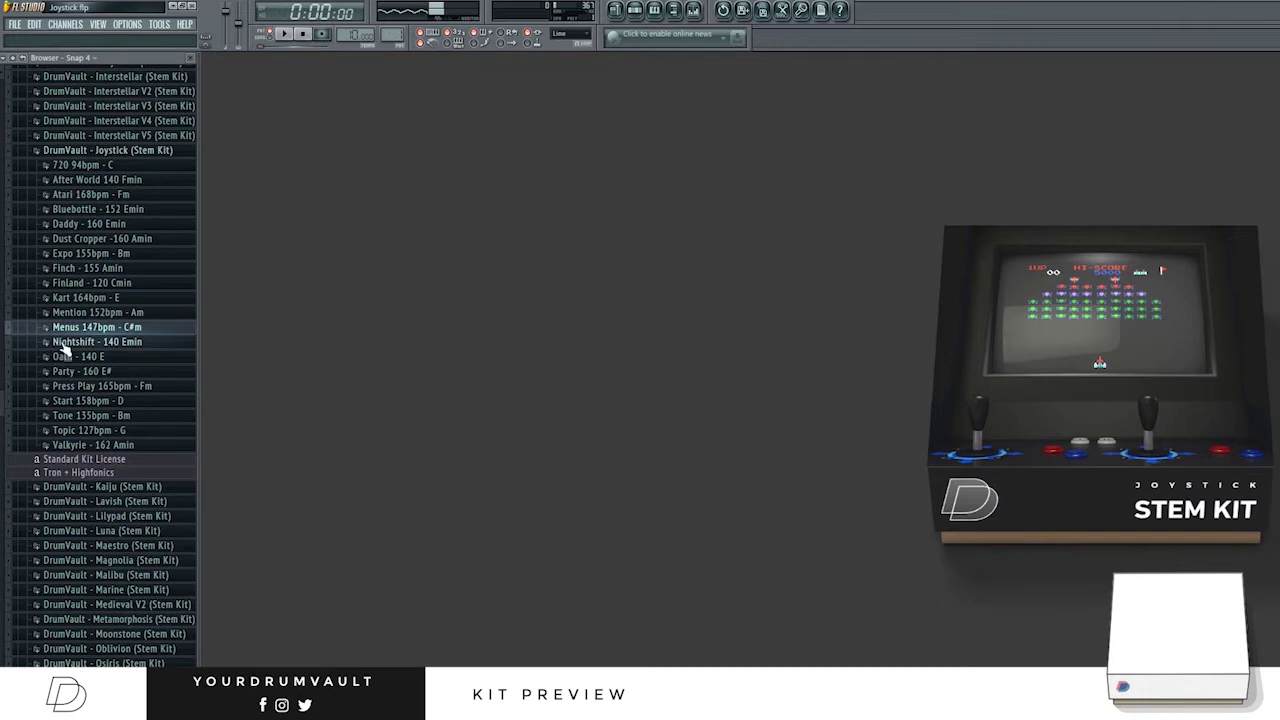
pyautogui.click(80, 340)
pyautogui.click(85, 328)
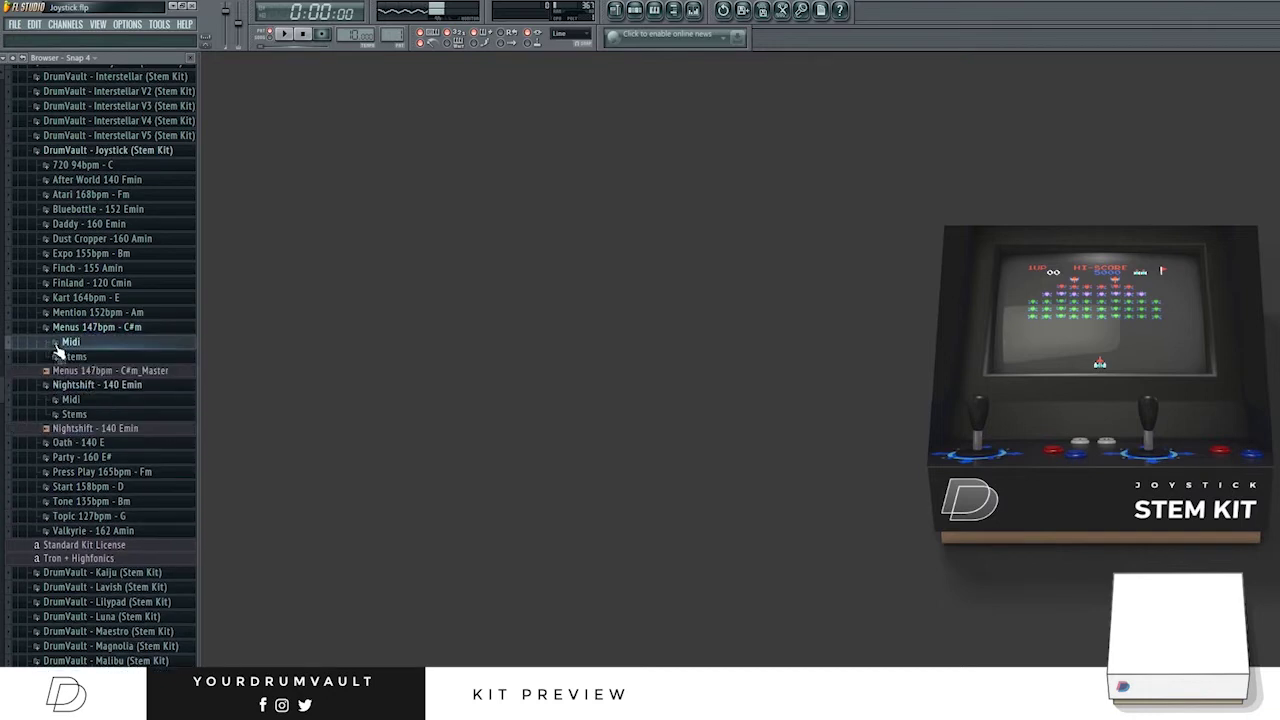
pyautogui.click(66, 342)
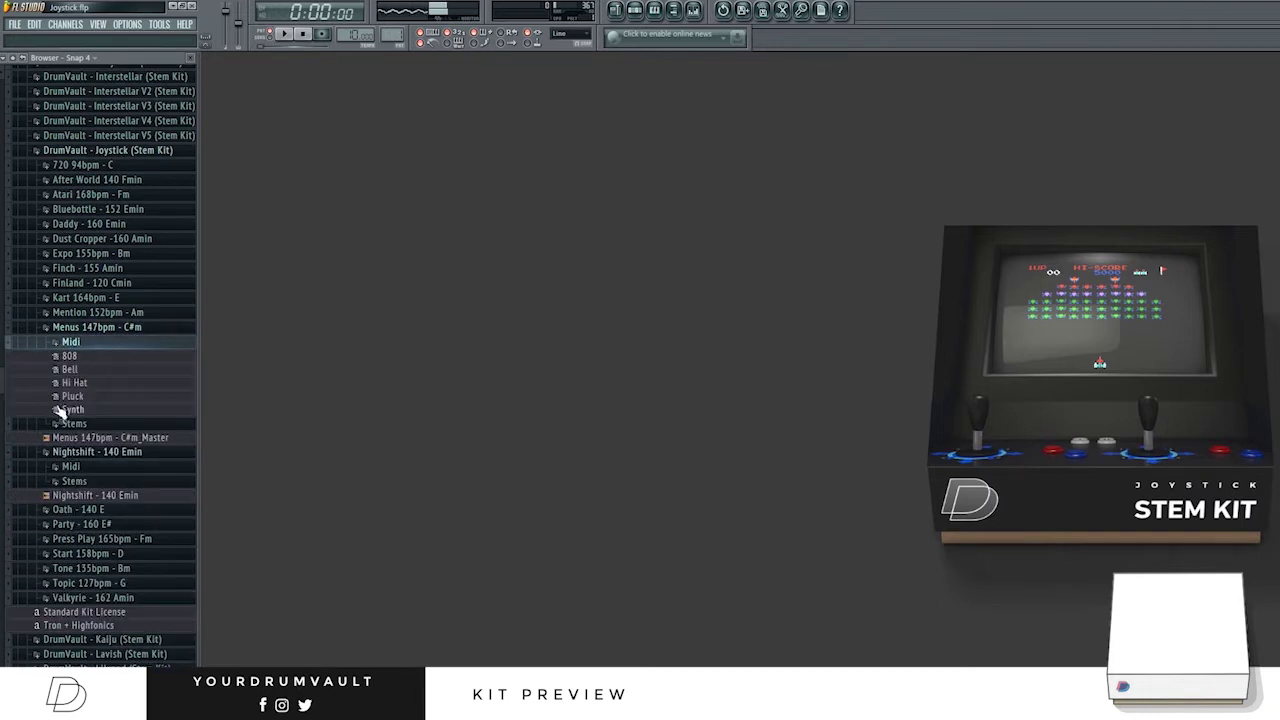
pyautogui.click(68, 343)
# Preview the Nightshift - 140 Emin master file and look inside its Stems folder.
pyautogui.click(110, 328)
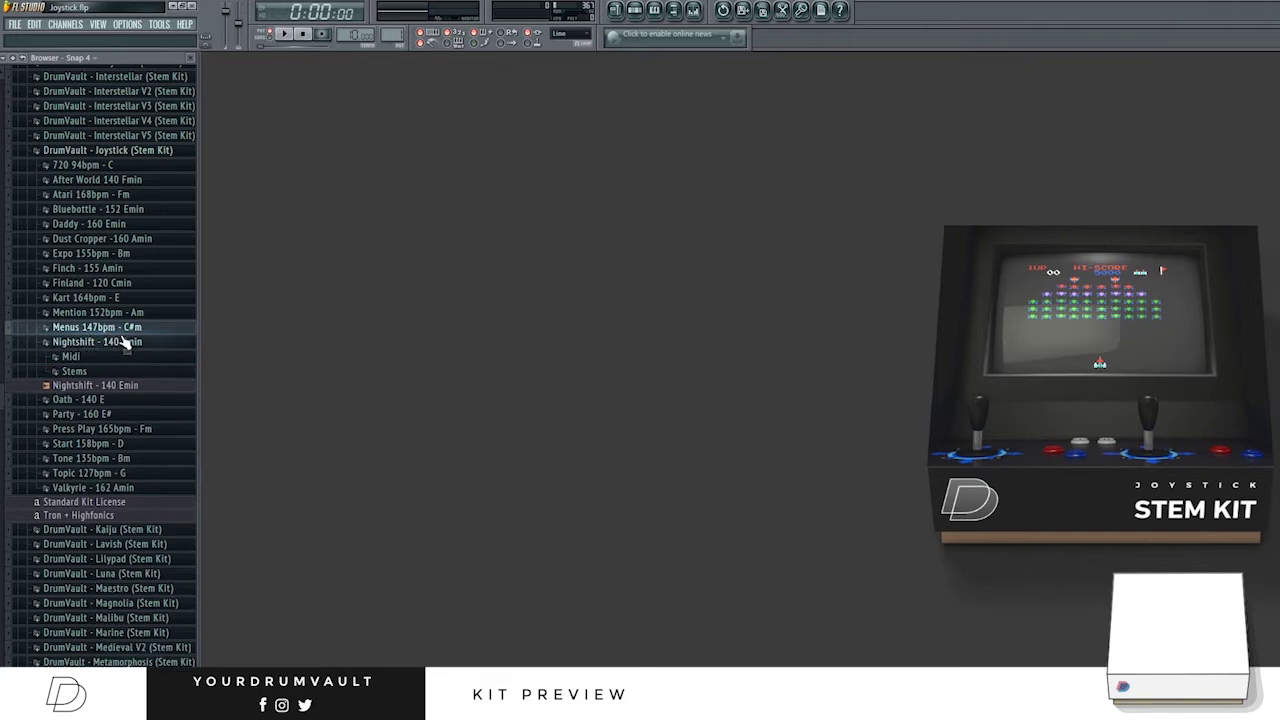
pyautogui.click(104, 386)
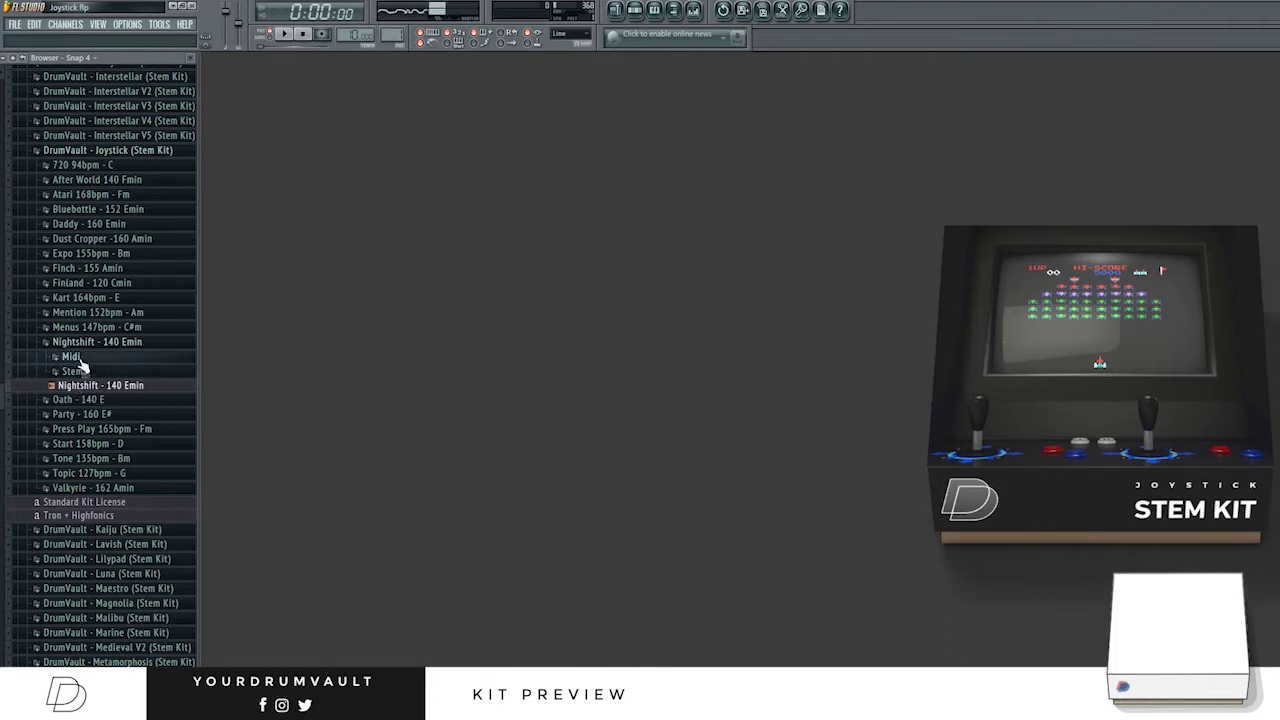
pyautogui.click(79, 371)
pyautogui.click(77, 373)
pyautogui.click(77, 373)
pyautogui.click(75, 373)
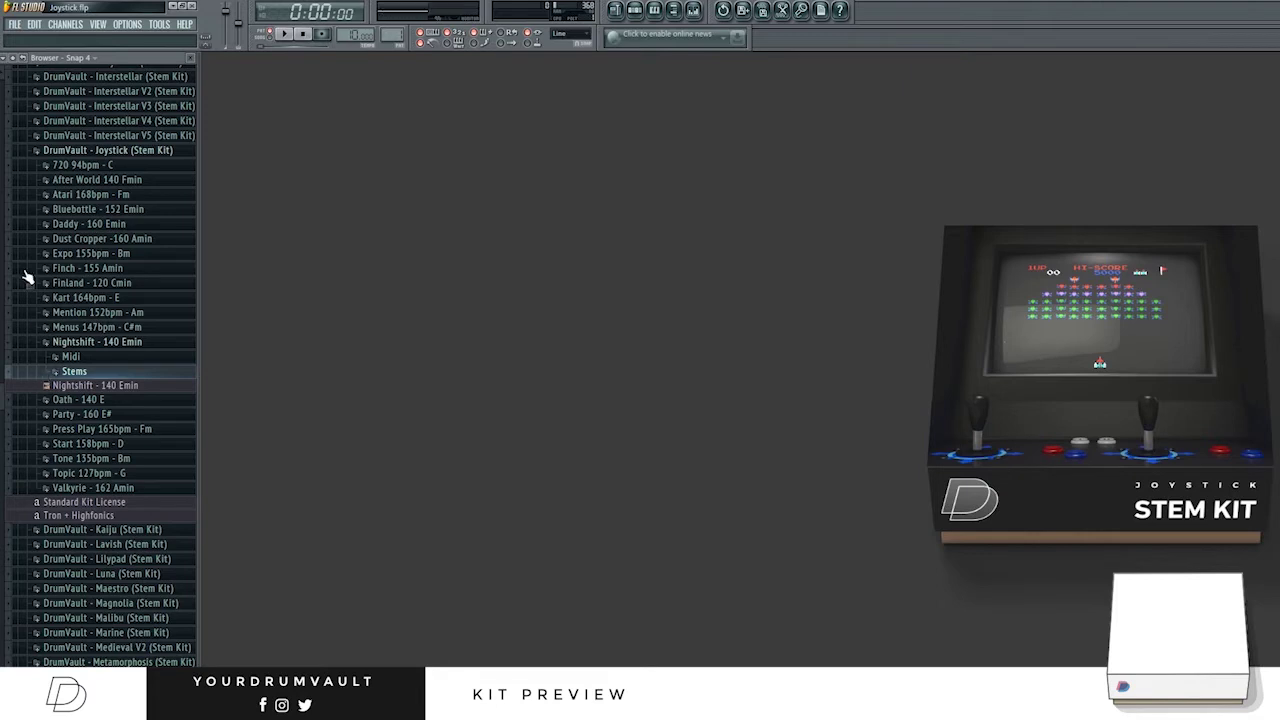
pyautogui.click(130, 343)
pyautogui.click(105, 343)
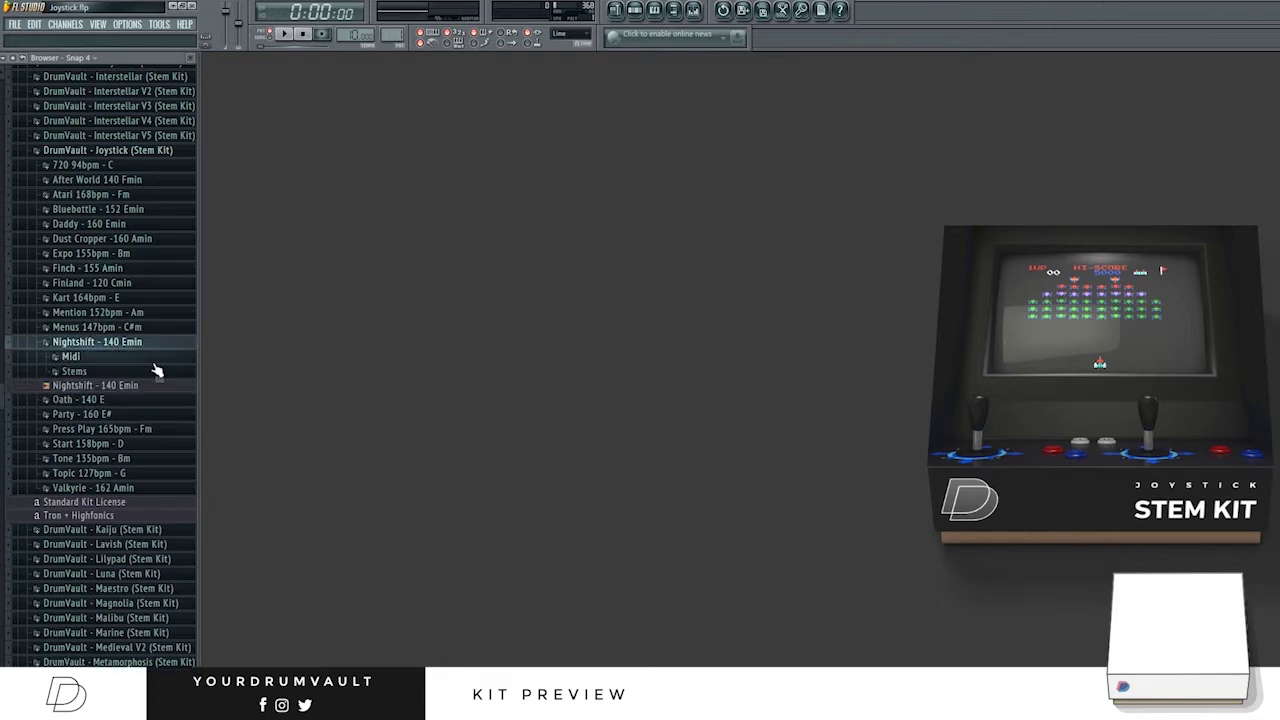
# Preview the Oath - 140 E master WAV and leave its folder expanded.
pyautogui.click(115, 343)
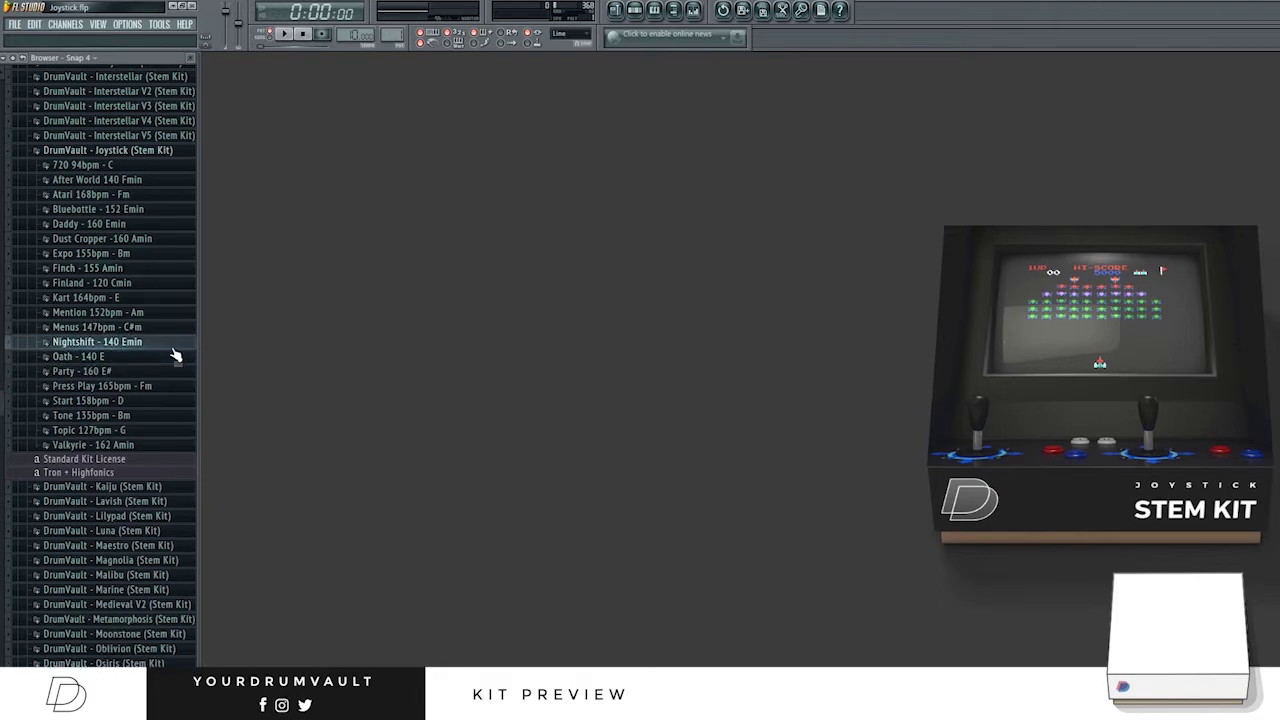
pyautogui.click(72, 357)
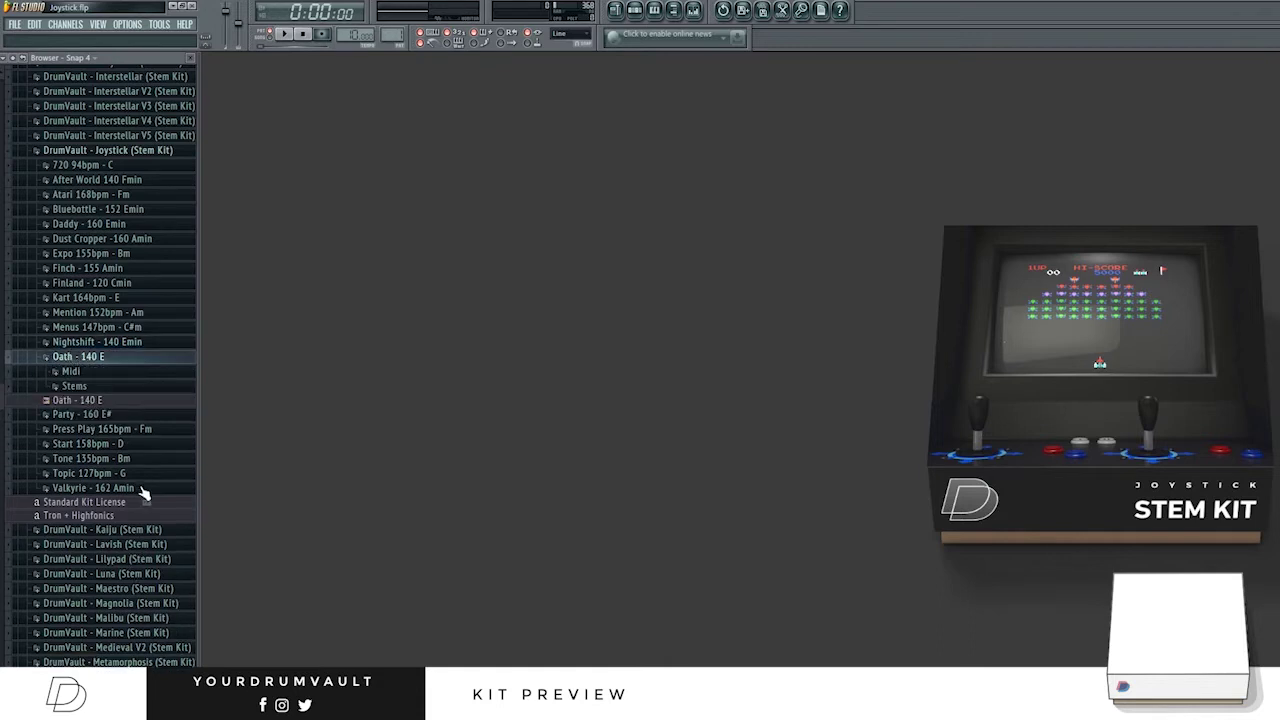
pyautogui.click(85, 401)
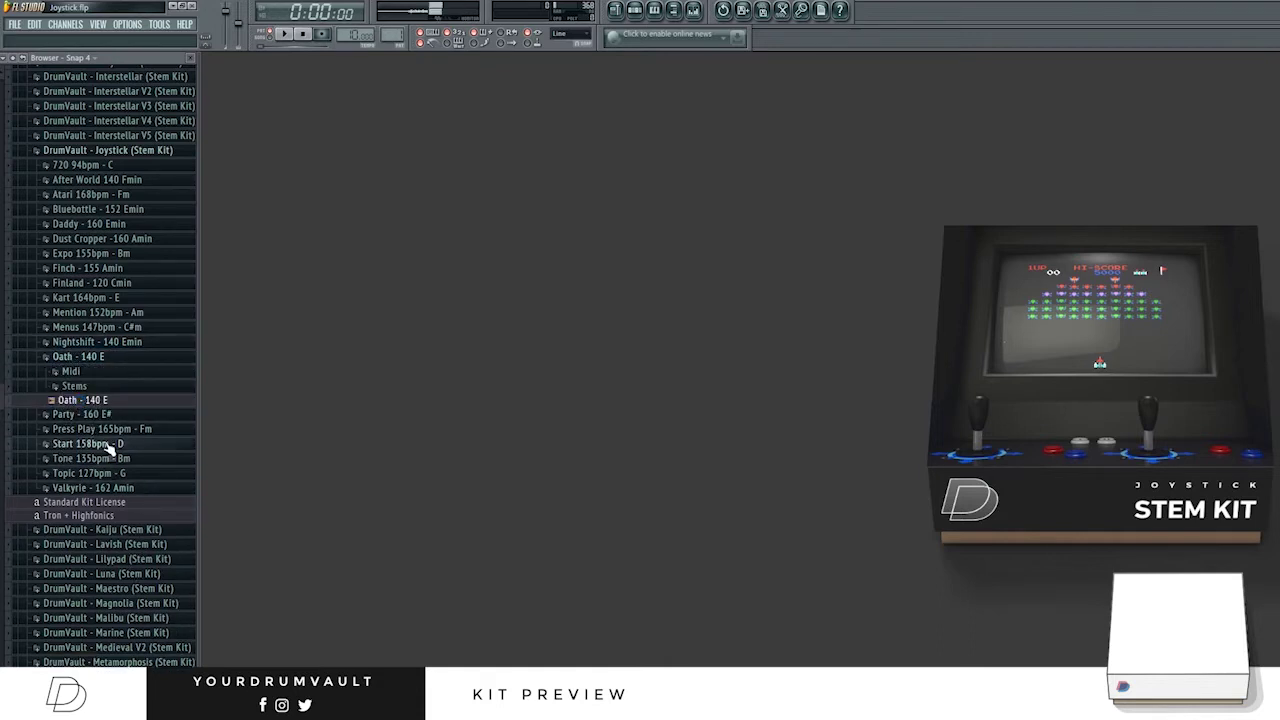
pyautogui.click(92, 358)
pyautogui.scroll(-1, 2, 418)
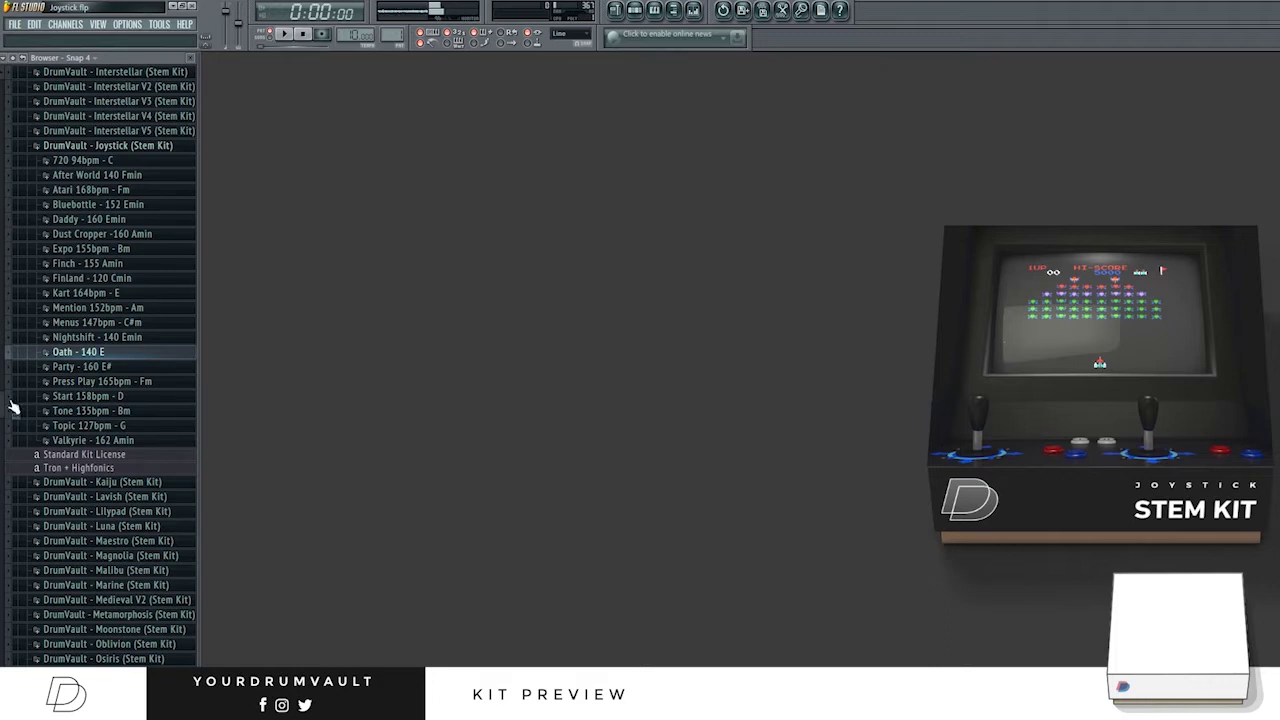
pyautogui.click(96, 354)
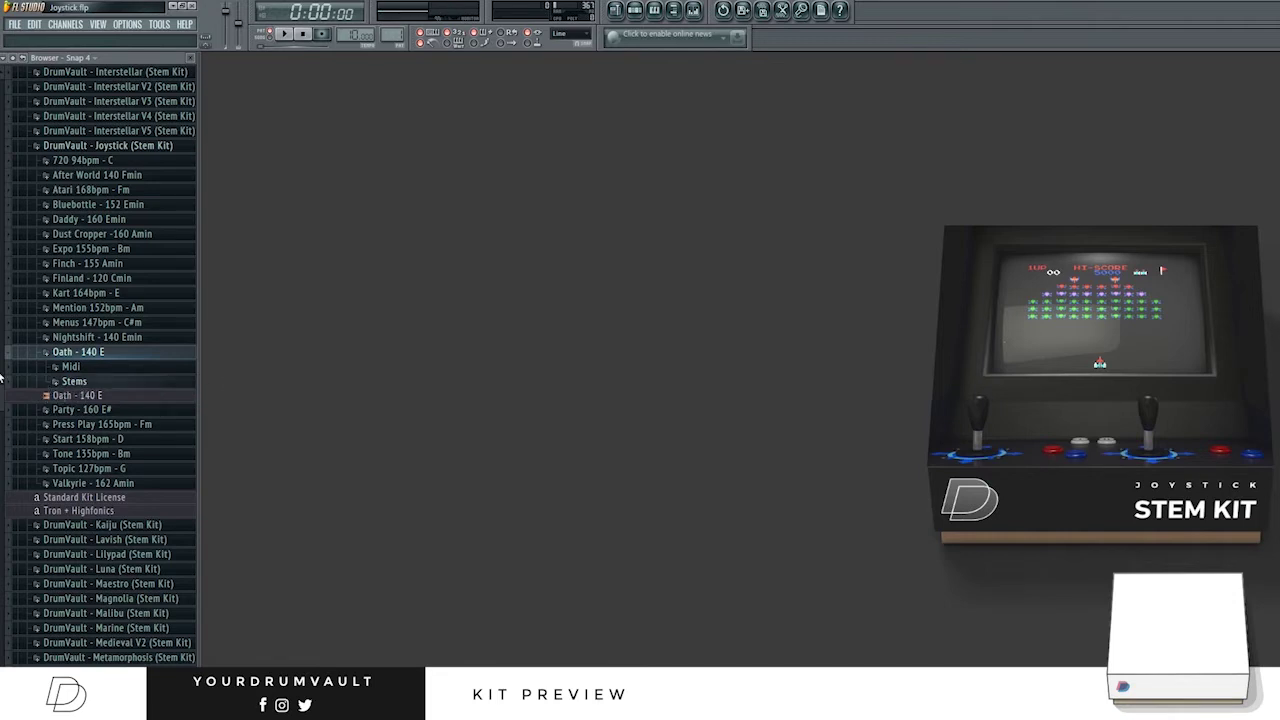
pyautogui.scroll(-3, 5, 410)
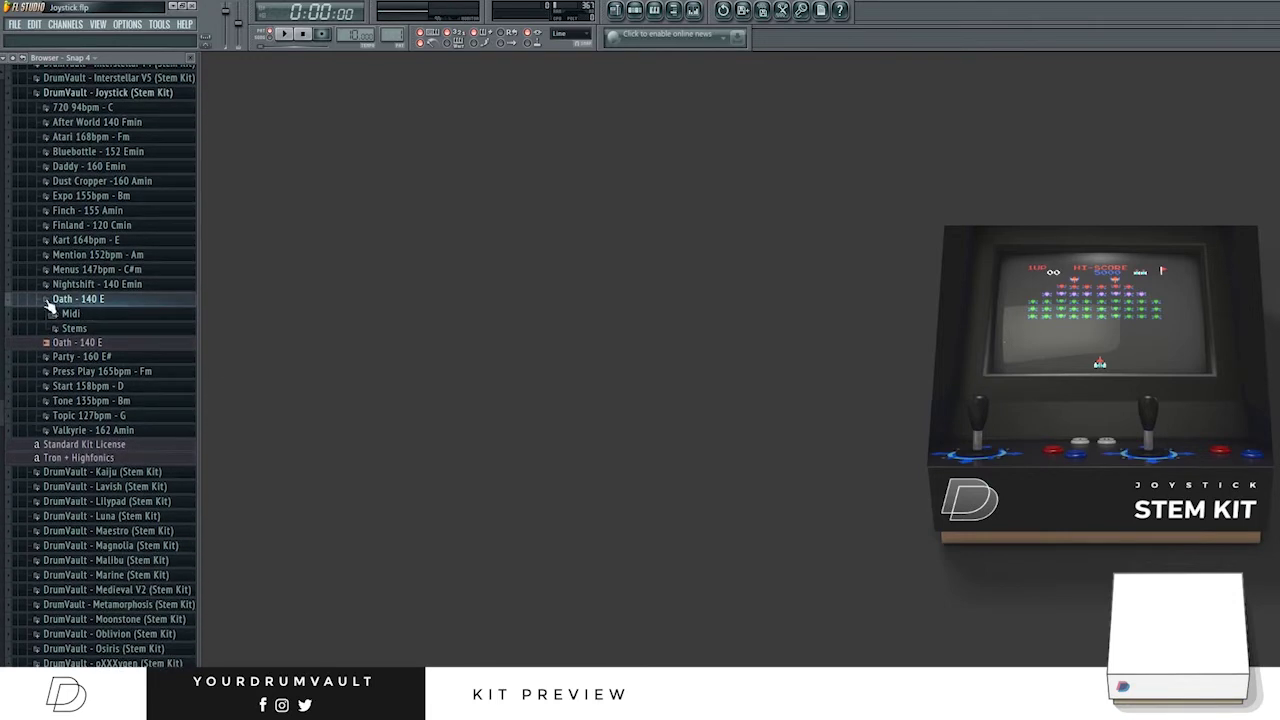
# Open the Party - 160 E# folder and preview its master file.
pyautogui.click(120, 300)
pyautogui.click(96, 316)
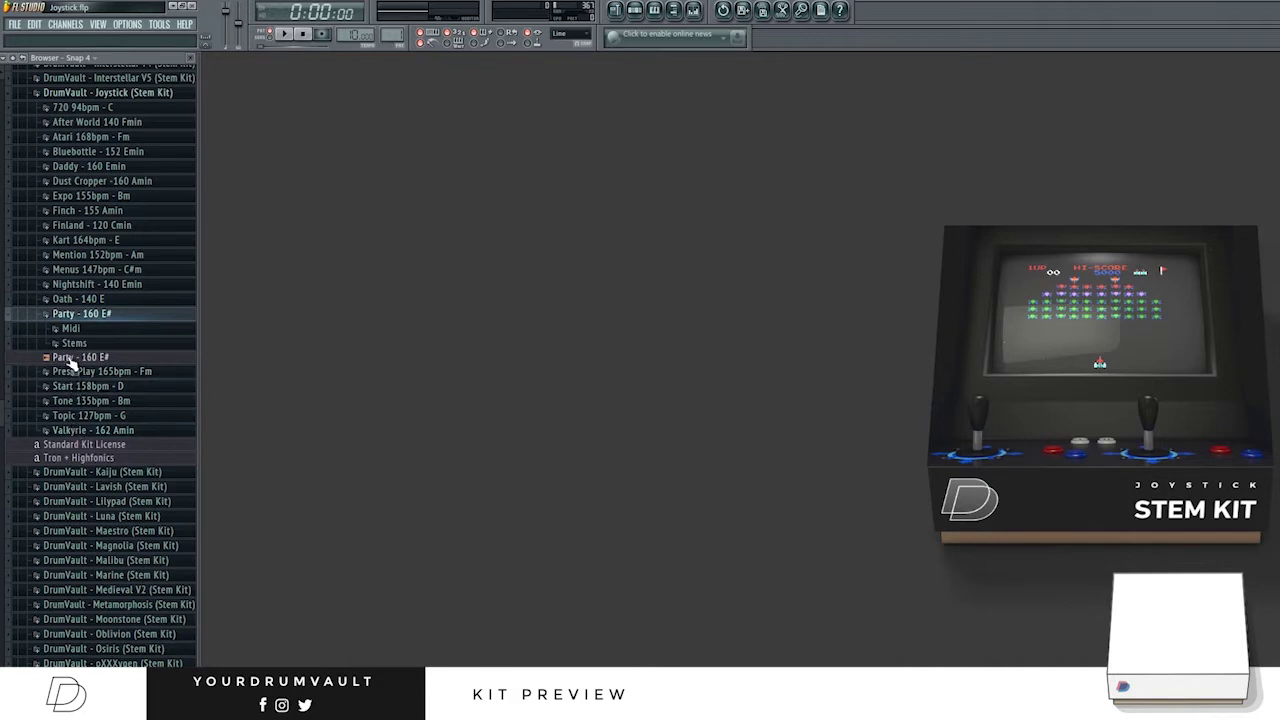
pyautogui.click(80, 359)
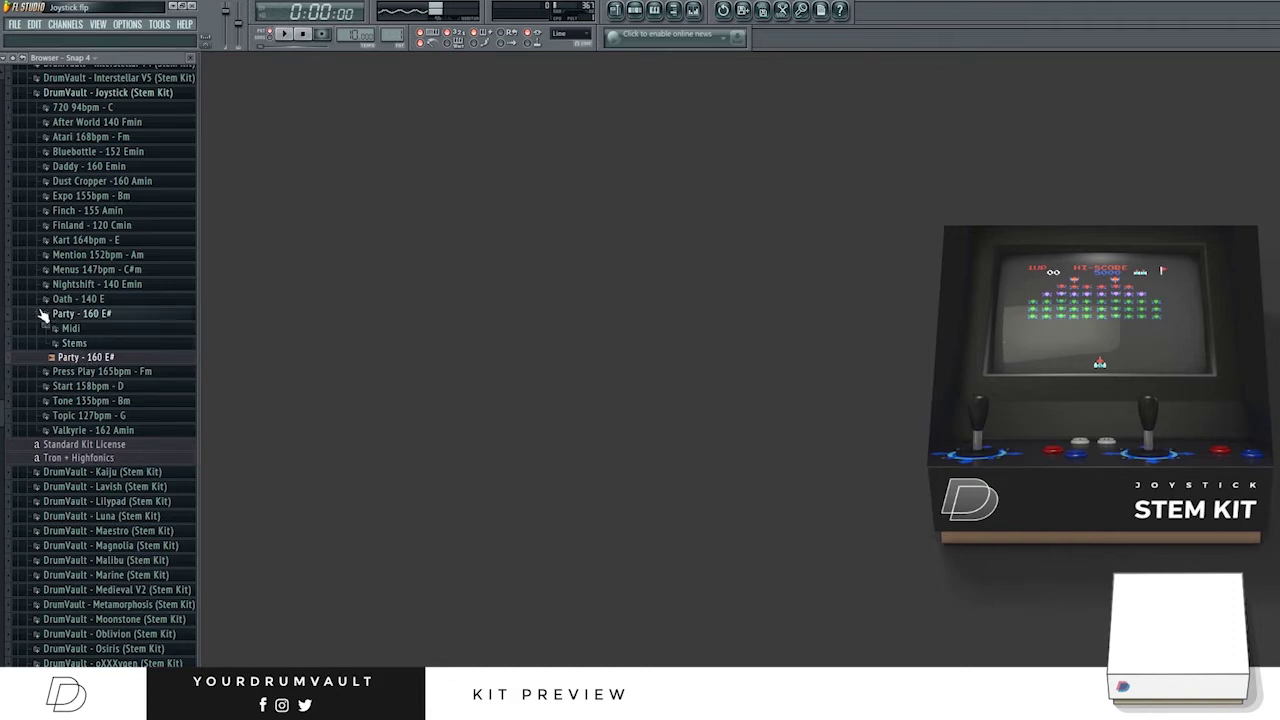
# Preview the Press Play 165bpm - Fm_Master loop and collapse its folder.
pyautogui.click(97, 316)
pyautogui.click(88, 329)
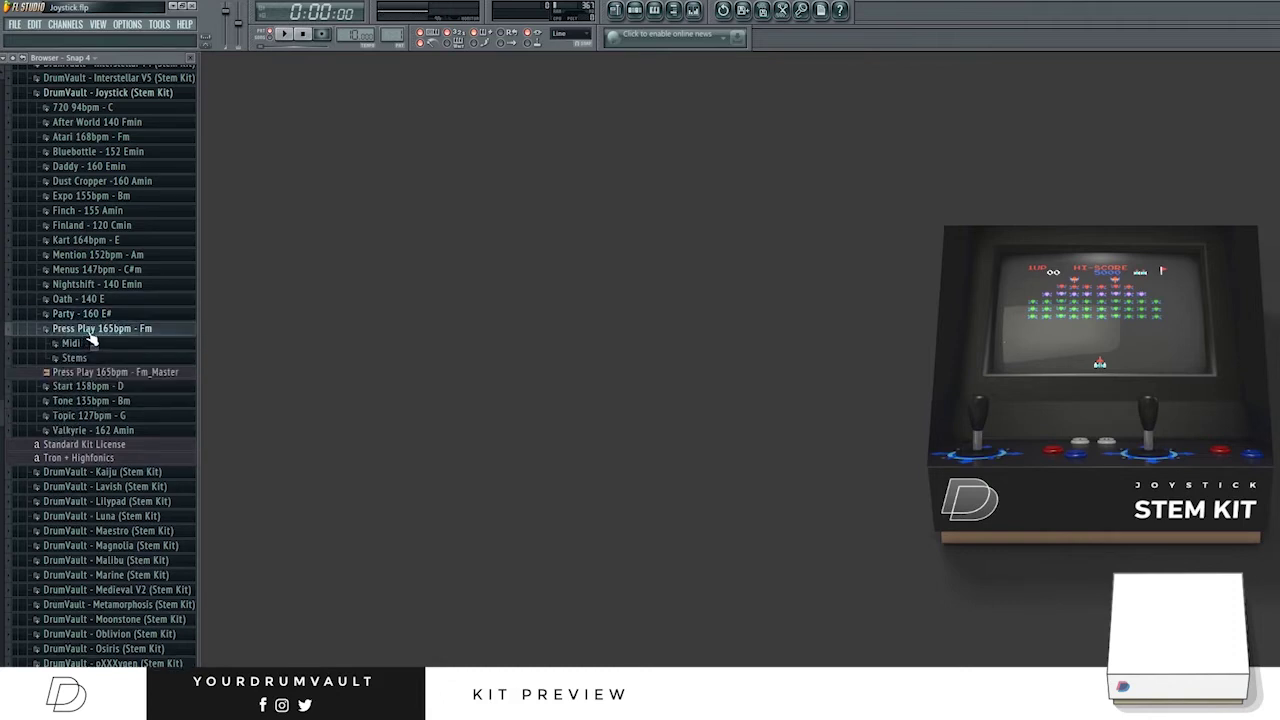
pyautogui.click(102, 373)
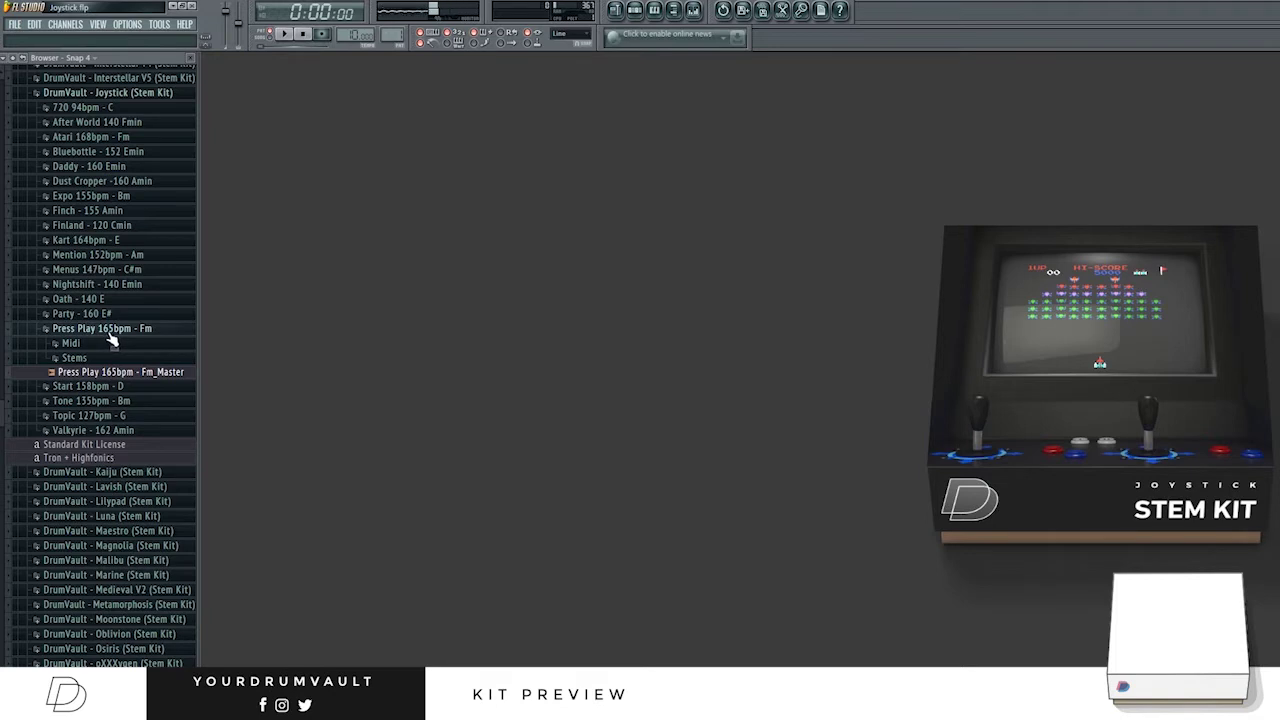
pyautogui.click(108, 333)
pyautogui.click(104, 332)
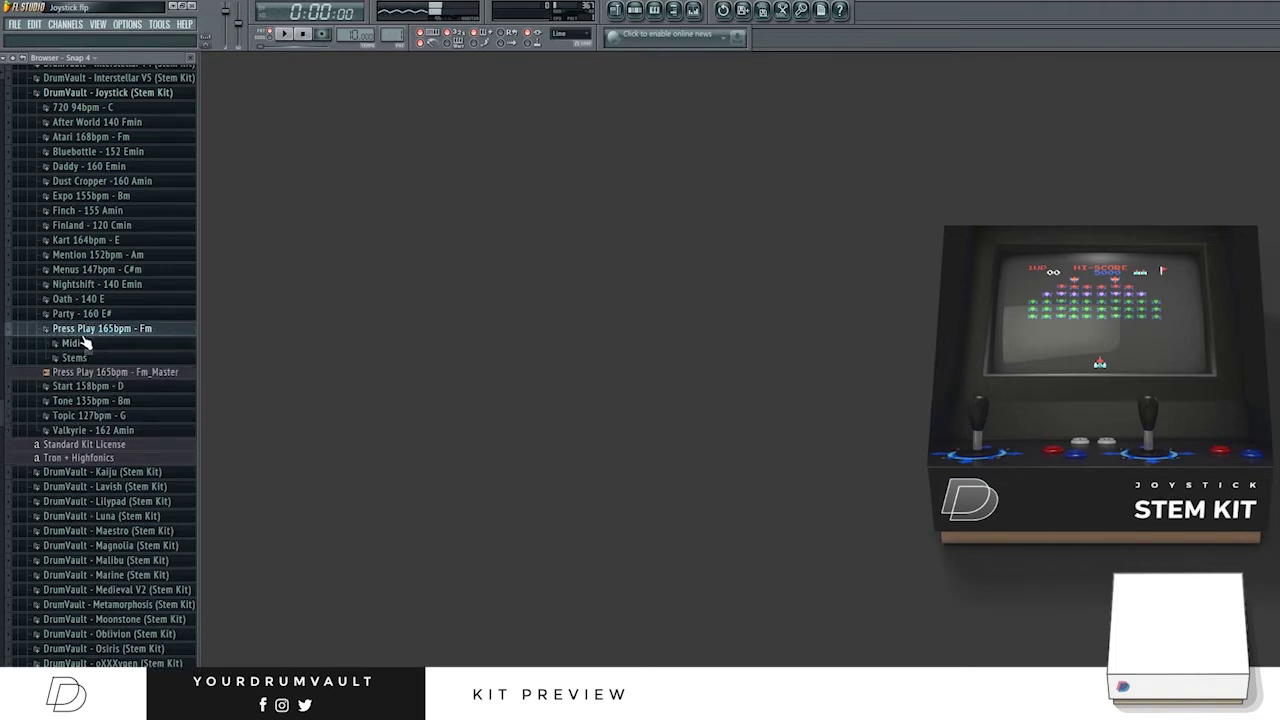
pyautogui.click(86, 336)
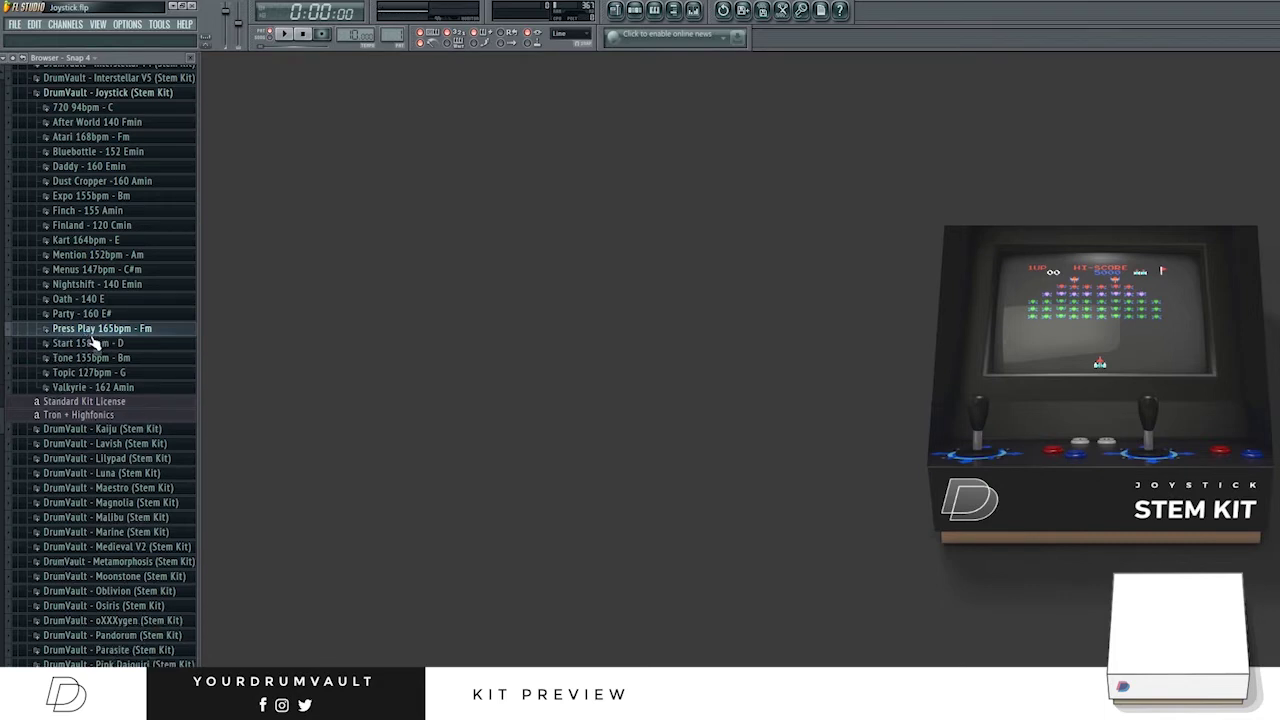
# Preview the Start 158bpm - D kit's D_Master, then its D_808 and D_Arp stems.
pyautogui.click(92, 343)
pyautogui.click(86, 386)
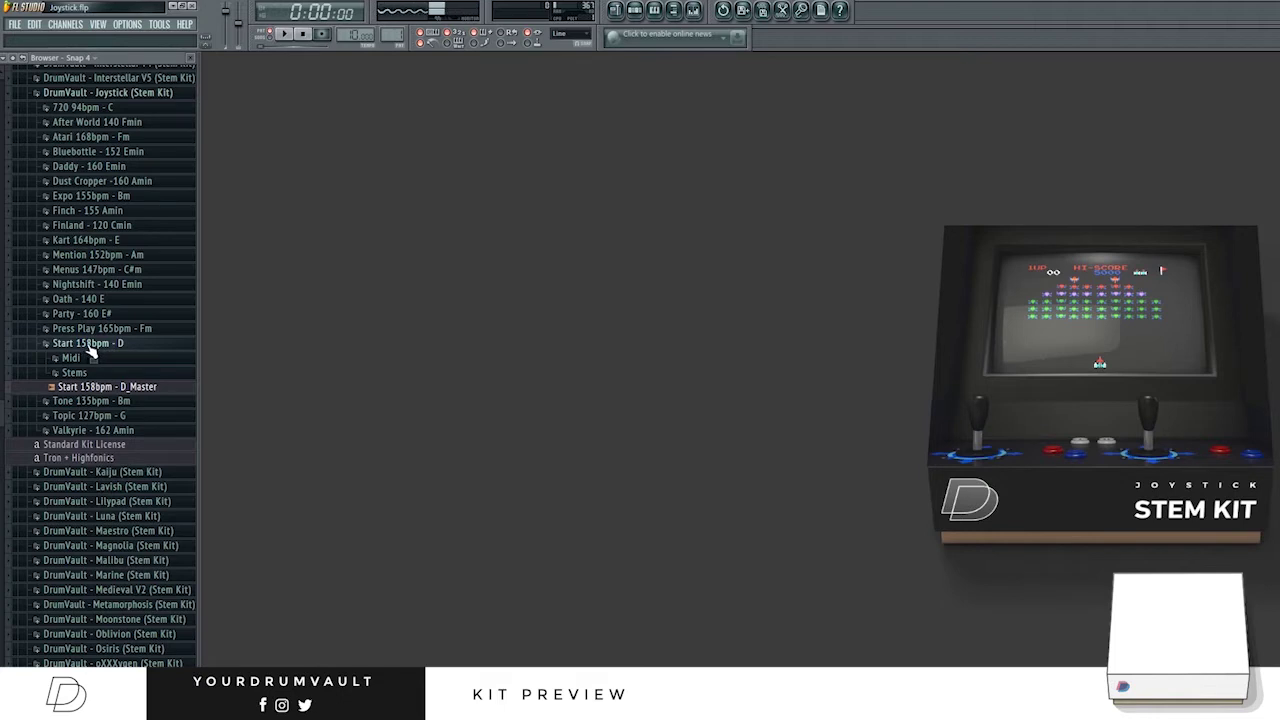
pyautogui.scroll(-2, 90, 320)
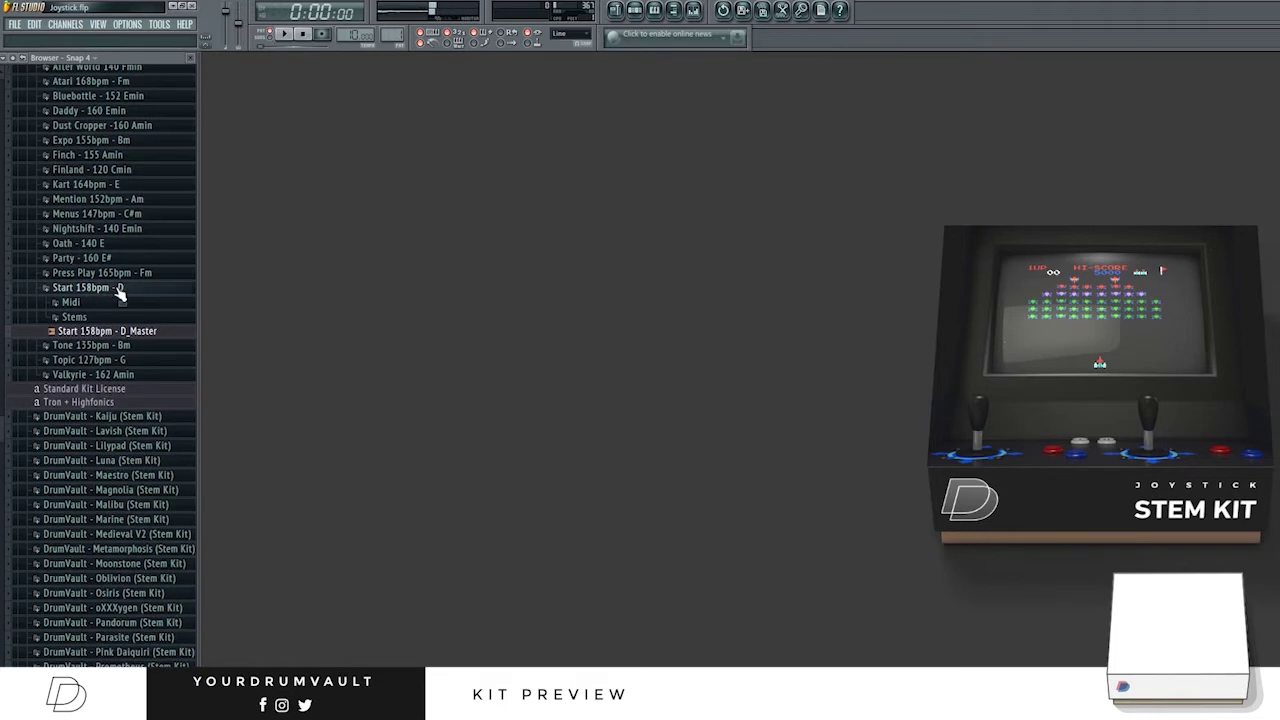
pyautogui.click(90, 291)
pyautogui.click(89, 288)
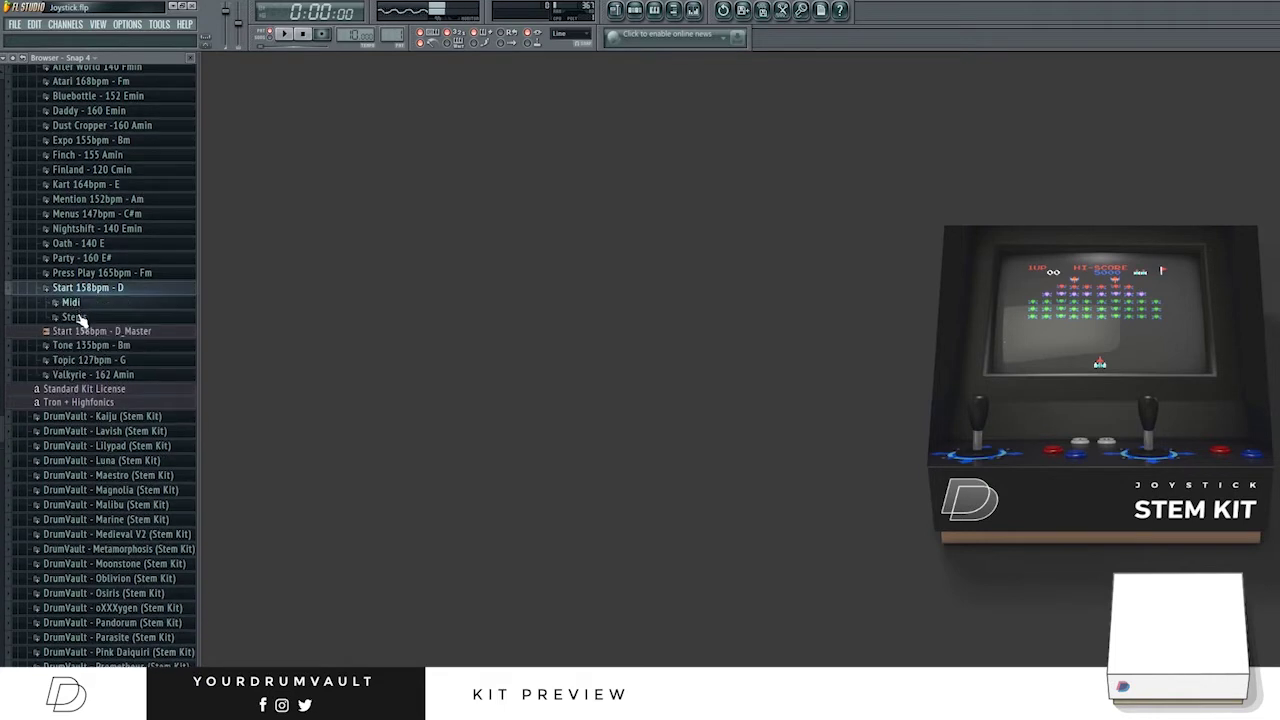
pyautogui.click(76, 317)
pyautogui.click(136, 331)
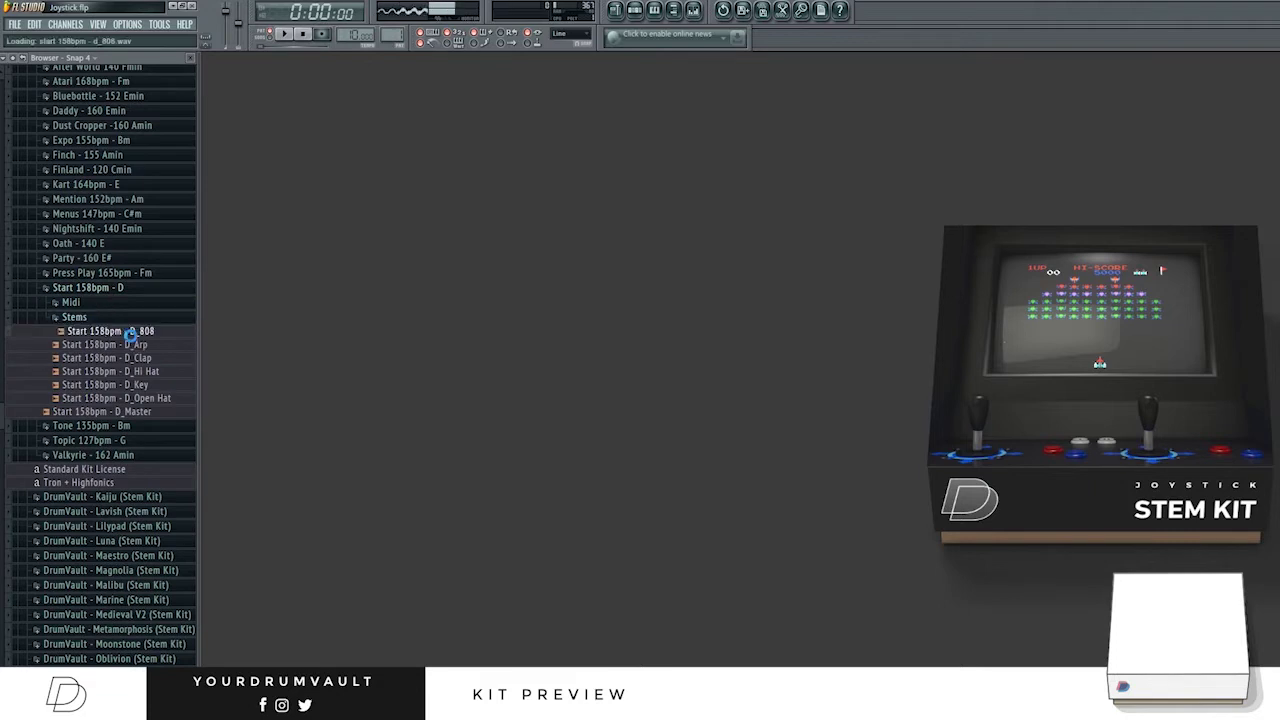
pyautogui.click(134, 344)
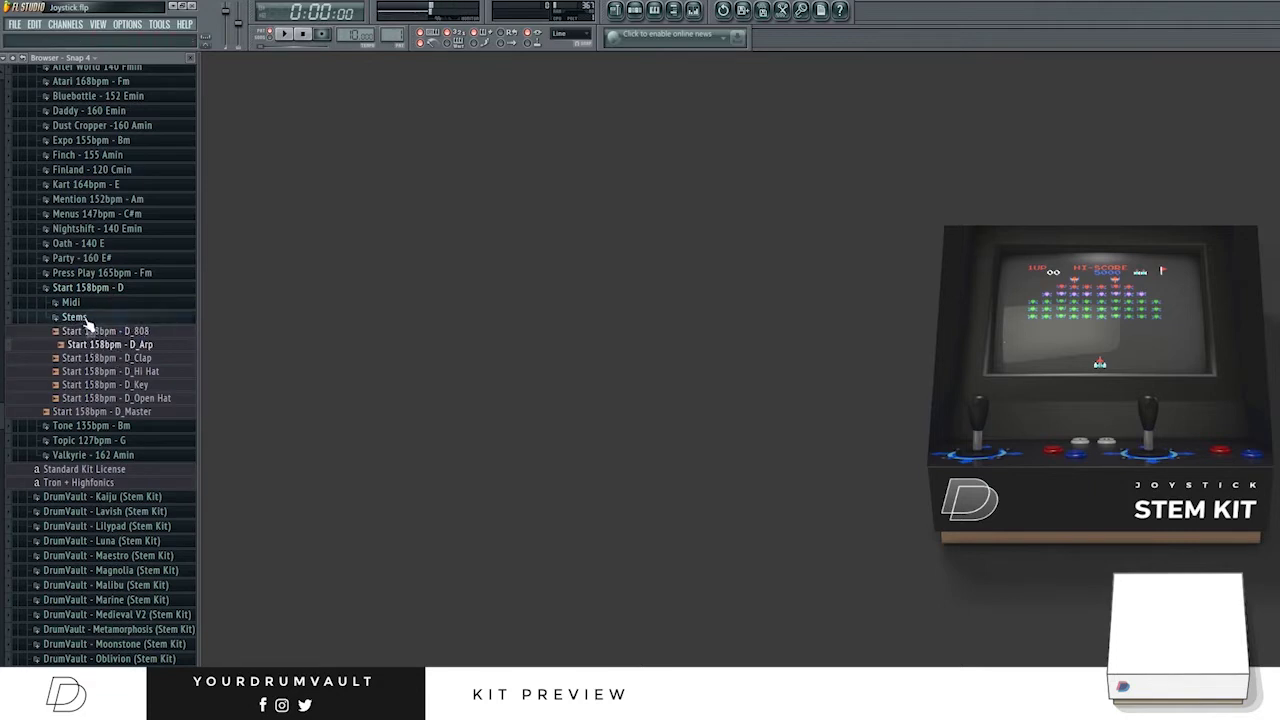
# Open the Tone 135bpm - Bm kit, preview its Bm_Master and list its stems.
pyautogui.click(86, 318)
pyautogui.click(100, 288)
pyautogui.click(100, 302)
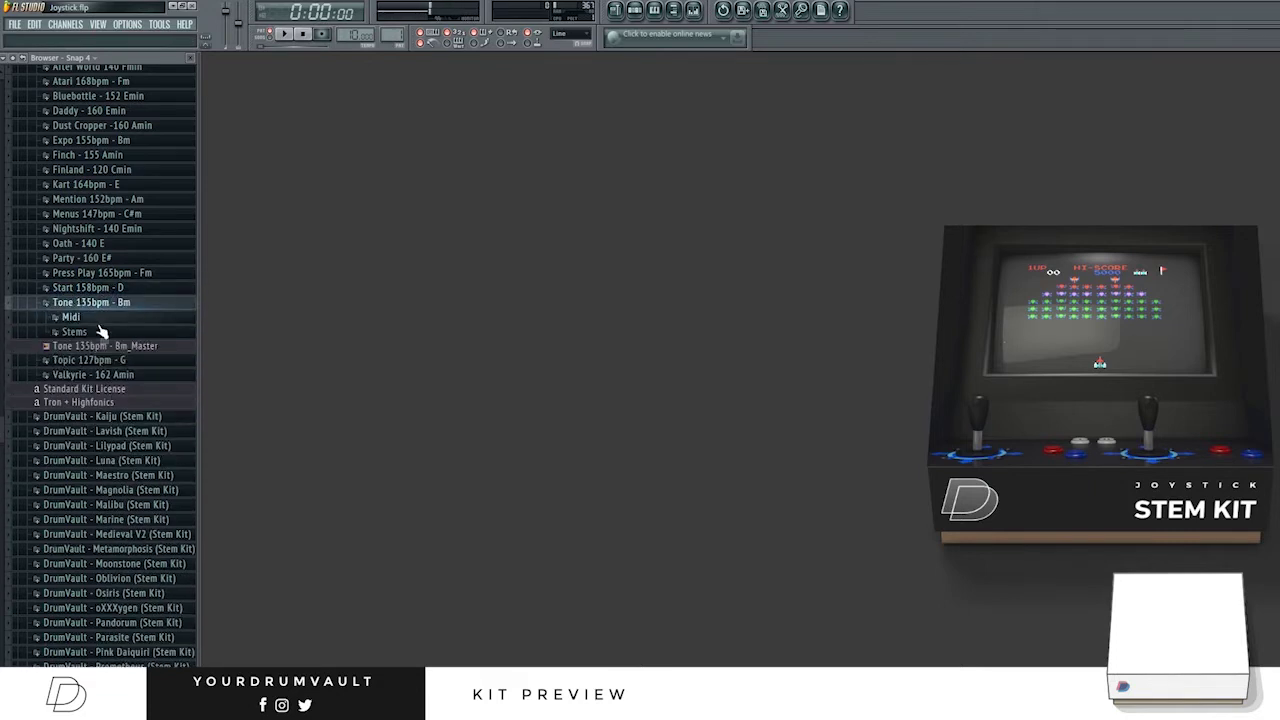
pyautogui.click(74, 345)
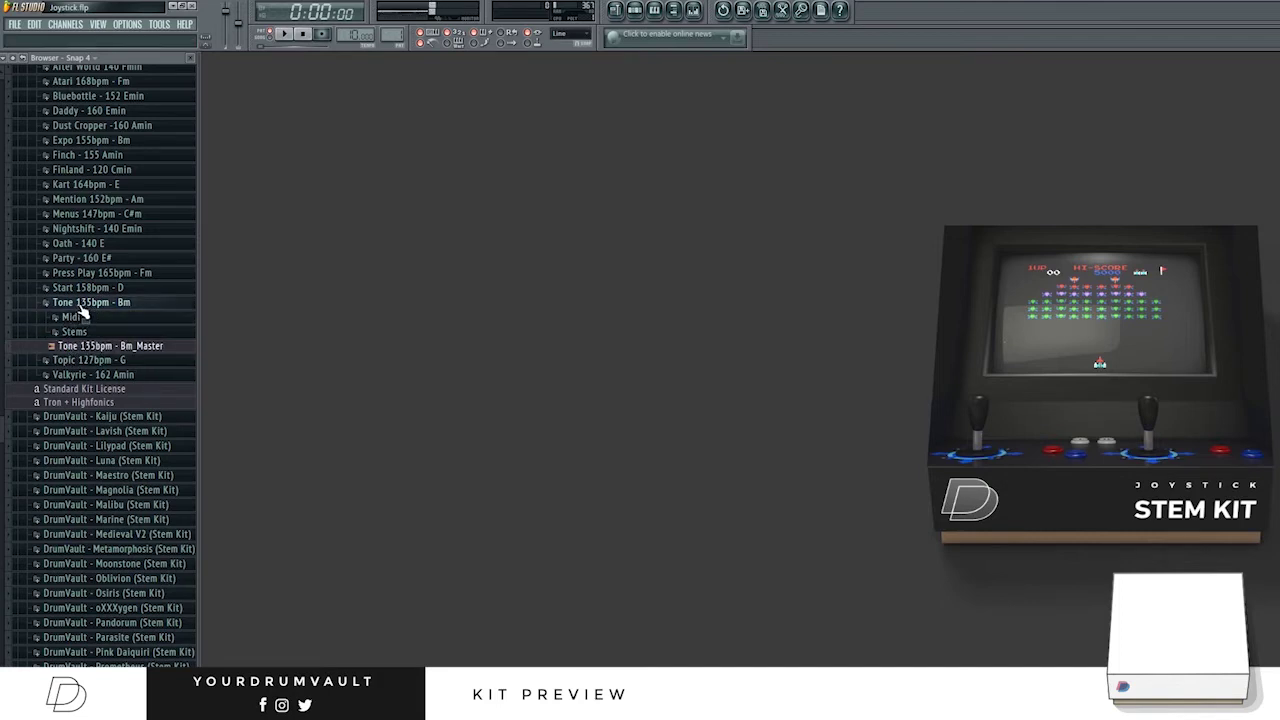
pyautogui.click(81, 303)
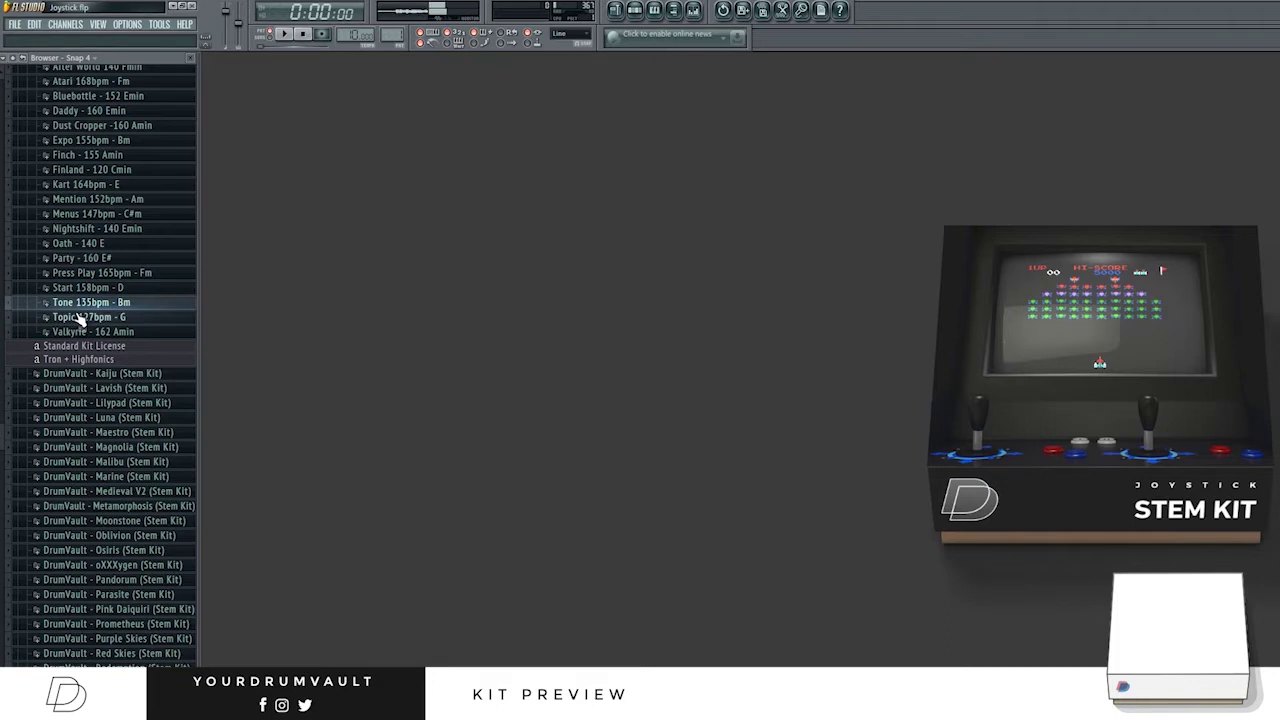
pyautogui.click(90, 302)
pyautogui.click(100, 331)
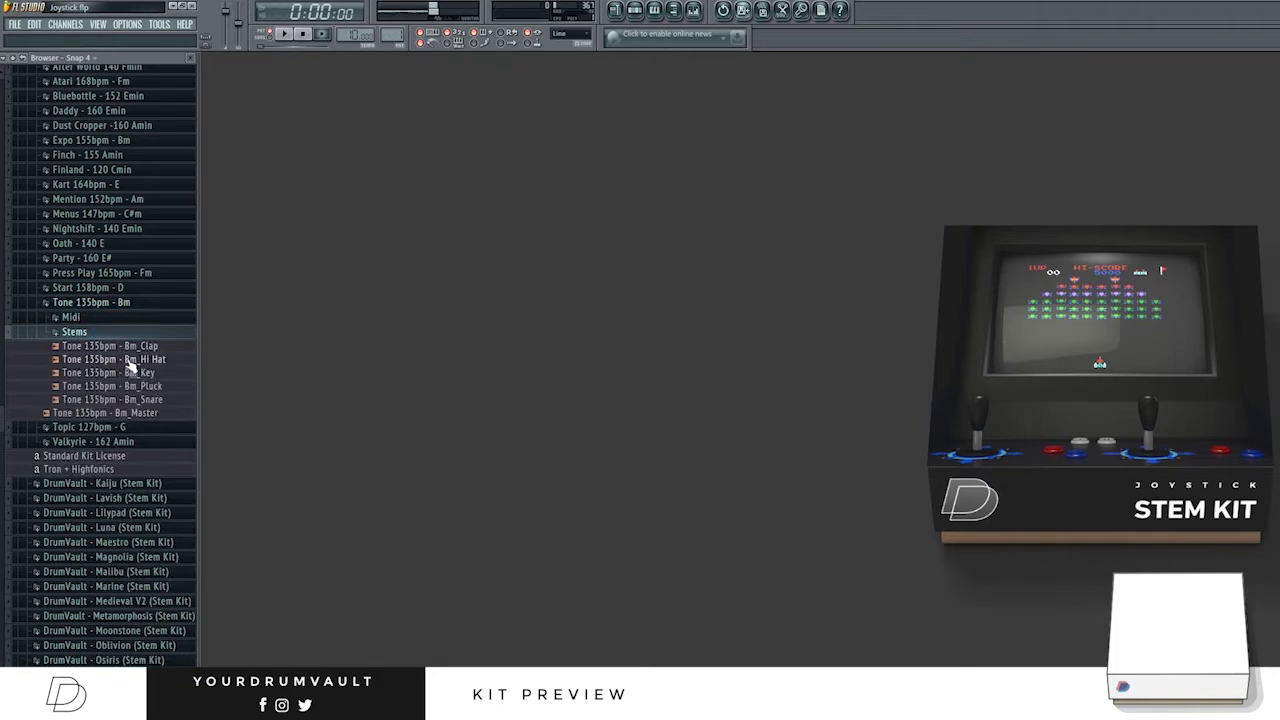
# Open the Topic 127bpm - G kit folder and preview its G_Master file.
pyautogui.click(74, 331)
pyautogui.click(90, 302)
pyautogui.click(88, 317)
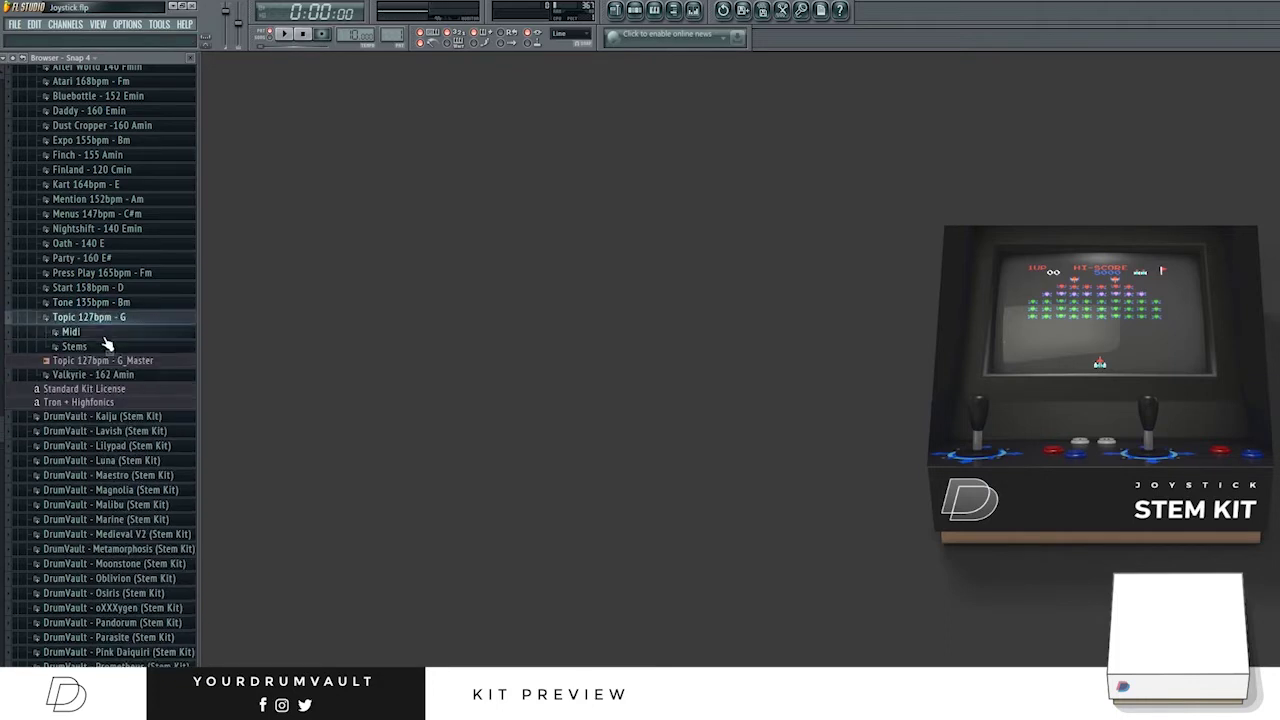
pyautogui.click(104, 360)
pyautogui.click(94, 317)
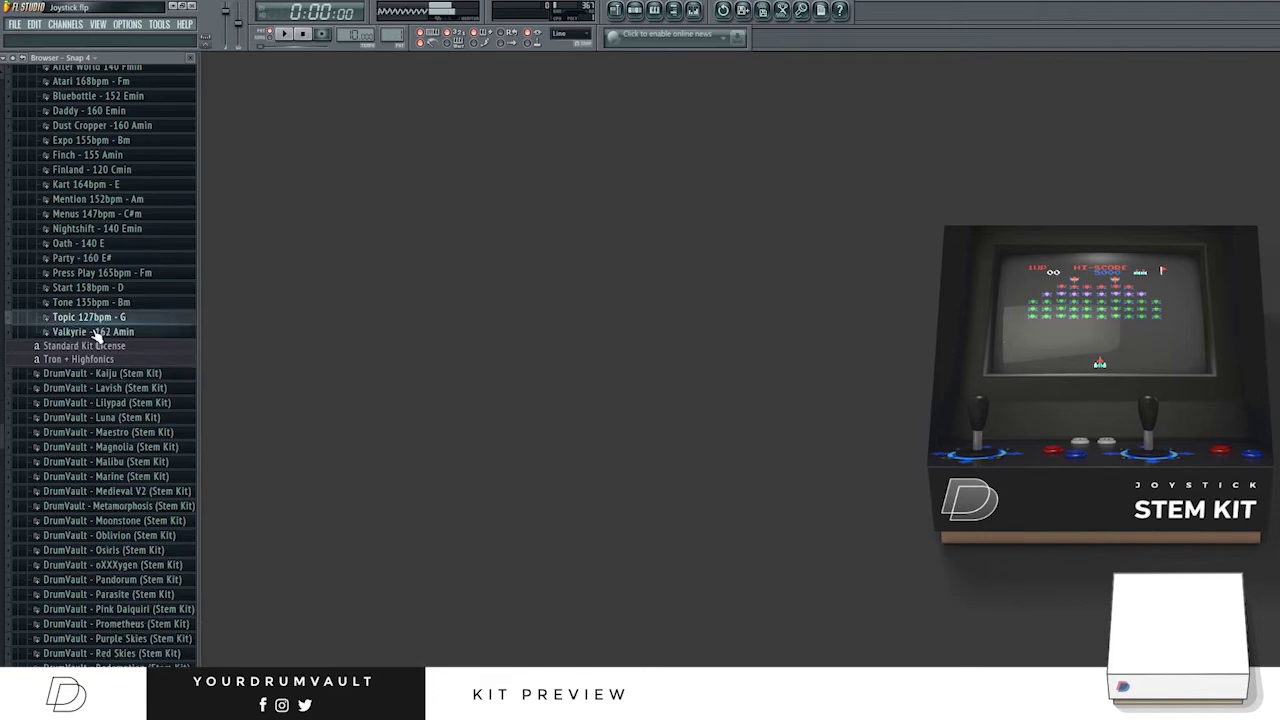
pyautogui.click(90, 317)
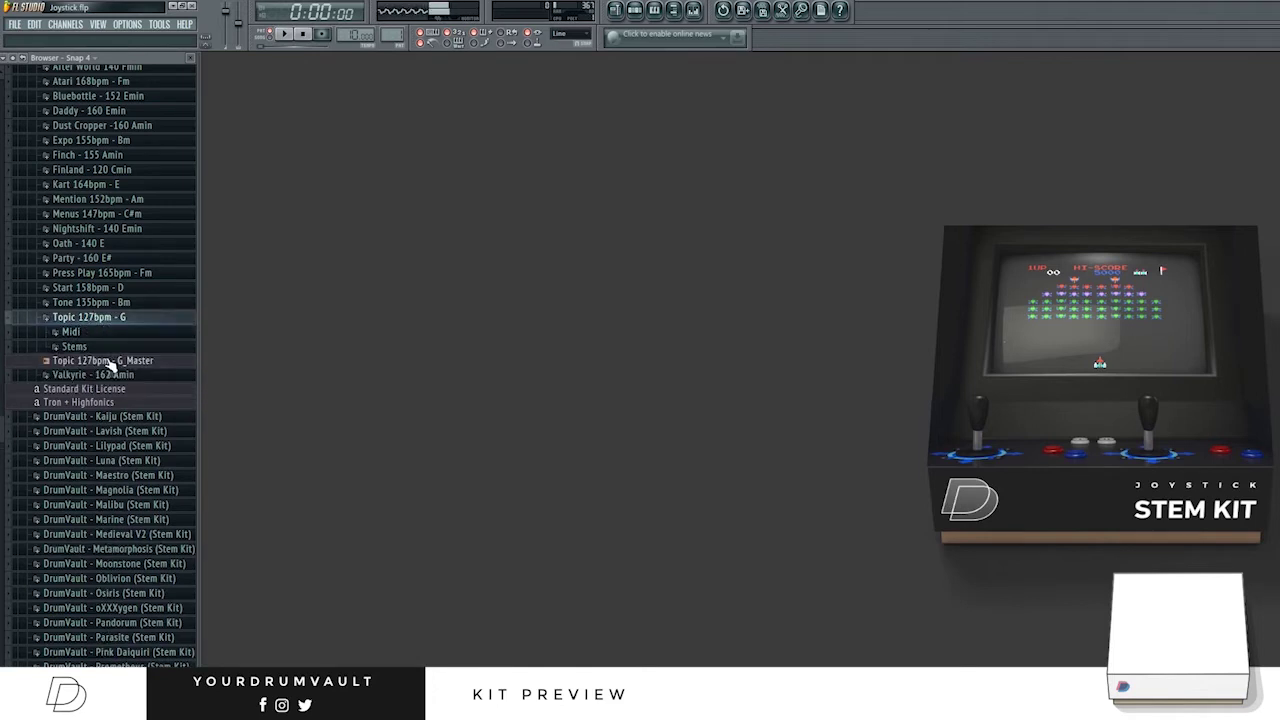
pyautogui.click(80, 318)
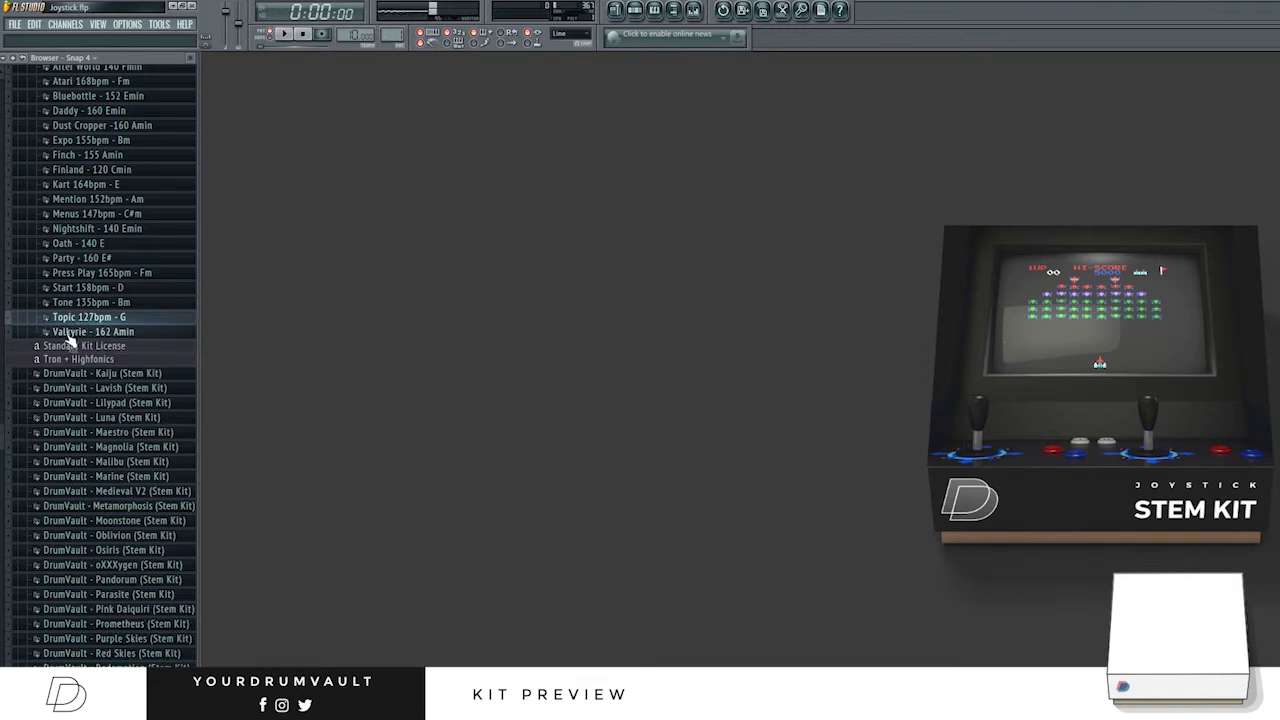
pyautogui.click(84, 318)
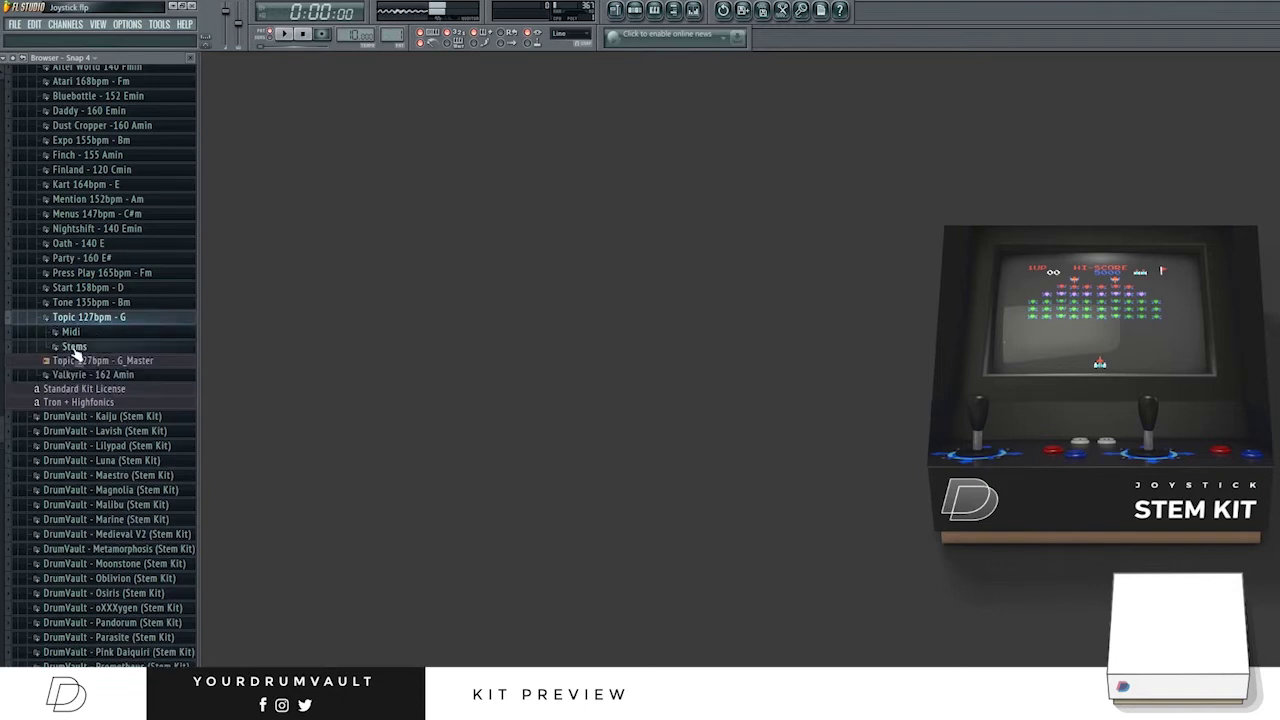
# Look through the Topic 127bpm stems and Midi subfolders, then collapse the kit.
pyautogui.click(95, 346)
pyautogui.click(76, 332)
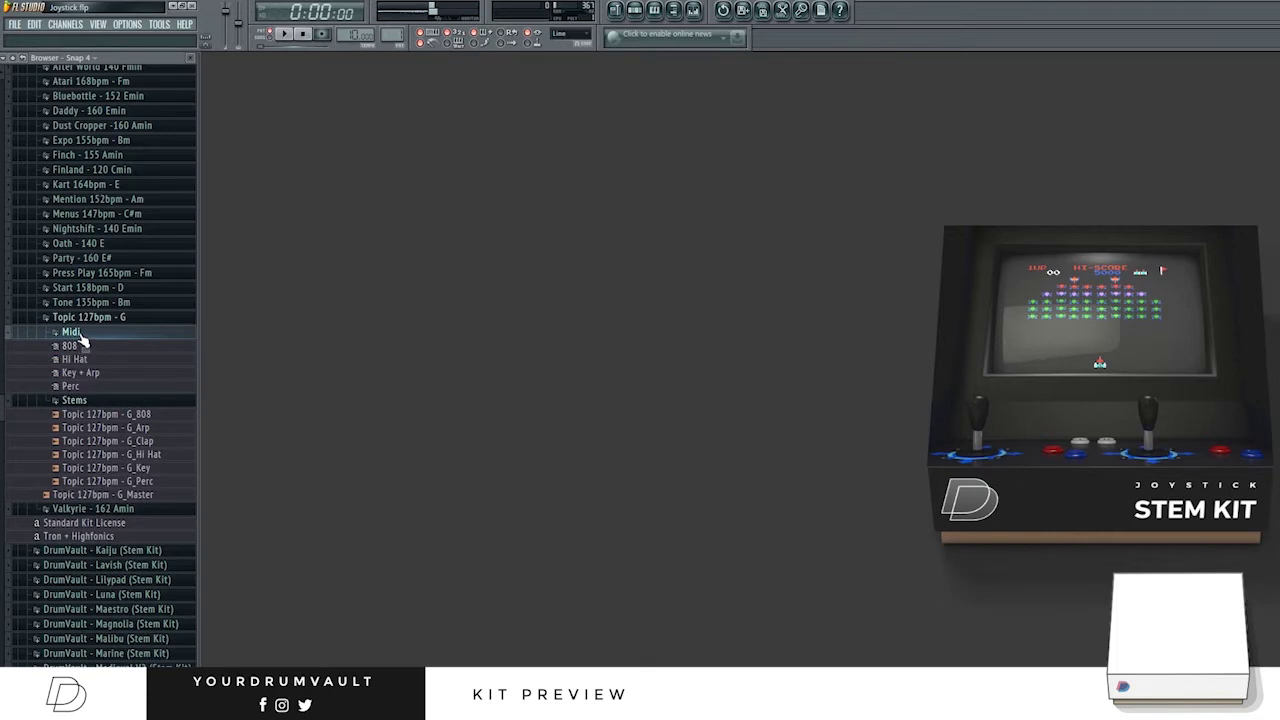
pyautogui.click(78, 334)
pyautogui.click(76, 333)
pyautogui.click(75, 333)
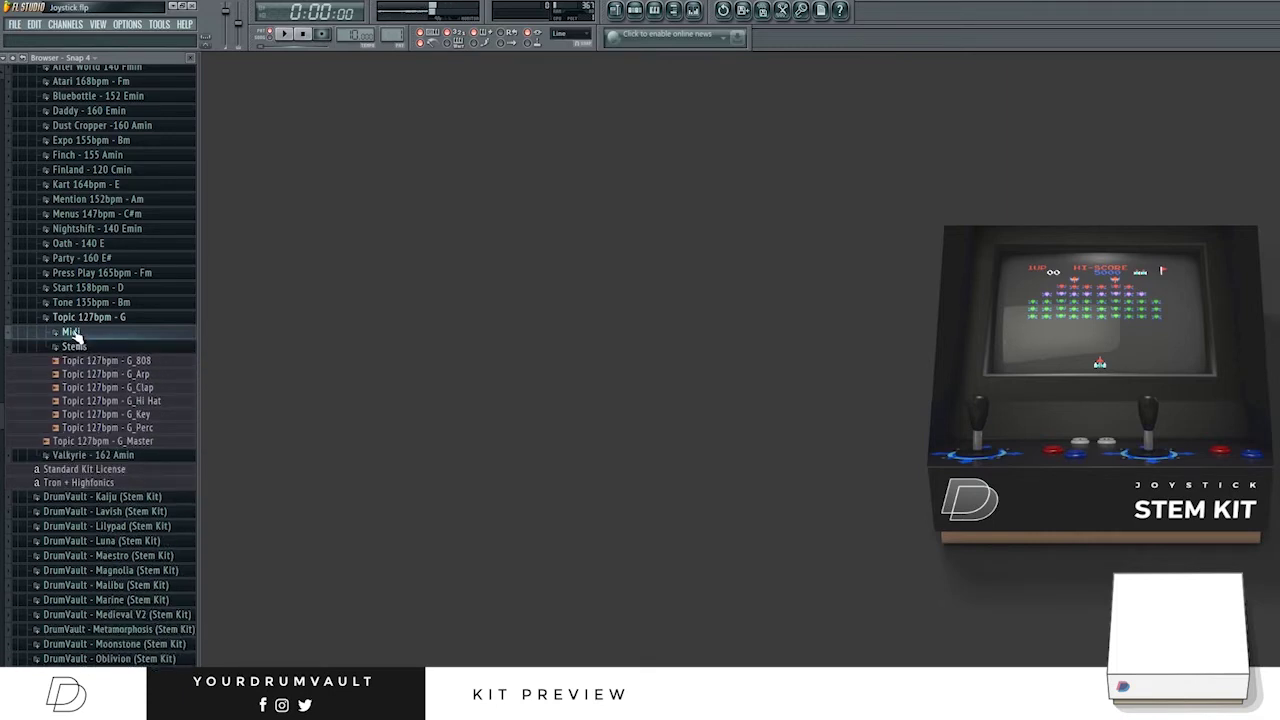
pyautogui.click(88, 345)
pyautogui.click(110, 318)
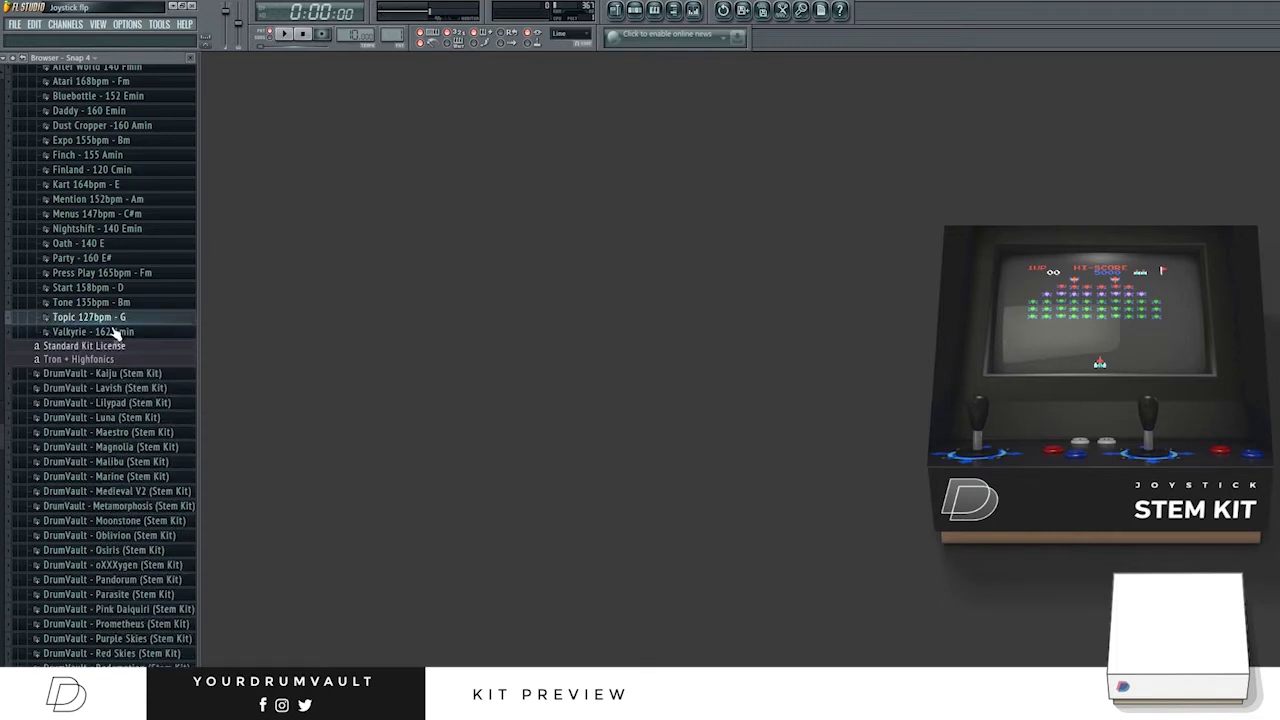
# Expand the Valkyrie - 162 Amin folder and preview its audio file.
pyautogui.click(115, 332)
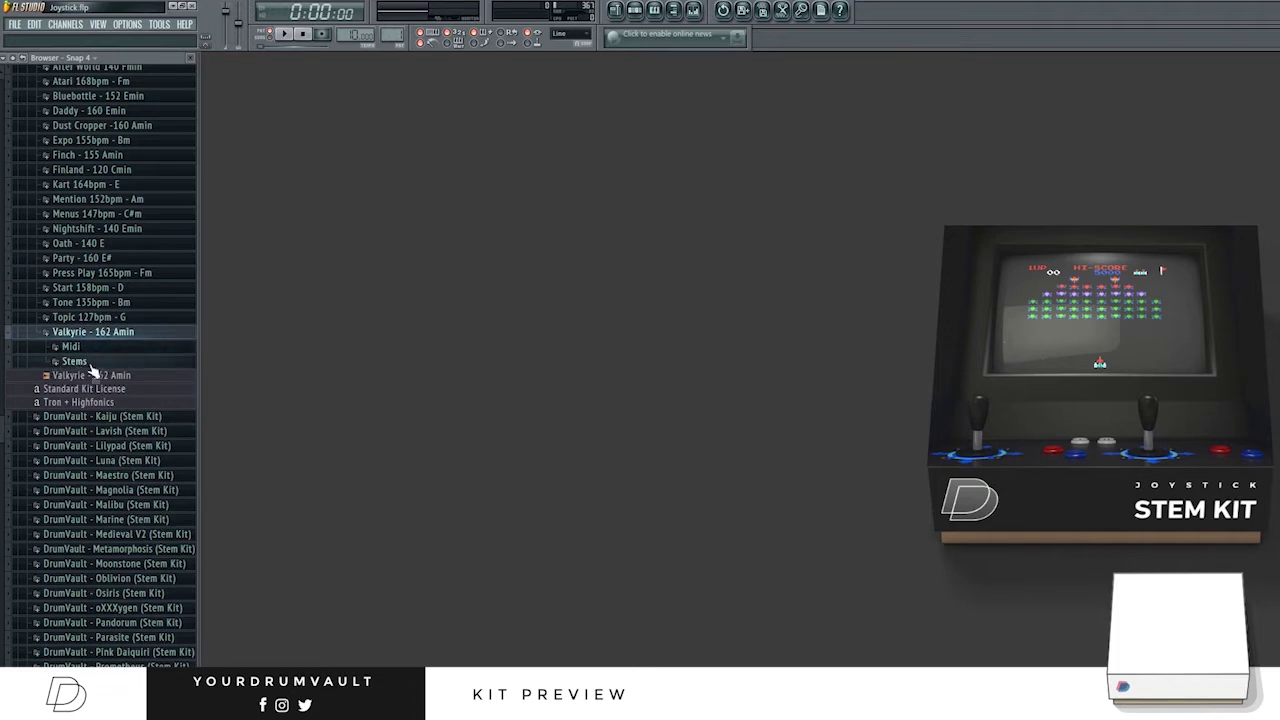
pyautogui.rightClick(98, 376)
pyautogui.click(99, 380)
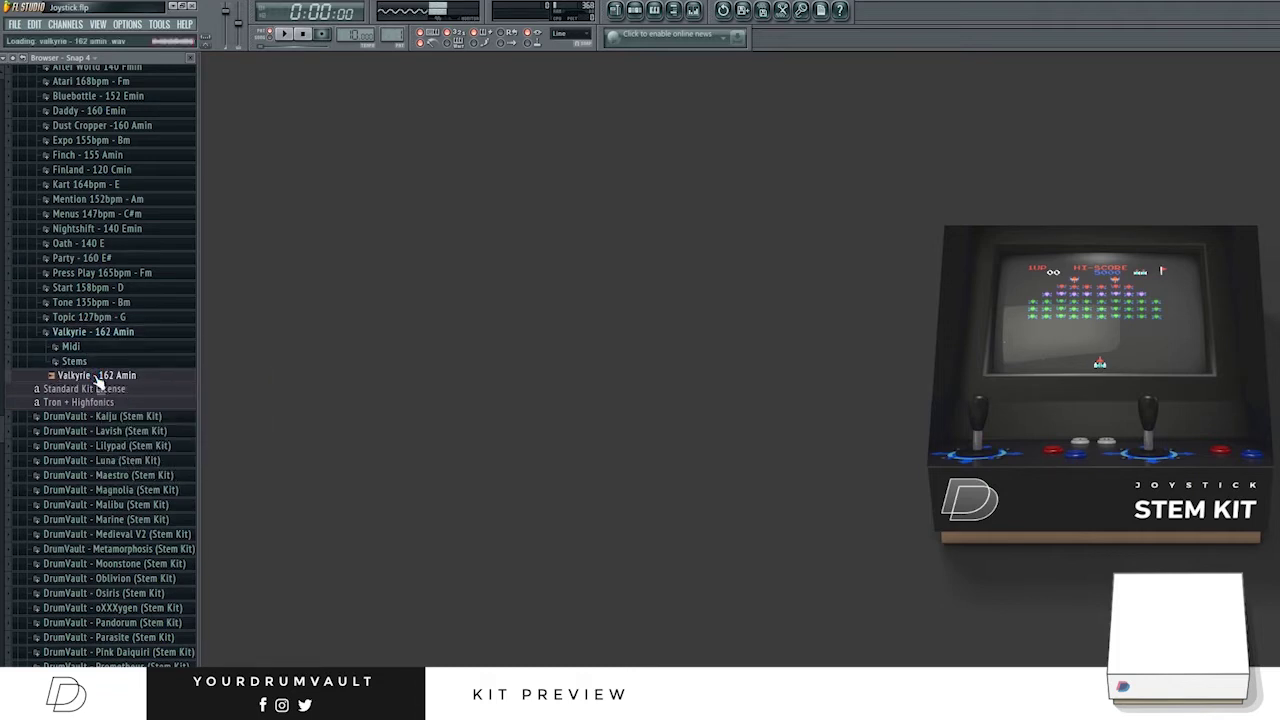
pyautogui.click(93, 333)
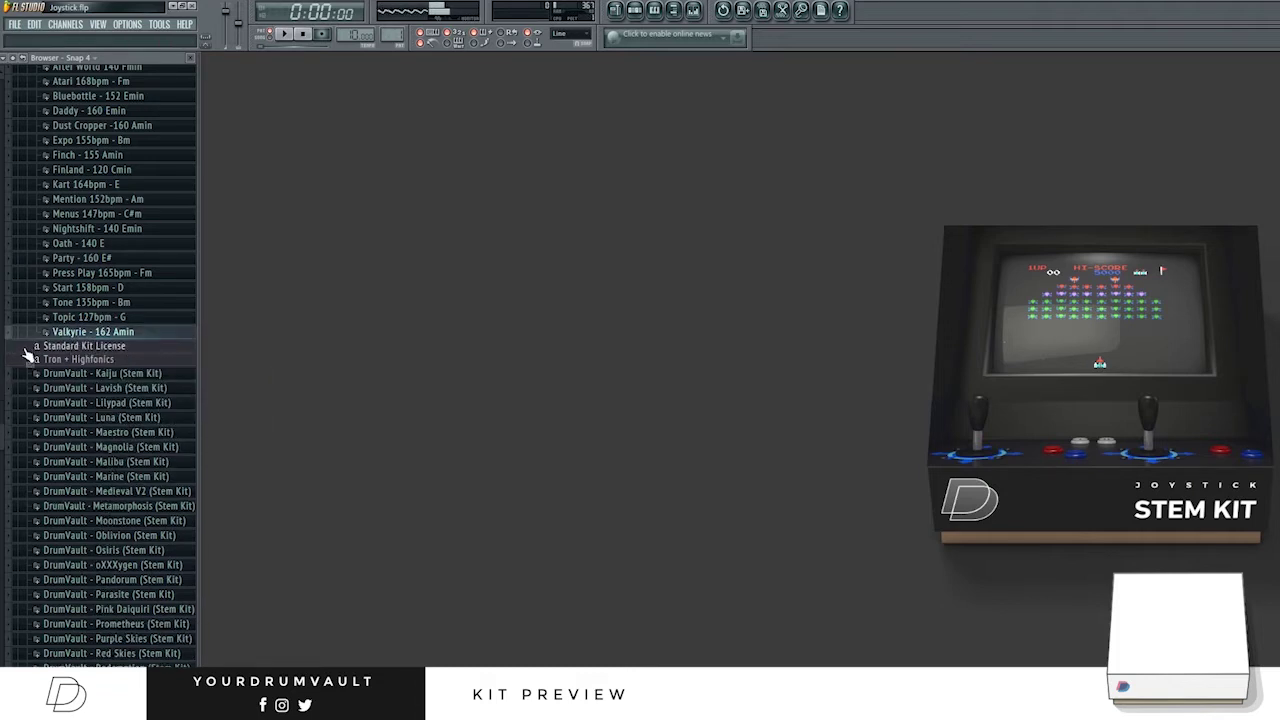
# Expand the Oath - 140 E folder, preview its audio file and check its Midi subfolder.
pyautogui.scroll(2, 2, 420)
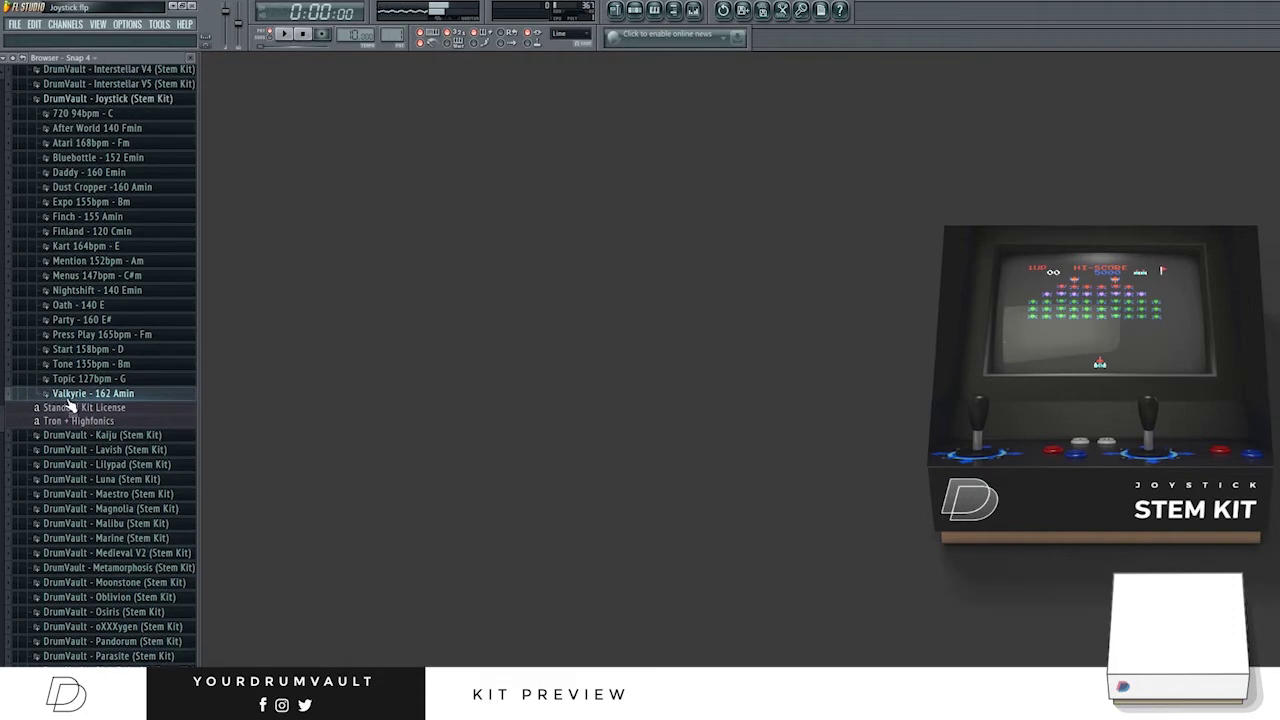
pyautogui.scroll(2, 78, 402)
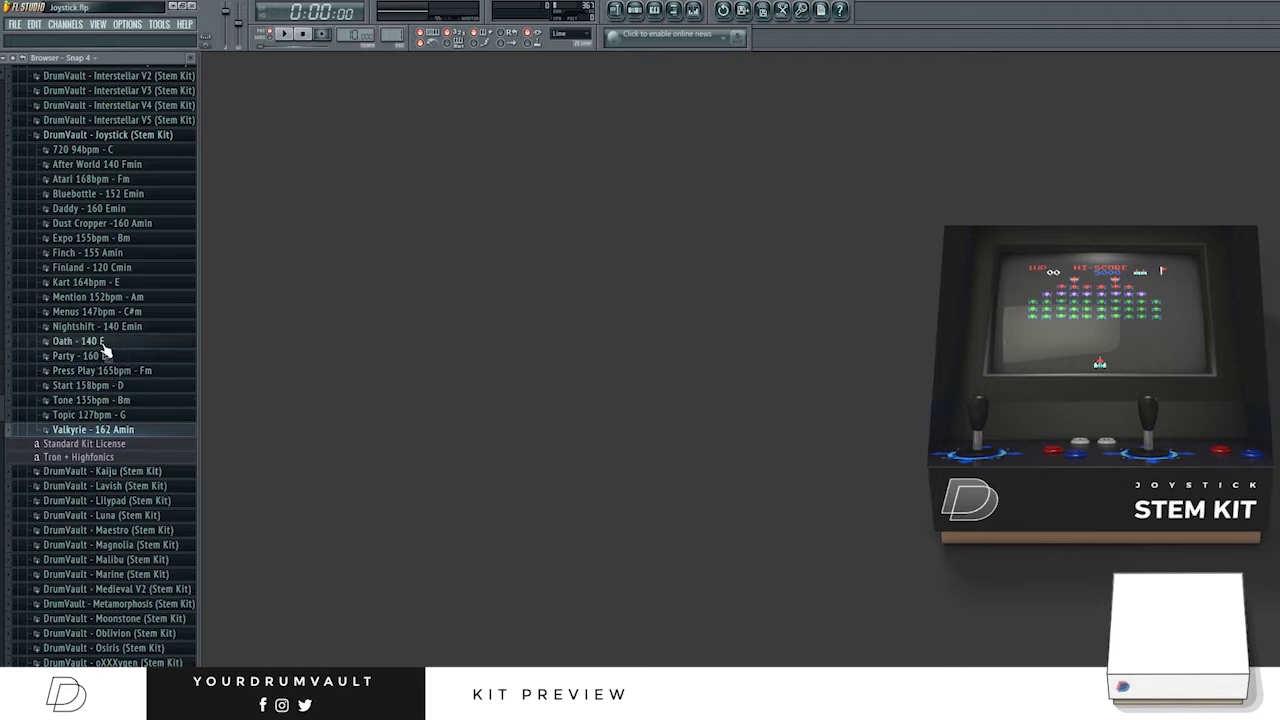
pyautogui.scroll(3, 140, 410)
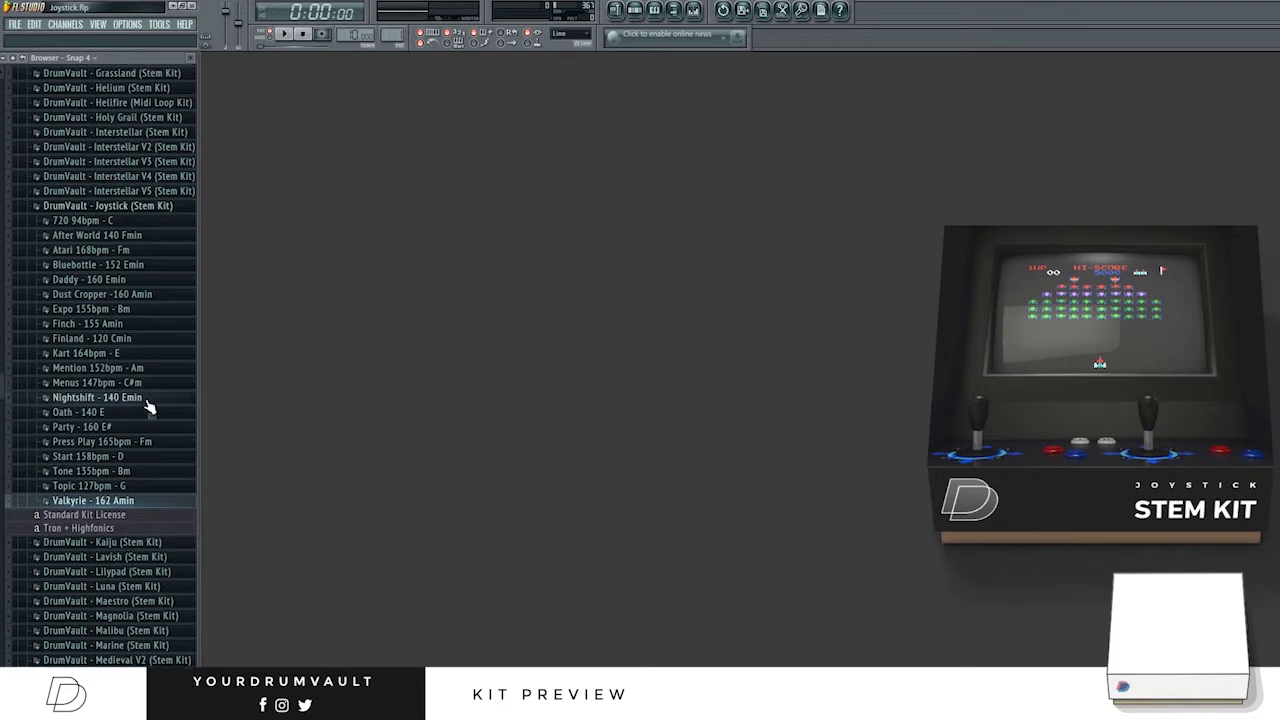
pyautogui.click(80, 413)
pyautogui.click(100, 458)
pyautogui.click(90, 428)
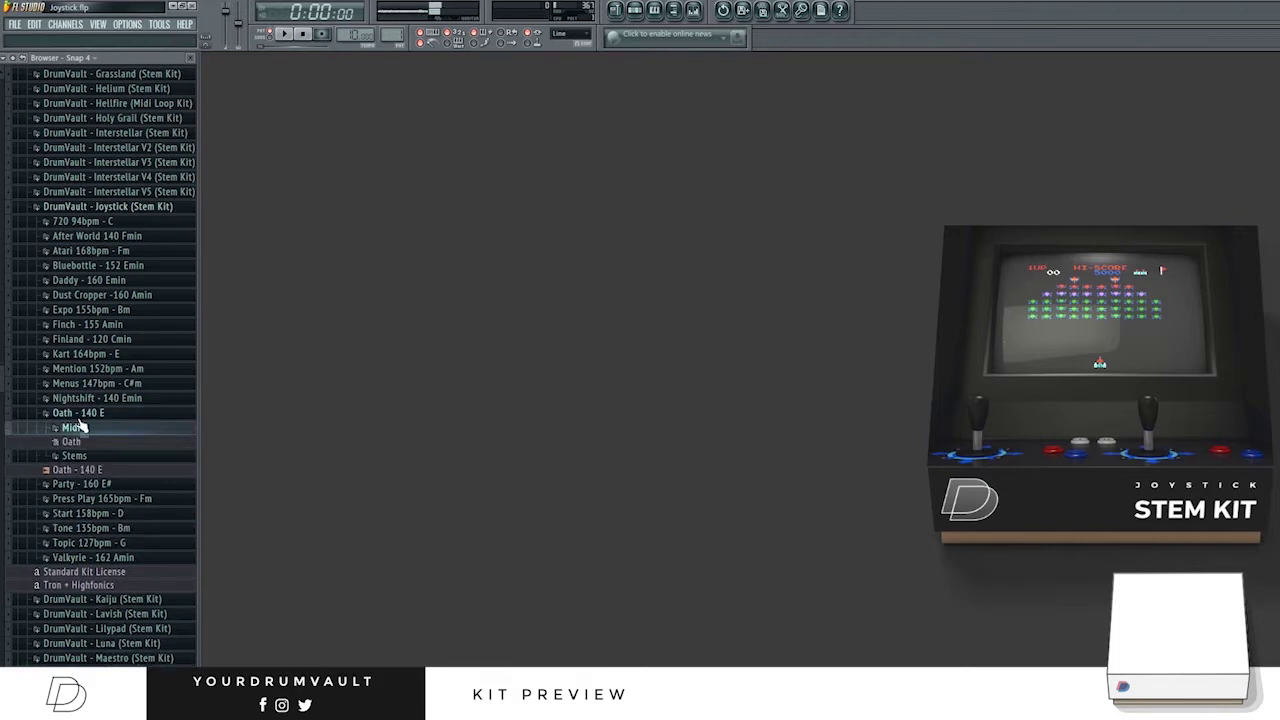
pyautogui.click(78, 413)
# Preview Party - 160 E#, then reopen Oath - 140 E, preview it and show the empty Playlist.
pyautogui.click(80, 428)
pyautogui.click(92, 470)
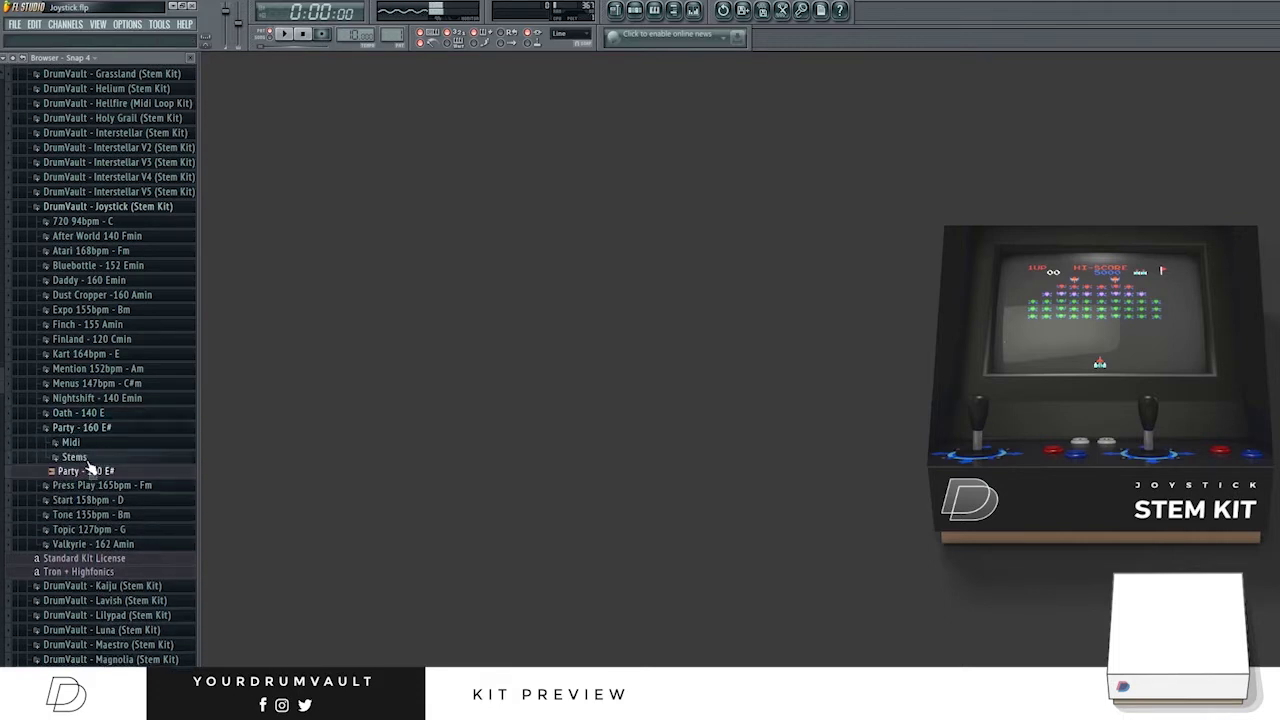
pyautogui.click(95, 428)
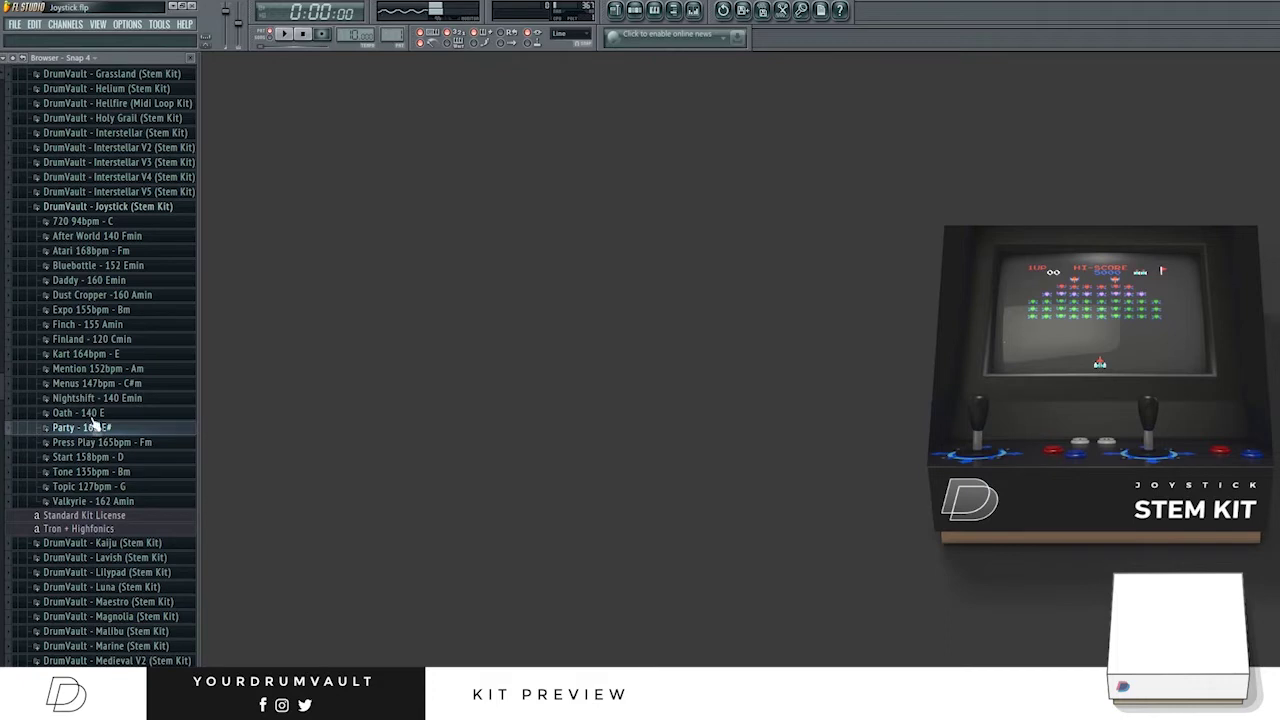
pyautogui.click(80, 413)
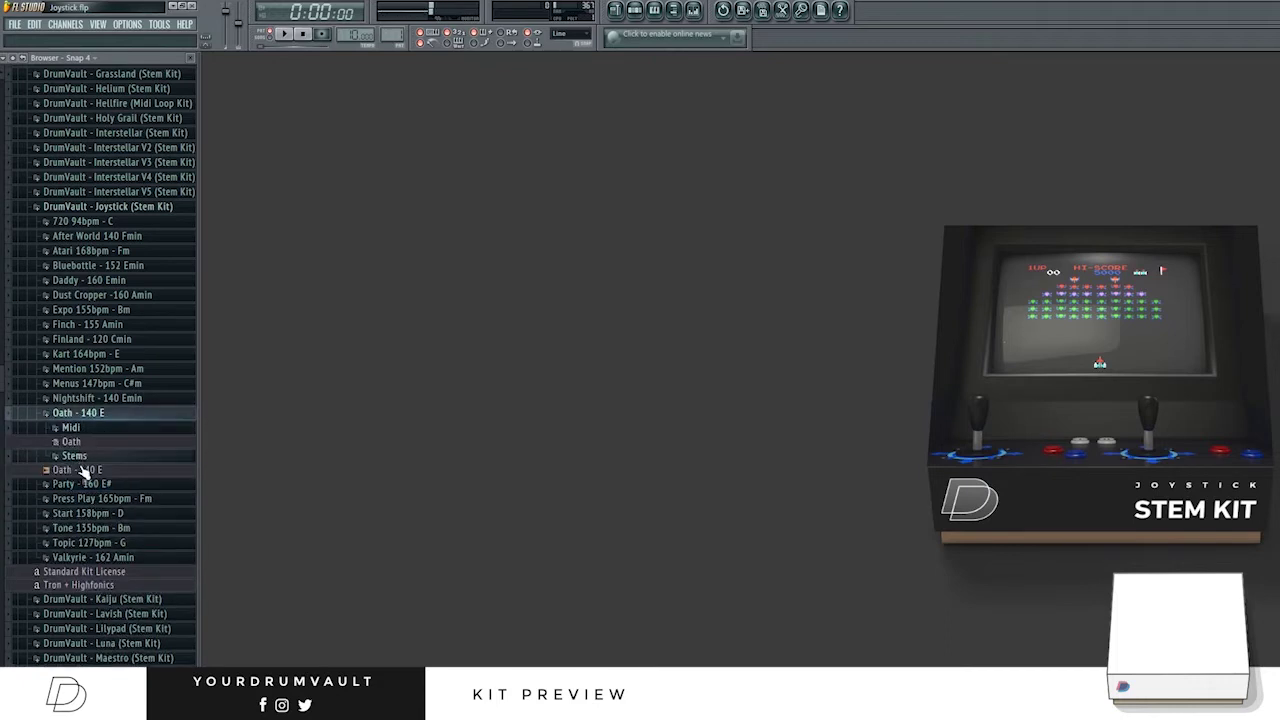
pyautogui.click(88, 469)
pyautogui.click(636, 9)
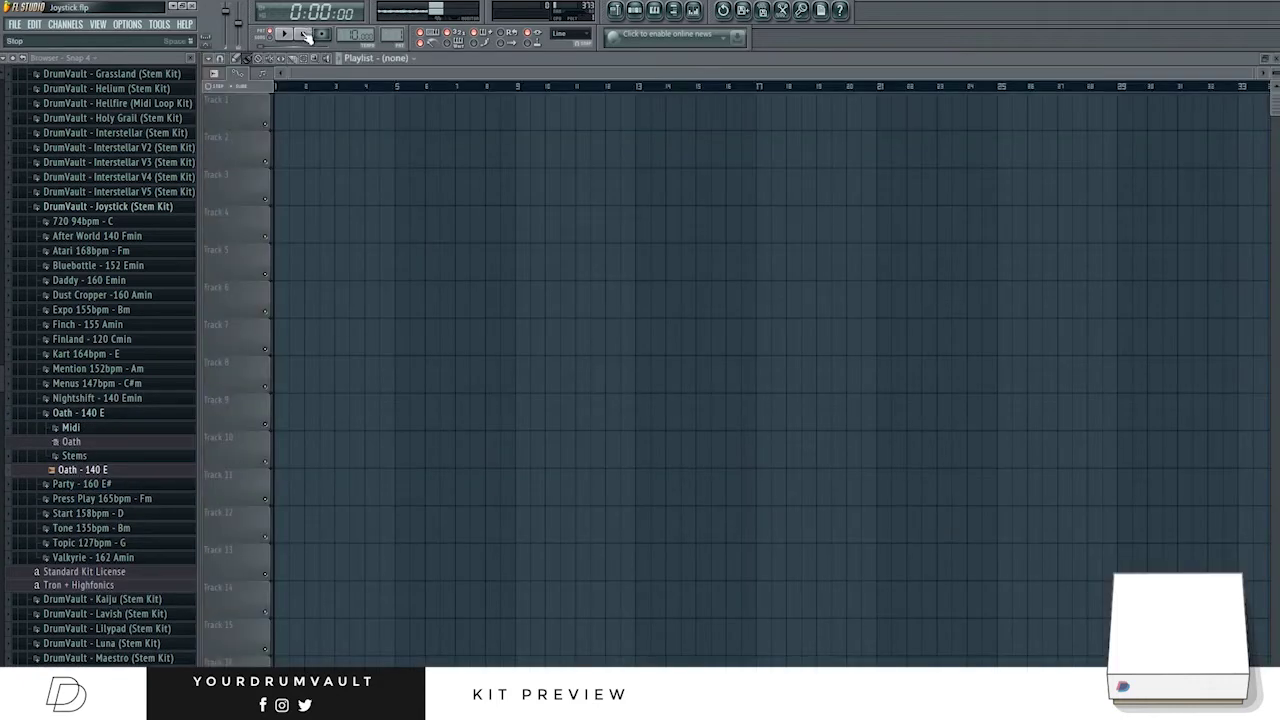
# Expand Oath's Stems folder and audition the Oath_Bells, Oath_Keys and Oath_Pluck stems.
pyautogui.click(305, 35)
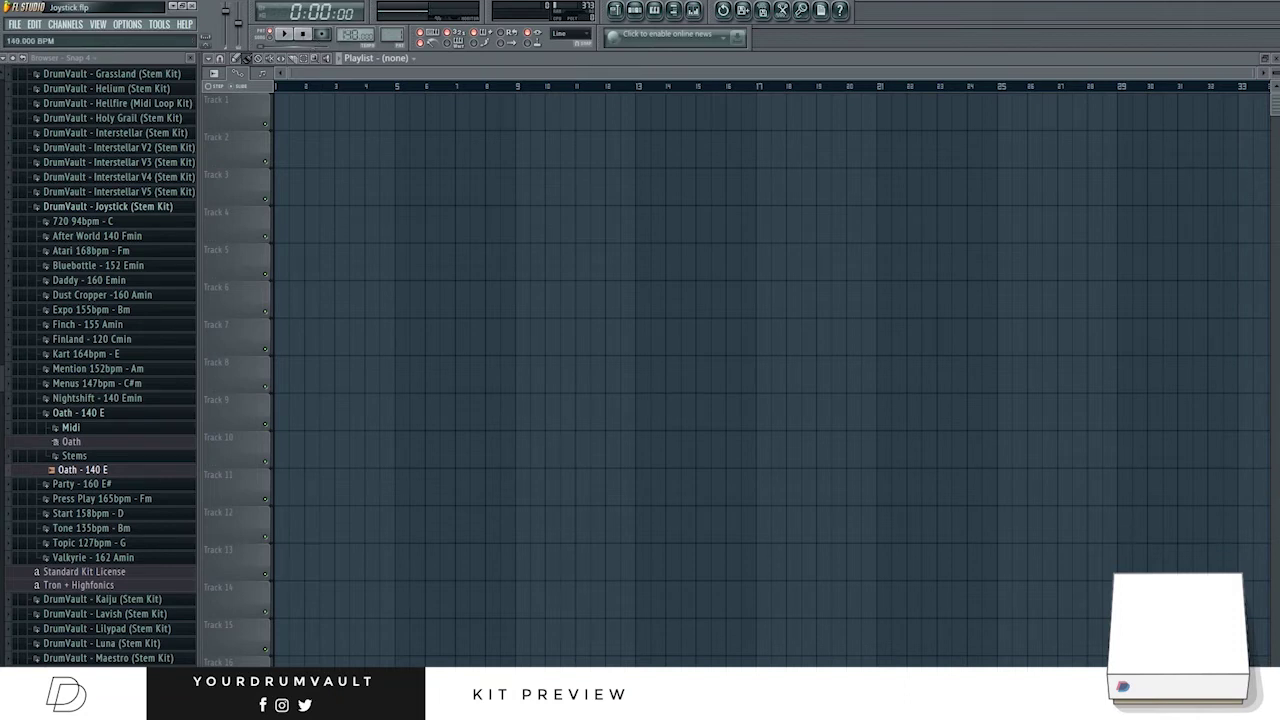
pyautogui.click(70, 455)
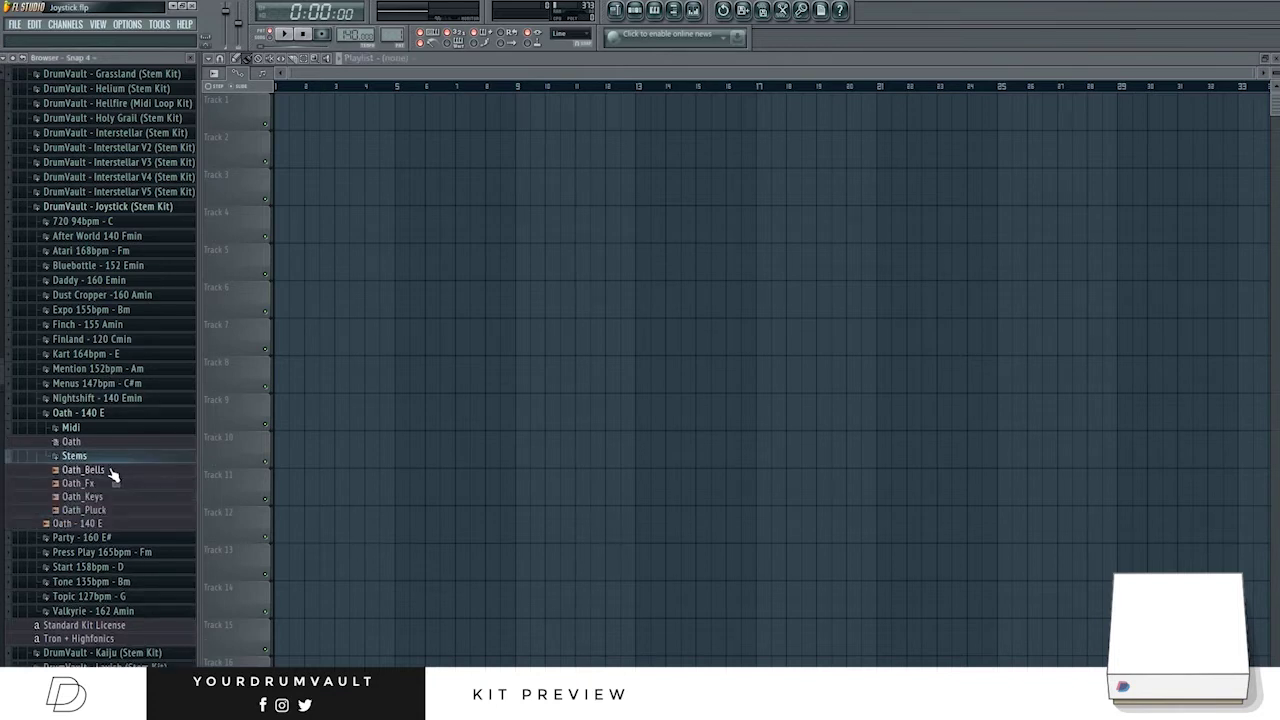
pyautogui.click(93, 470)
pyautogui.click(90, 496)
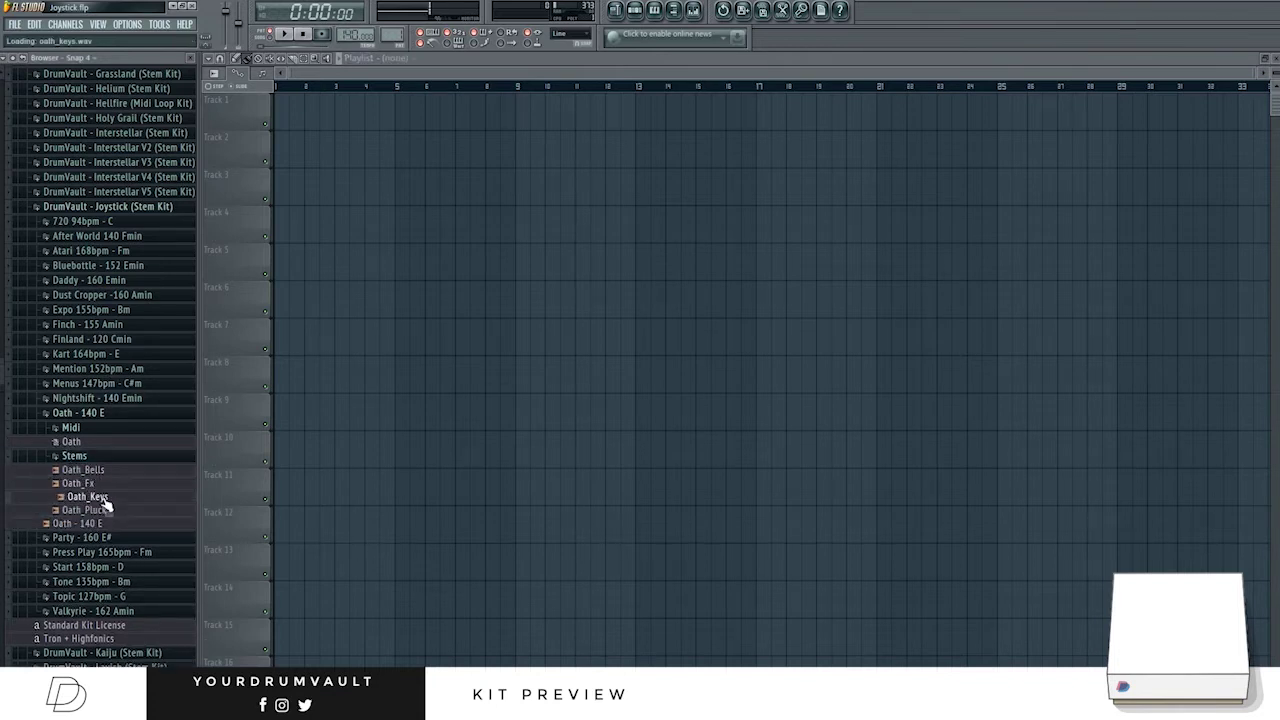
pyautogui.click(90, 509)
# Place Oath_Keys, Oath_Pluck and Oath_Bells on Tracks 1, 2 and 3 at bar 1.
pyautogui.moveTo(84, 497); pyautogui.dragTo(277, 112)
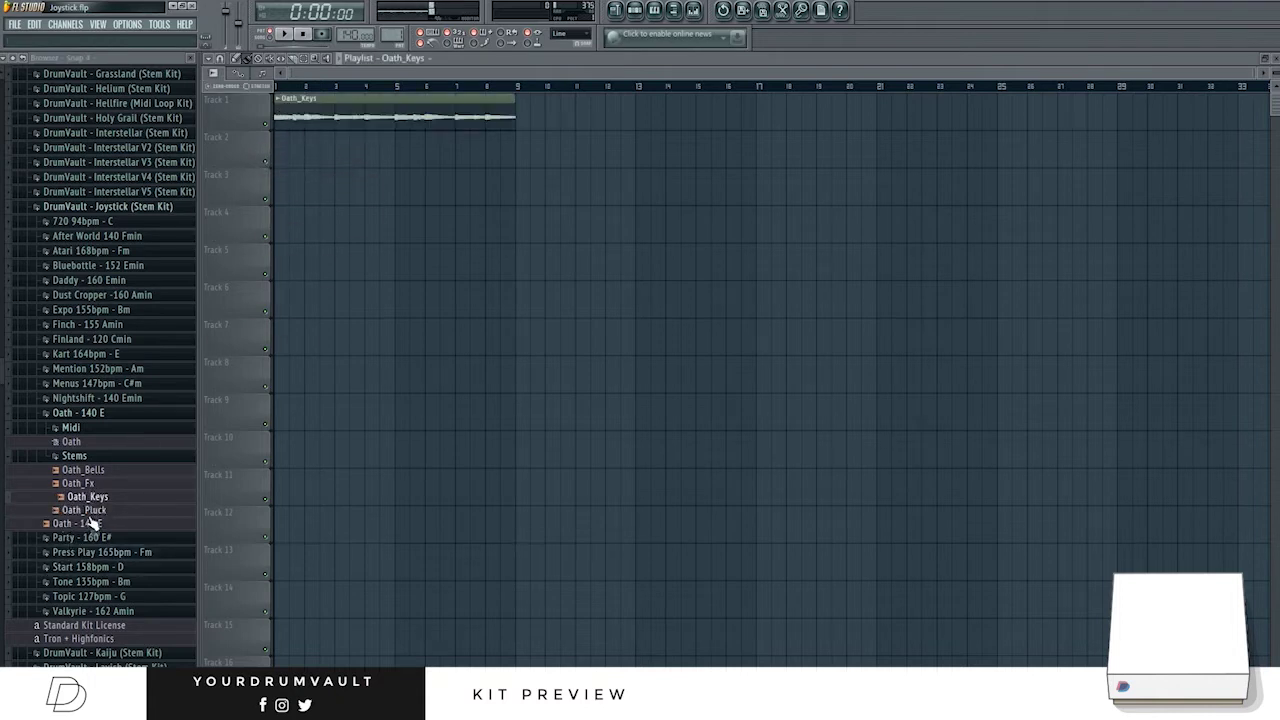
pyautogui.moveTo(88, 510); pyautogui.dragTo(280, 150)
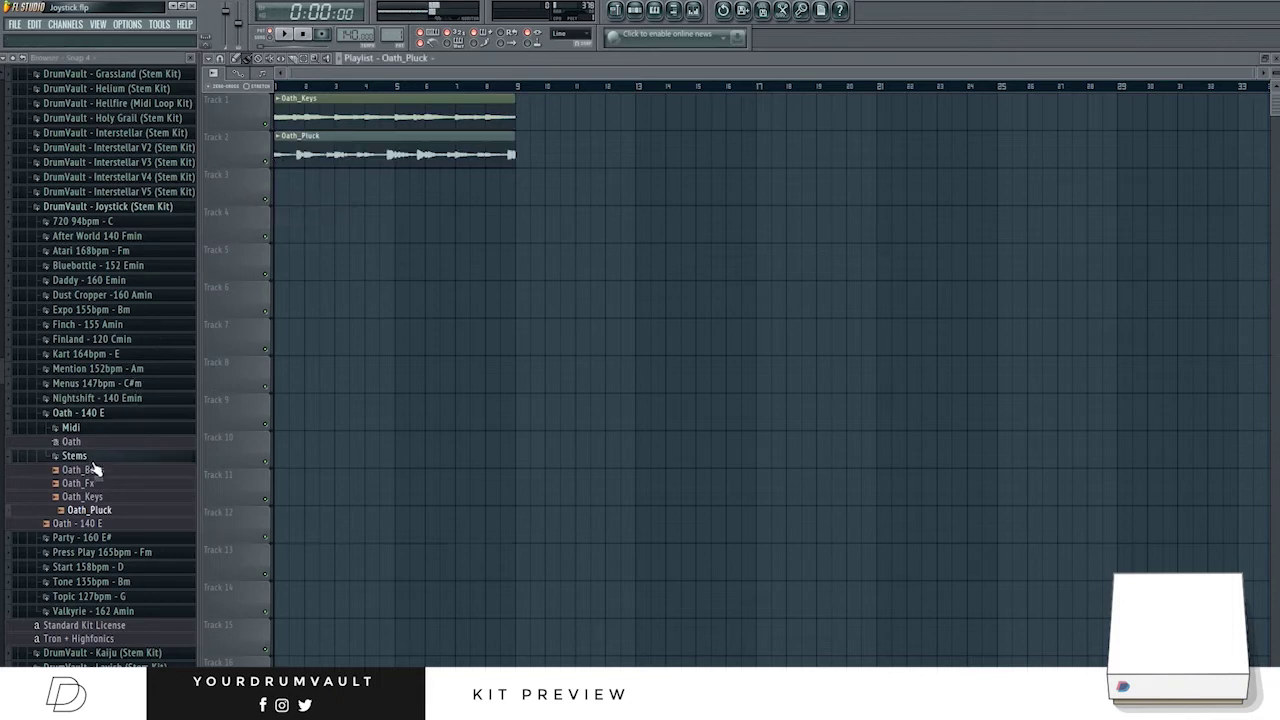
pyautogui.moveTo(90, 468); pyautogui.dragTo(278, 190)
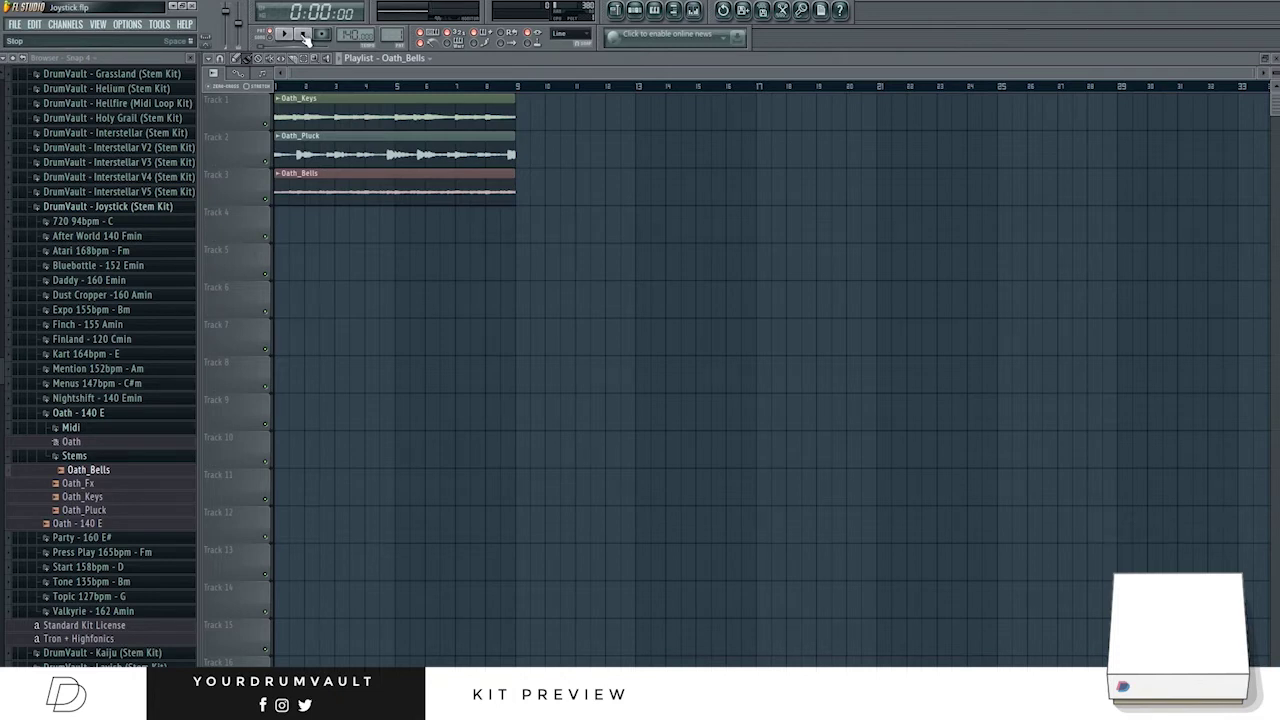
pyautogui.click(83, 484)
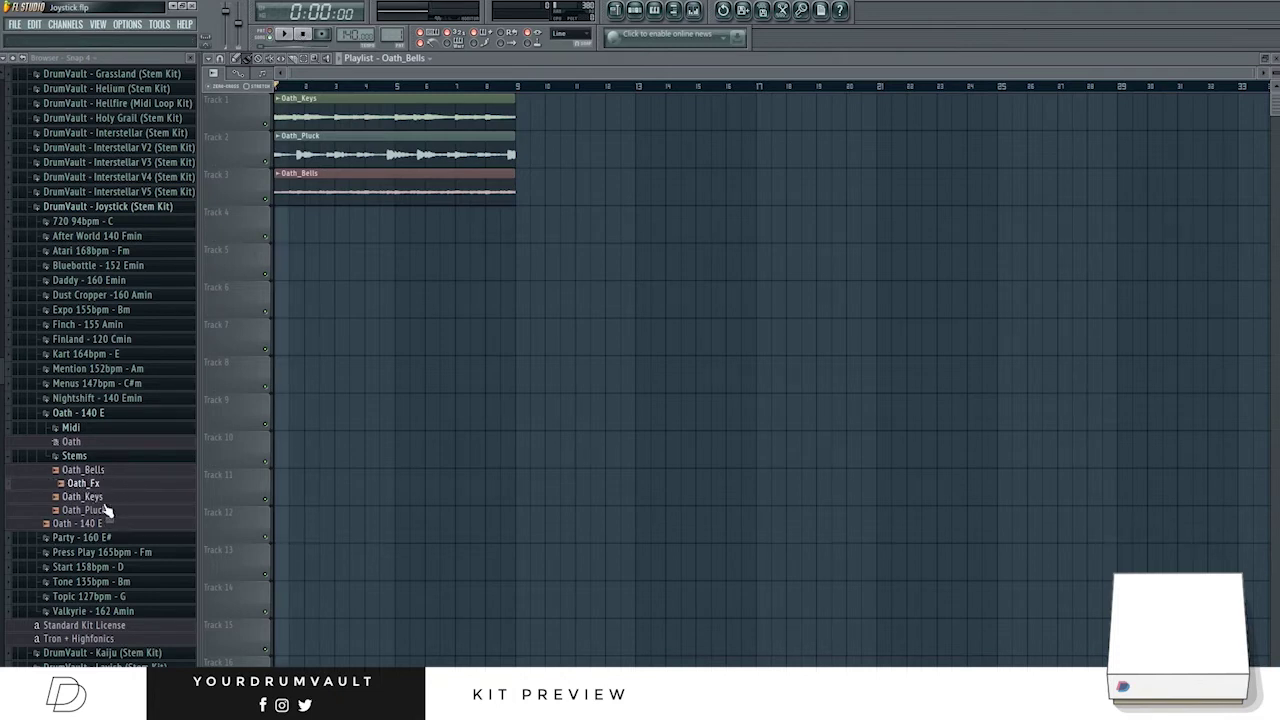
pyautogui.click(76, 456)
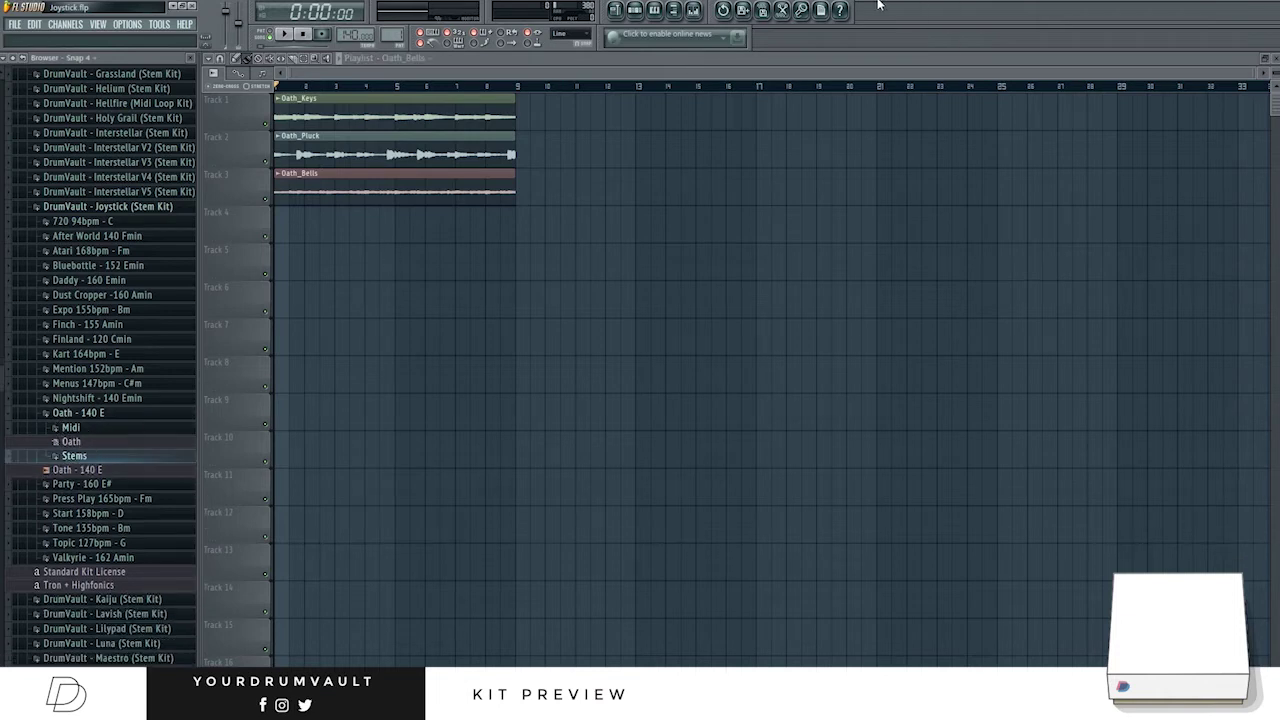
pyautogui.click(635, 12)
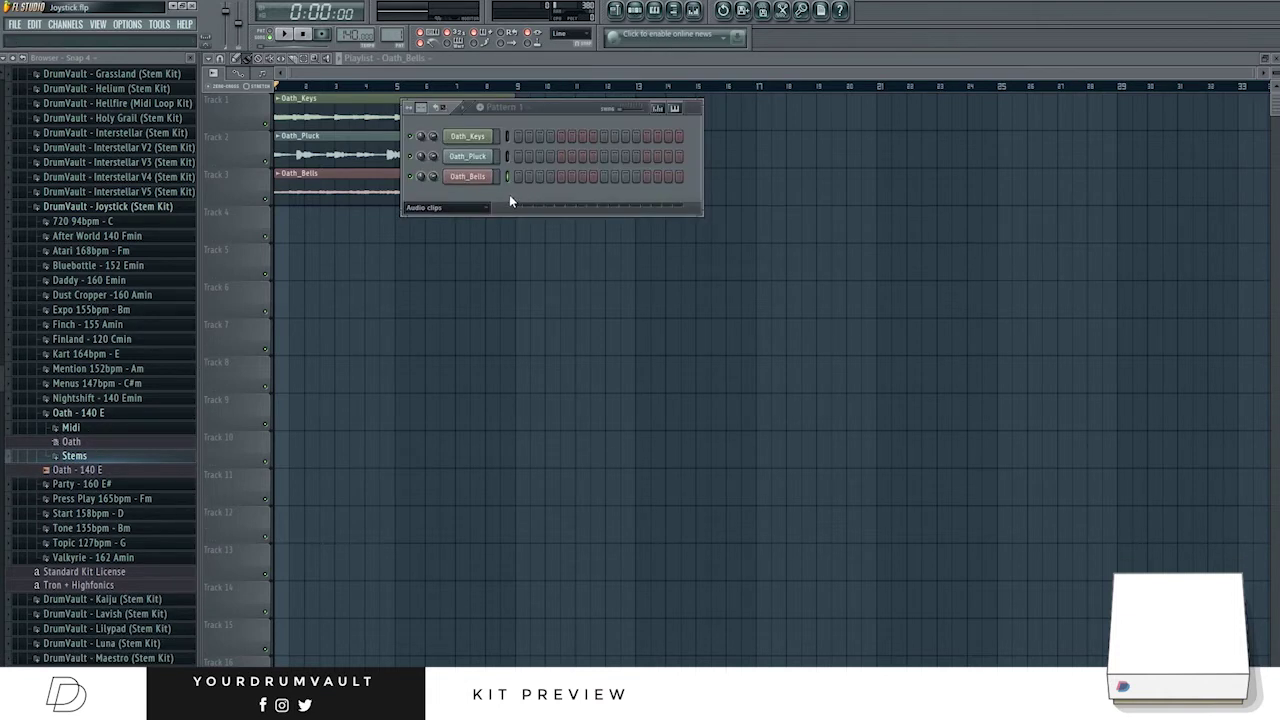
# Load the Oath MIDI into a new Channel Rack channel and paint Pattern 1 on Track 4 from bar 1.
pyautogui.click(447, 227)
pyautogui.click(443, 217)
pyautogui.moveTo(71, 441); pyautogui.dragTo(479, 141)
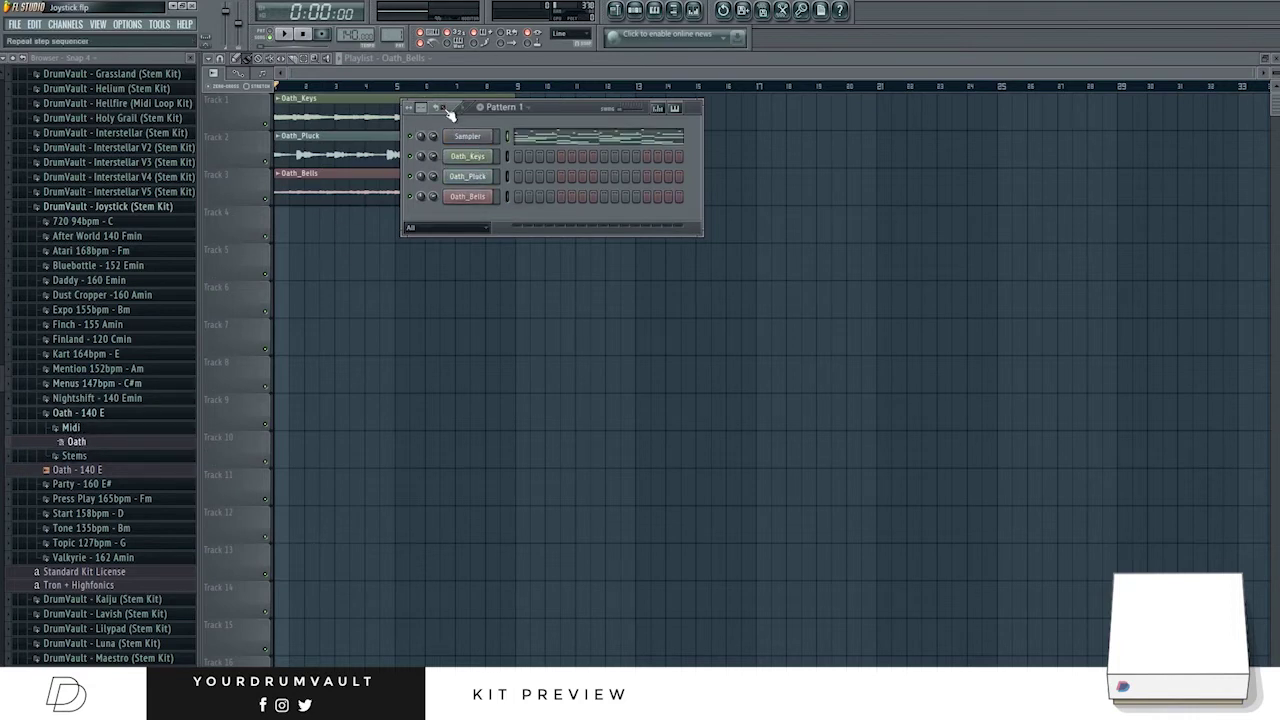
pyautogui.click(288, 228)
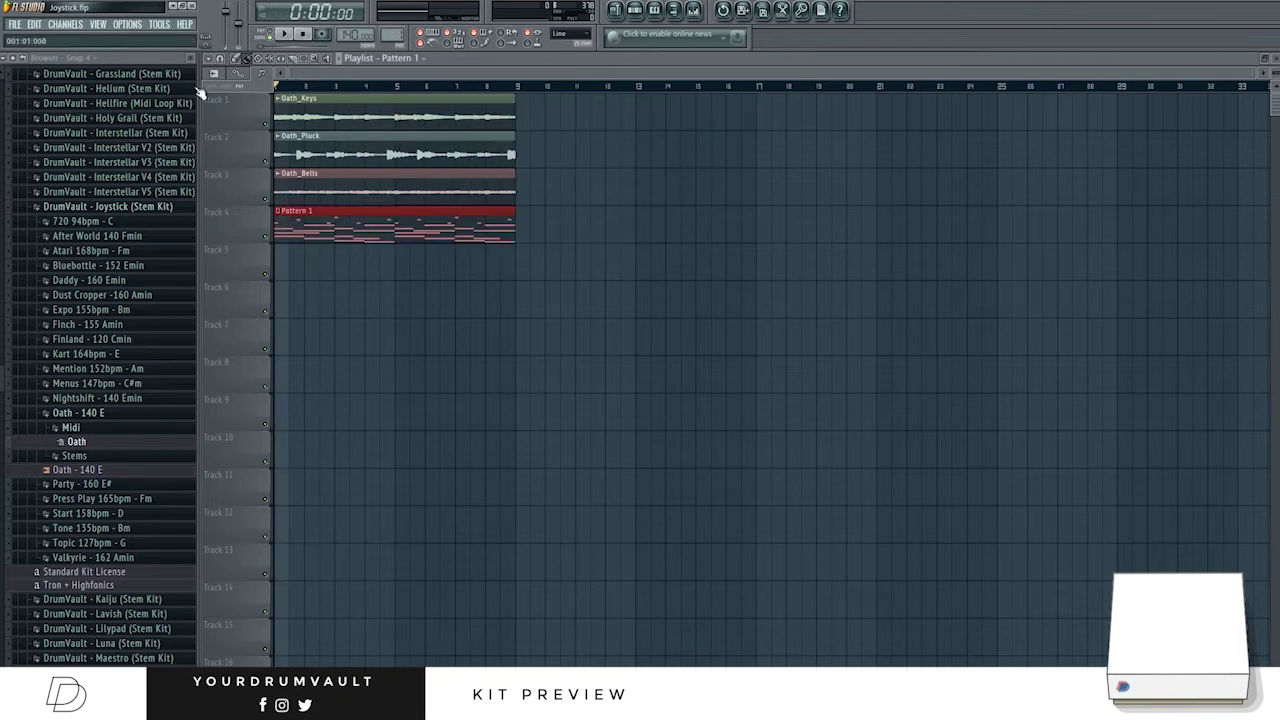
pyautogui.click(644, 16)
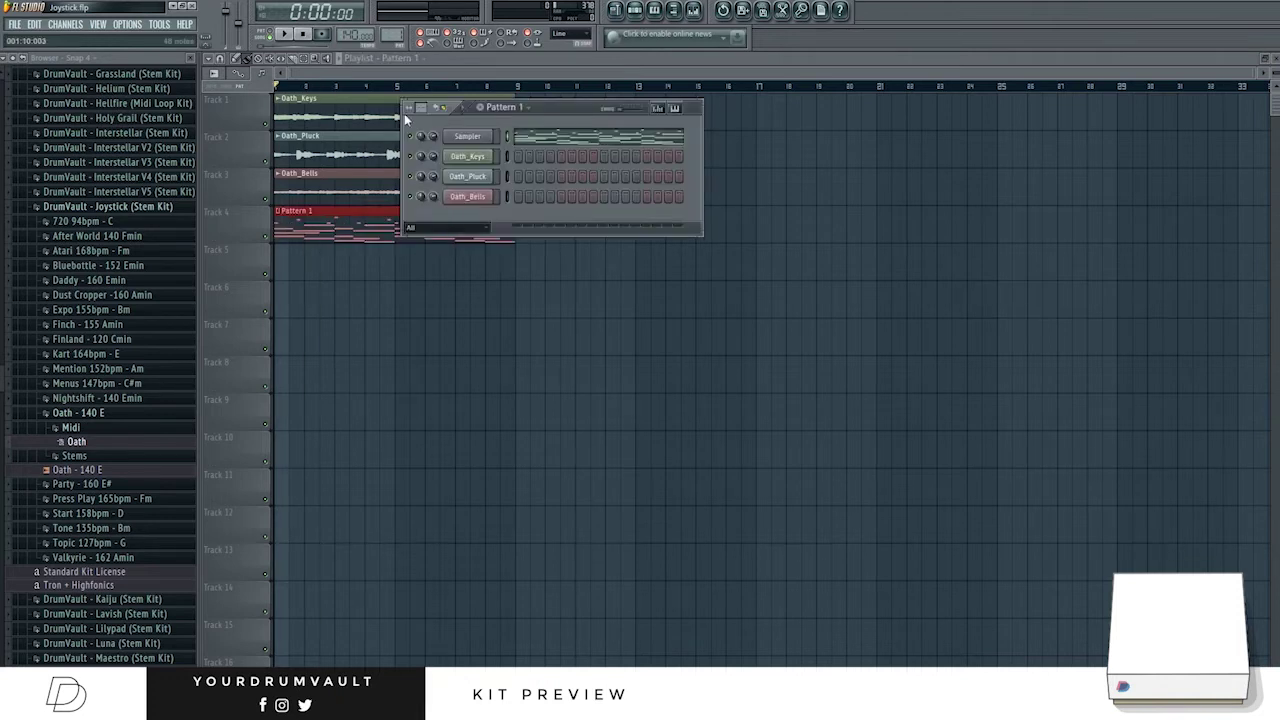
# Play back the arrangement, solo the Oath_Pluck channel, and stop playback.
pyautogui.press('space')
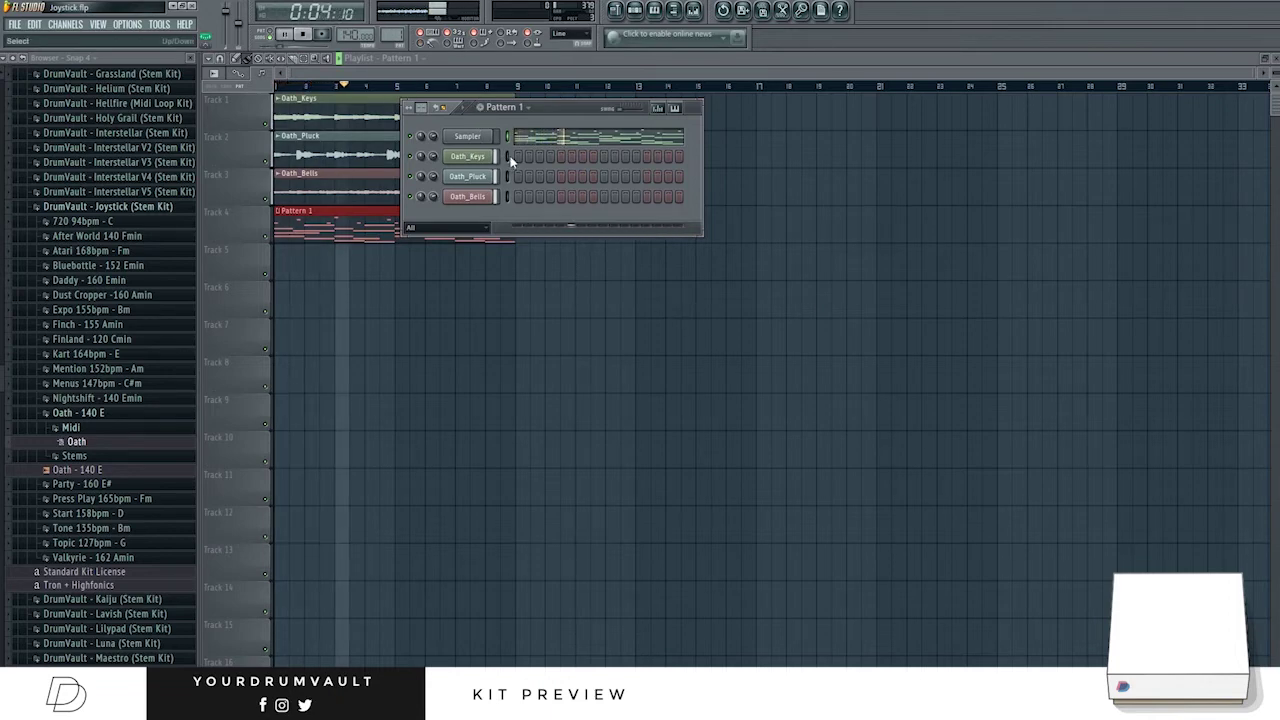
pyautogui.rightClick(416, 155)
pyautogui.click(421, 163)
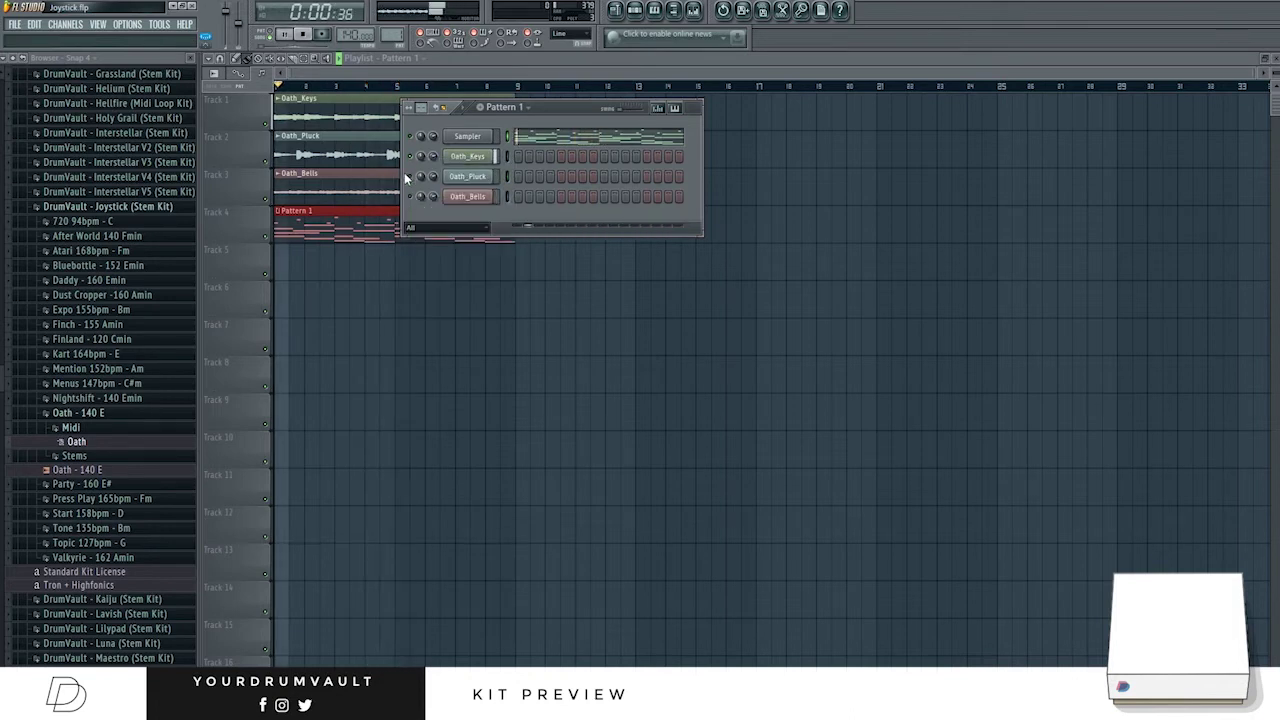
pyautogui.press('space')
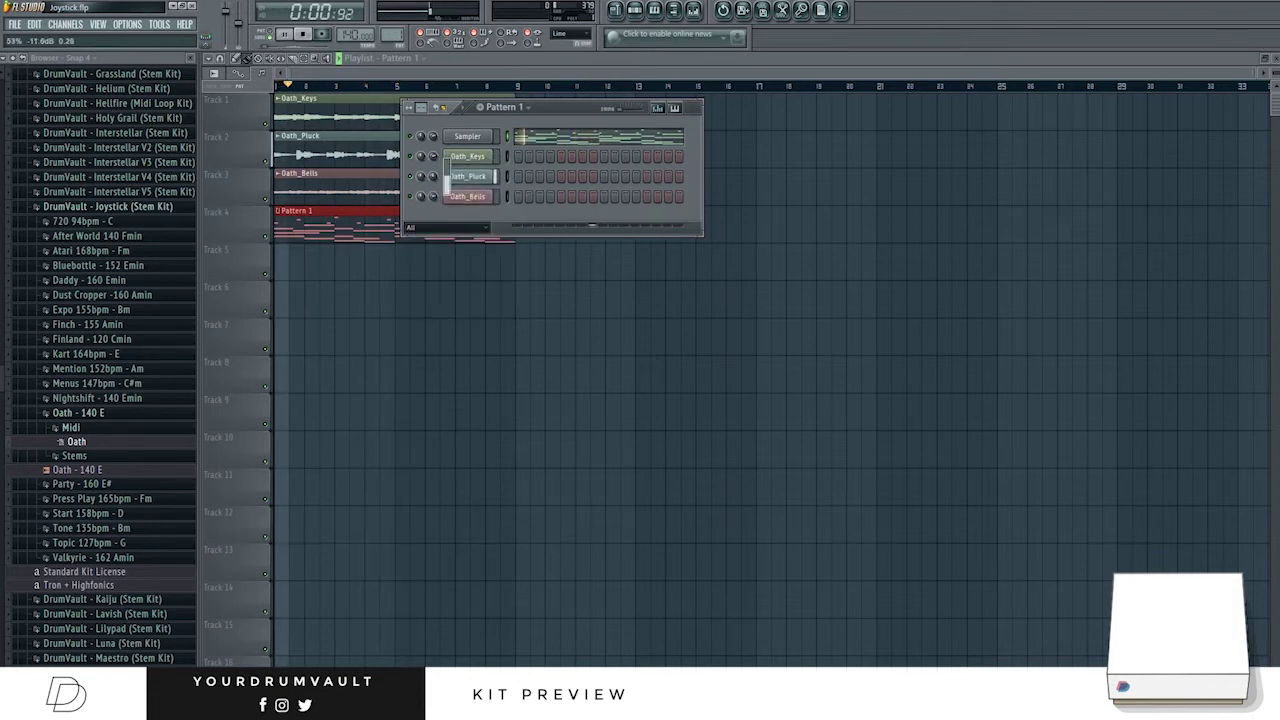
pyautogui.rightClick(415, 177)
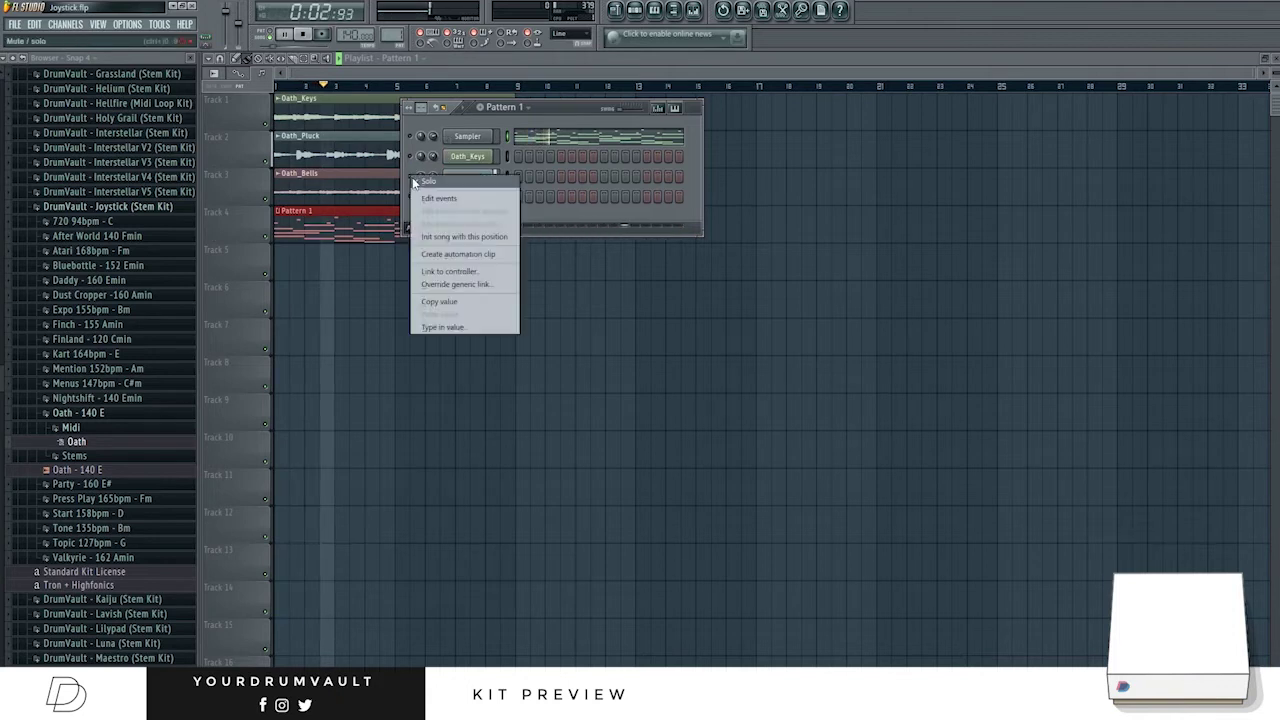
pyautogui.click(415, 179)
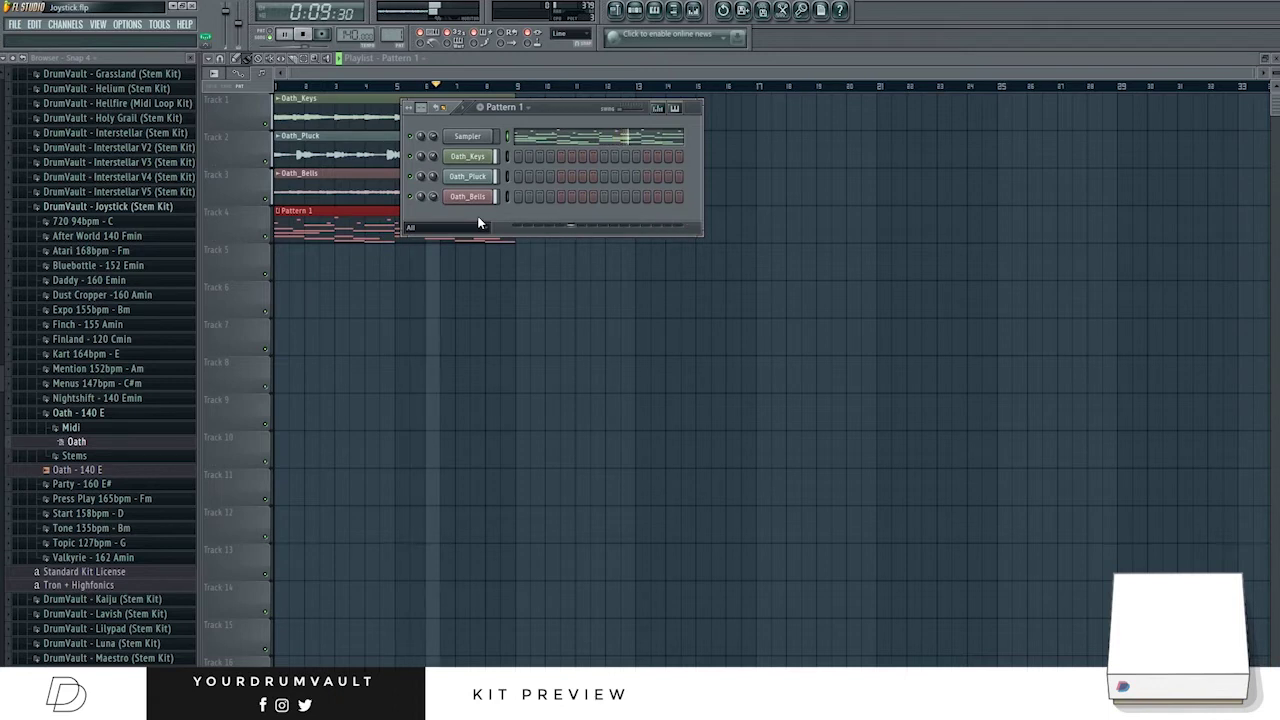
pyautogui.press('space')
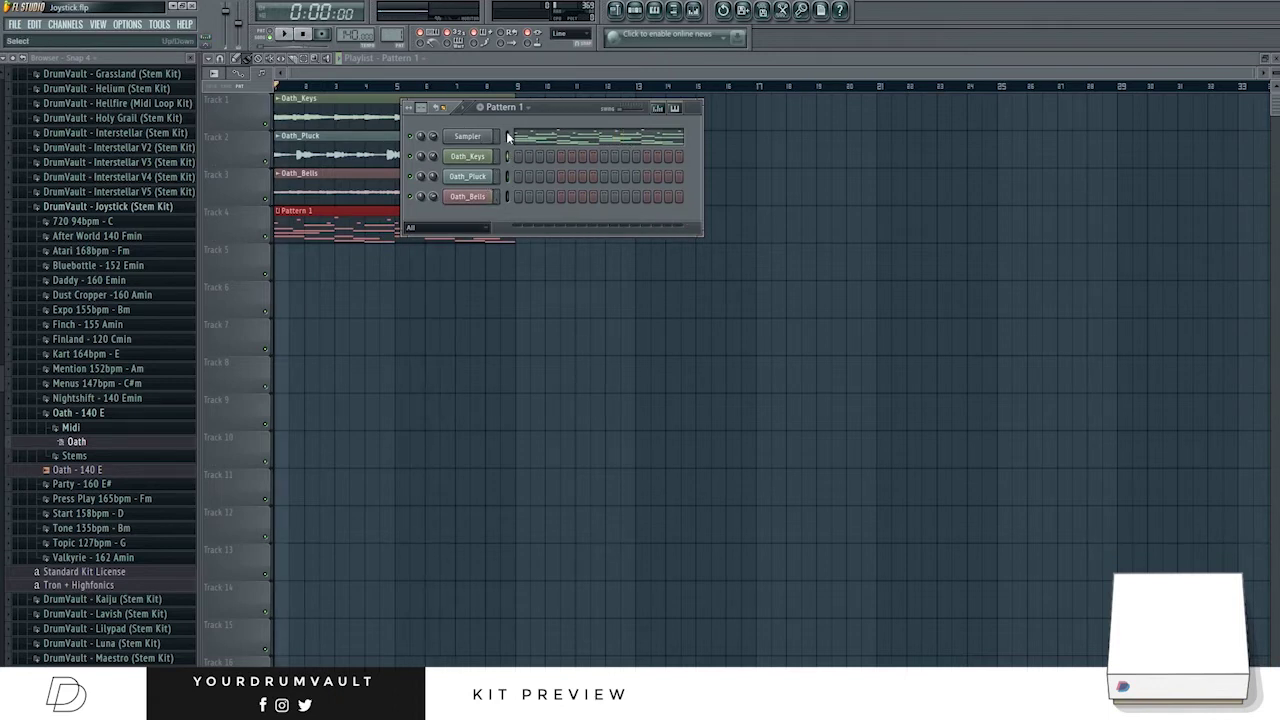
# Browse the Joystick kits, previewing the Kart stems and the Finland and Finch master files.
pyautogui.scroll(3, 100, 325)
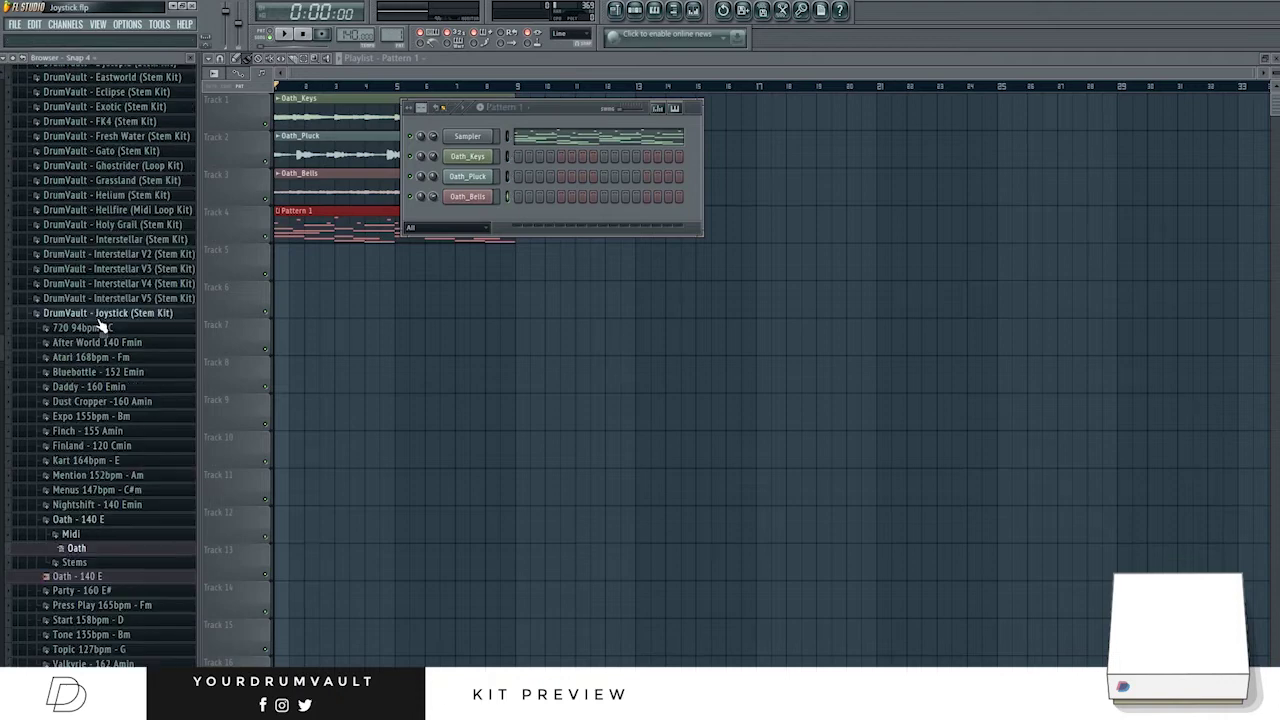
pyautogui.moveTo(5, 330)
pyautogui.mouseDown()
pyautogui.moveTo(14, 177)
pyautogui.moveTo(25, 317)
pyautogui.mouseUp()
pyautogui.scroll(-10, 40, 400)
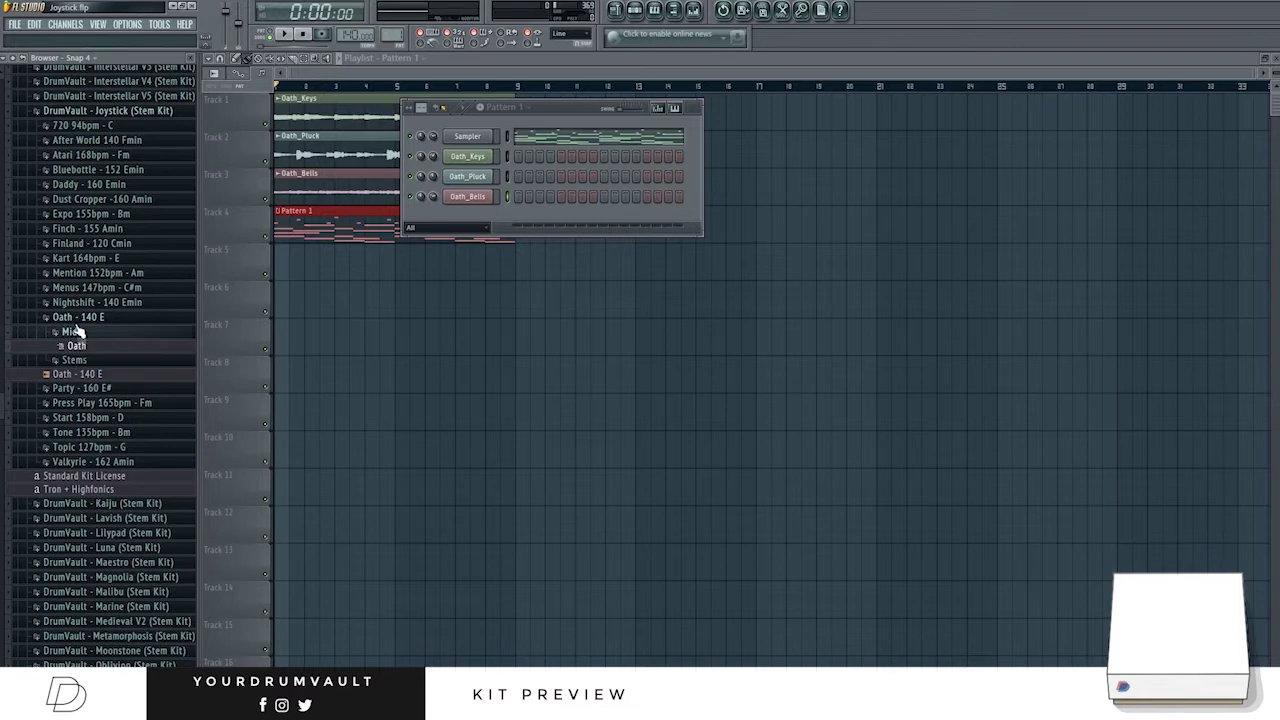
pyautogui.click(84, 318)
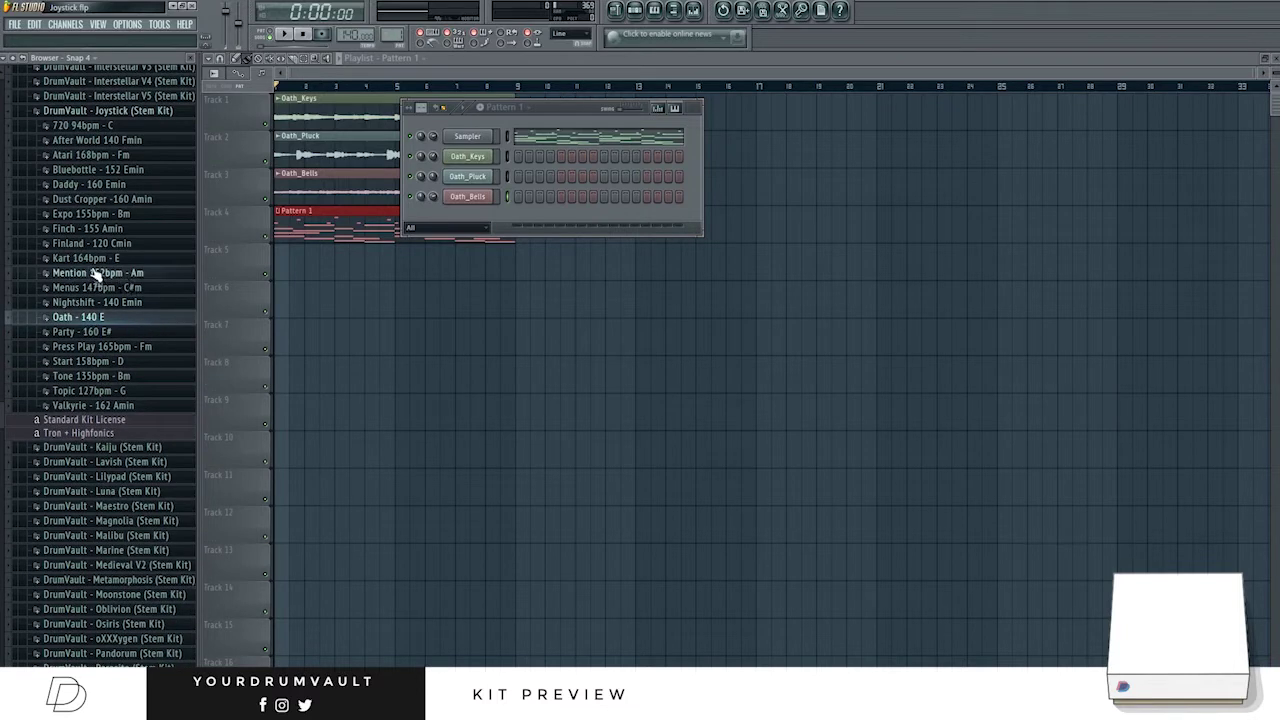
pyautogui.click(95, 258)
pyautogui.click(92, 288)
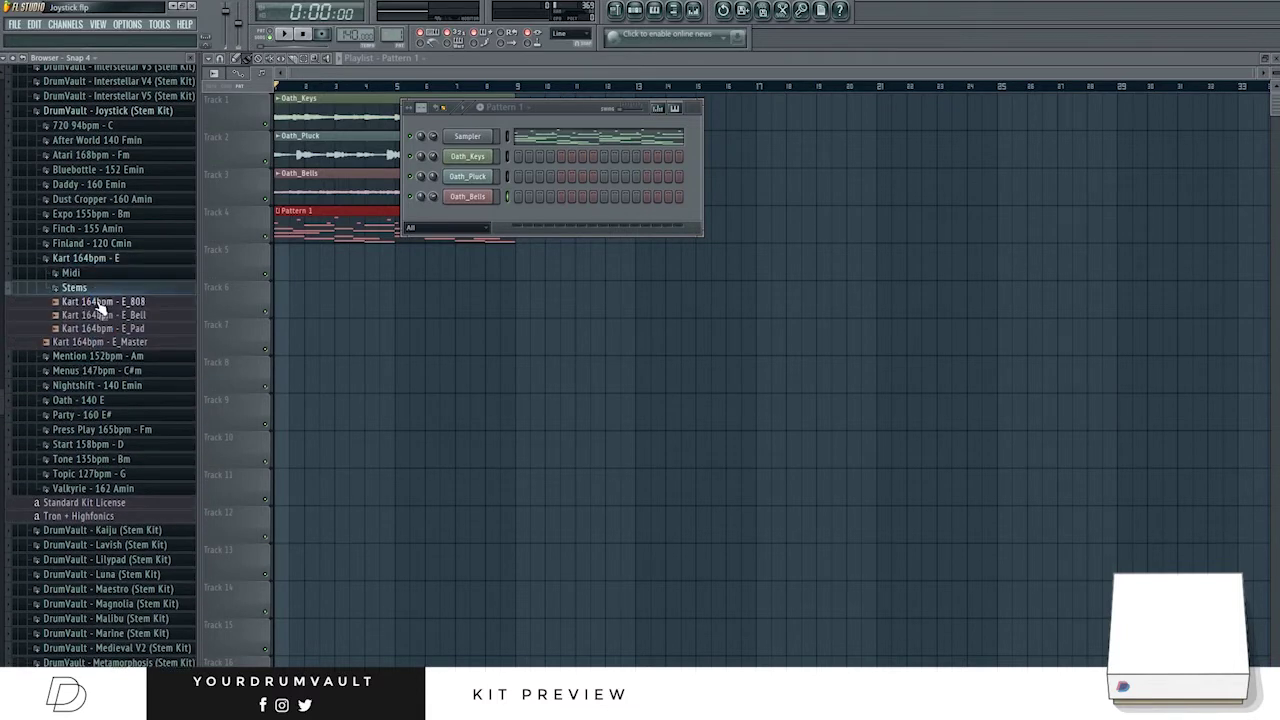
pyautogui.click(74, 287)
pyautogui.click(86, 258)
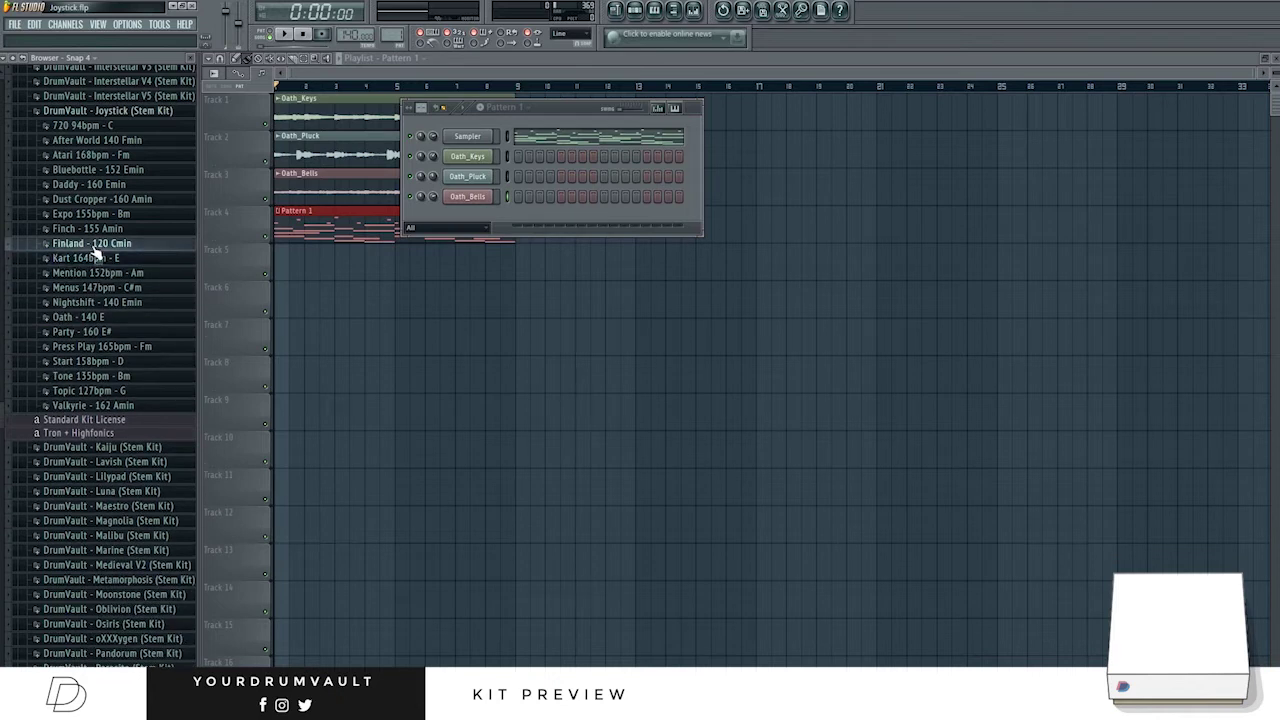
pyautogui.click(92, 243)
pyautogui.click(85, 287)
pyautogui.click(90, 229)
pyautogui.click(90, 272)
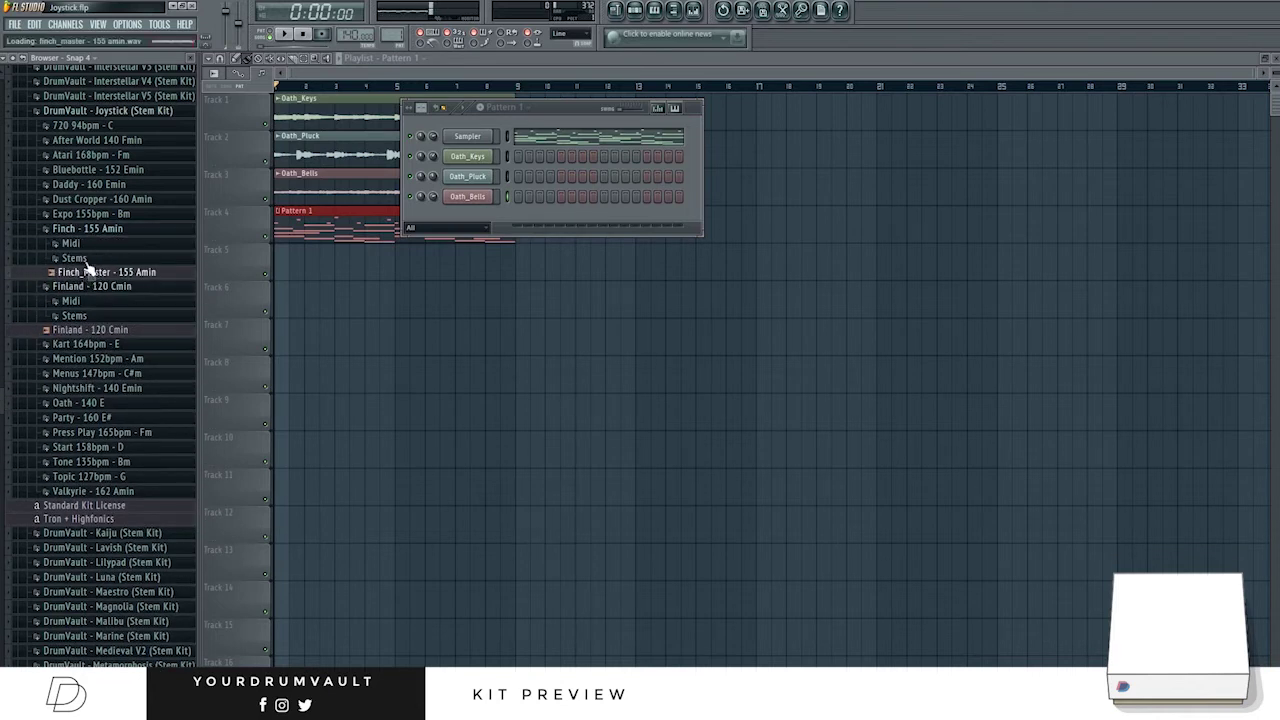
pyautogui.click(90, 229)
# Preview the Expo 155bpm - Bm master and add its Midi > Hi Hat to the Channel Rack.
pyautogui.click(90, 214)
pyautogui.click(95, 257)
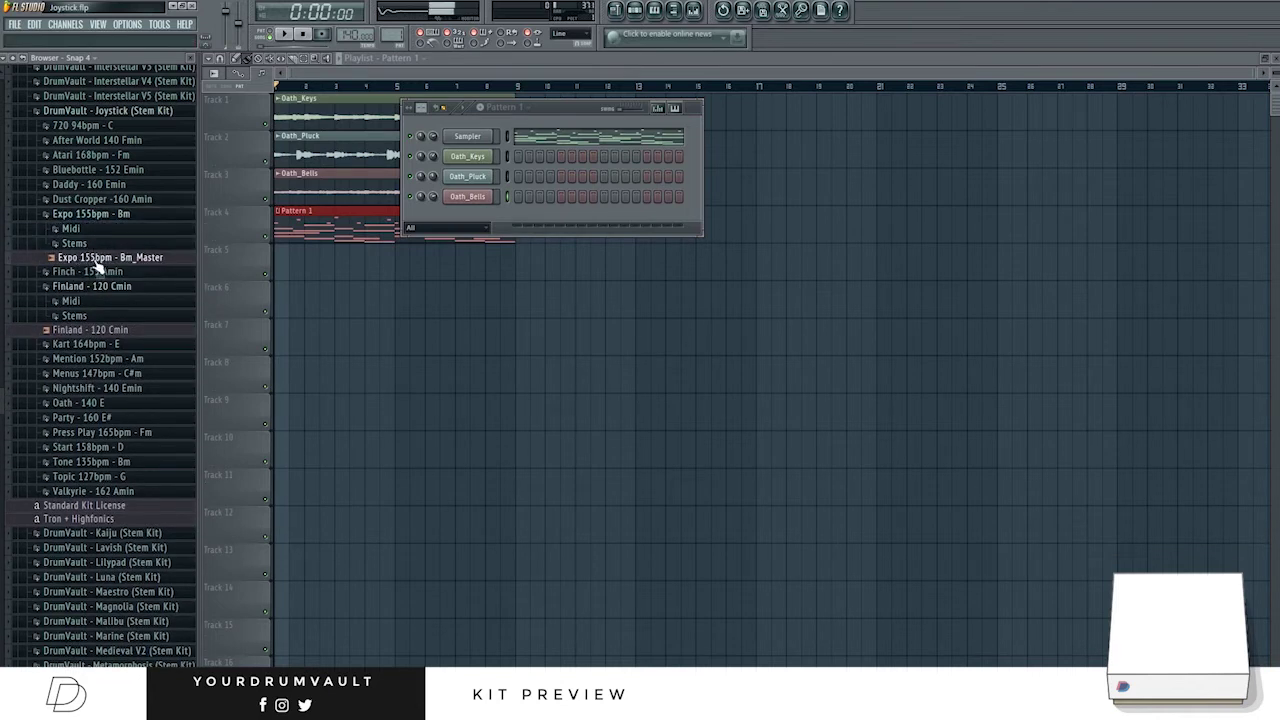
pyautogui.click(72, 228)
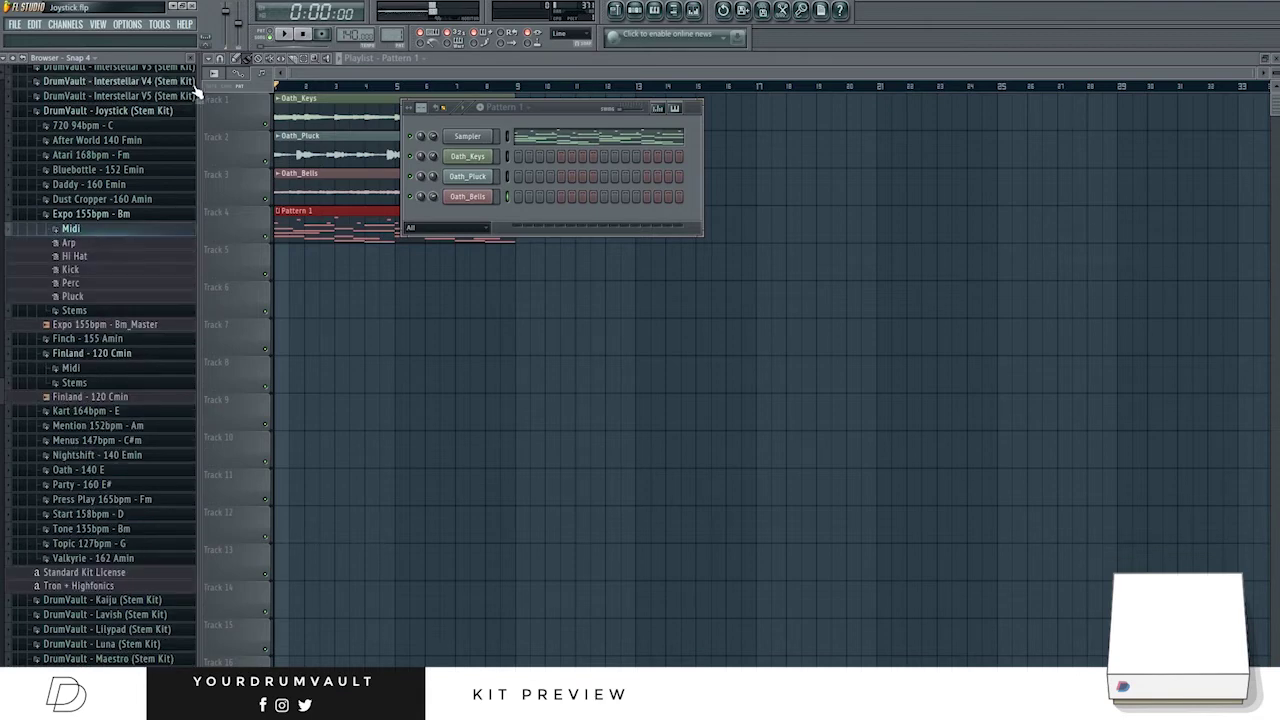
pyautogui.moveTo(80, 257); pyautogui.dragTo(472, 212)
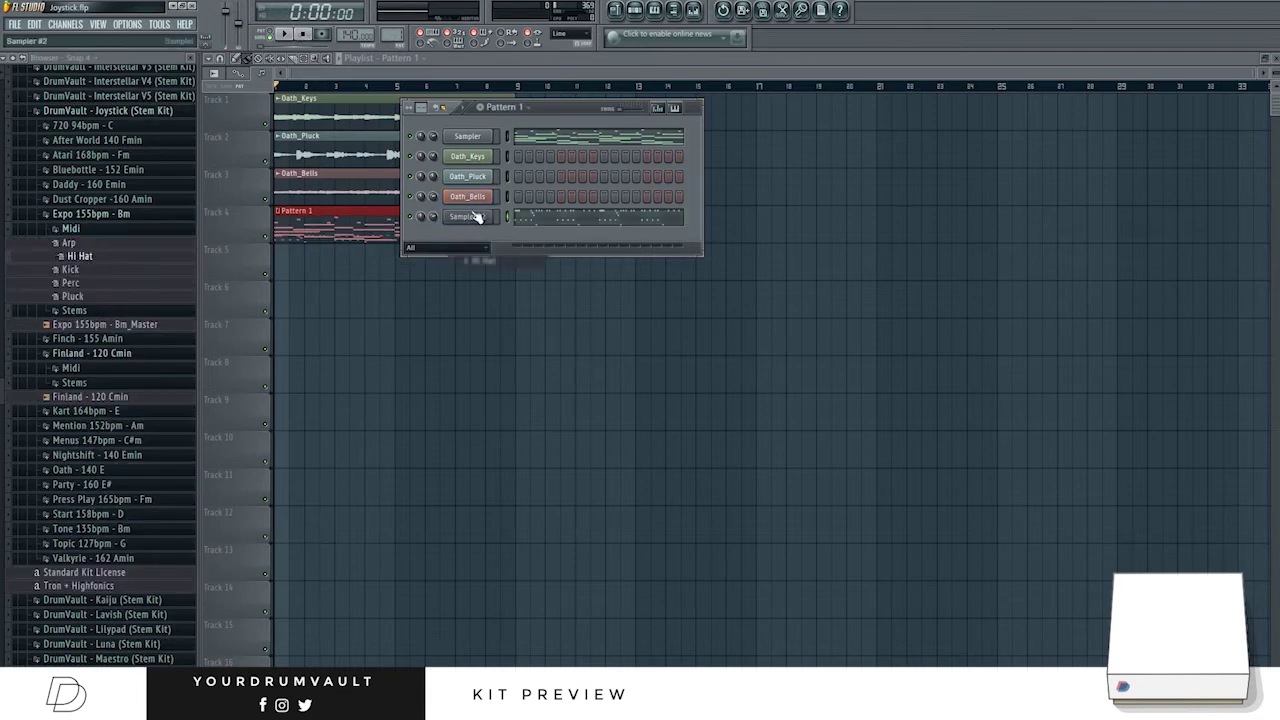
# Collapse the Expo folders and open DRUMVAULT > _Drum Kits in the browser.
pyautogui.click(78, 228)
pyautogui.click(82, 214)
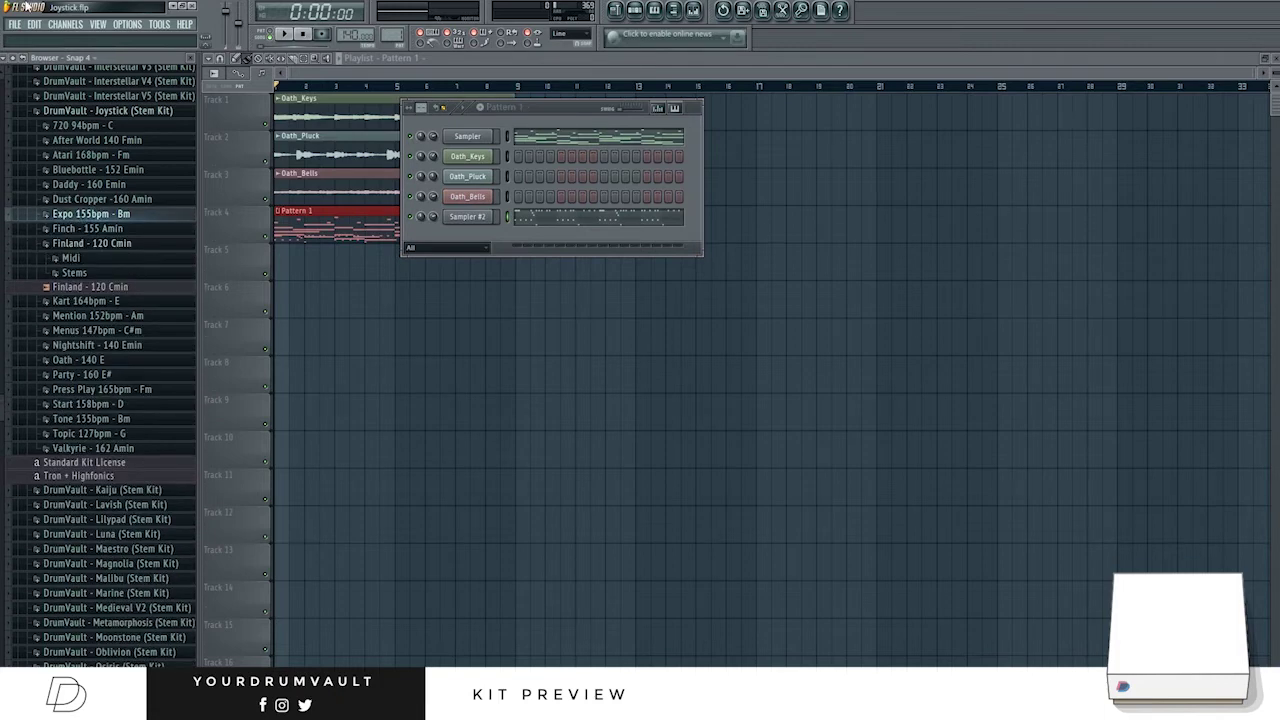
pyautogui.click(19, 62)
pyautogui.click(45, 252)
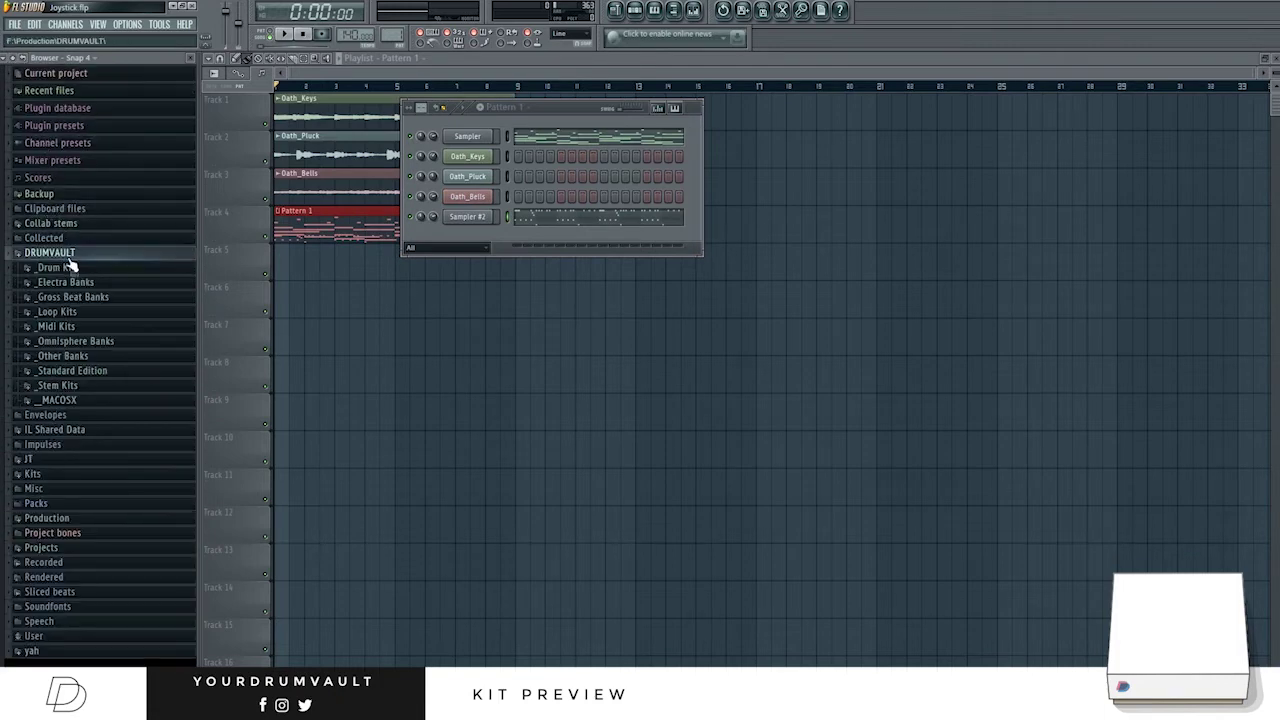
pyautogui.click(56, 267)
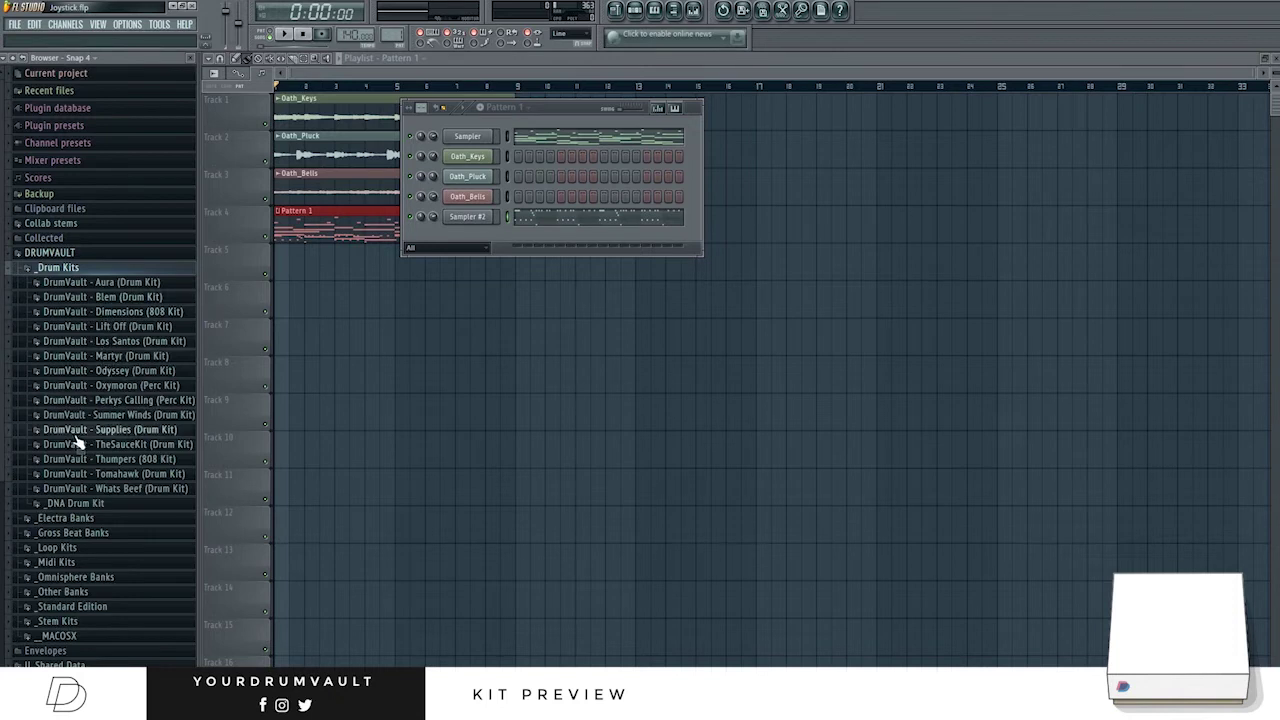
# Open the Odyssey drum kit, audition its 808s, and add [TRN] Jitt (808) as a channel.
pyautogui.click(100, 370)
pyautogui.click(62, 386)
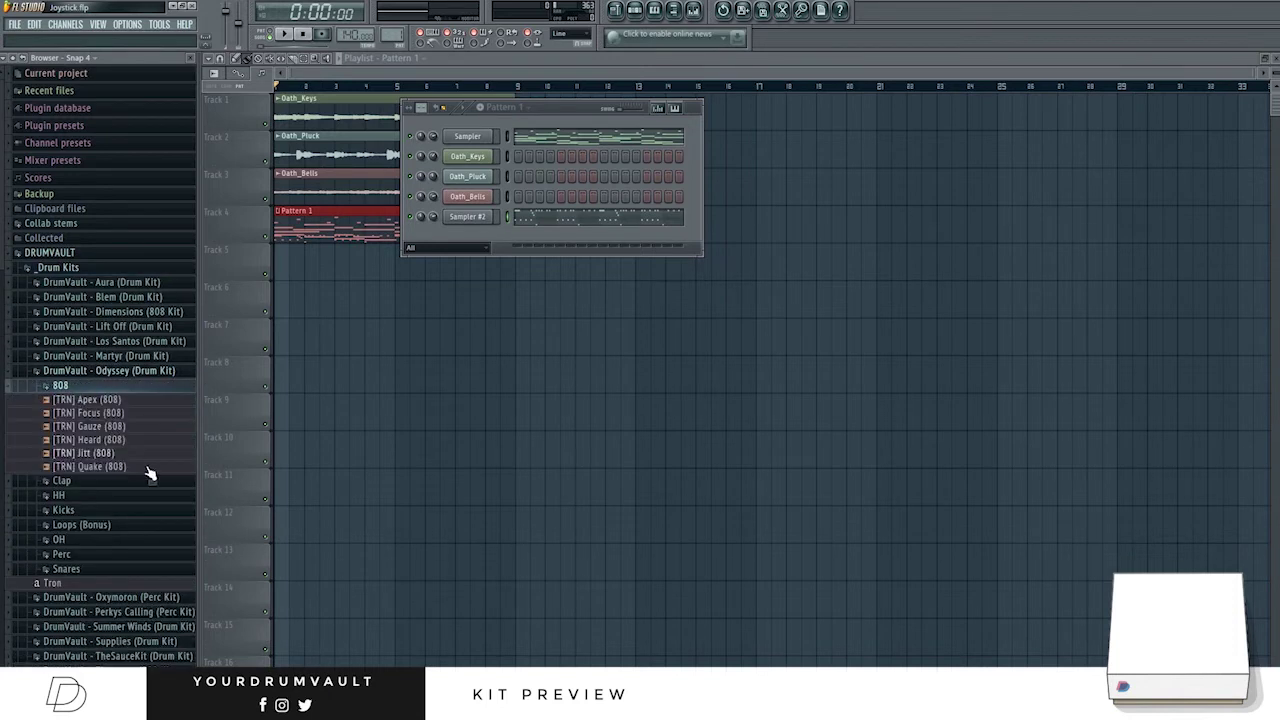
pyautogui.click(97, 453)
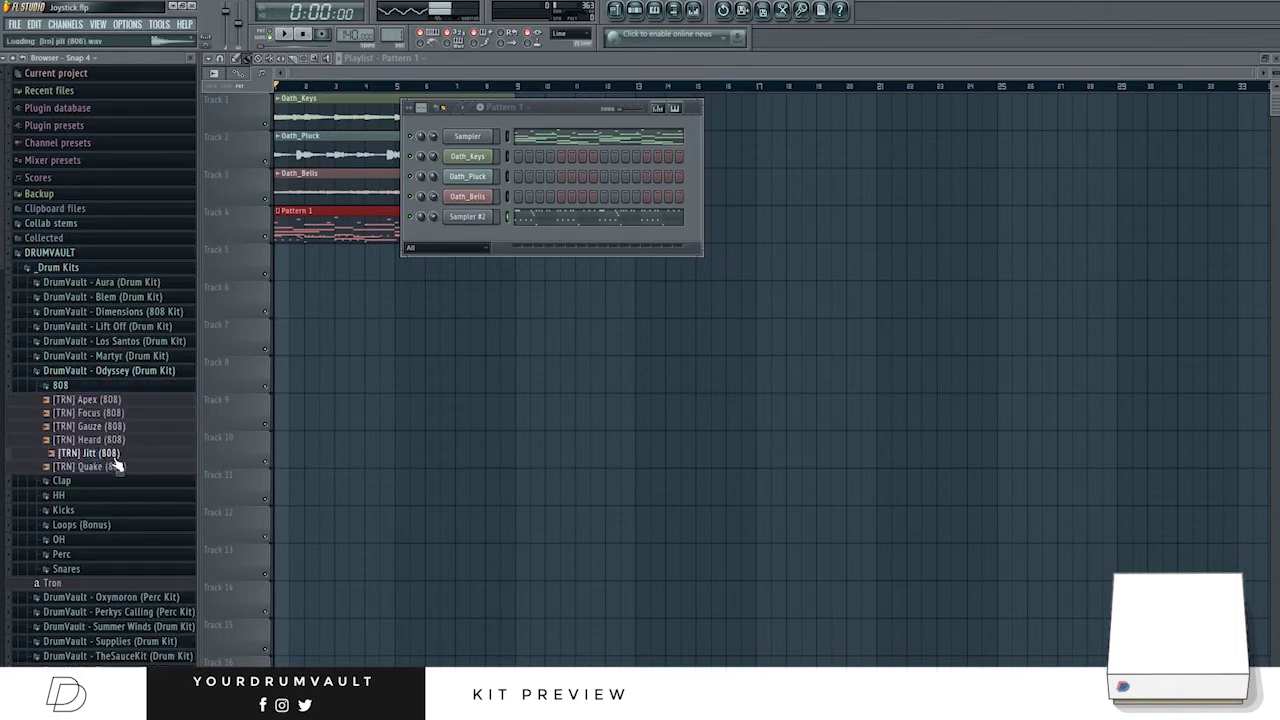
pyautogui.click(102, 439)
pyautogui.click(105, 426)
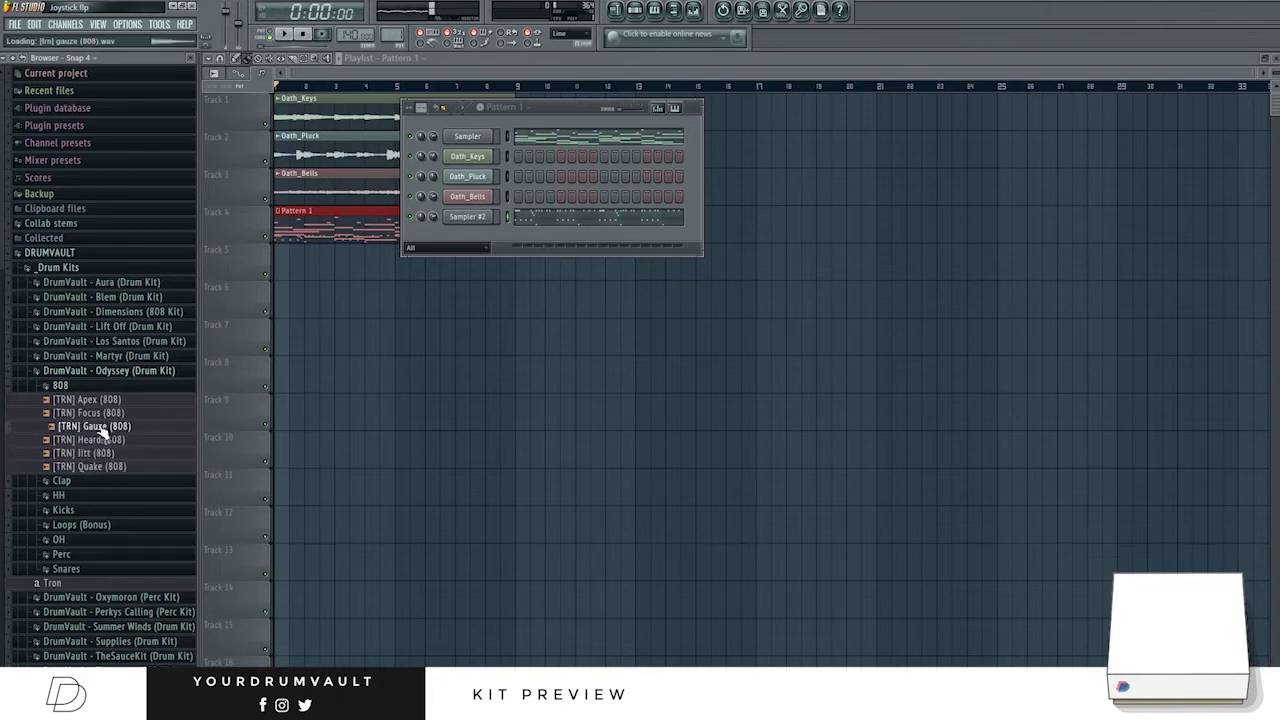
pyautogui.click(100, 412)
pyautogui.click(93, 454)
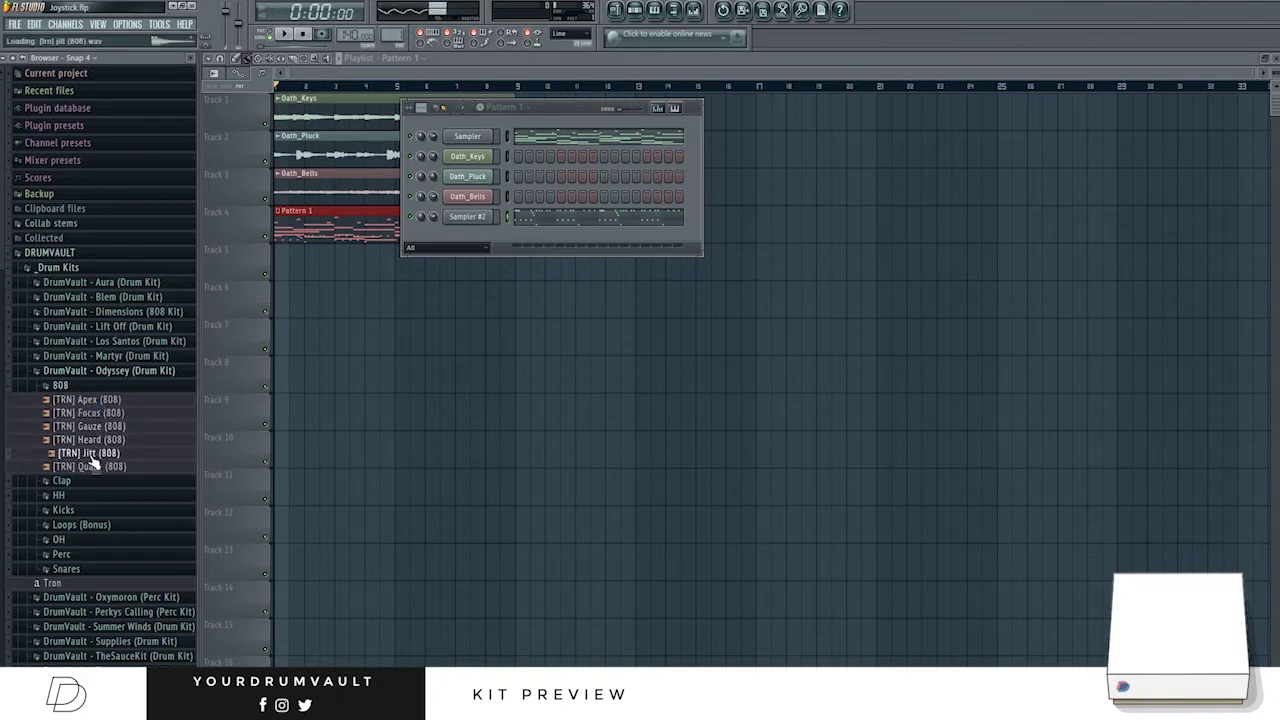
pyautogui.moveTo(89, 456); pyautogui.dragTo(476, 245)
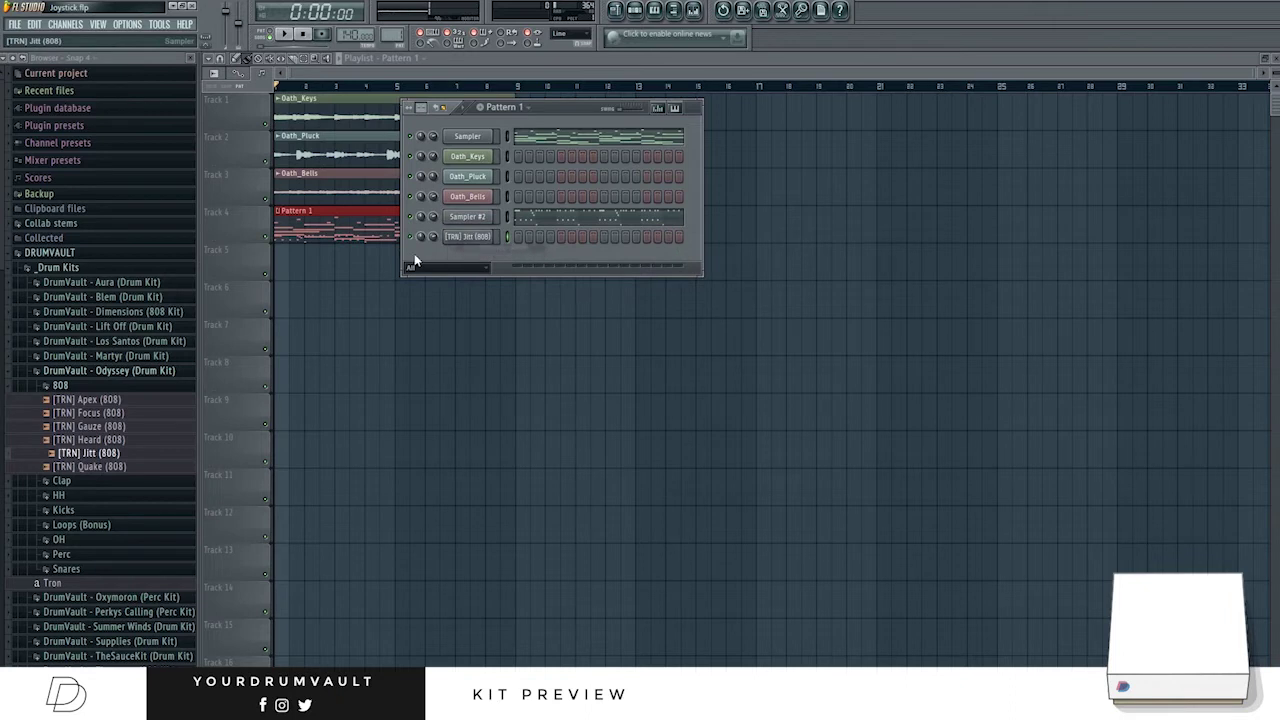
# Audition the Odyssey claps and add [TRN] Cut (Clap) as a new channel.
pyautogui.click(62, 385)
pyautogui.click(66, 400)
pyautogui.click(90, 467)
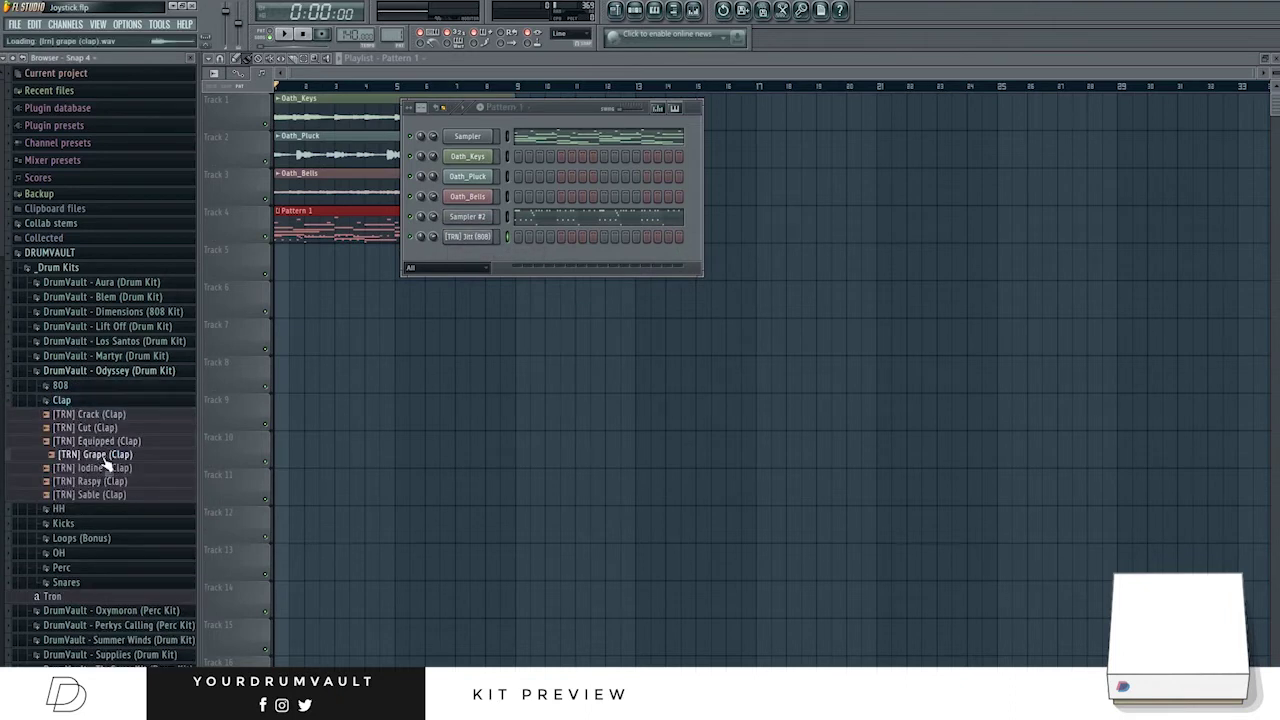
pyautogui.click(98, 479)
pyautogui.click(100, 494)
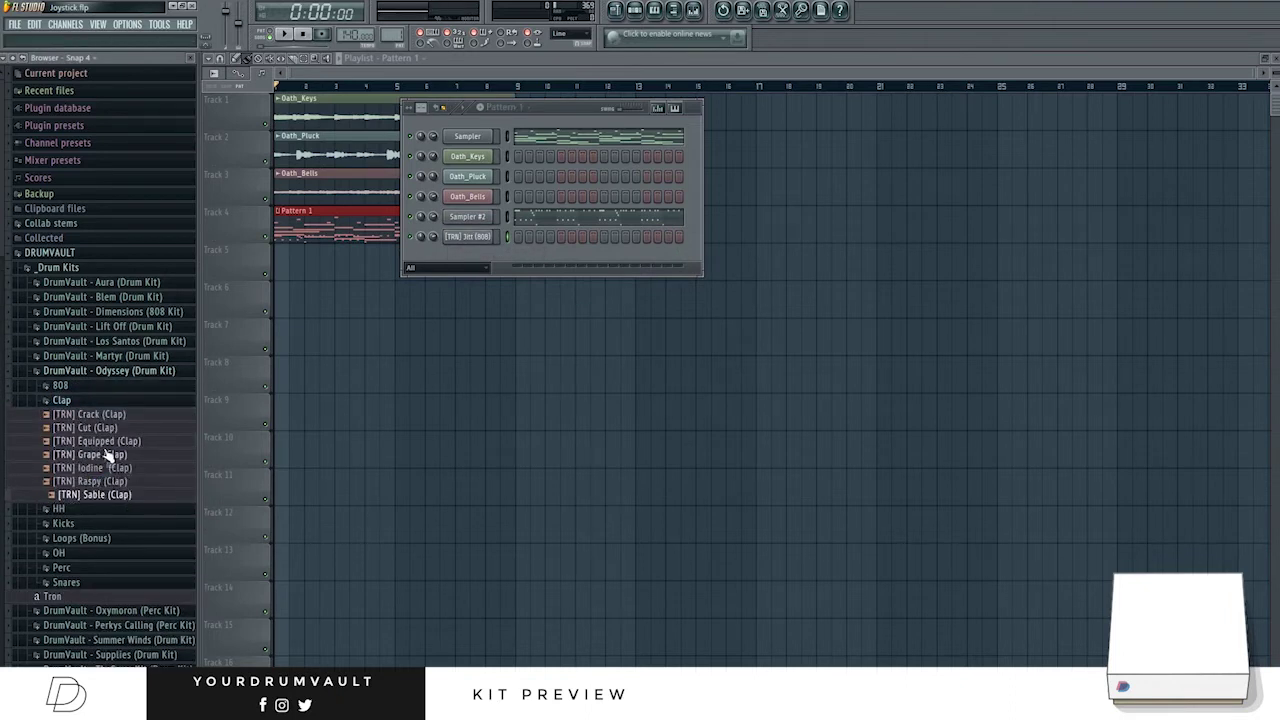
pyautogui.click(105, 443)
pyautogui.click(84, 427)
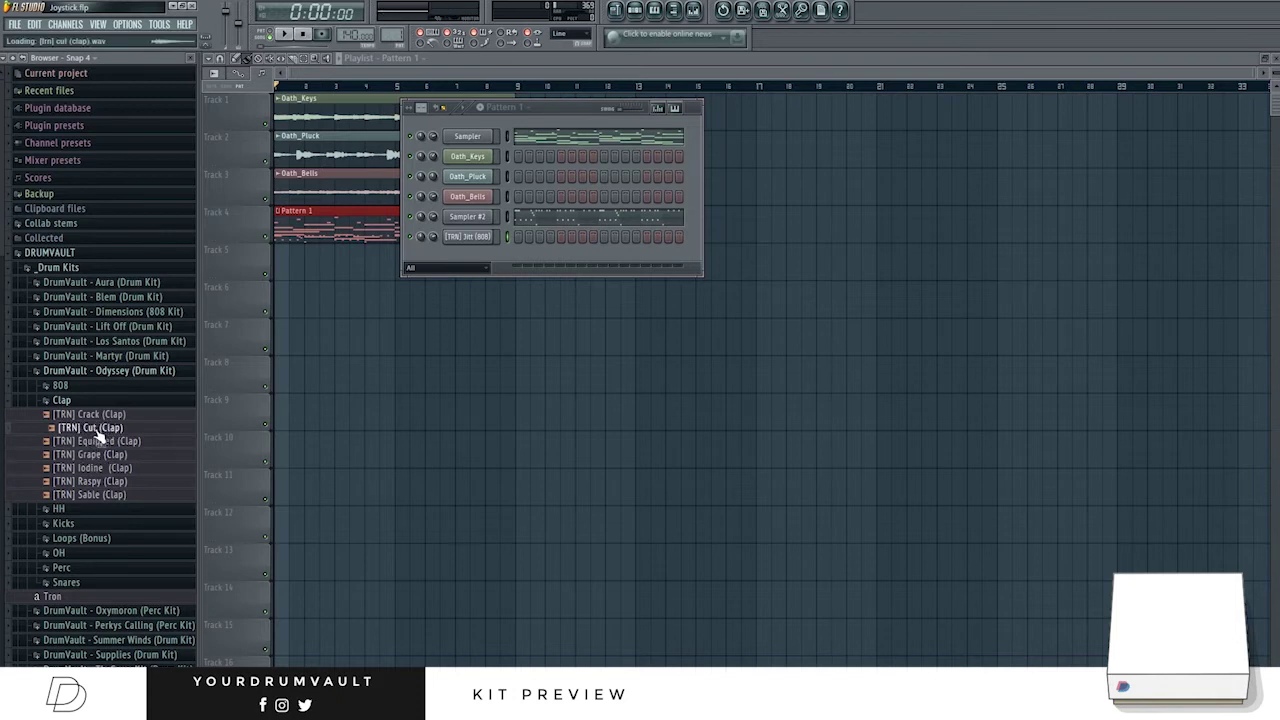
pyautogui.moveTo(84, 427); pyautogui.dragTo(335, 328)
pyautogui.moveTo(477, 254); pyautogui.dragTo(478, 256)
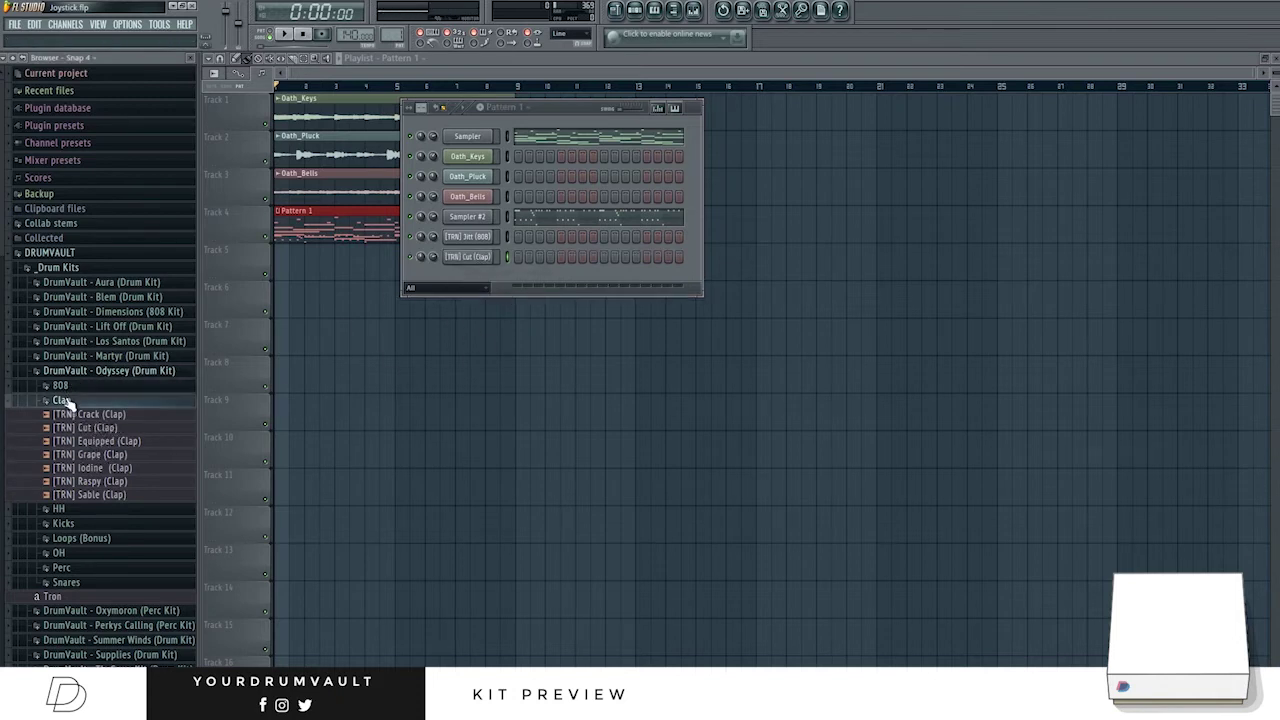
# Audition the Odyssey hi-hats and add [TRN] Exposure (Hi Hat) to the Channel Rack.
pyautogui.click(61, 400)
pyautogui.click(58, 414)
pyautogui.click(95, 430)
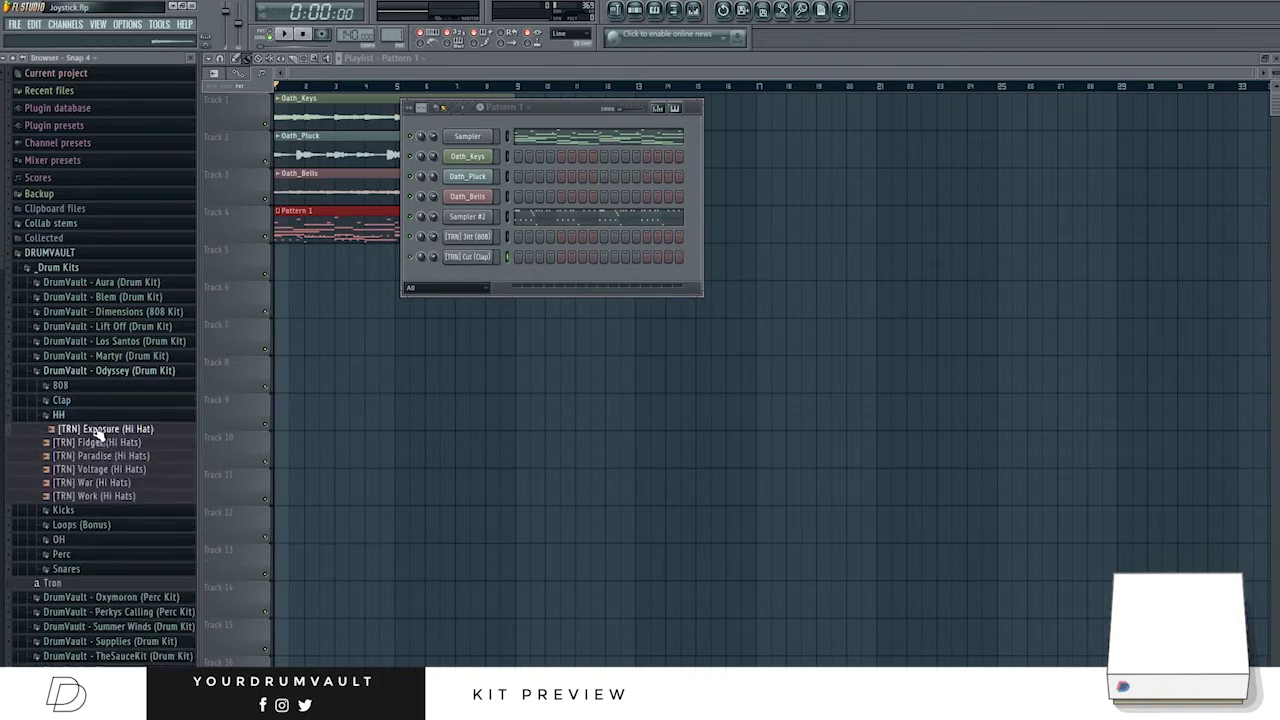
pyautogui.click(100, 442)
pyautogui.click(105, 455)
pyautogui.click(108, 469)
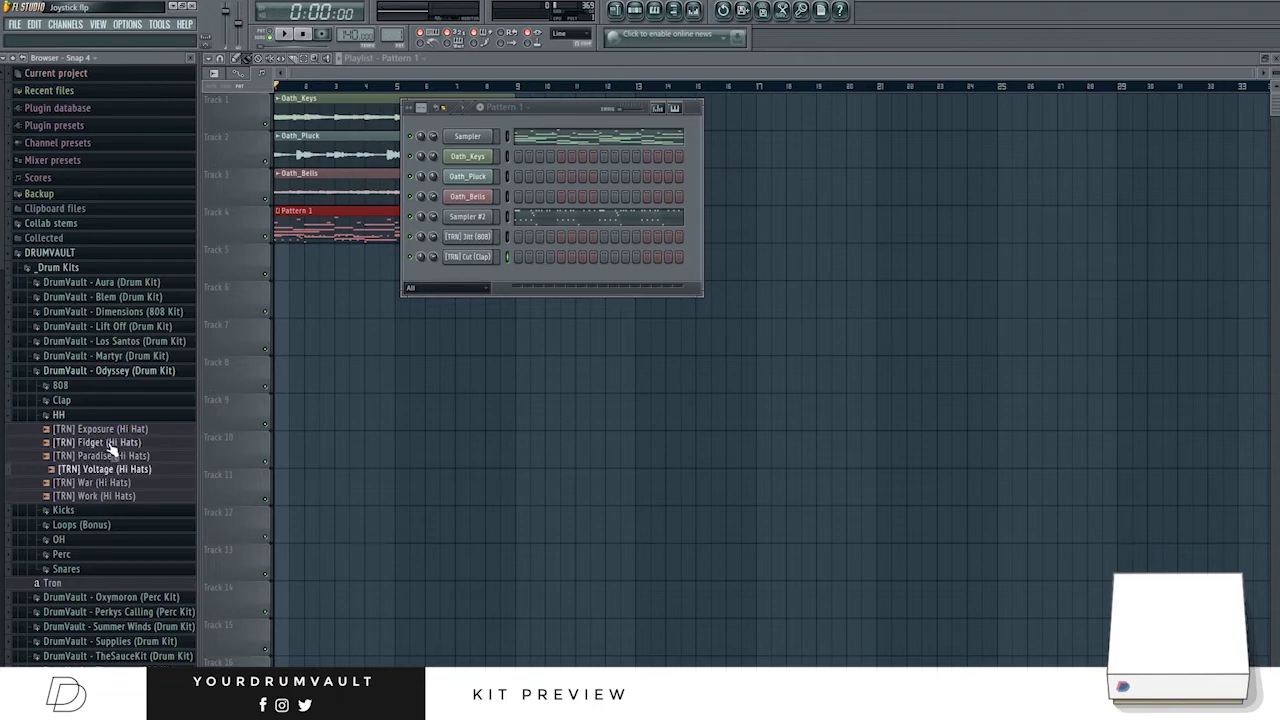
pyautogui.click(104, 443)
pyautogui.click(105, 430)
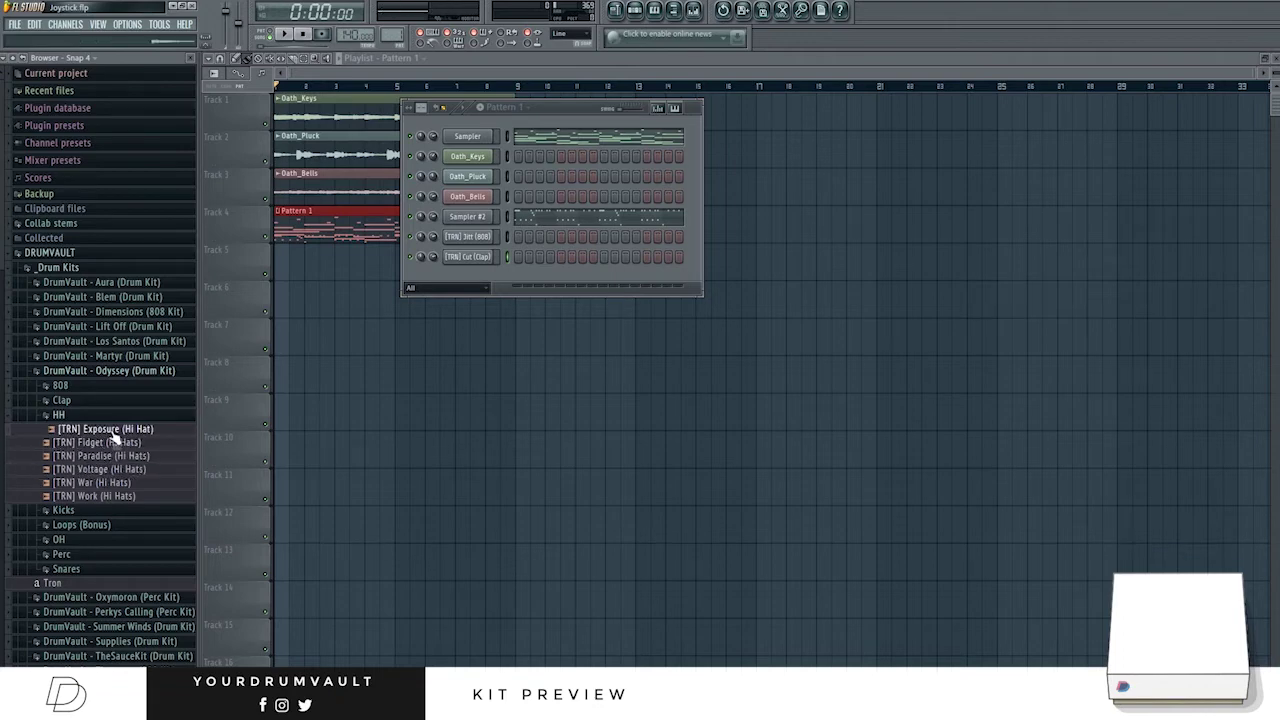
pyautogui.click(100, 456)
pyautogui.click(105, 443)
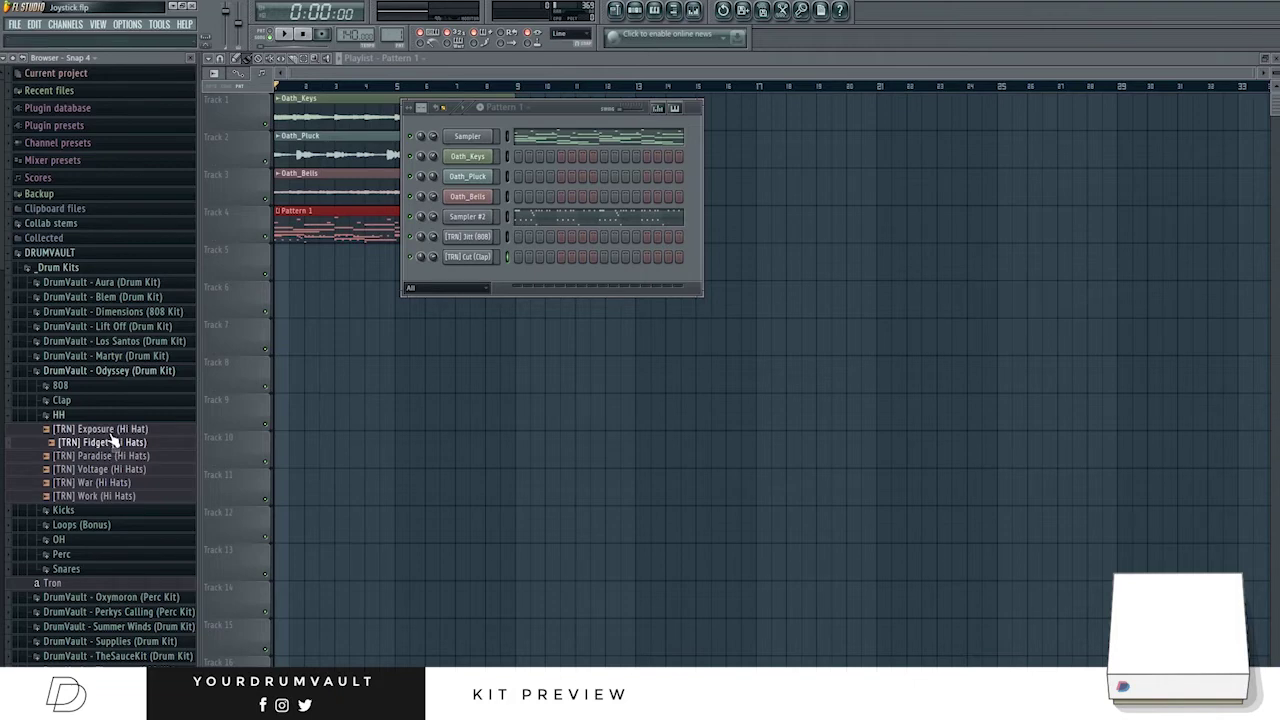
pyautogui.moveTo(105, 430); pyautogui.dragTo(478, 288)
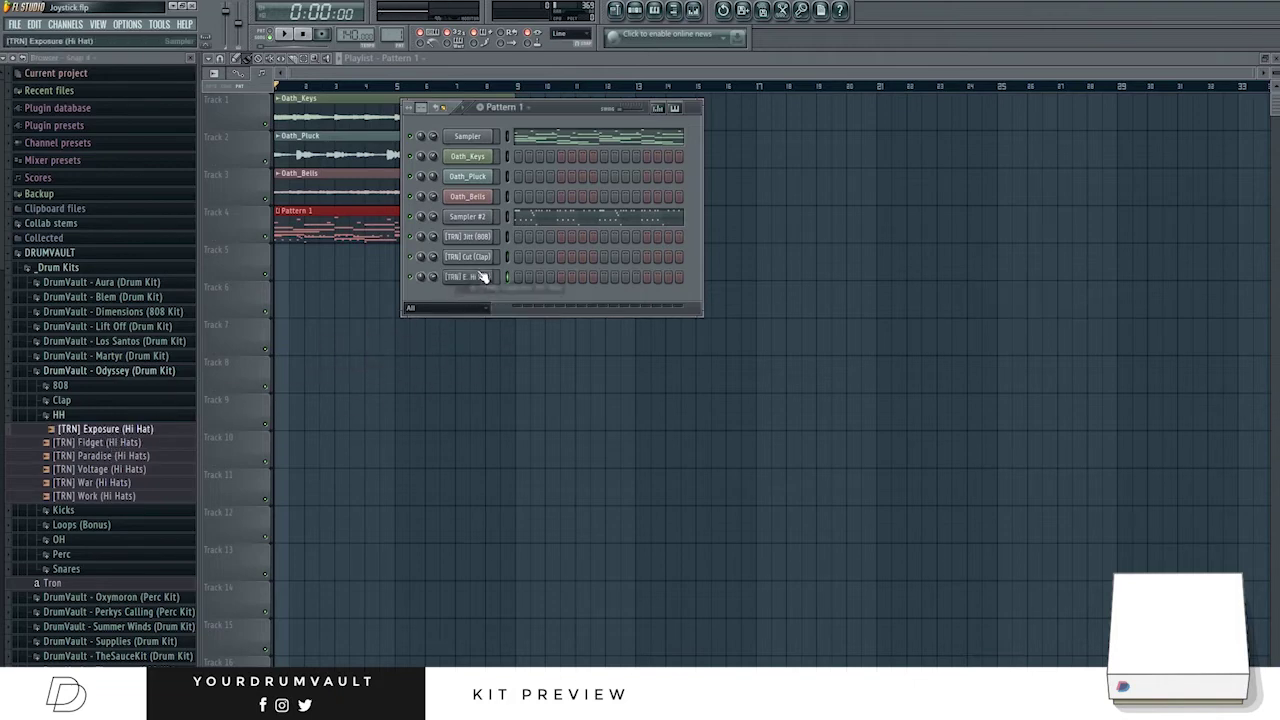
pyautogui.click(58, 414)
pyautogui.click(63, 429)
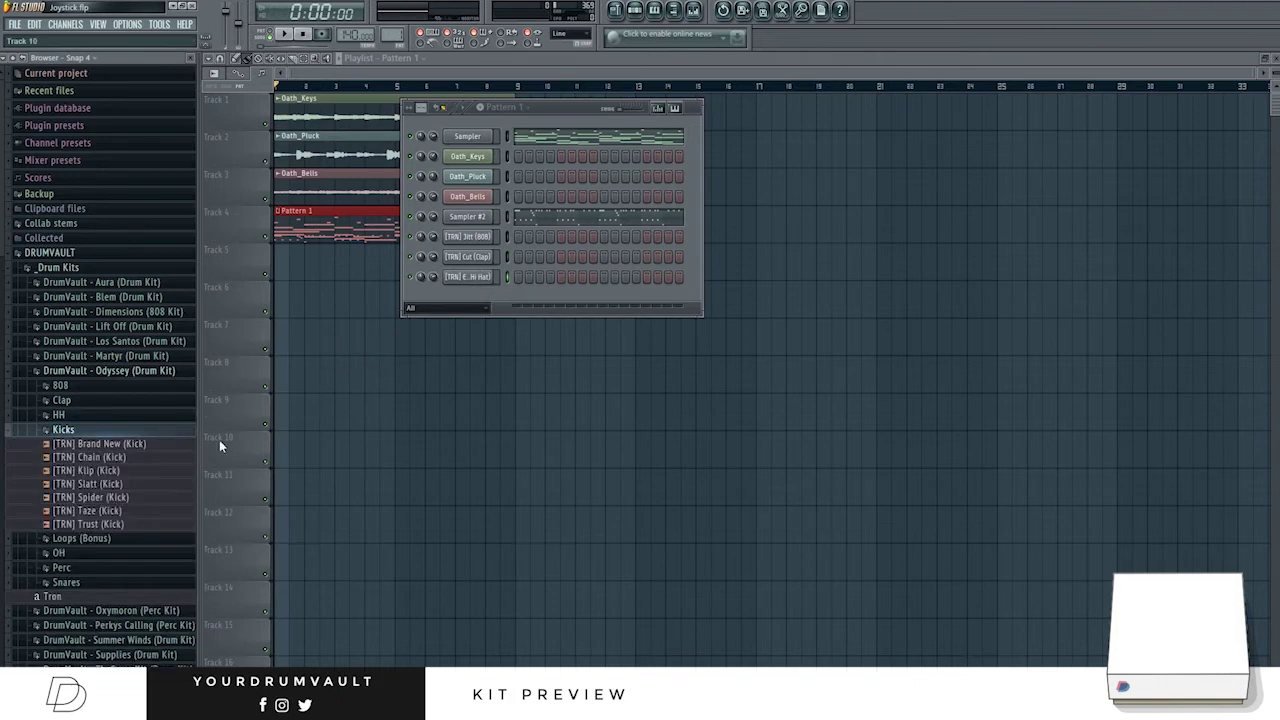
# Audition the Odyssey kicks and add the Trust kick to Pattern 1's channel rack.
pyautogui.click(125, 446)
pyautogui.click(100, 470)
pyautogui.click(100, 484)
pyautogui.click(100, 511)
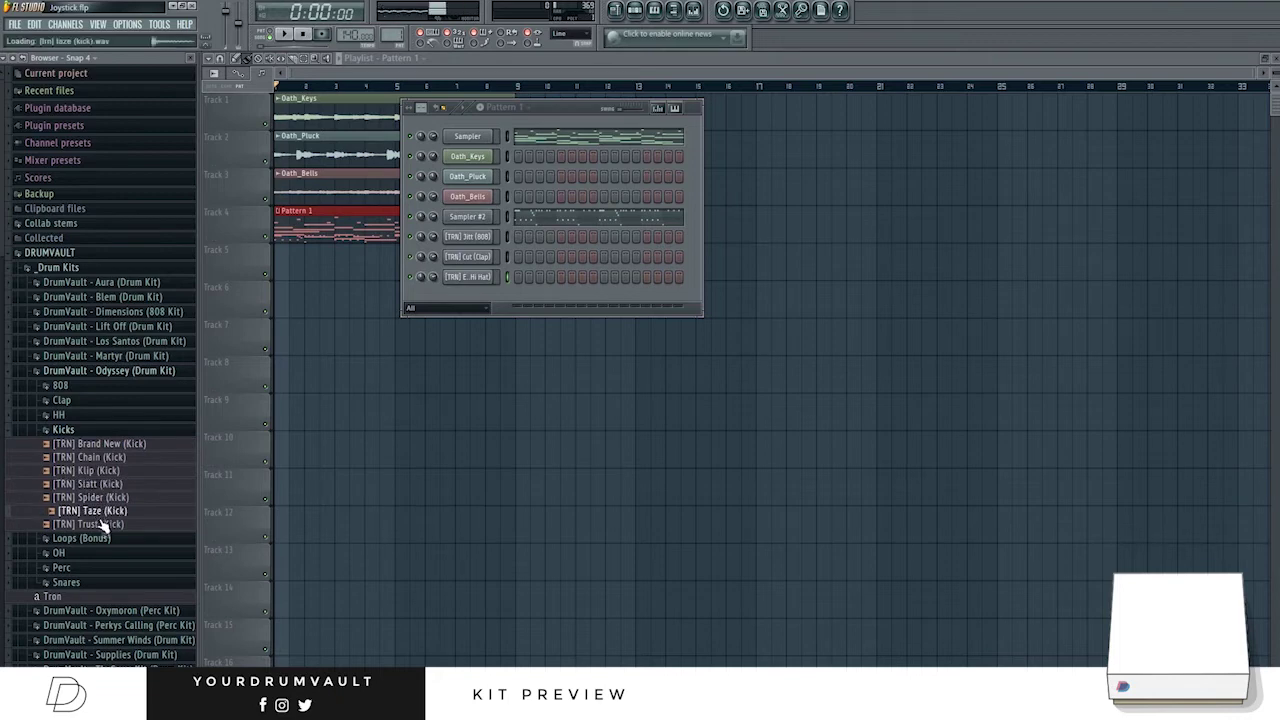
pyautogui.moveTo(103, 524); pyautogui.dragTo(474, 298)
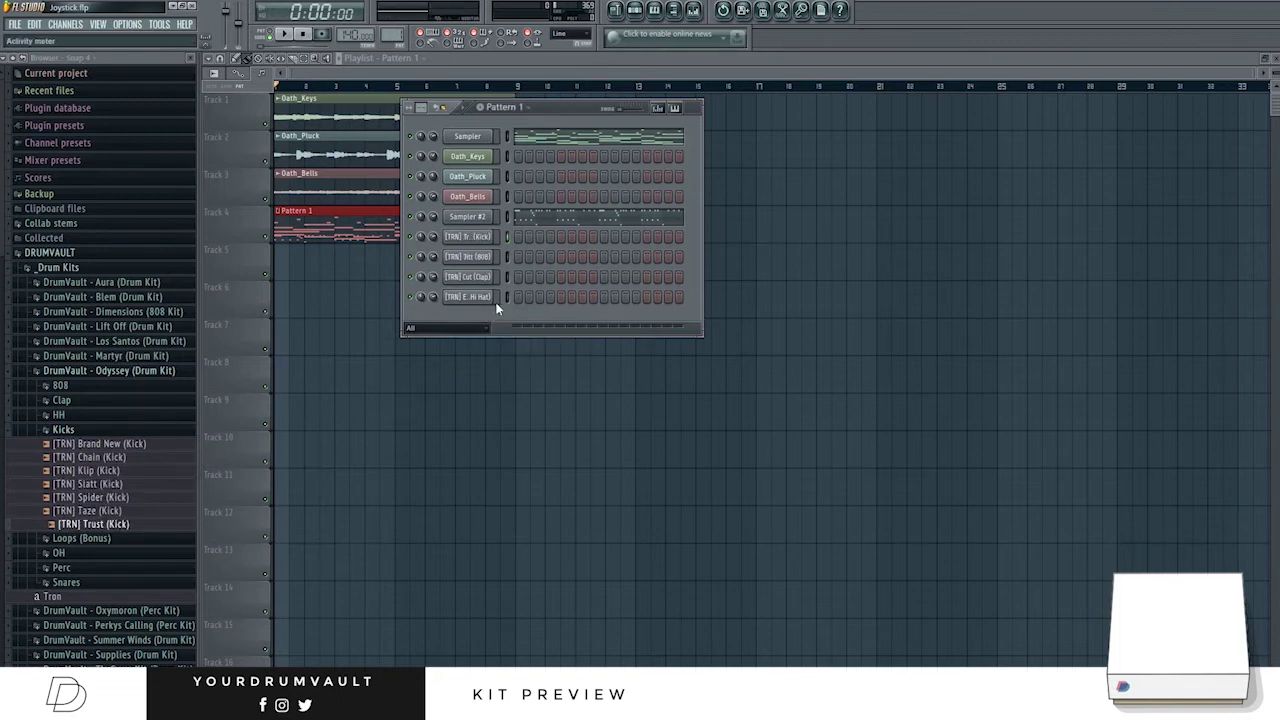
# Add the [TRN] Job open hat sample as a new channel.
pyautogui.click(63, 429)
pyautogui.click(62, 459)
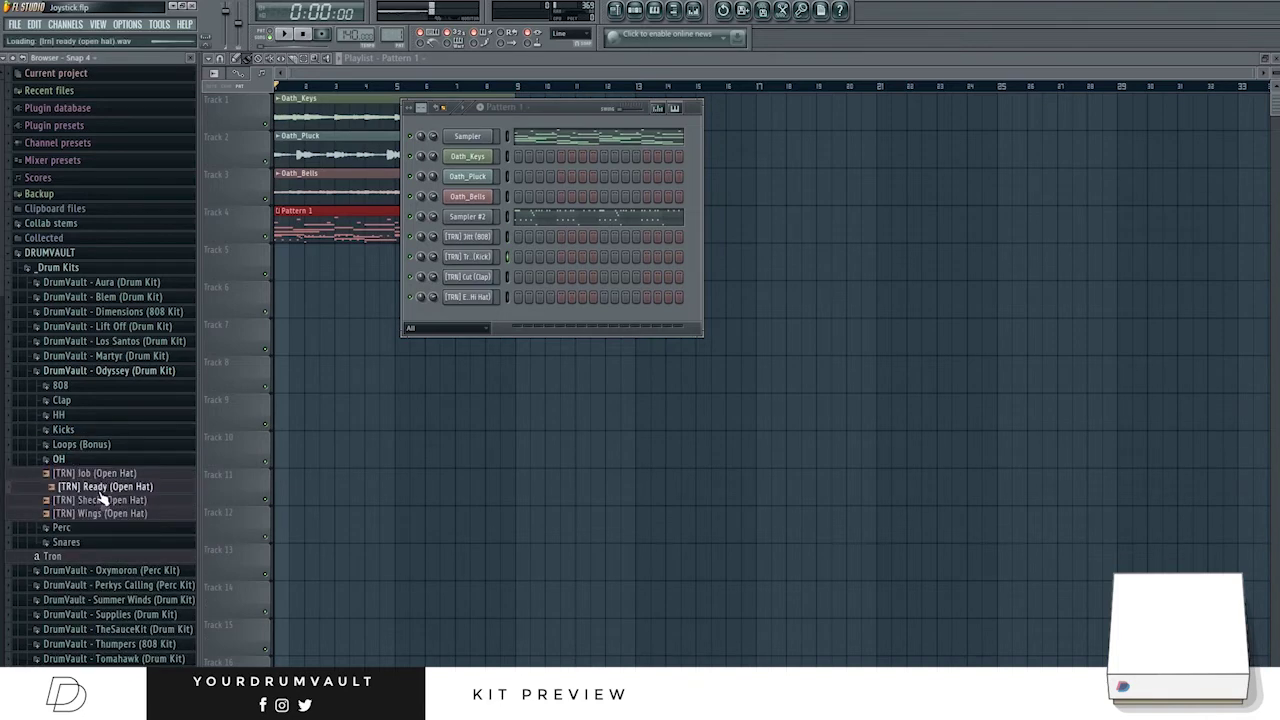
pyautogui.moveTo(98, 473); pyautogui.dragTo(476, 320)
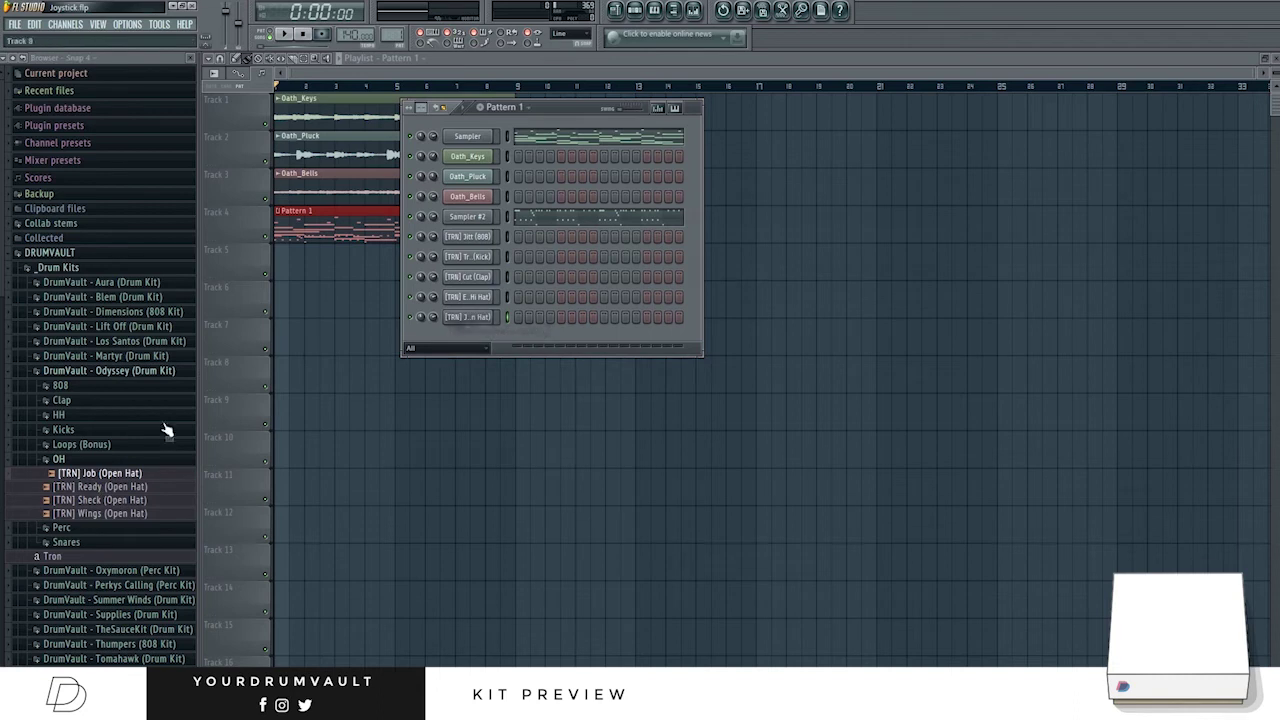
pyautogui.click(62, 459)
# Audition the Odyssey percs and add [TRN] Faded (Perc) as a new channel.
pyautogui.click(62, 474)
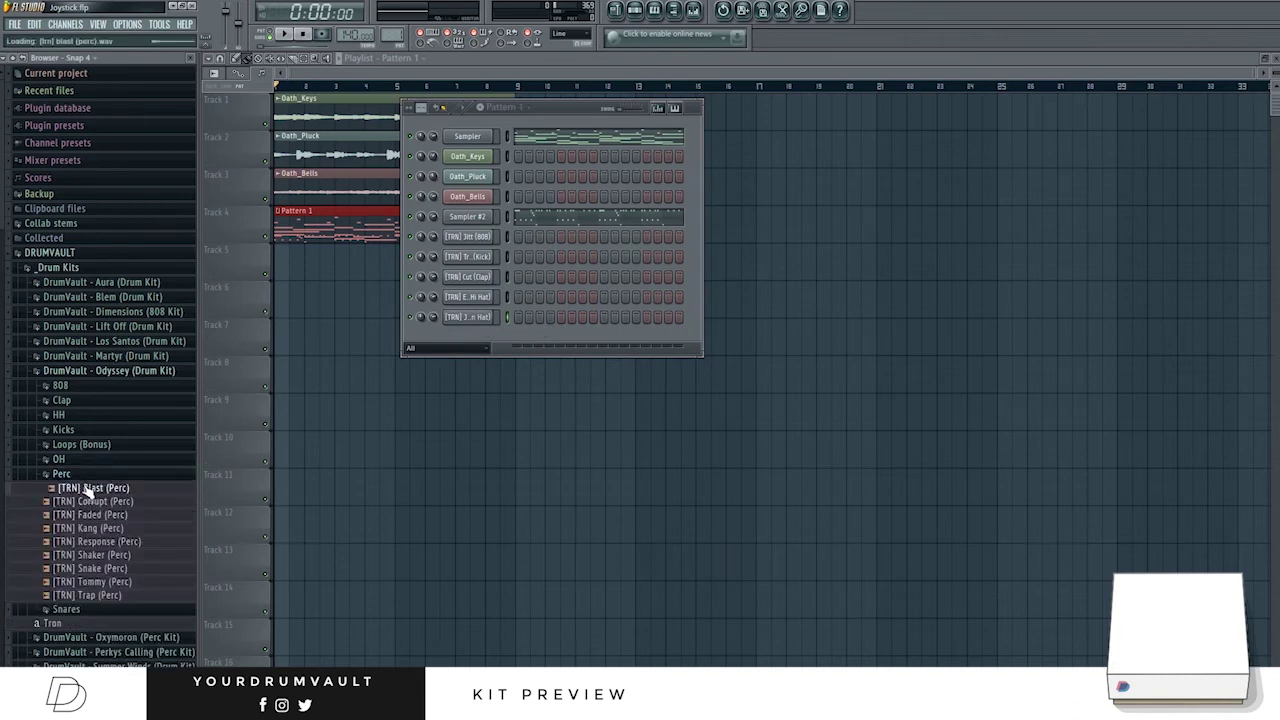
pyautogui.click(100, 528)
pyautogui.click(97, 514)
pyautogui.click(97, 501)
pyautogui.moveTo(97, 514); pyautogui.dragTo(470, 332)
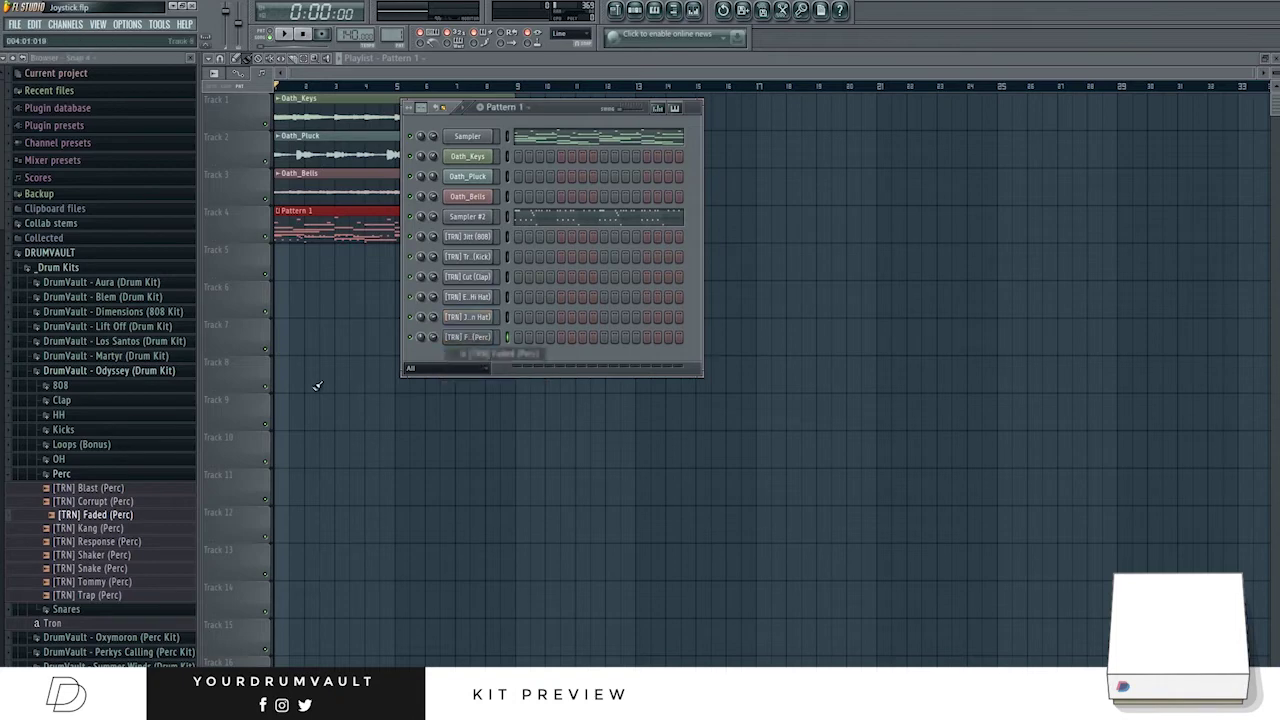
pyautogui.click(62, 474)
# Audition the snares and add [TRN] Sweet (Snare) to the channel rack.
pyautogui.click(66, 489)
pyautogui.click(95, 542)
pyautogui.click(97, 556)
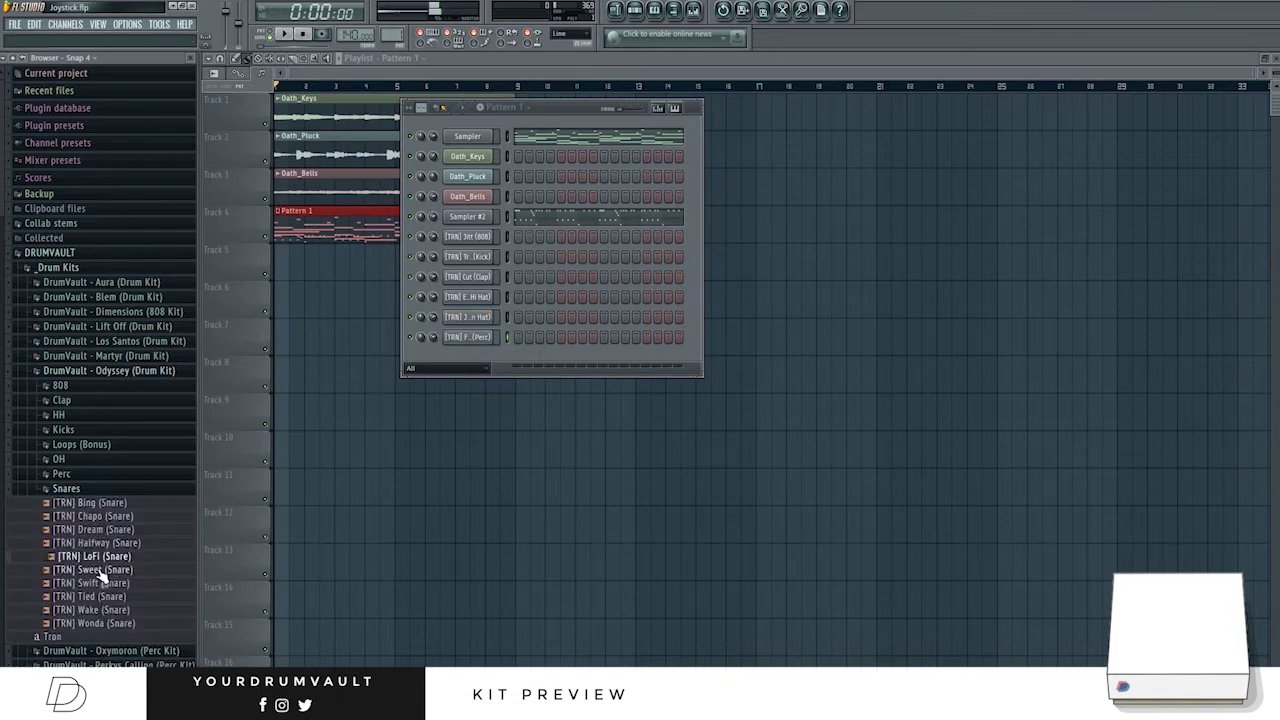
pyautogui.click(97, 569)
pyautogui.moveTo(97, 569); pyautogui.dragTo(472, 298)
pyautogui.click(84, 489)
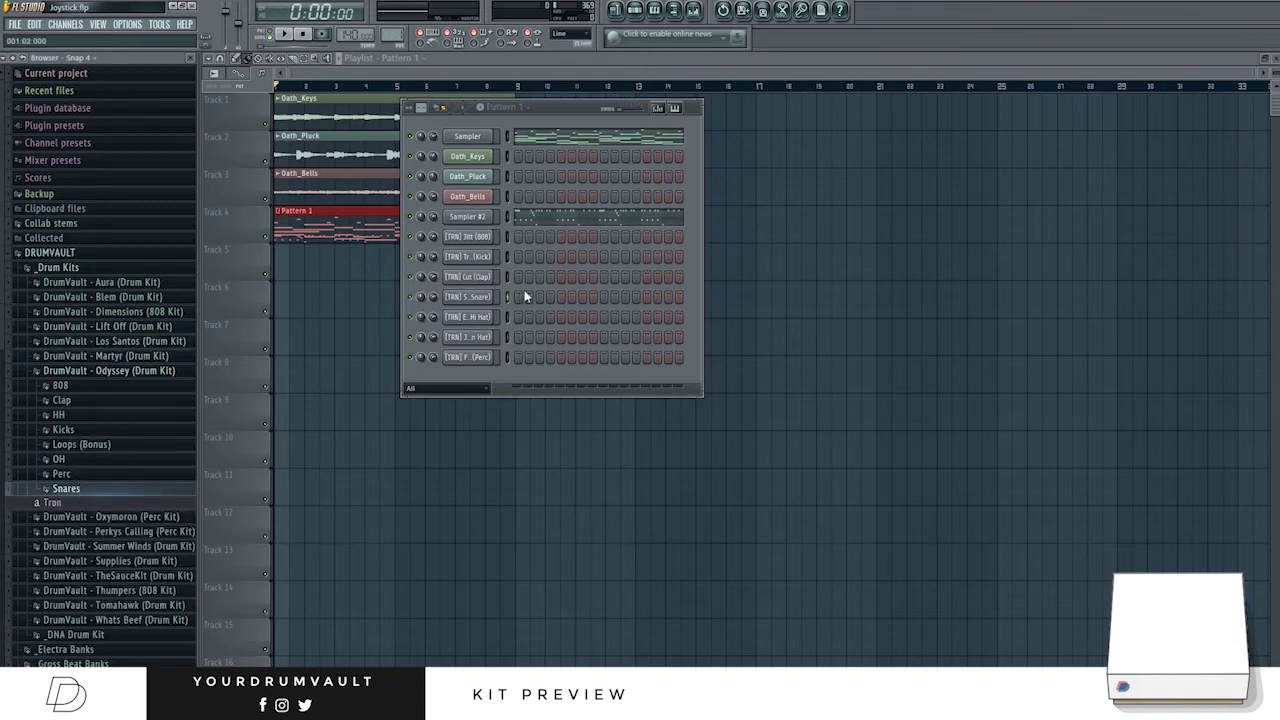
# Add a clap hit and fill the hi-hat row every two steps.
pyautogui.click(604, 279)
pyautogui.press('space')
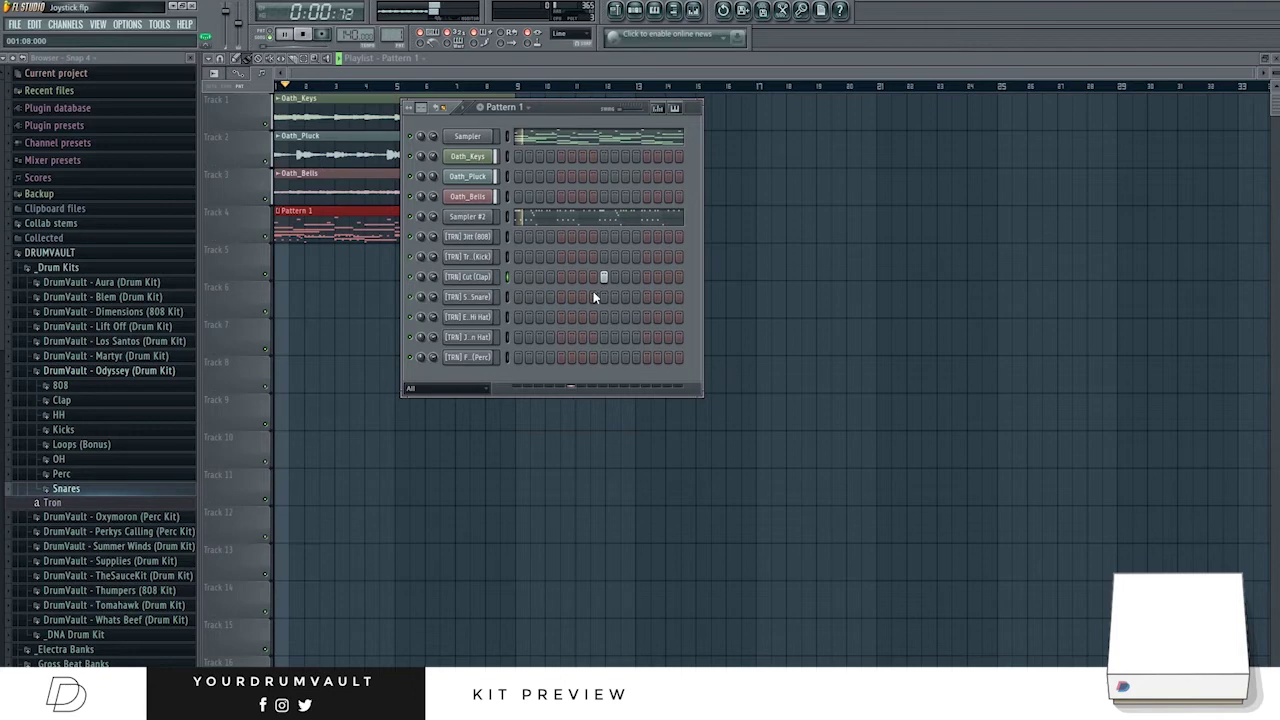
pyautogui.rightClick(490, 316)
pyautogui.click(525, 412)
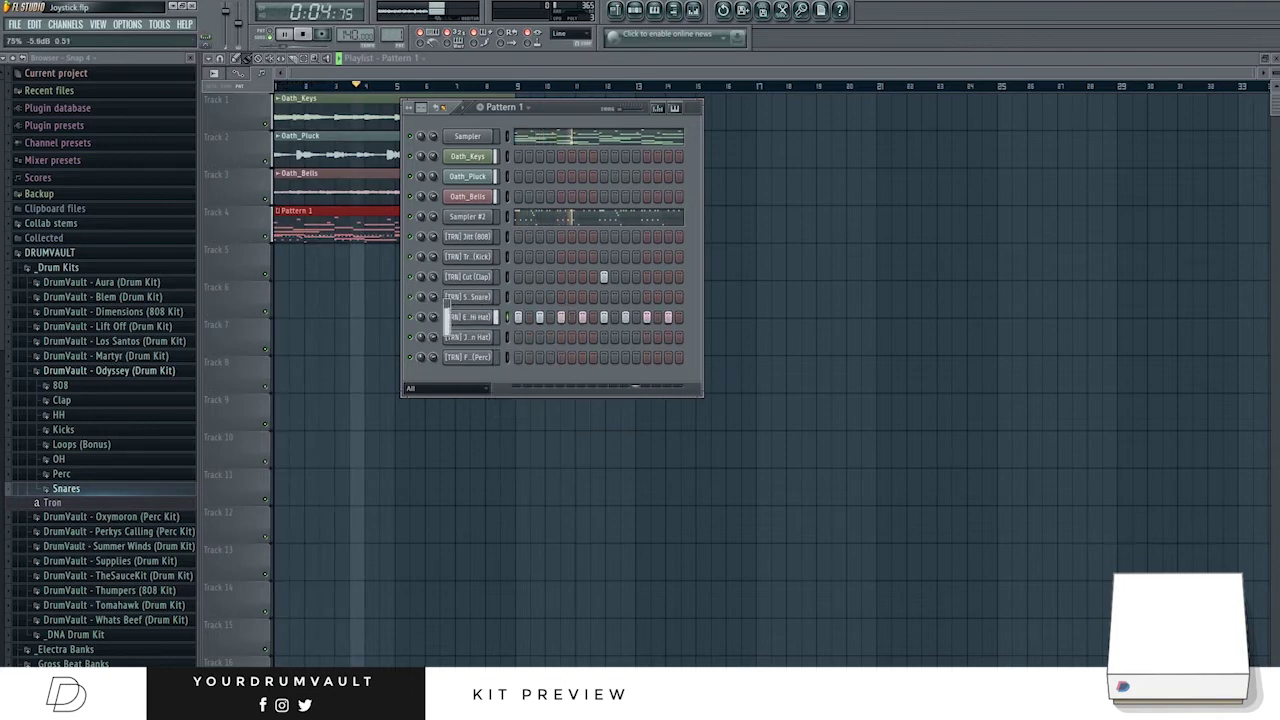
pyautogui.press('space')
# Replace the hi-hat channel's sample with the Work hi-hat.
pyautogui.click(60, 414)
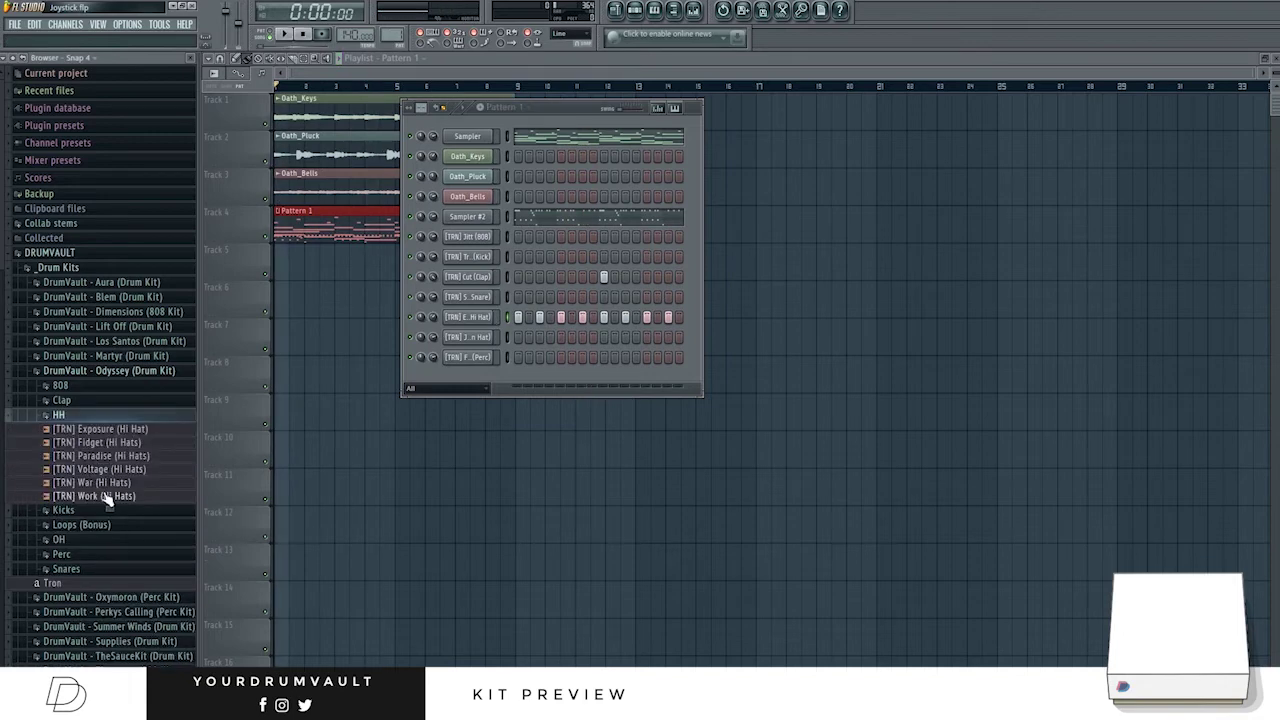
pyautogui.click(110, 482)
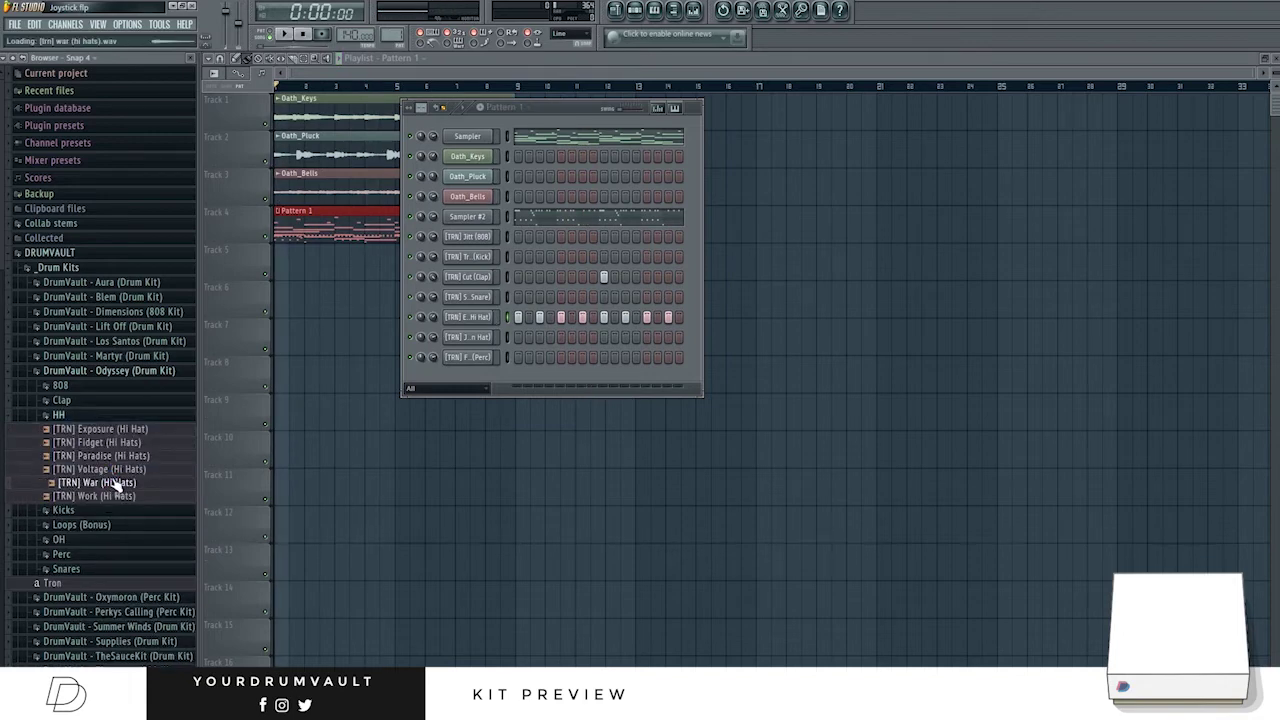
pyautogui.click(108, 496)
pyautogui.moveTo(93, 503); pyautogui.dragTo(466, 318)
pyautogui.press('space')
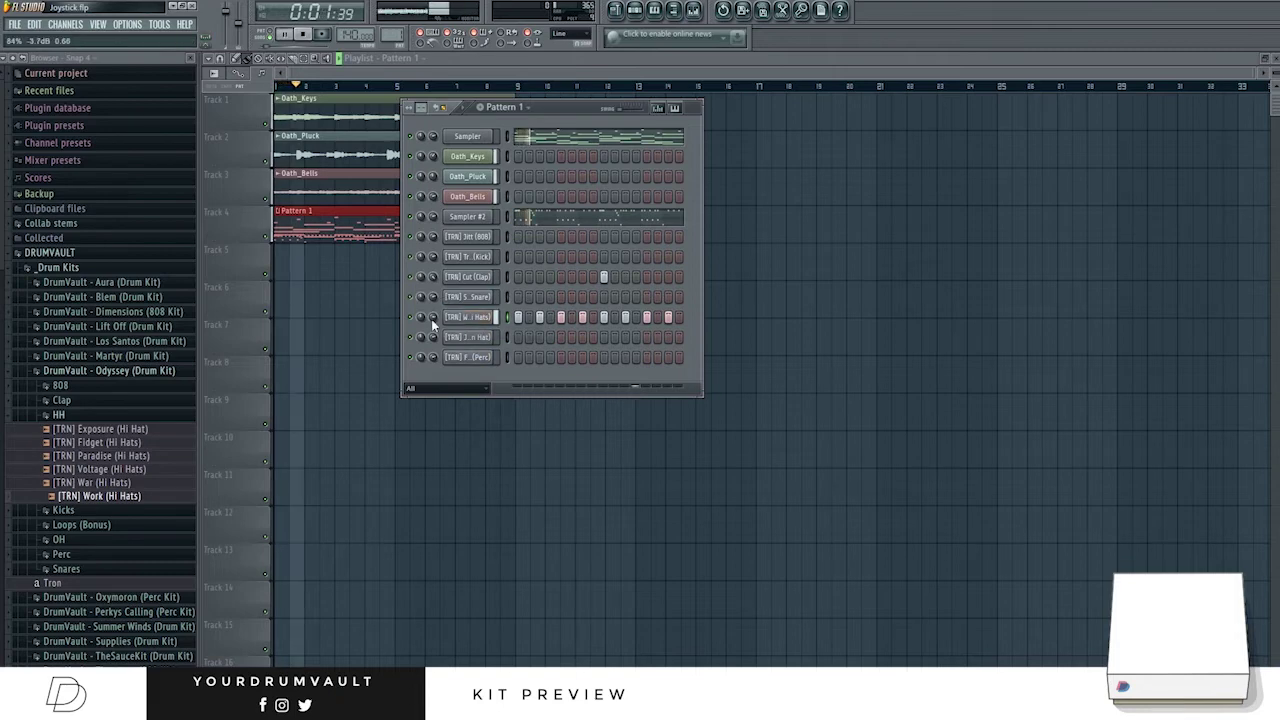
# Add an open-hat hit and show the Job open hat's envelope settings.
pyautogui.click(558, 336)
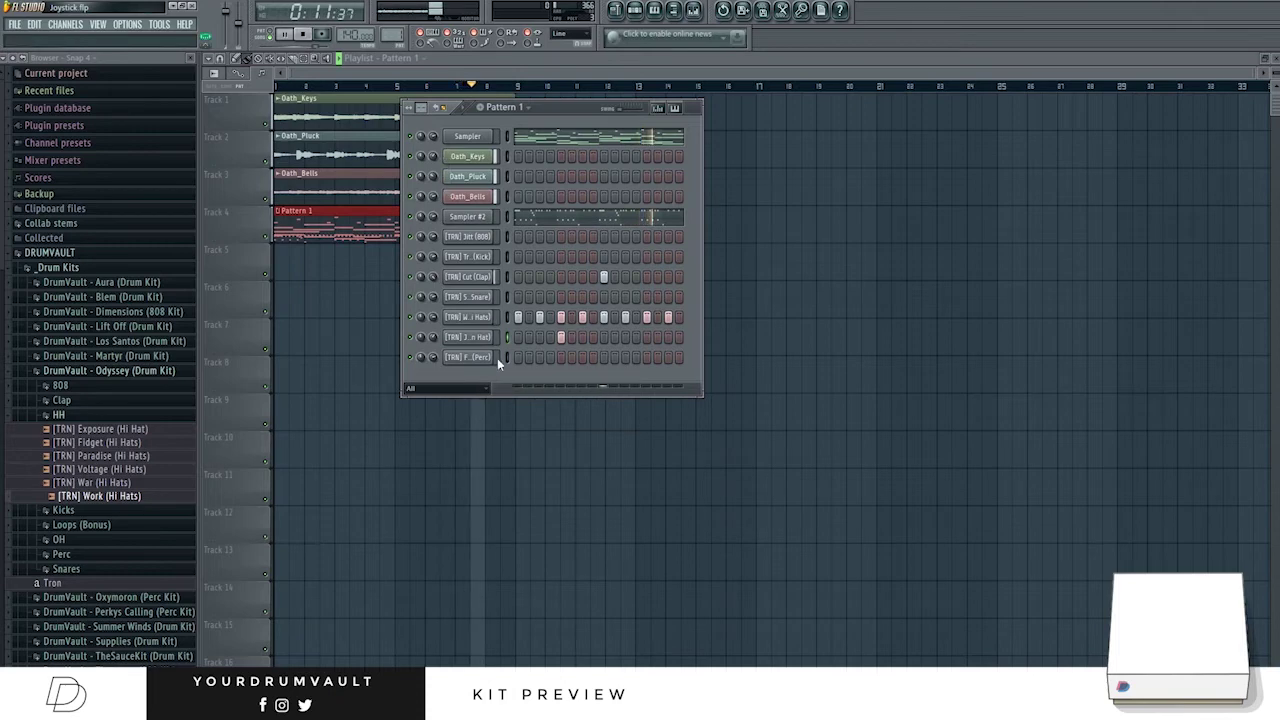
pyautogui.click(478, 338)
pyautogui.press('space')
pyautogui.click(770, 132)
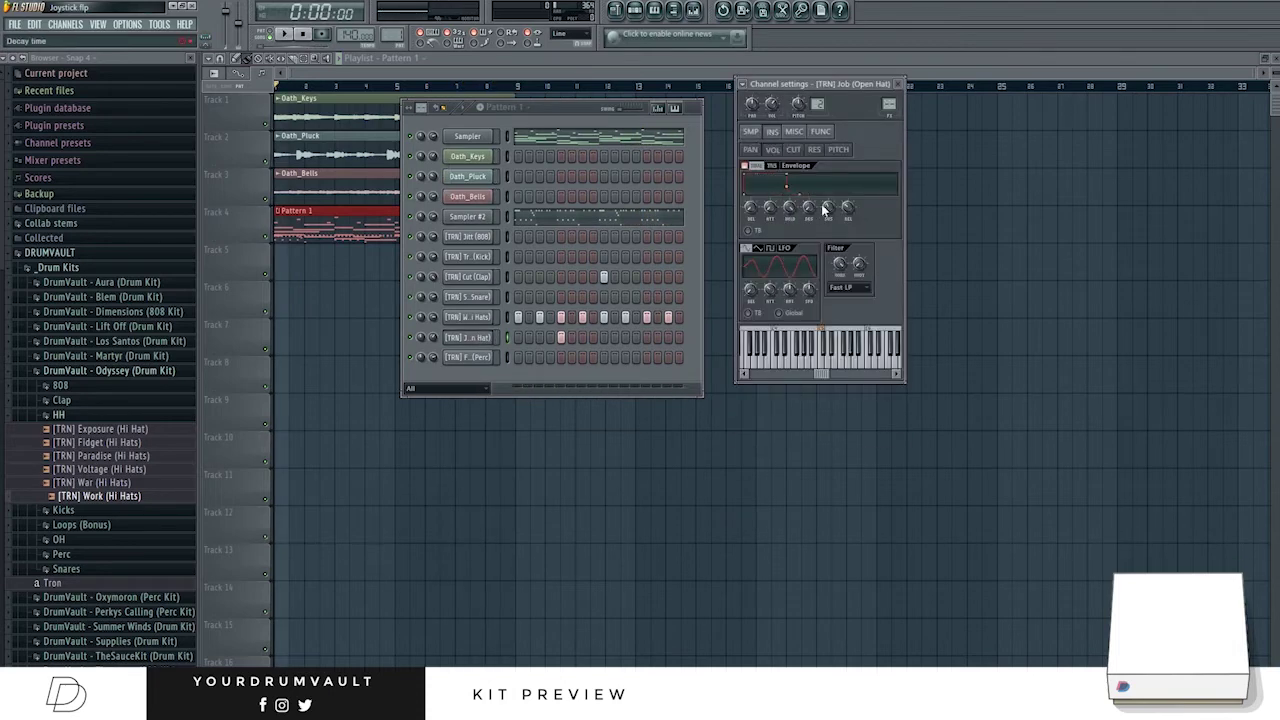
# Lengthen all eight C5 notes in the Job open hat's piano roll, then return to Pattern 1.
pyautogui.rightClick(478, 343)
pyautogui.click(515, 344)
pyautogui.moveTo(325, 71); pyautogui.dragTo(816, 102)
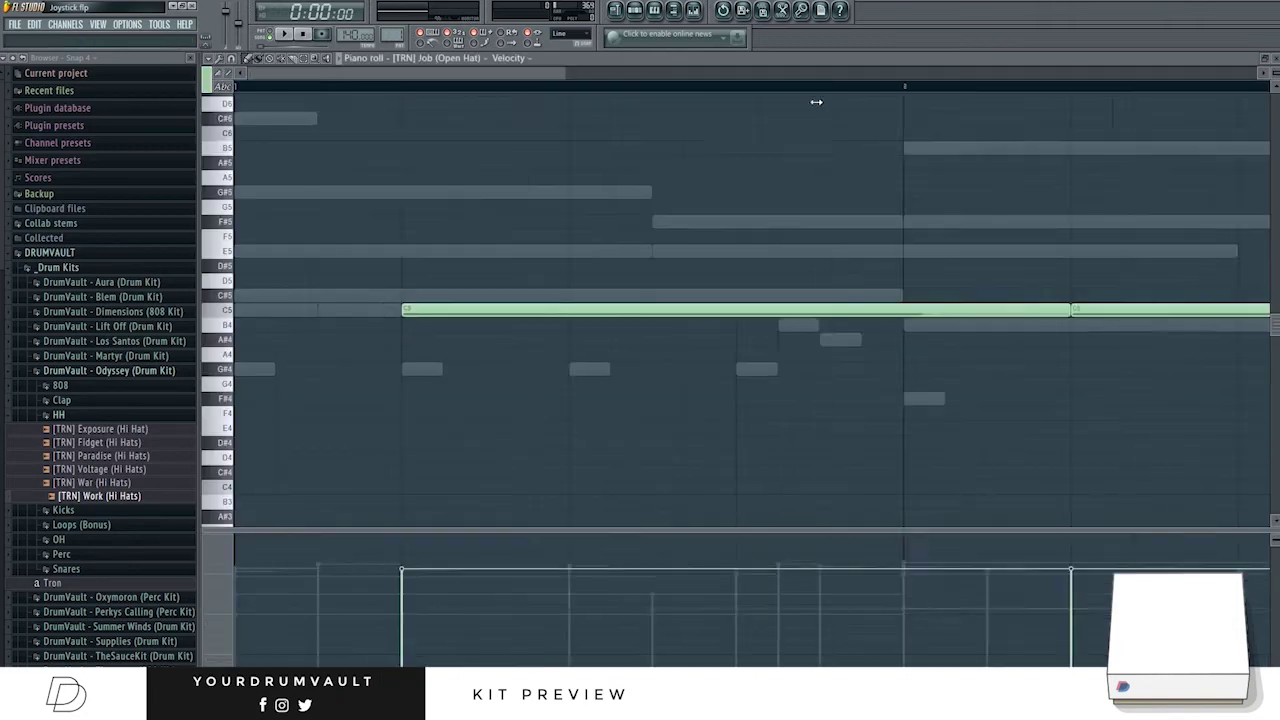
pyautogui.moveTo(946, 366); pyautogui.dragTo(270, 311)
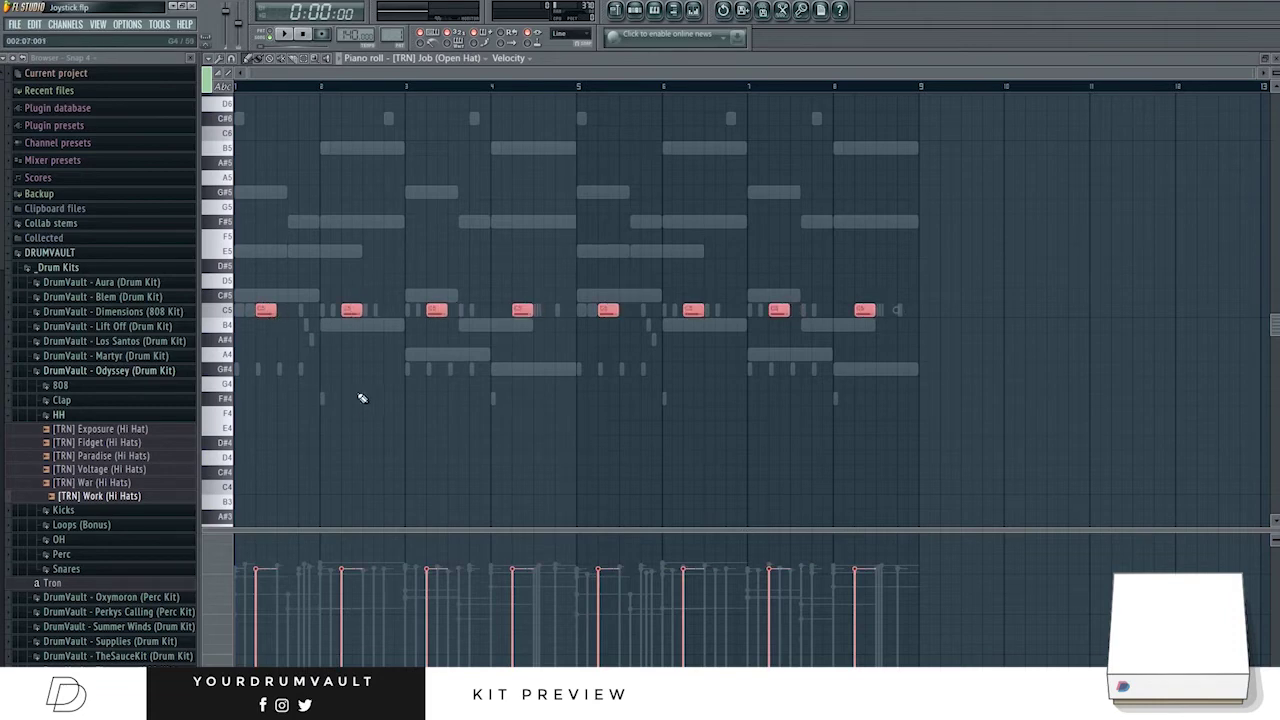
pyautogui.hotkey('ctrl', 'd')
pyautogui.press('space')
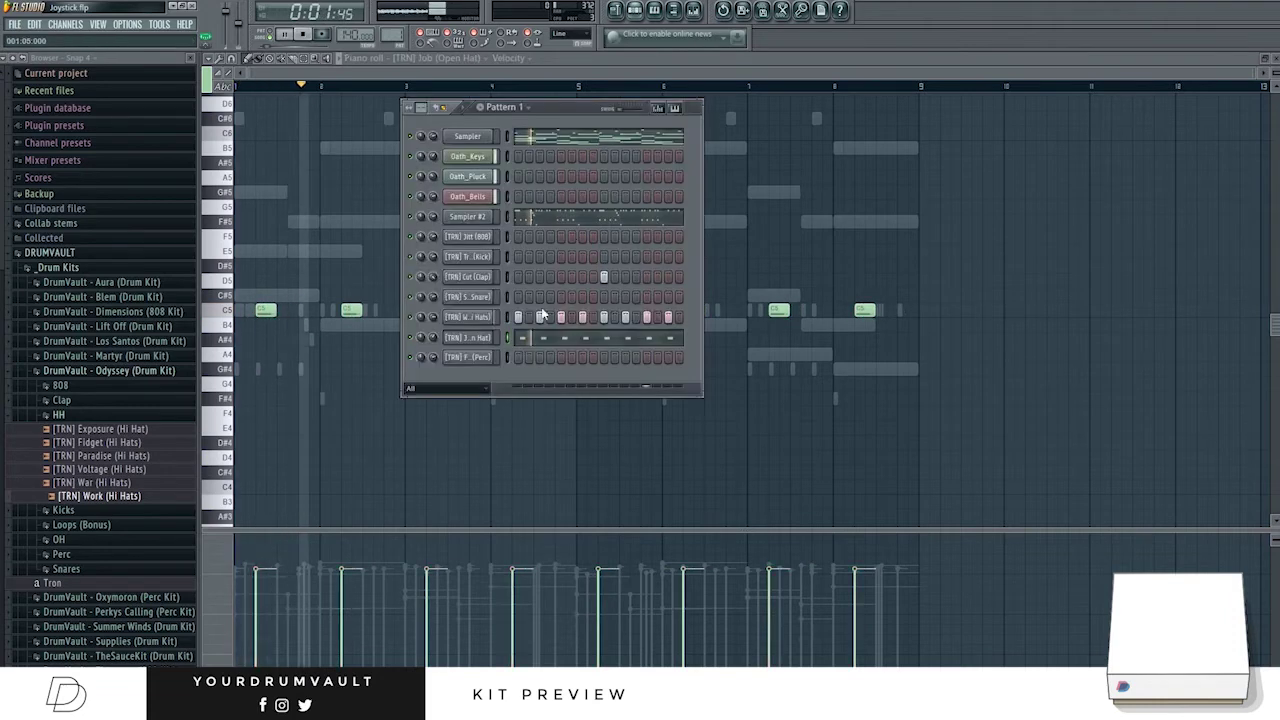
pyautogui.press('F6')
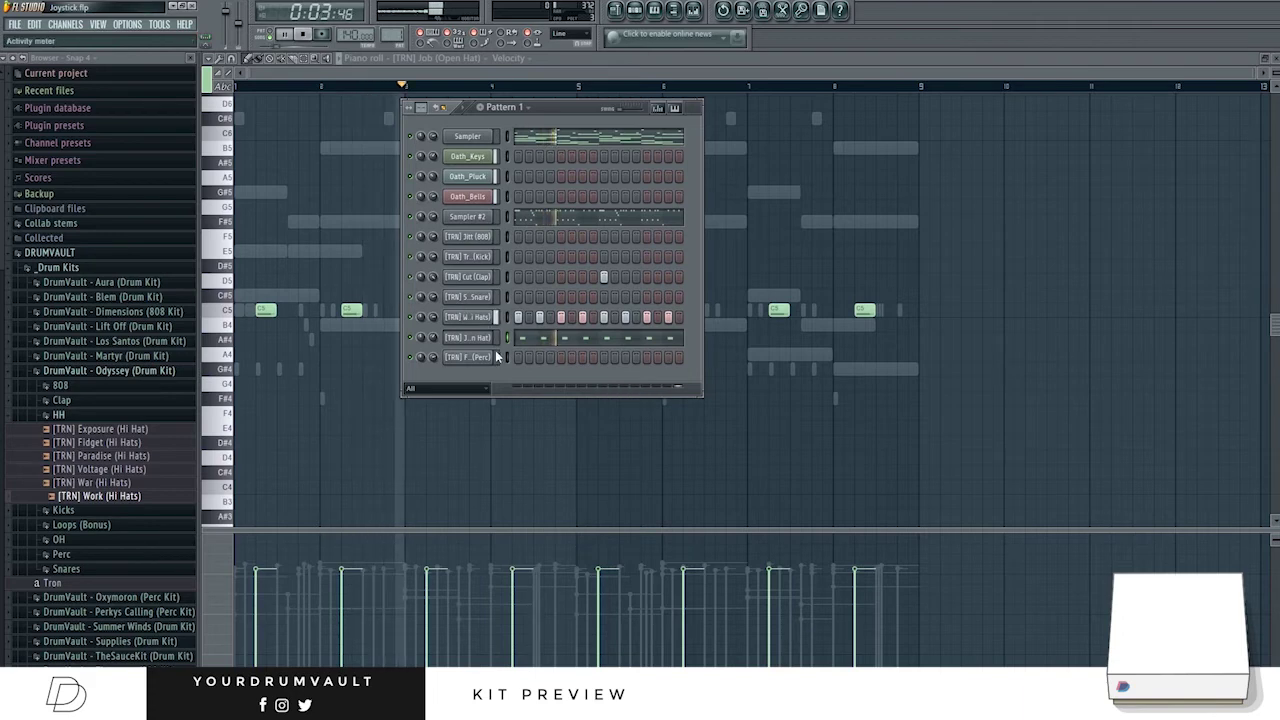
pyautogui.press('space')
# Convert the Work hi-hat's step pattern into piano-roll notes.
pyautogui.rightClick(467, 218)
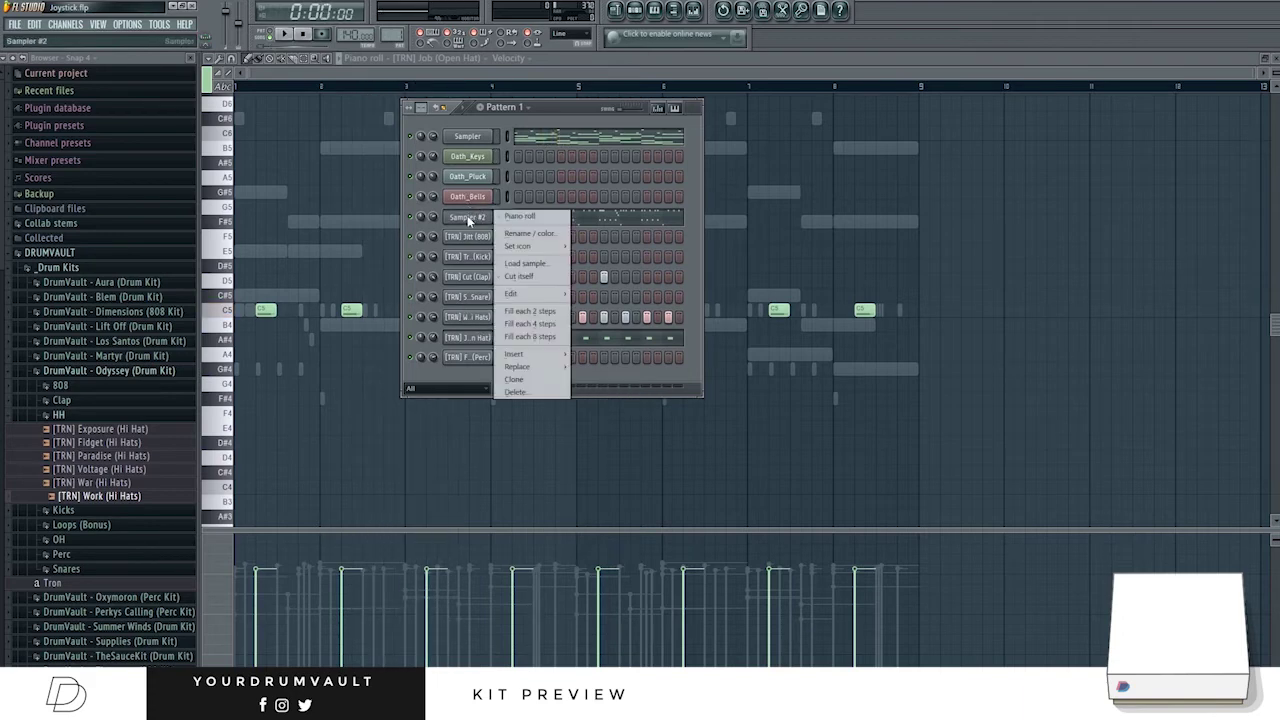
pyautogui.click(480, 290)
pyautogui.rightClick(473, 323)
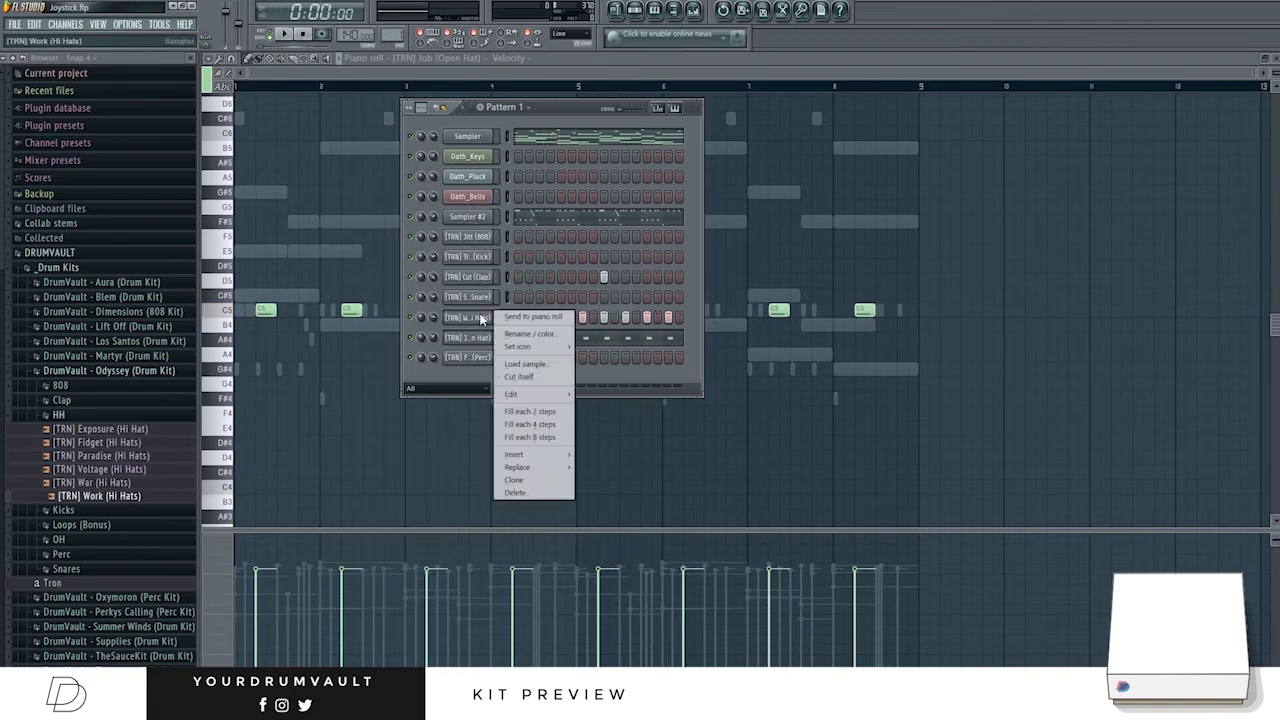
pyautogui.click(580, 418)
pyautogui.press('space')
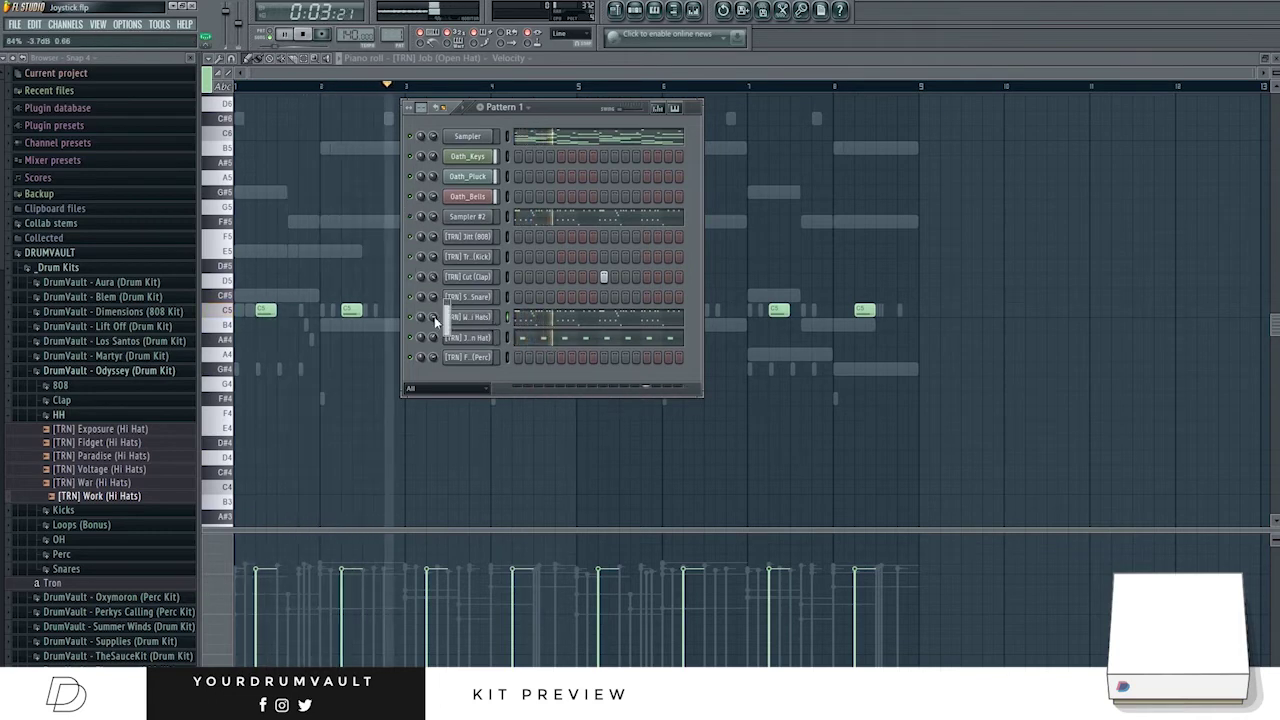
# Place two short C5 notes in the Faded (Perc) piano roll.
pyautogui.rightClick(462, 358)
pyautogui.click(530, 360)
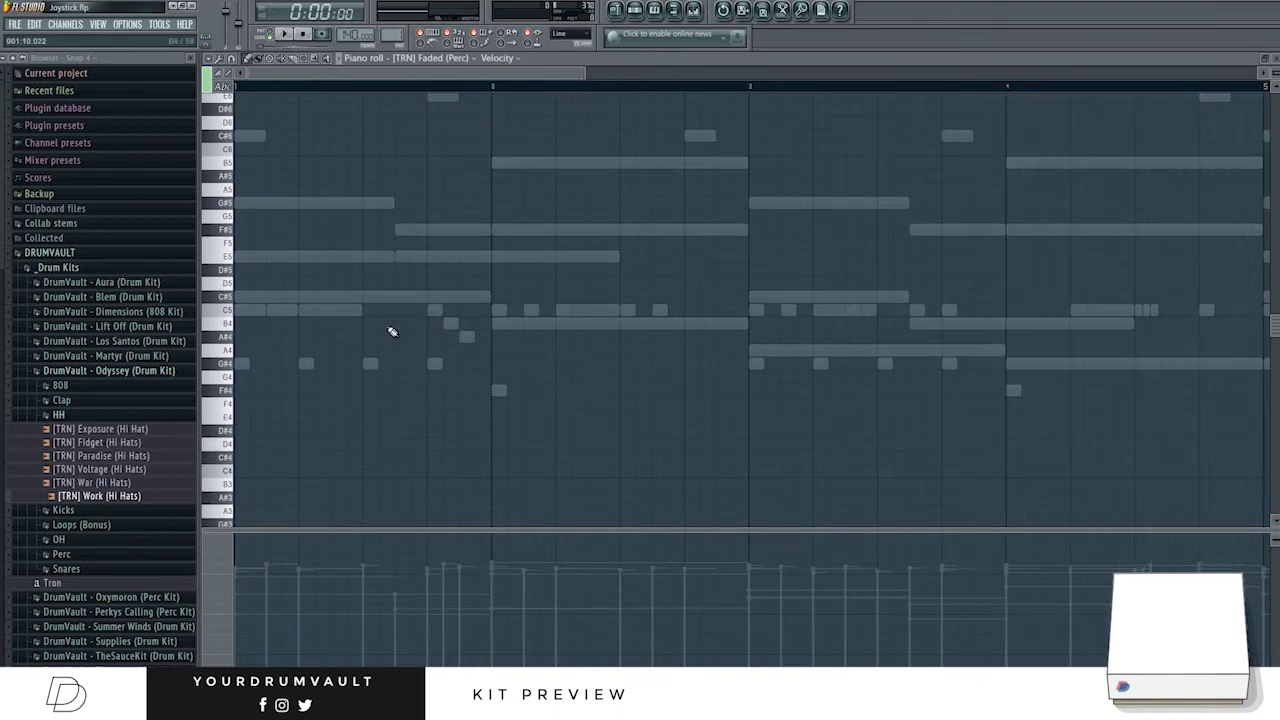
pyautogui.click(341, 317)
pyautogui.moveTo(394, 310); pyautogui.dragTo(361, 315)
pyautogui.press('space')
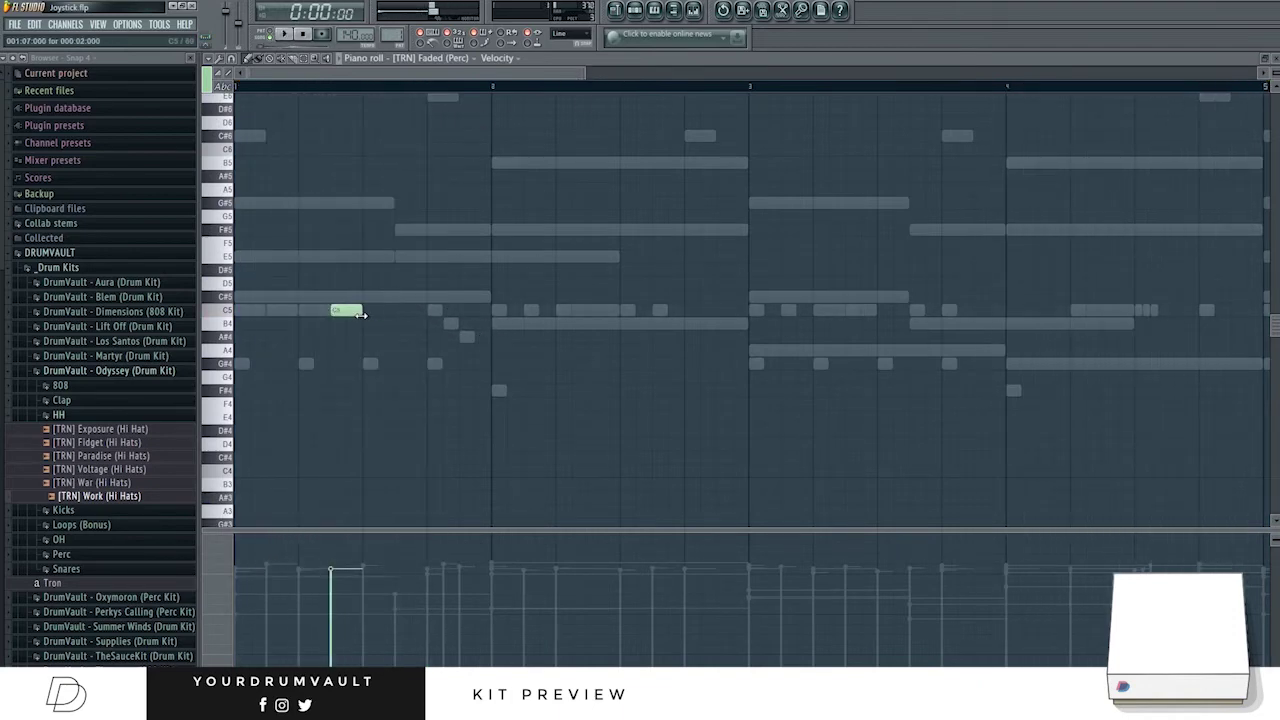
pyautogui.press('space')
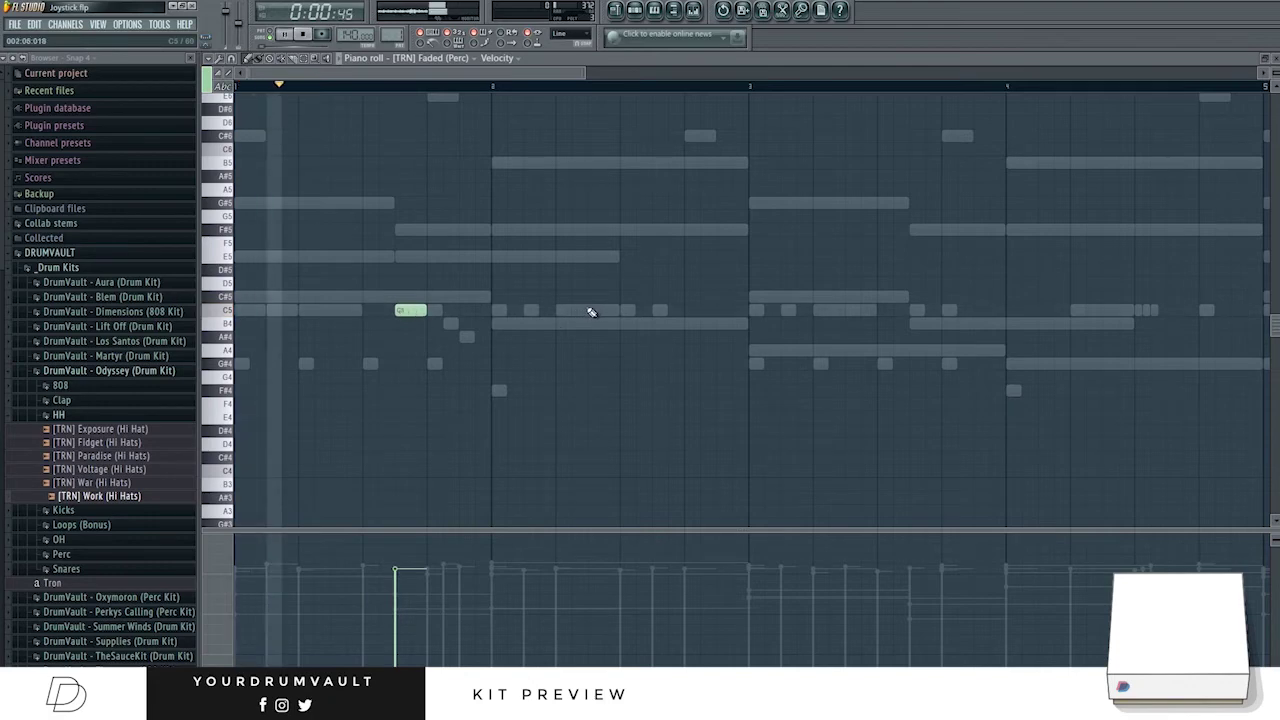
pyautogui.click(592, 310)
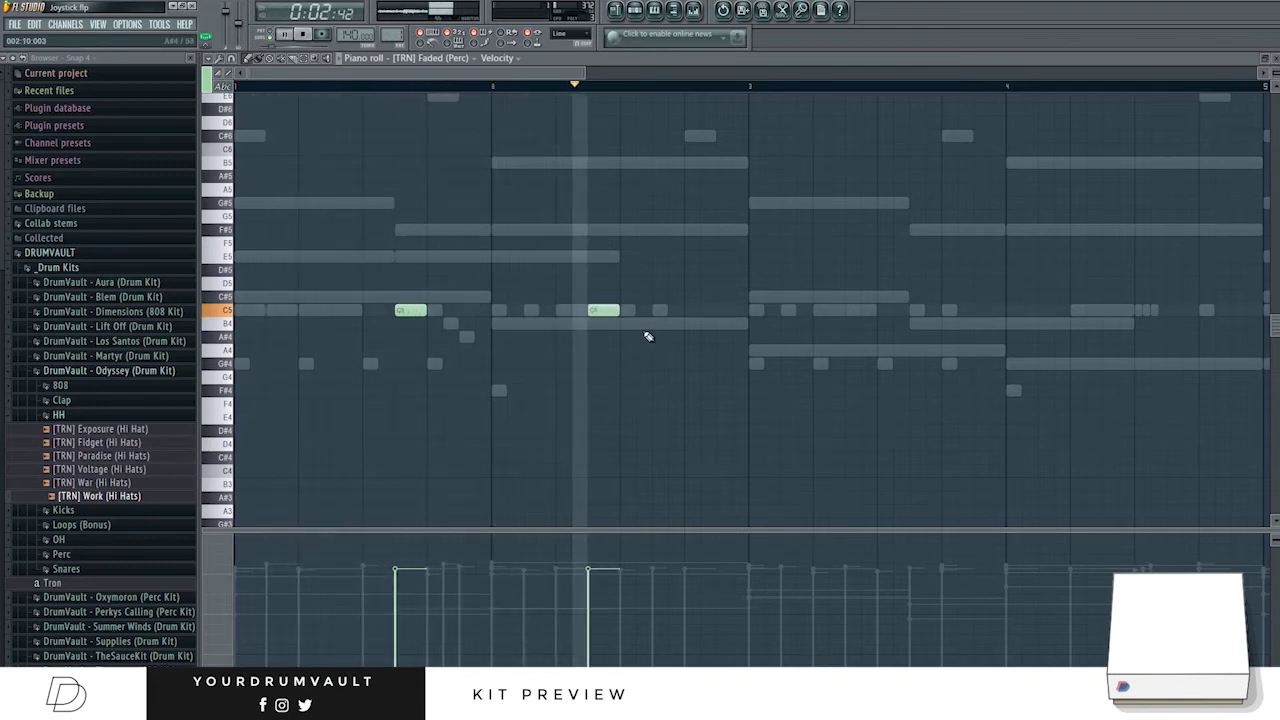
# Copy the two C5 perc notes further along the pattern.
pyautogui.moveTo(780, 358); pyautogui.dragTo(230, 194)
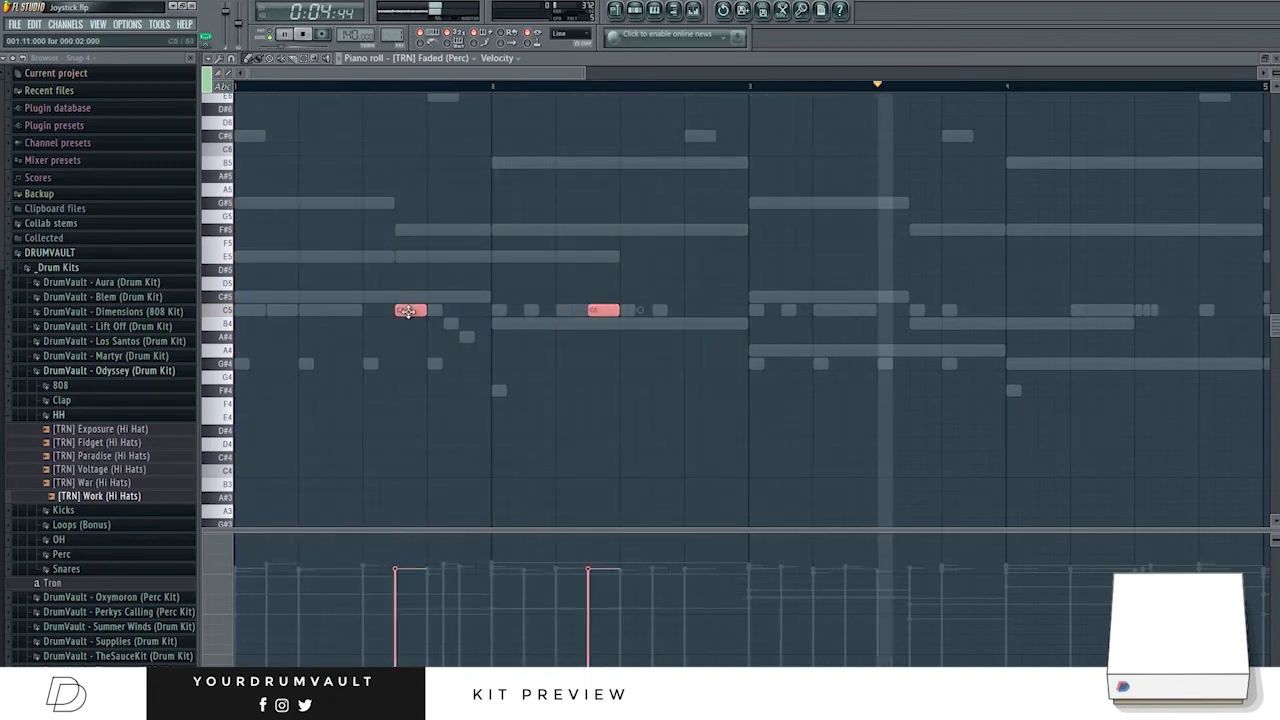
pyautogui.moveTo(410, 310); pyautogui.dragTo(927, 328)
pyautogui.press('space')
pyautogui.hotkey('ctrl', 'd')
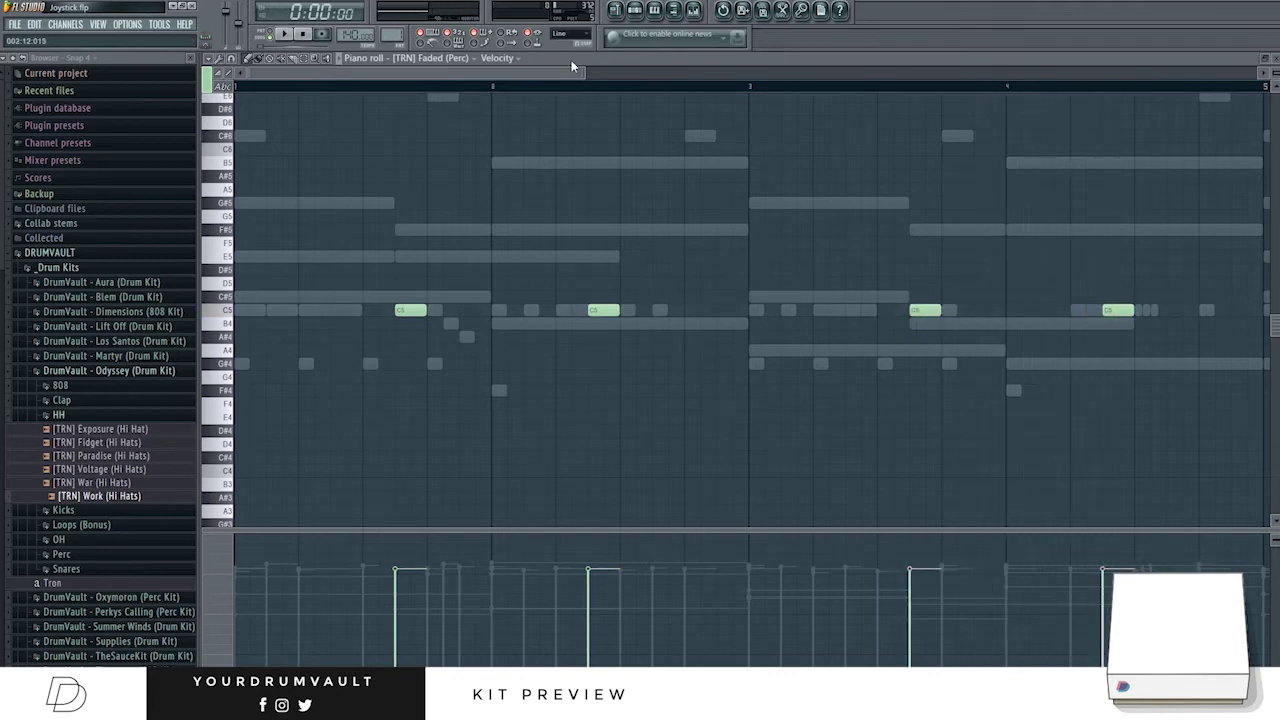
pyautogui.press('space')
# Switch to a finer snap resolution and shorten the second C5 note to one step.
pyautogui.moveTo(583, 74); pyautogui.dragTo(995, 74)
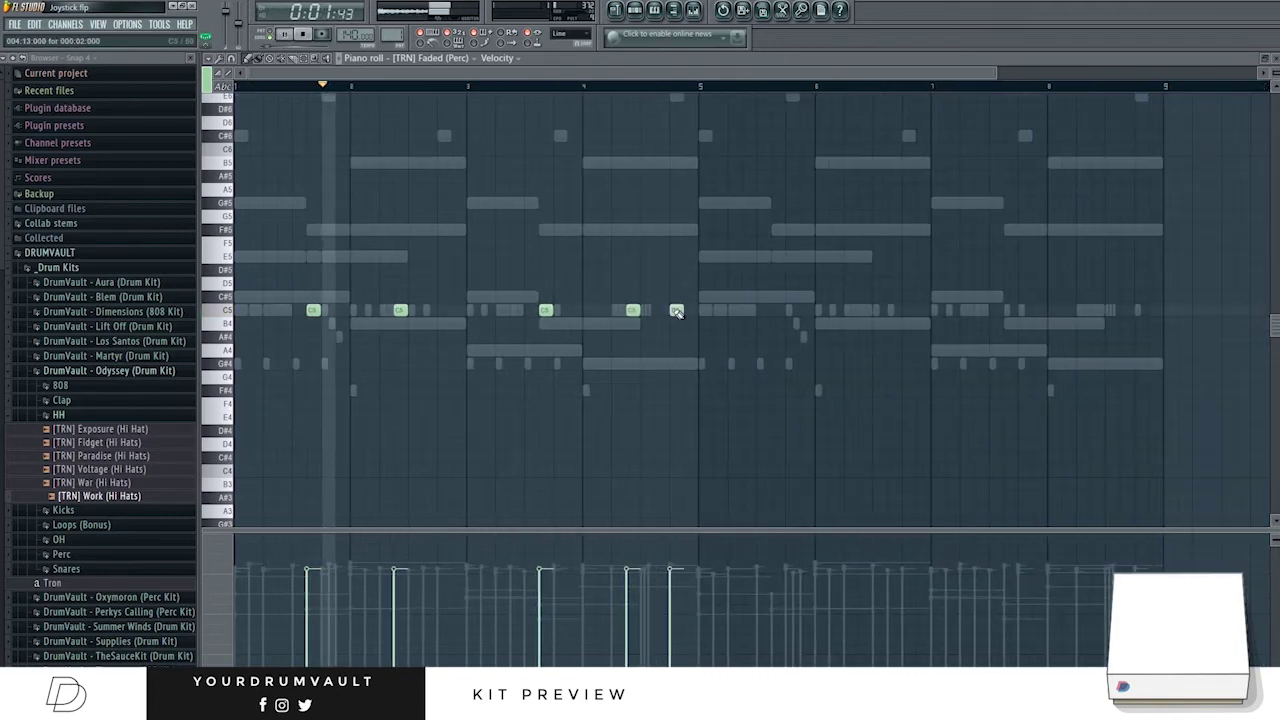
pyautogui.click(247, 58)
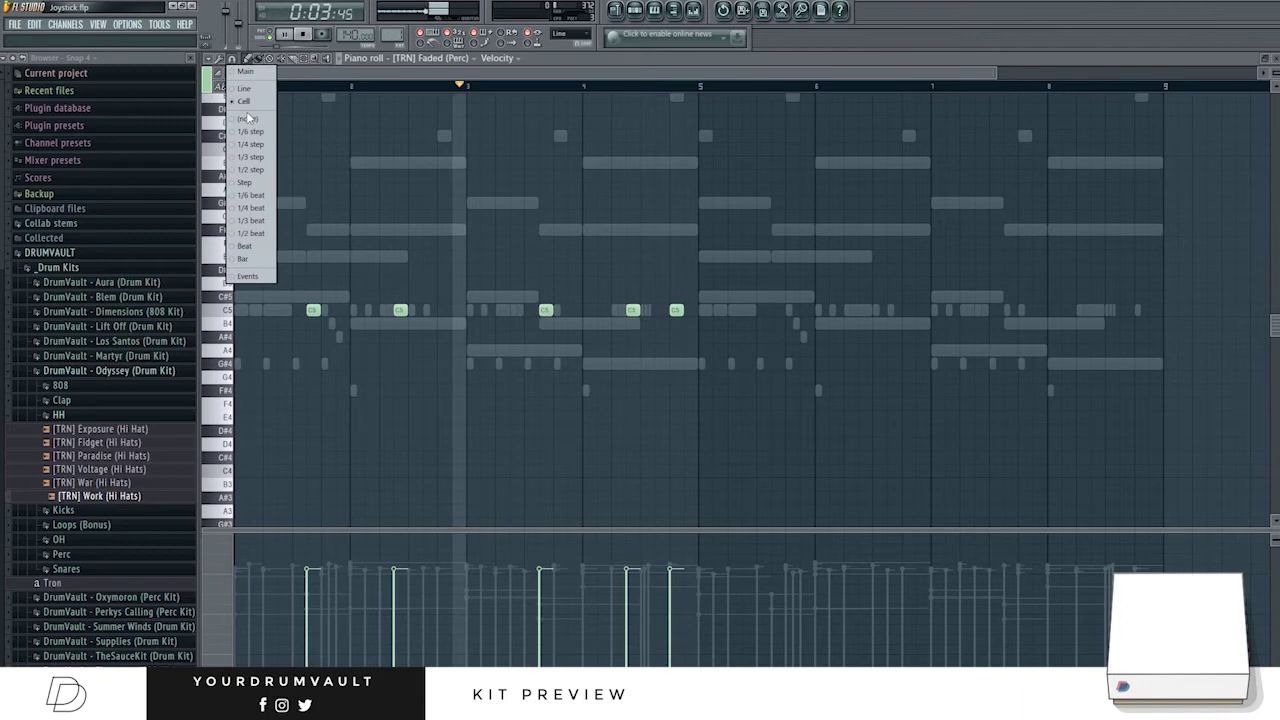
pyautogui.click(246, 111)
pyautogui.moveTo(265, 73); pyautogui.dragTo(510, 73)
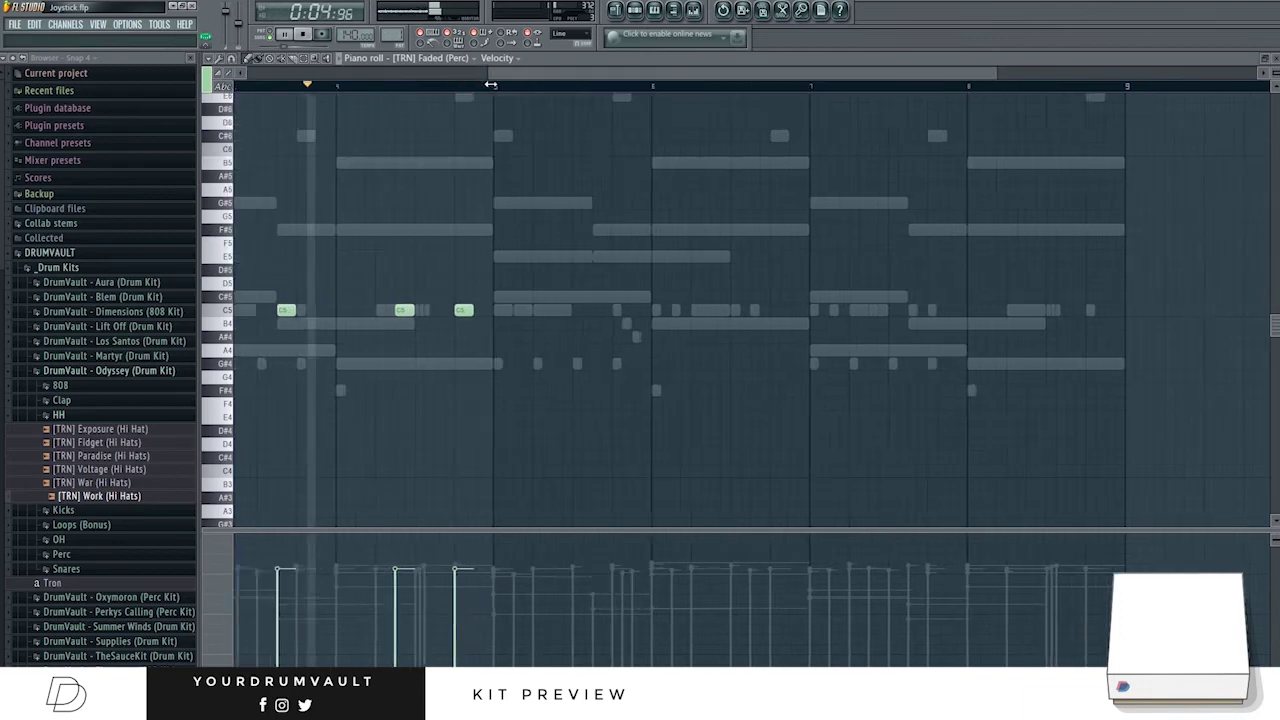
pyautogui.click(235, 58)
pyautogui.click(250, 175)
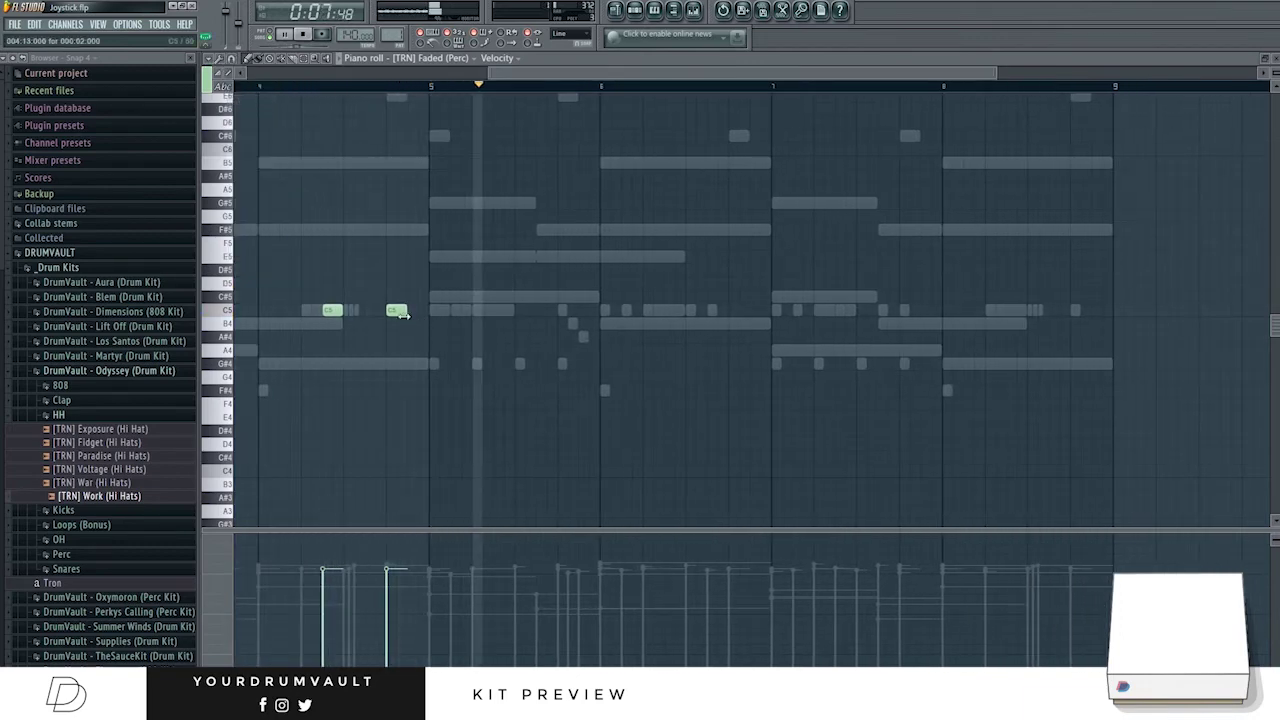
pyautogui.moveTo(405, 311); pyautogui.dragTo(391, 313)
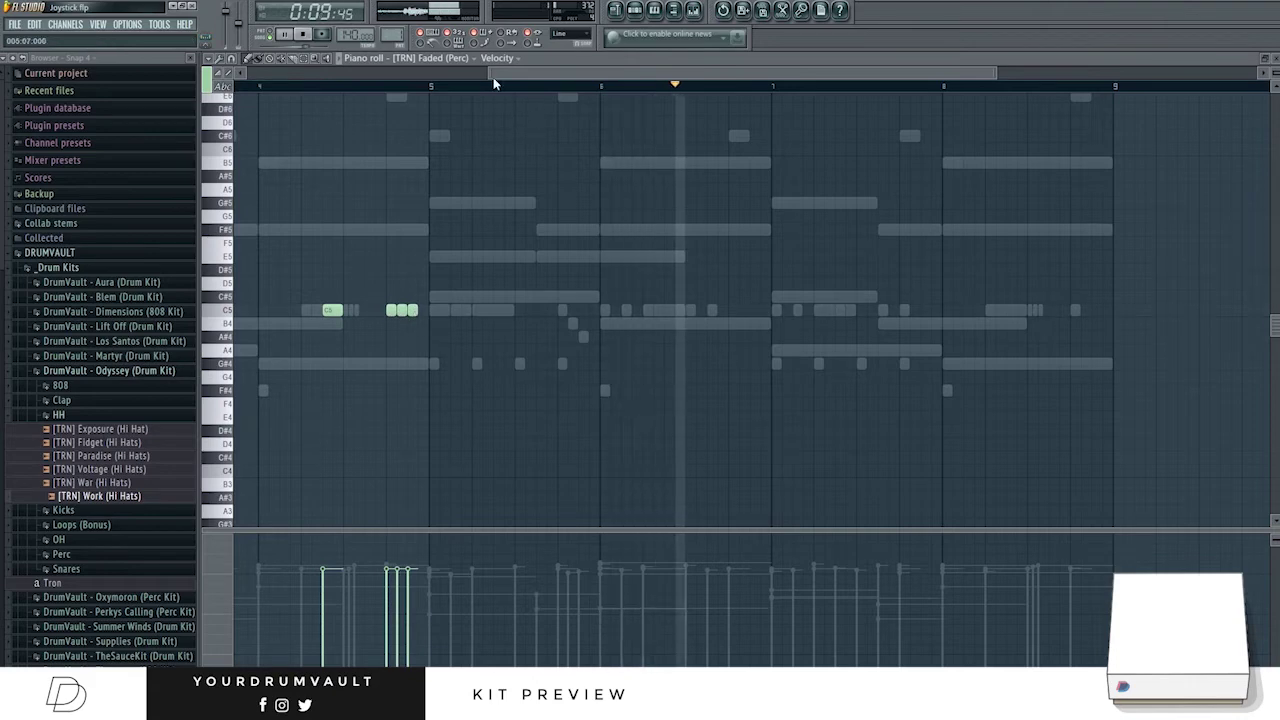
# Duplicate the C5 perc notes with Ctrl+B and shift the copy half a bar later.
pyautogui.moveTo(493, 75); pyautogui.dragTo(457, 73)
pyautogui.moveTo(826, 392); pyautogui.dragTo(232, 222)
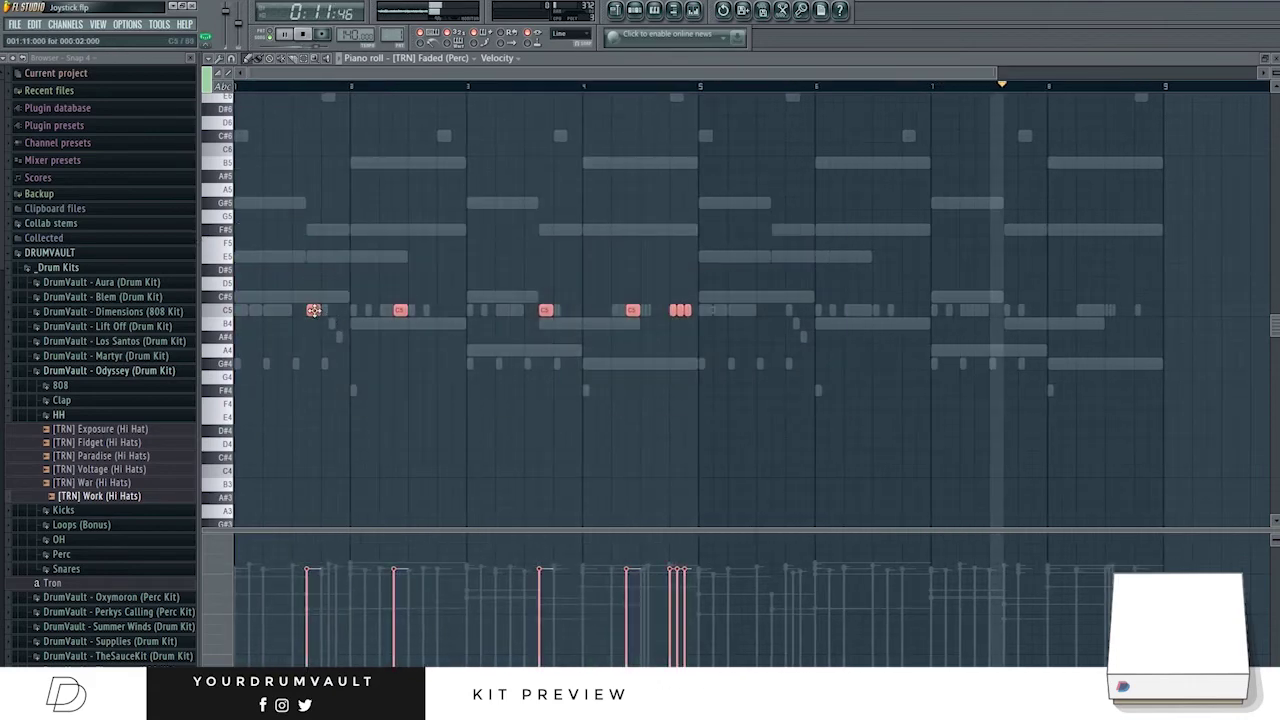
pyautogui.hotkey('ctrl', 'b')
pyautogui.moveTo(716, 311); pyautogui.dragTo(777, 313)
pyautogui.click(800, 363)
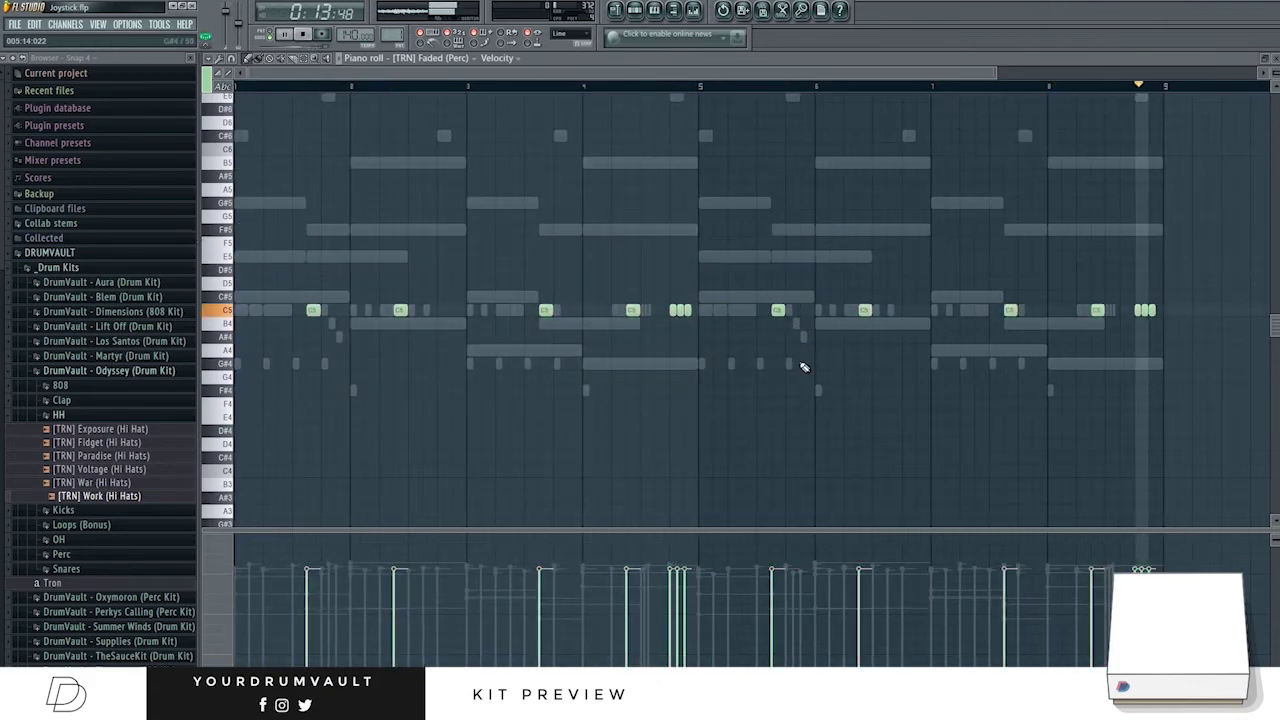
pyautogui.click(673, 12)
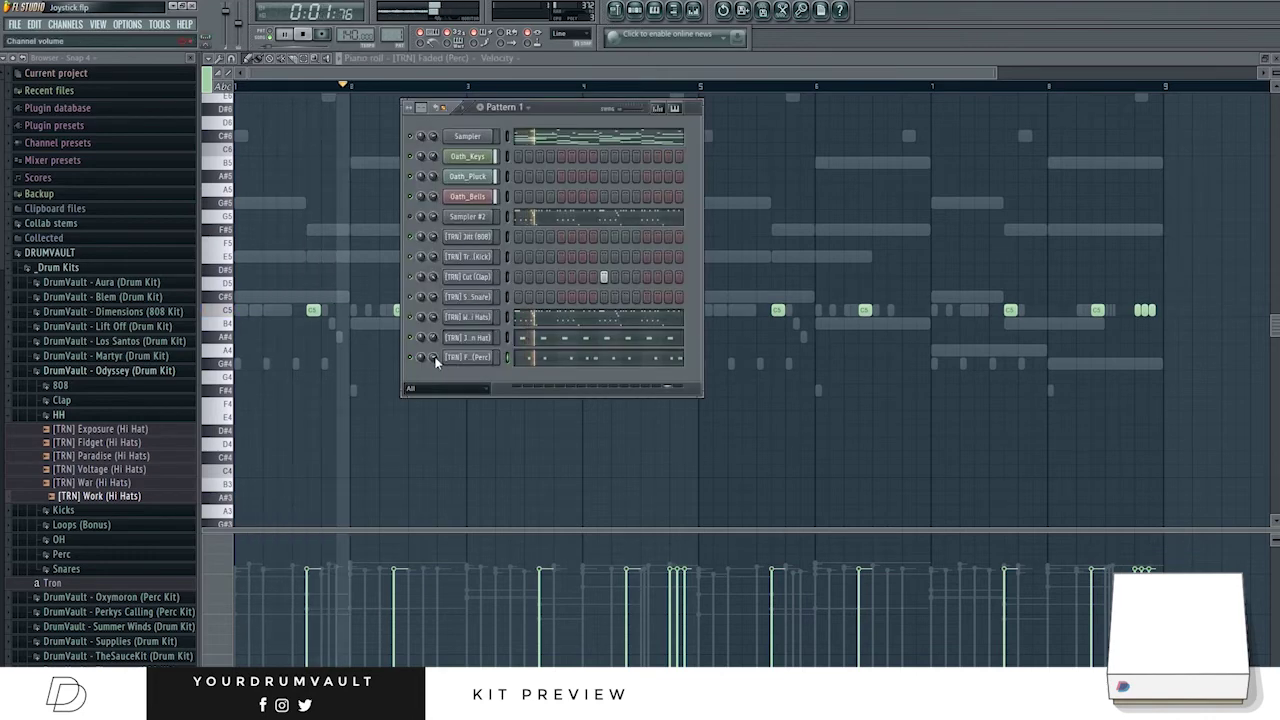
# Lower the Faded (Perc) volume and open the Sweet (Snare) piano roll.
pyautogui.moveTo(436, 356); pyautogui.dragTo(436, 385)
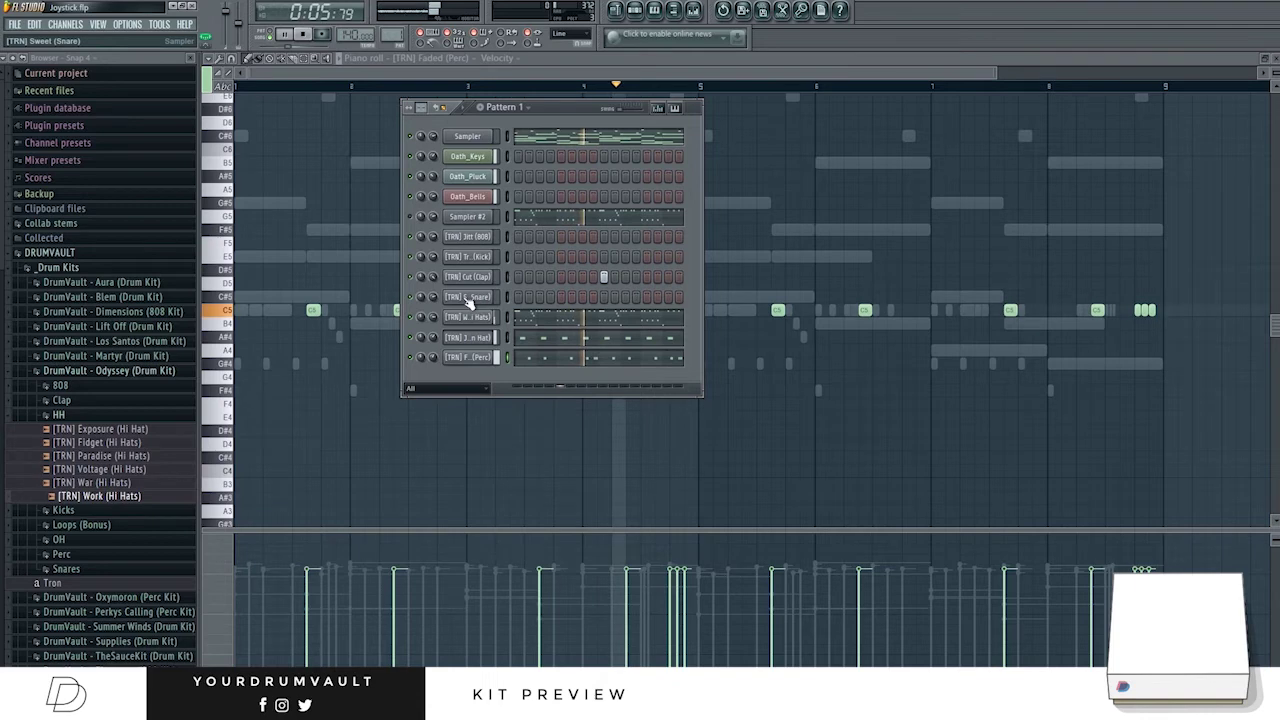
pyautogui.click(468, 300)
pyautogui.rightClick(485, 297)
pyautogui.click(528, 318)
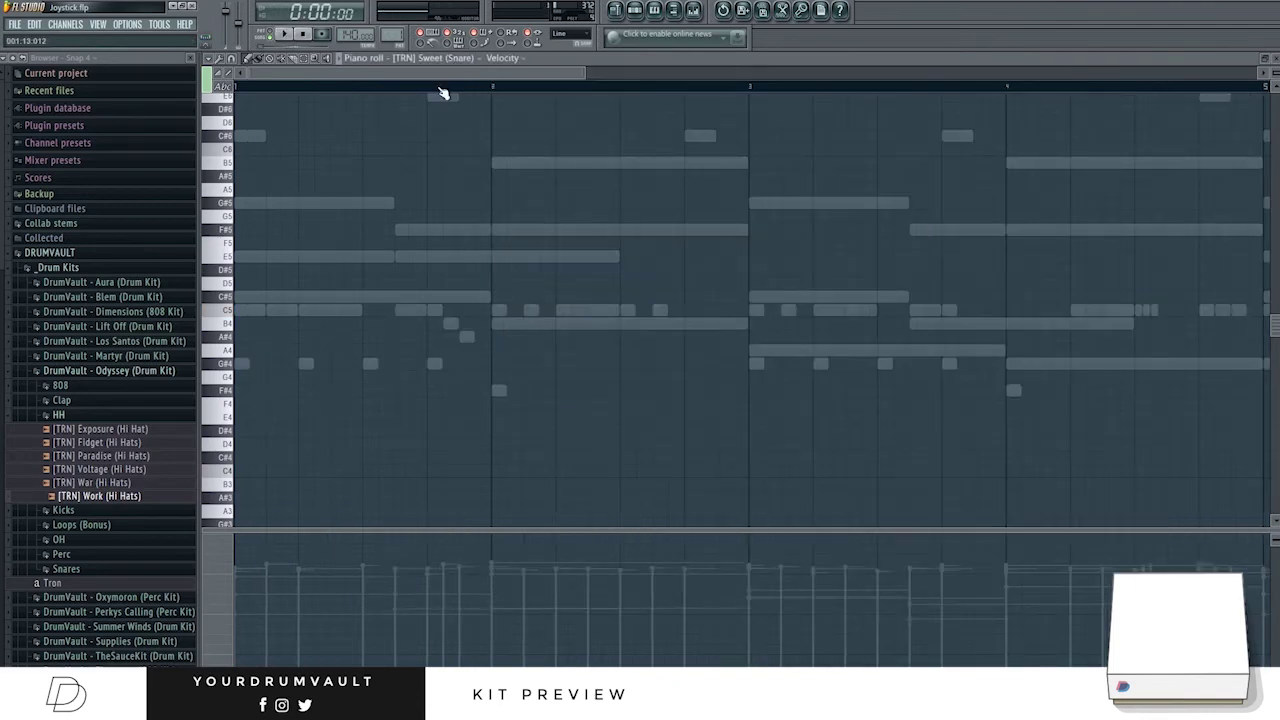
# Place C5 snare hits near the start, middle and later bars of the pattern.
pyautogui.moveTo(479, 316); pyautogui.dragTo(466, 316)
pyautogui.press('space')
pyautogui.click(530, 311)
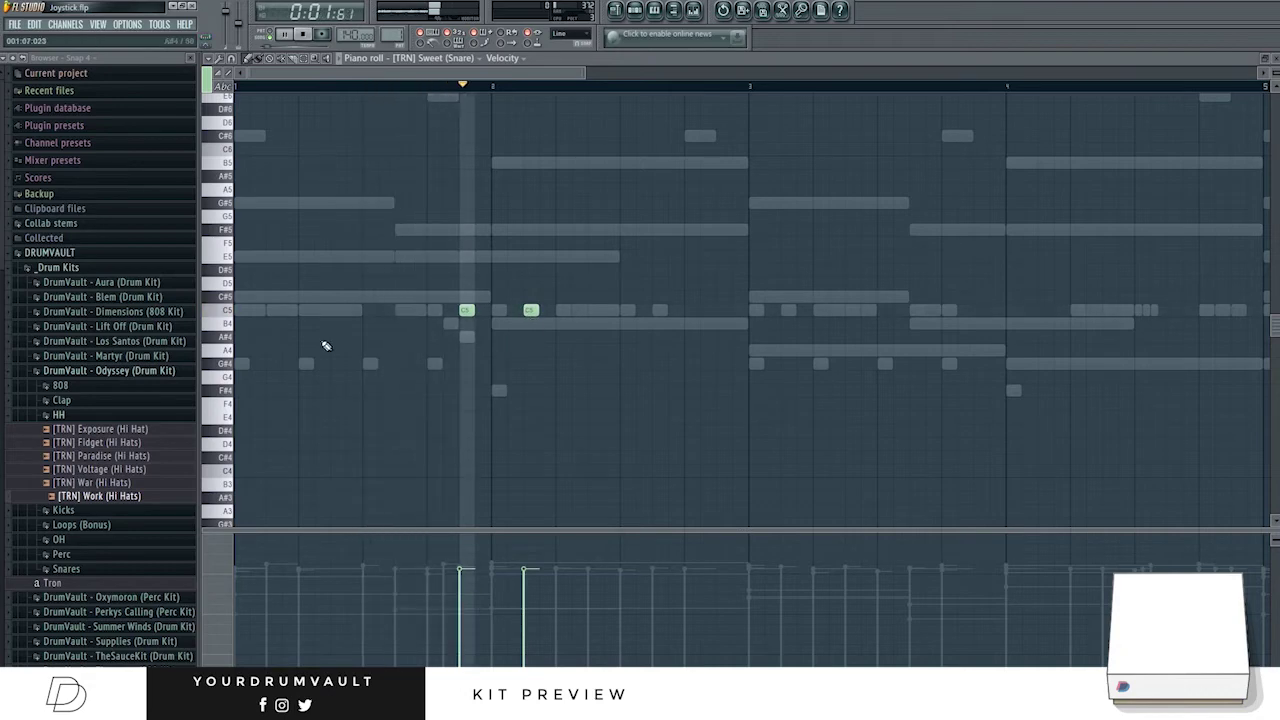
pyautogui.click(271, 311)
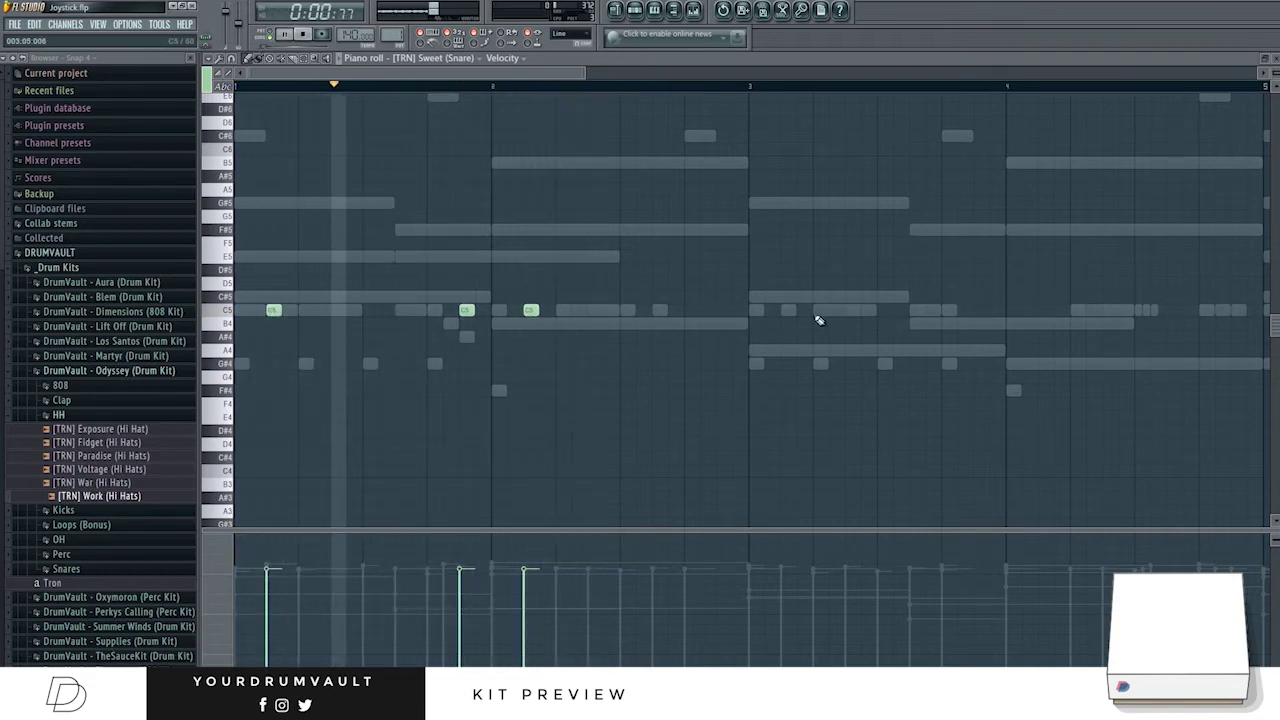
pyautogui.click(788, 311)
pyautogui.click(1045, 311)
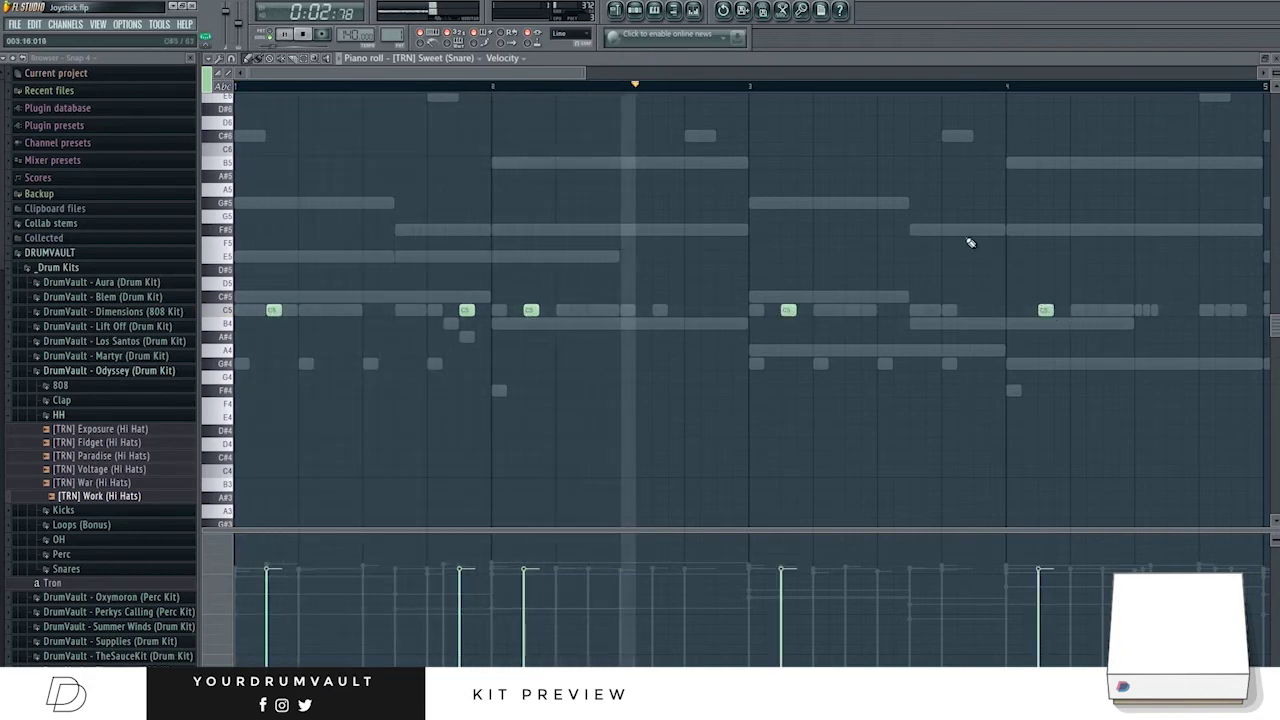
# Delete the misplaced C5 snare hit, add a B4 hit, and select the five C5 hits.
pyautogui.moveTo(590, 74); pyautogui.dragTo(1025, 110)
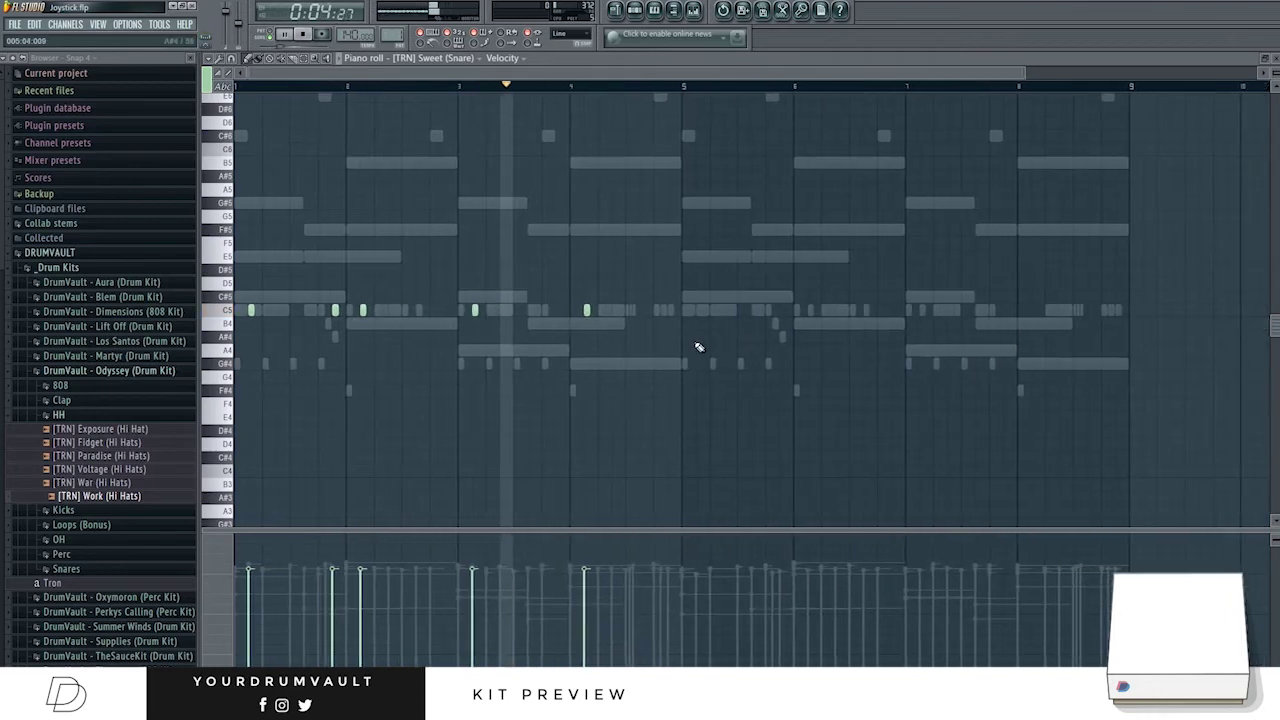
pyautogui.click(558, 311)
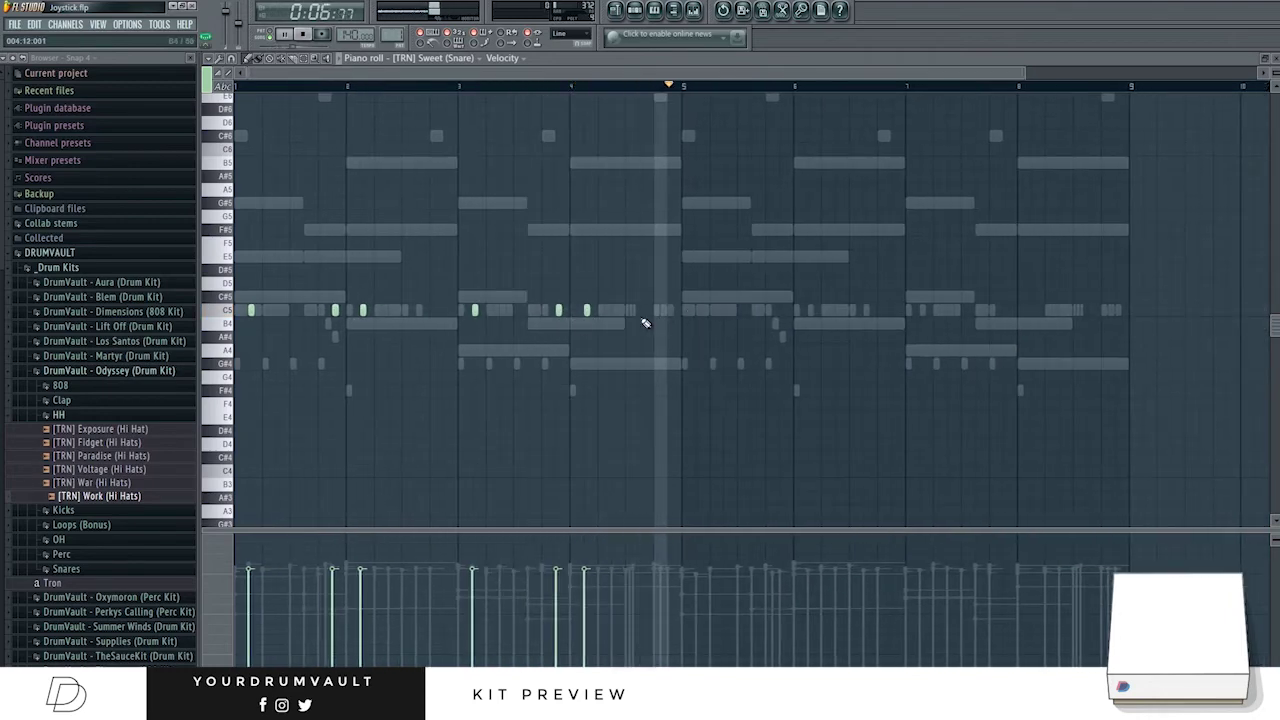
pyautogui.rightClick(558, 311)
pyautogui.click(870, 324)
pyautogui.press('space')
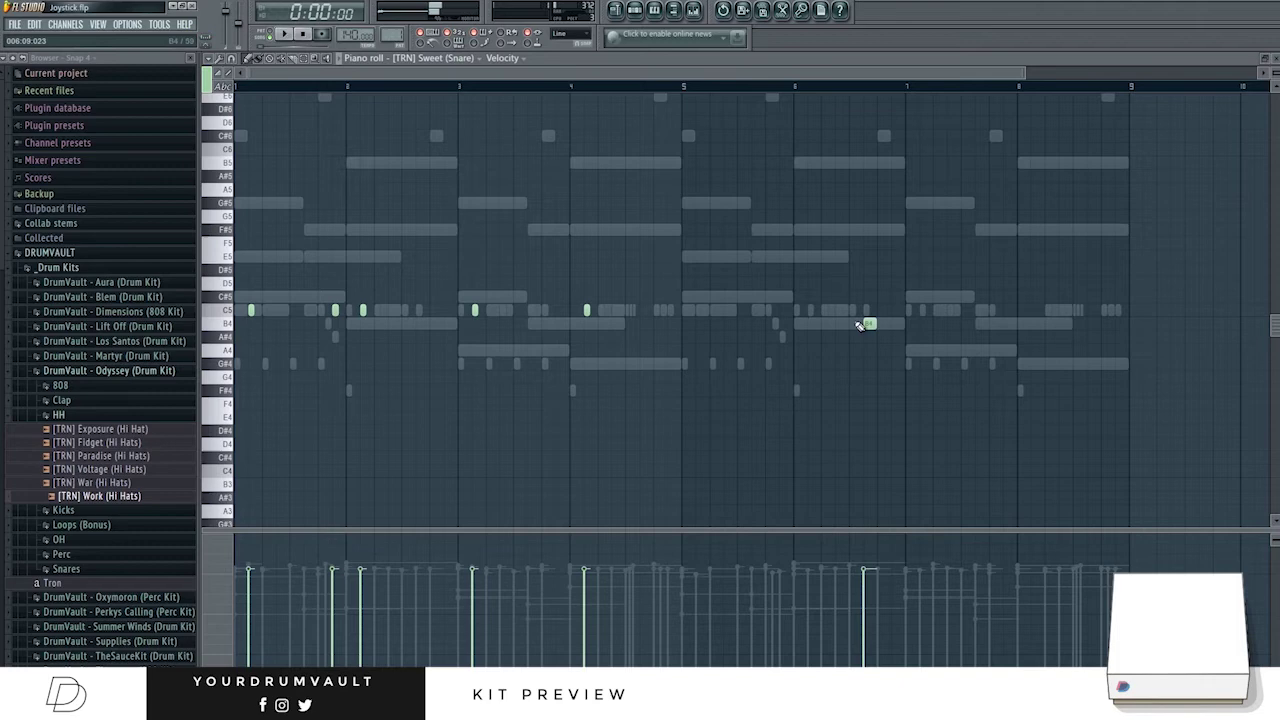
pyautogui.keyDown('ctrl'); pyautogui.moveTo(853, 349); pyautogui.dragTo(232, 168); pyautogui.keyUp('ctrl')
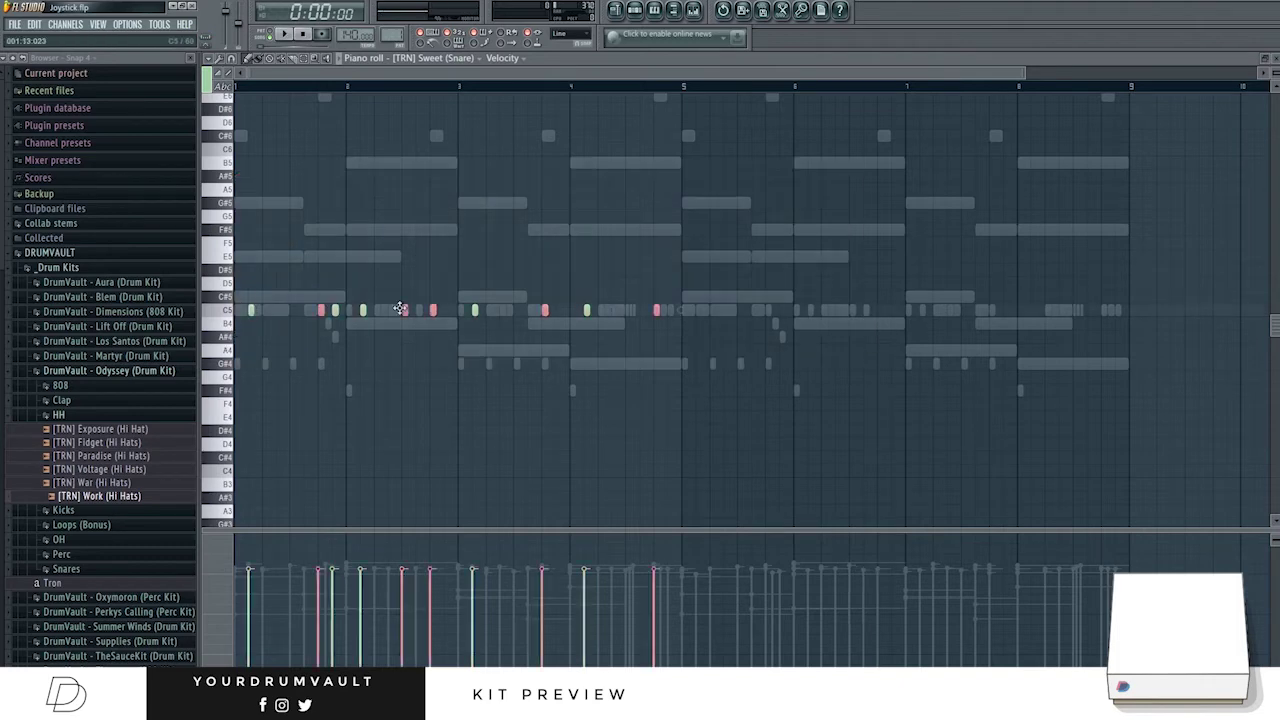
pyautogui.click(645, 10)
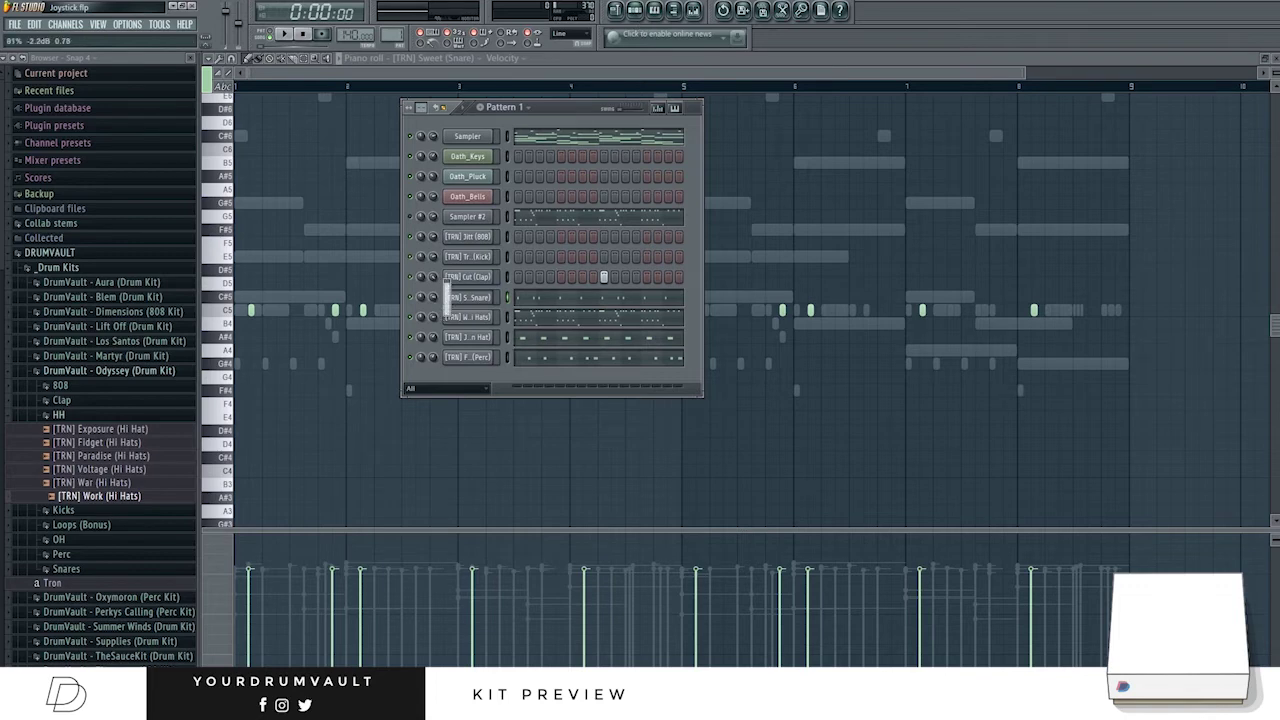
# Play the pattern and check the Jitt (808) notes and the playlist.
pyautogui.press('space')
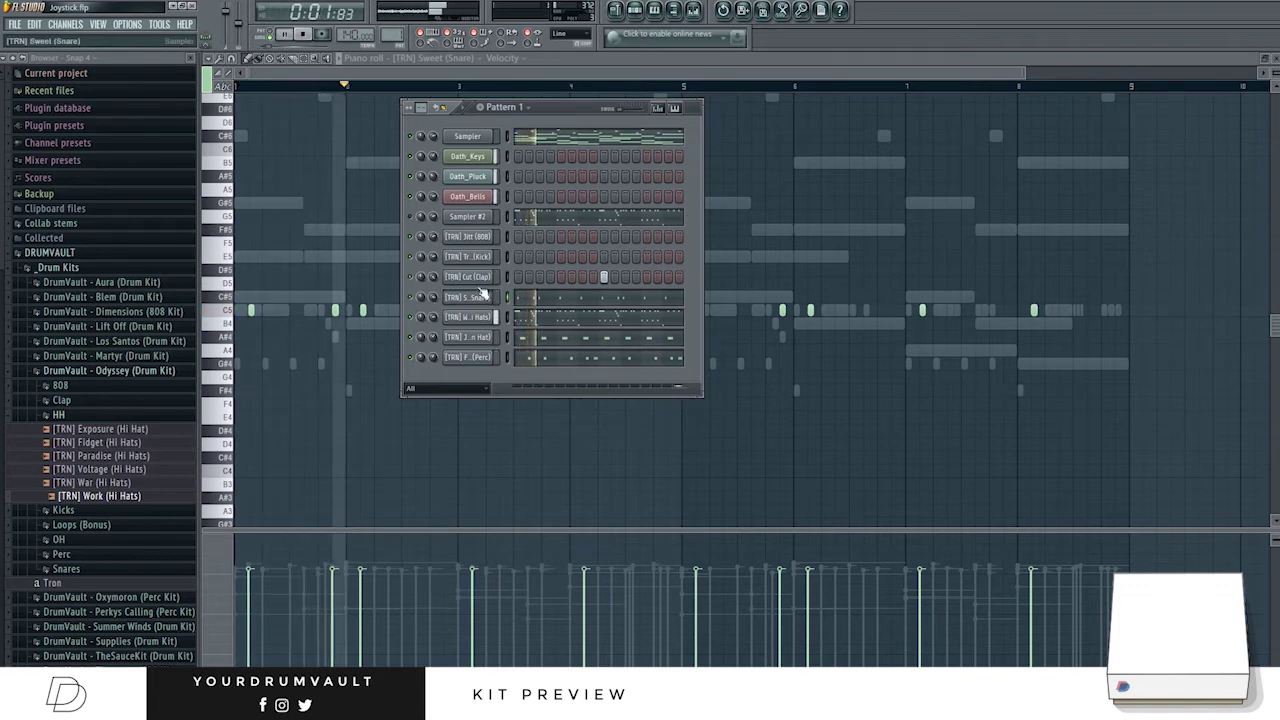
pyautogui.rightClick(487, 241)
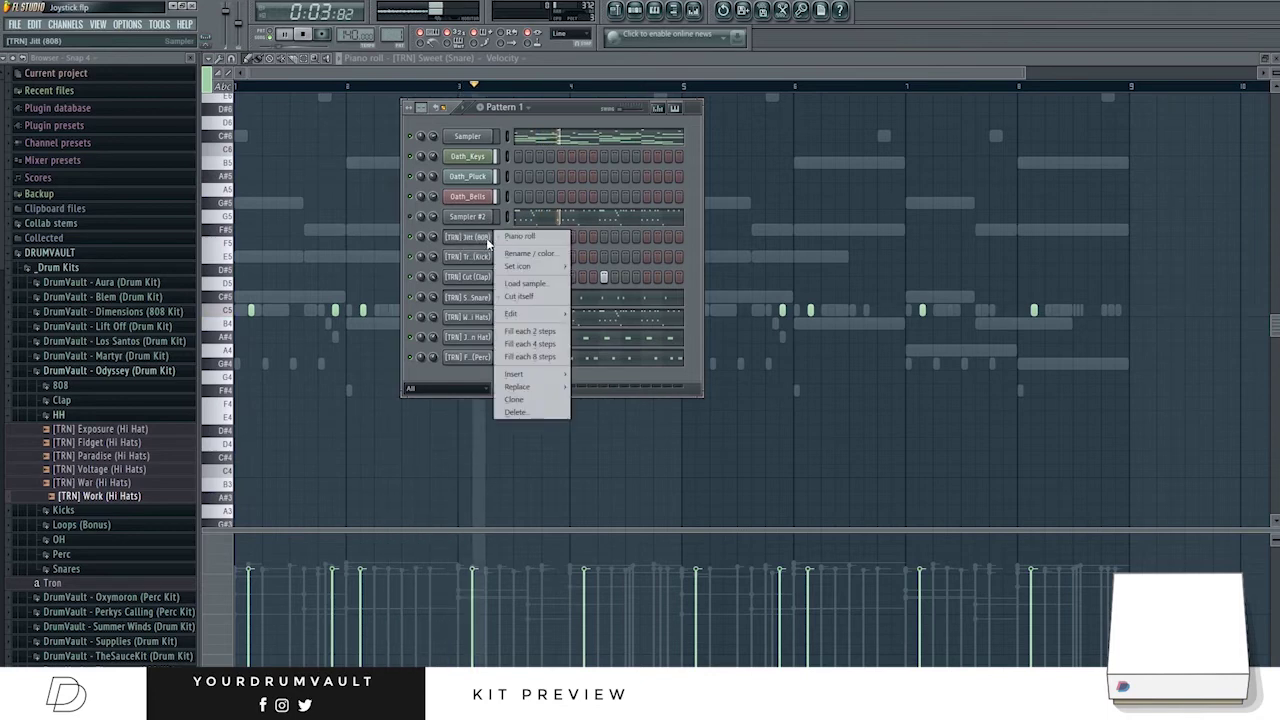
pyautogui.click(522, 240)
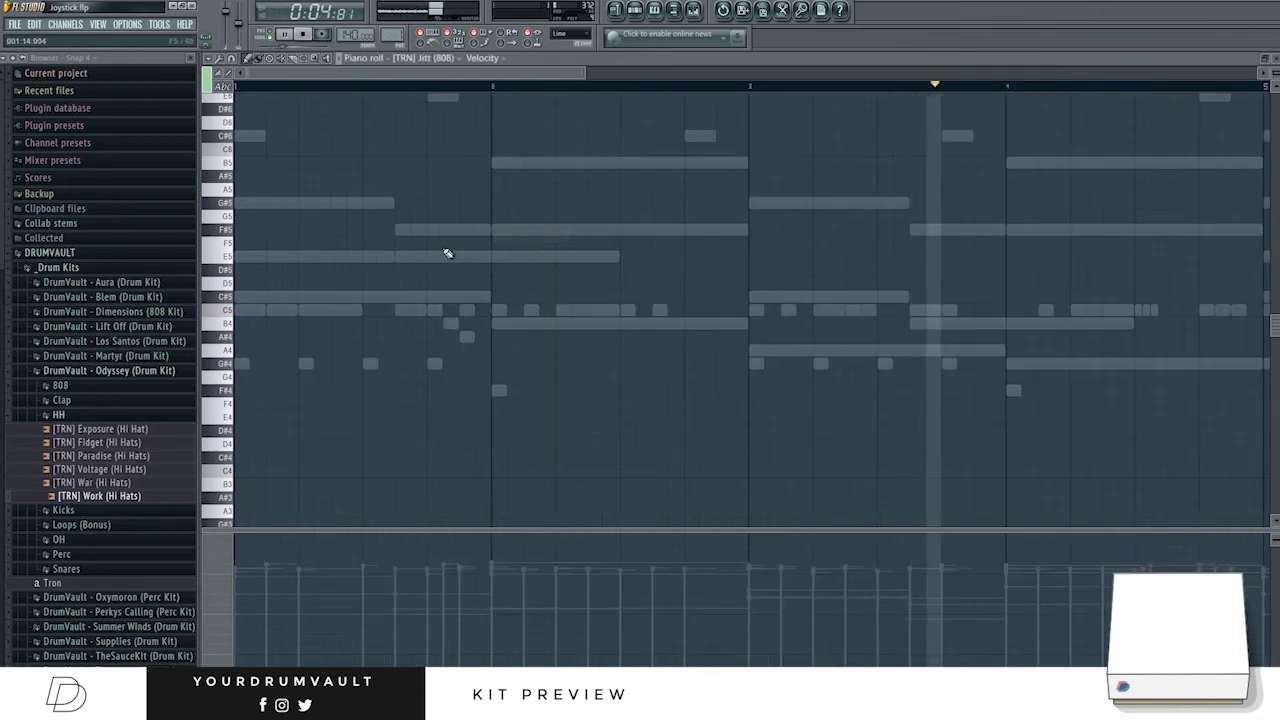
pyautogui.press('F5')
pyautogui.click(636, 12)
pyautogui.press('space')
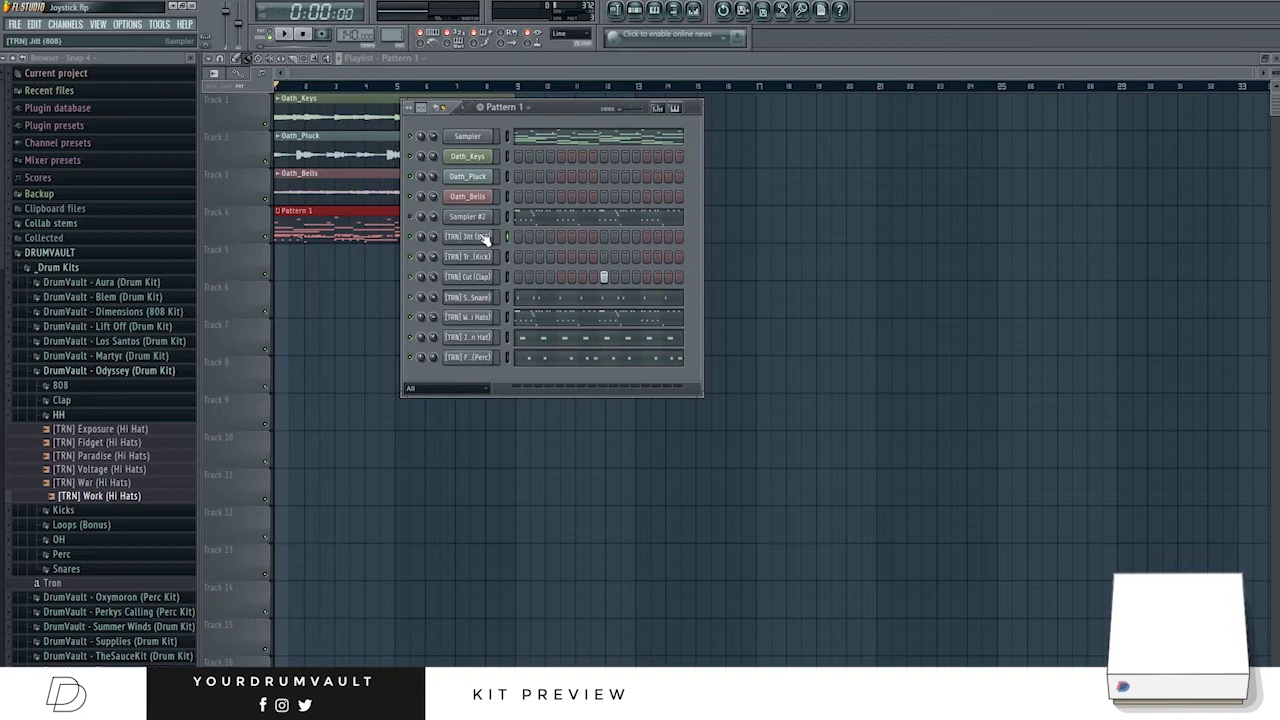
# Enable Cut itself on the Jitt (808) channel and reopen its piano roll.
pyautogui.rightClick(495, 233)
pyautogui.click(489, 246)
pyautogui.click(470, 237)
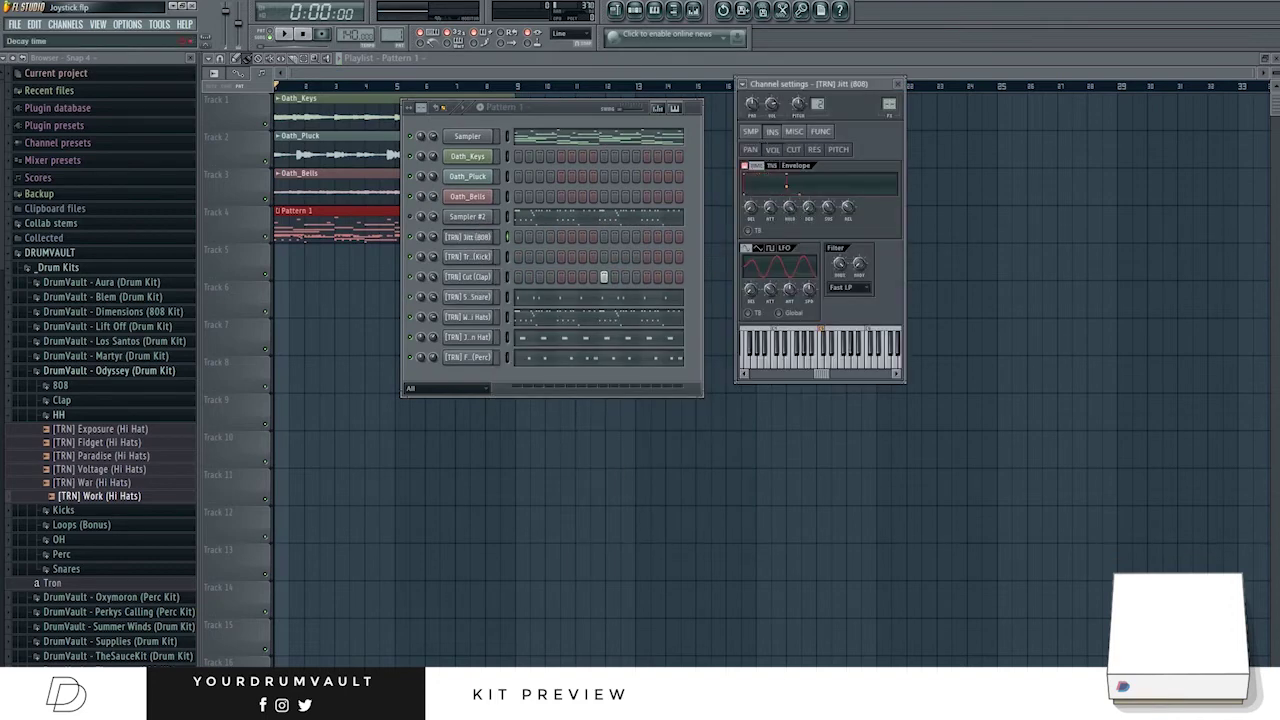
pyautogui.rightClick(493, 235)
pyautogui.click(529, 298)
pyautogui.rightClick(494, 234)
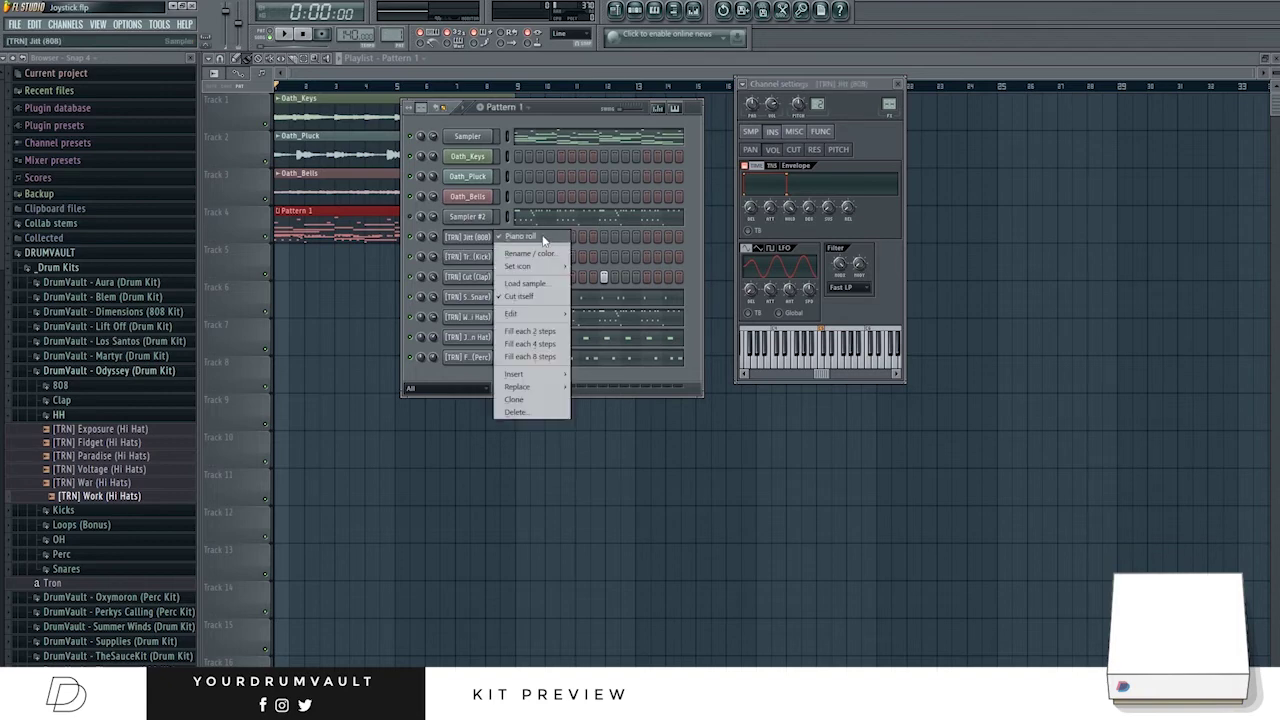
pyautogui.click(480, 242)
pyautogui.click(660, 10)
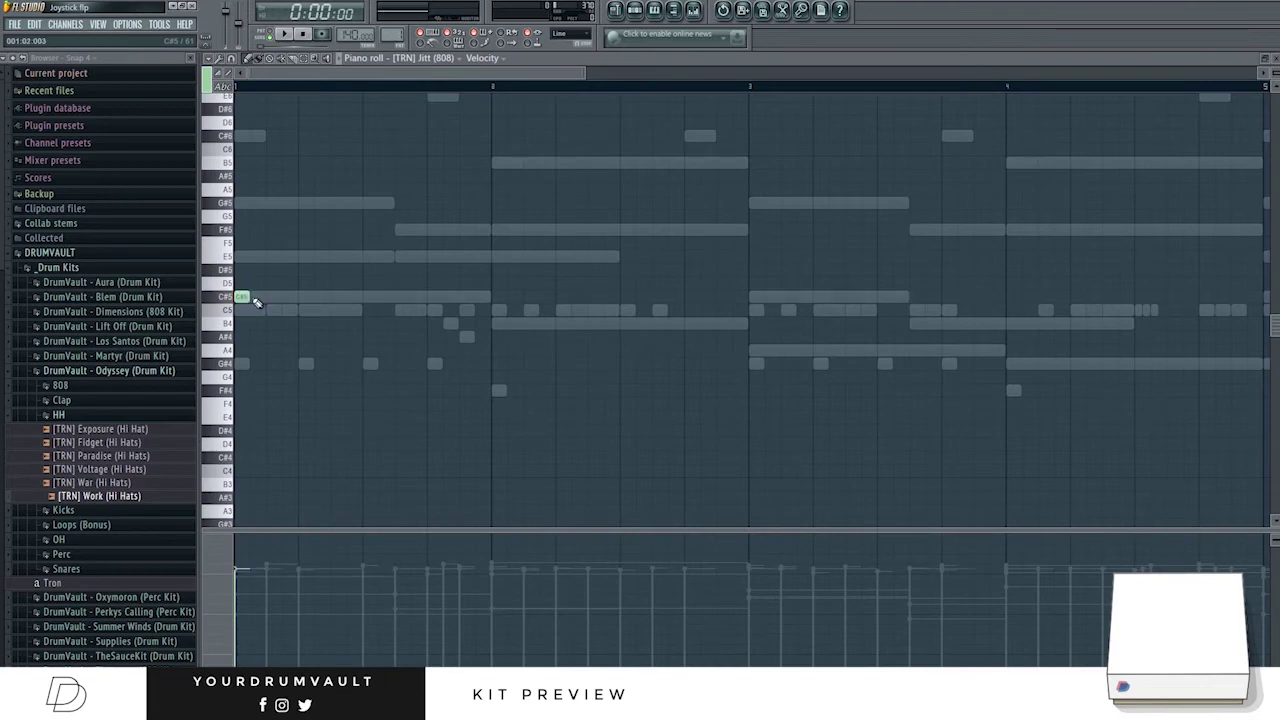
# Remove the stray C#5 and E5 808 notes and transpose the line to C#5.
pyautogui.click(343, 302)
pyautogui.press('space')
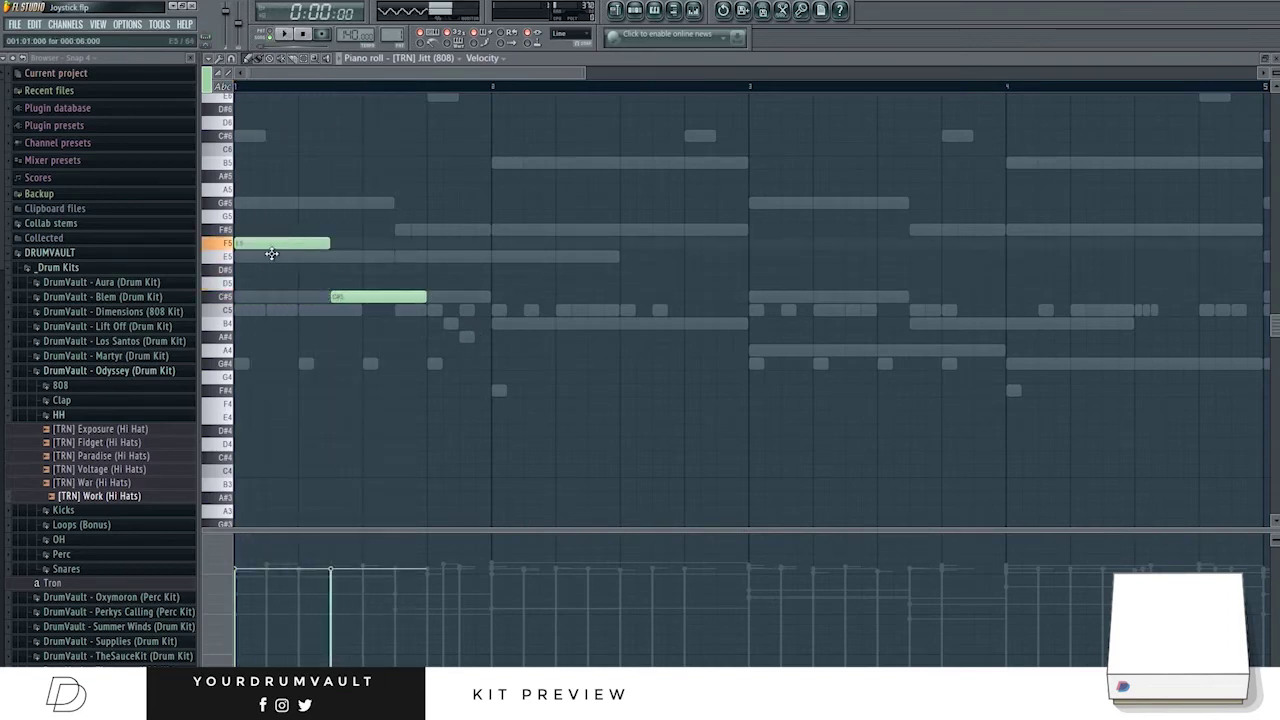
pyautogui.rightClick(345, 296)
pyautogui.press('space')
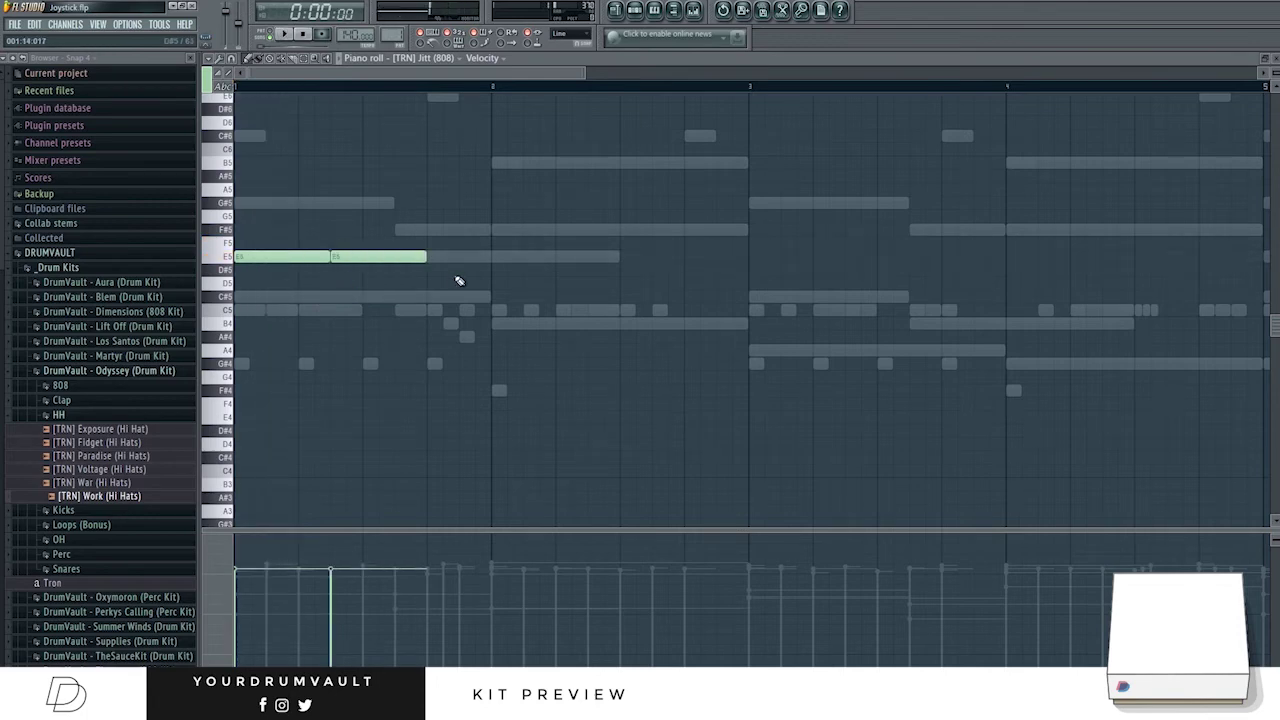
pyautogui.rightClick(300, 257)
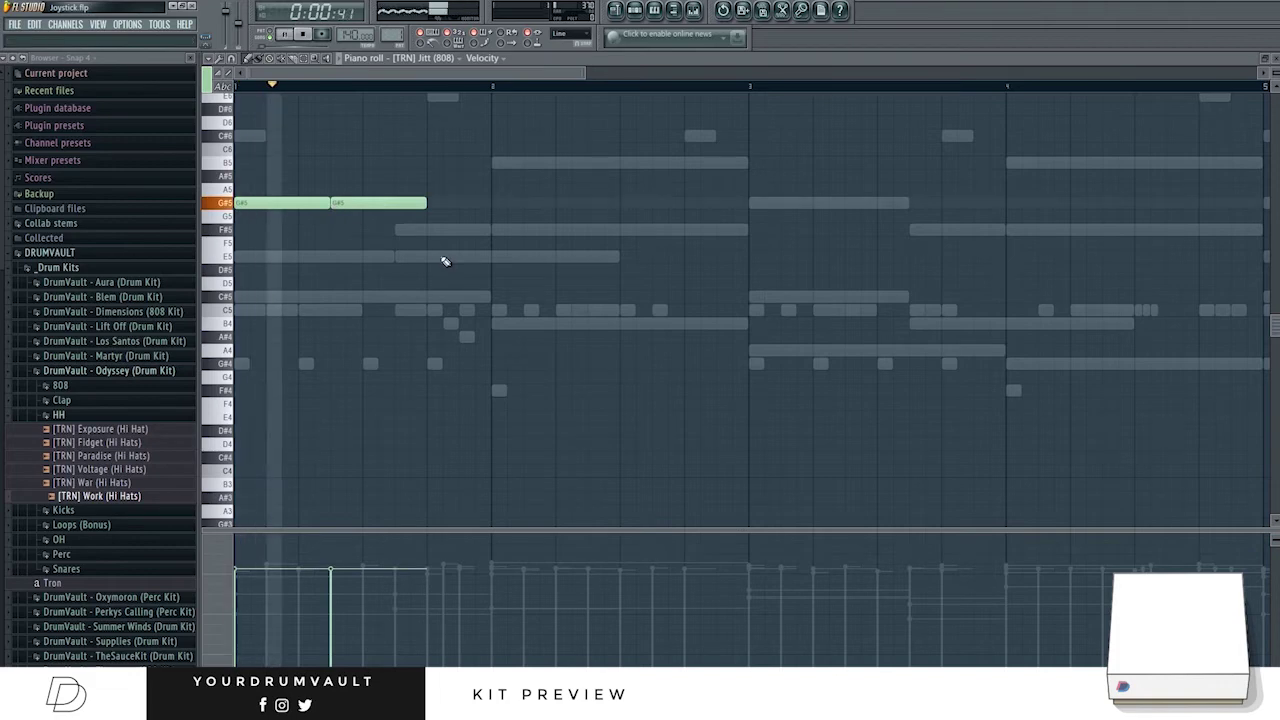
pyautogui.hotkey('ctrl', 'Down')
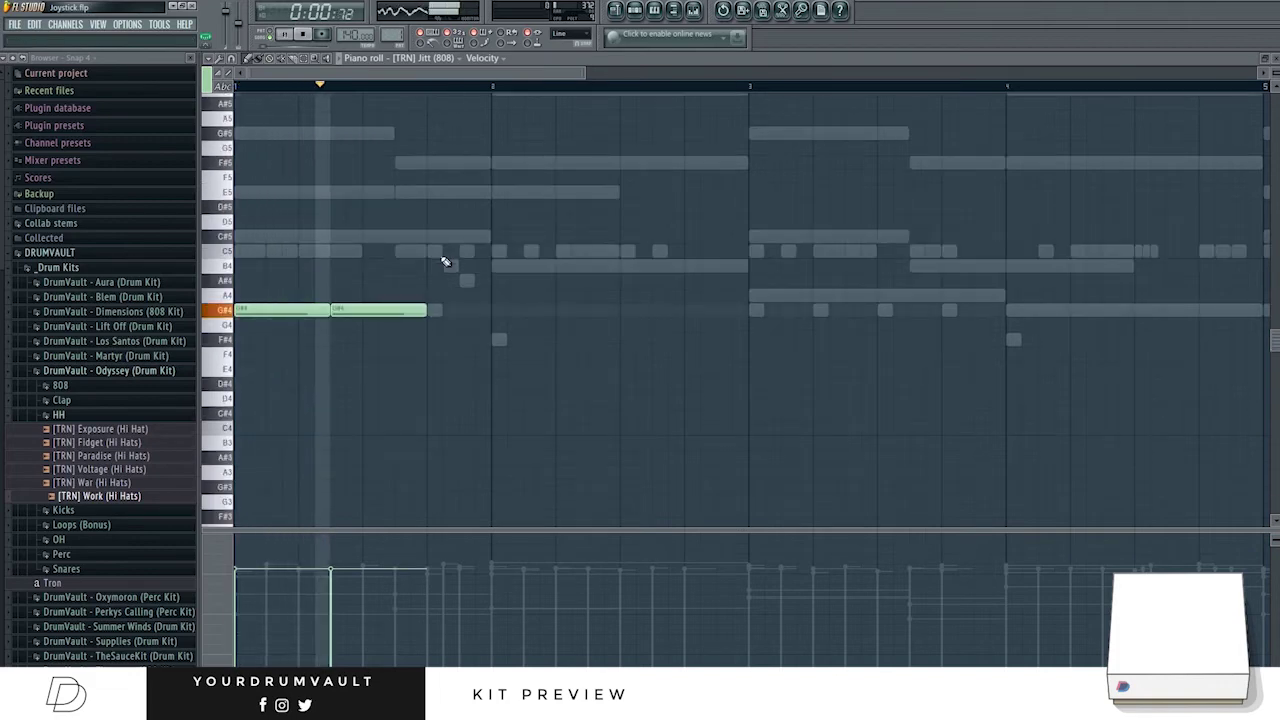
pyautogui.press('space')
pyautogui.hotkey('shift', 'Up')
pyautogui.hotkey('shift', 'Up')
pyautogui.hotkey('shift', 'Up')
pyautogui.hotkey('shift', 'Up')
pyautogui.hotkey('shift', 'Up')
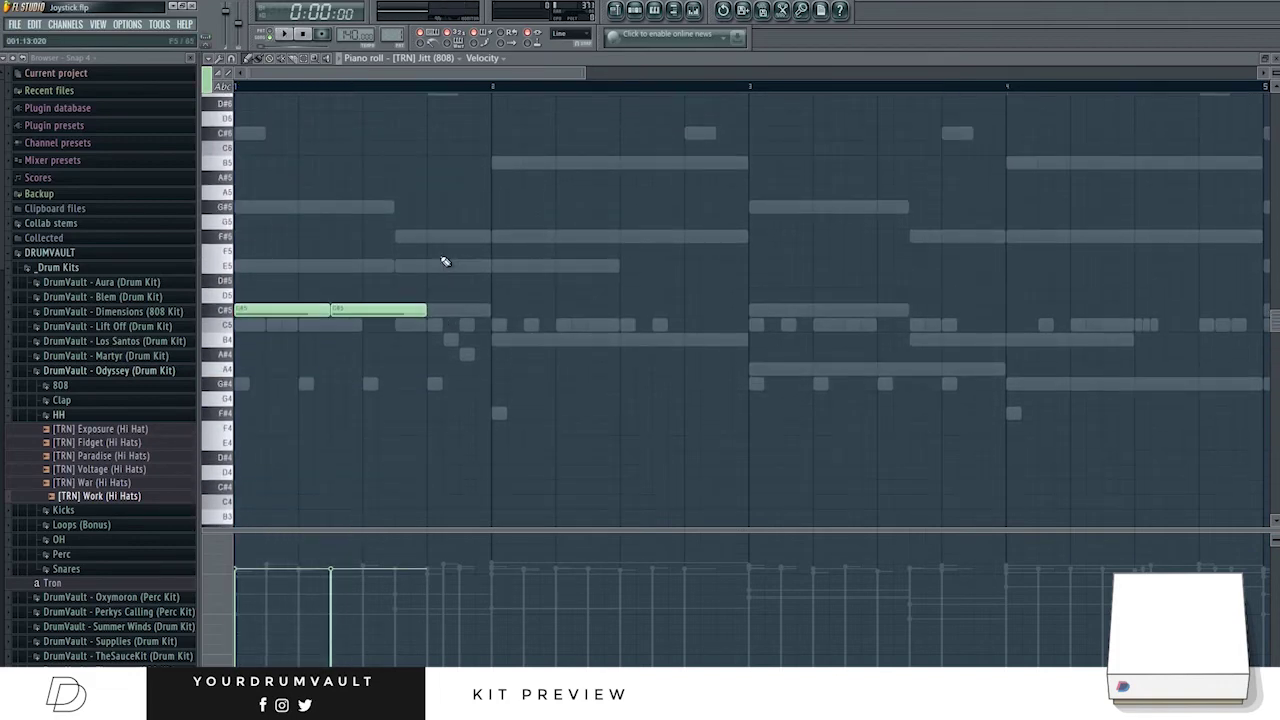
pyautogui.press('space')
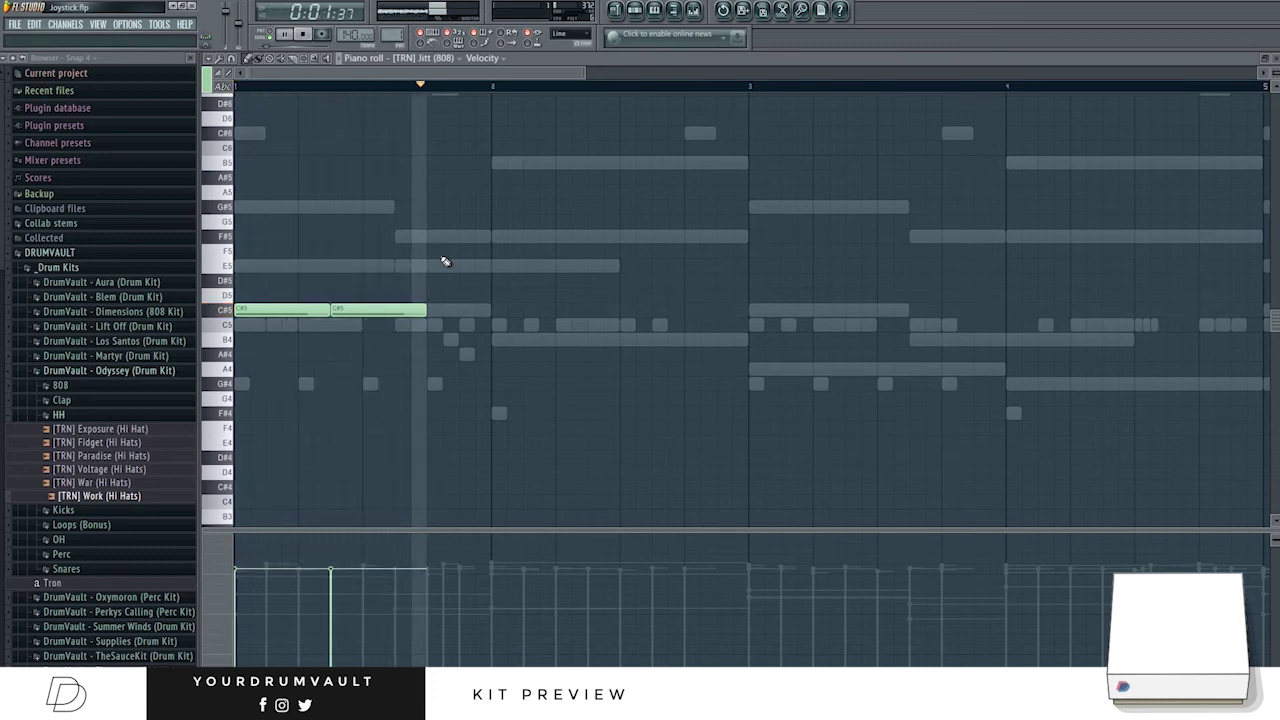
pyautogui.press('space')
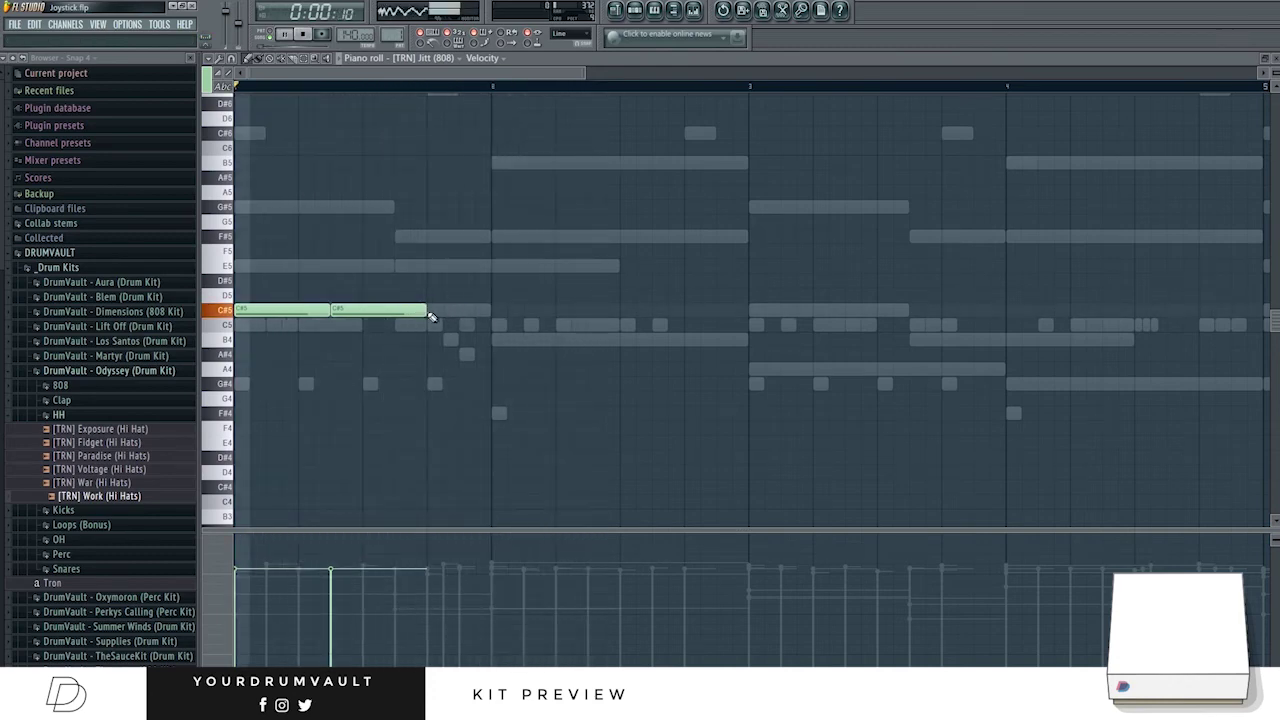
# Lengthen the second C#5 note and add two E5 notes after it.
pyautogui.moveTo(431, 316); pyautogui.dragTo(557, 311)
pyautogui.click(560, 237)
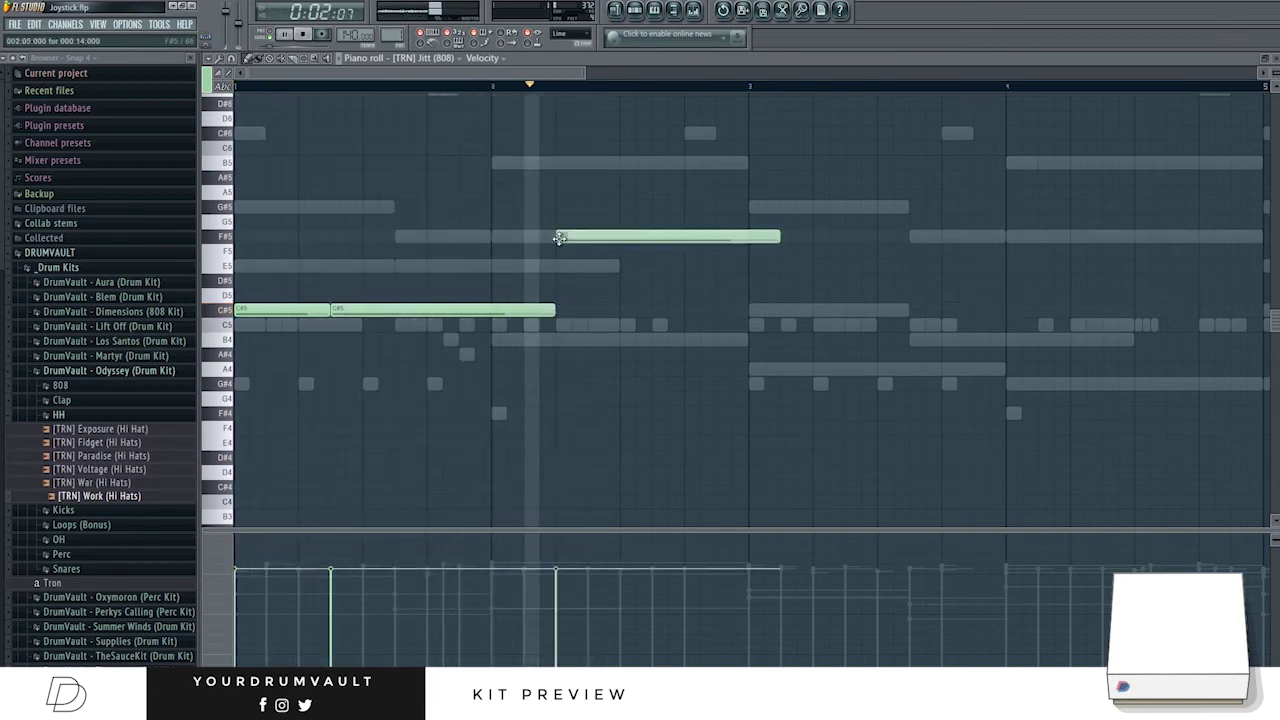
pyautogui.press('space')
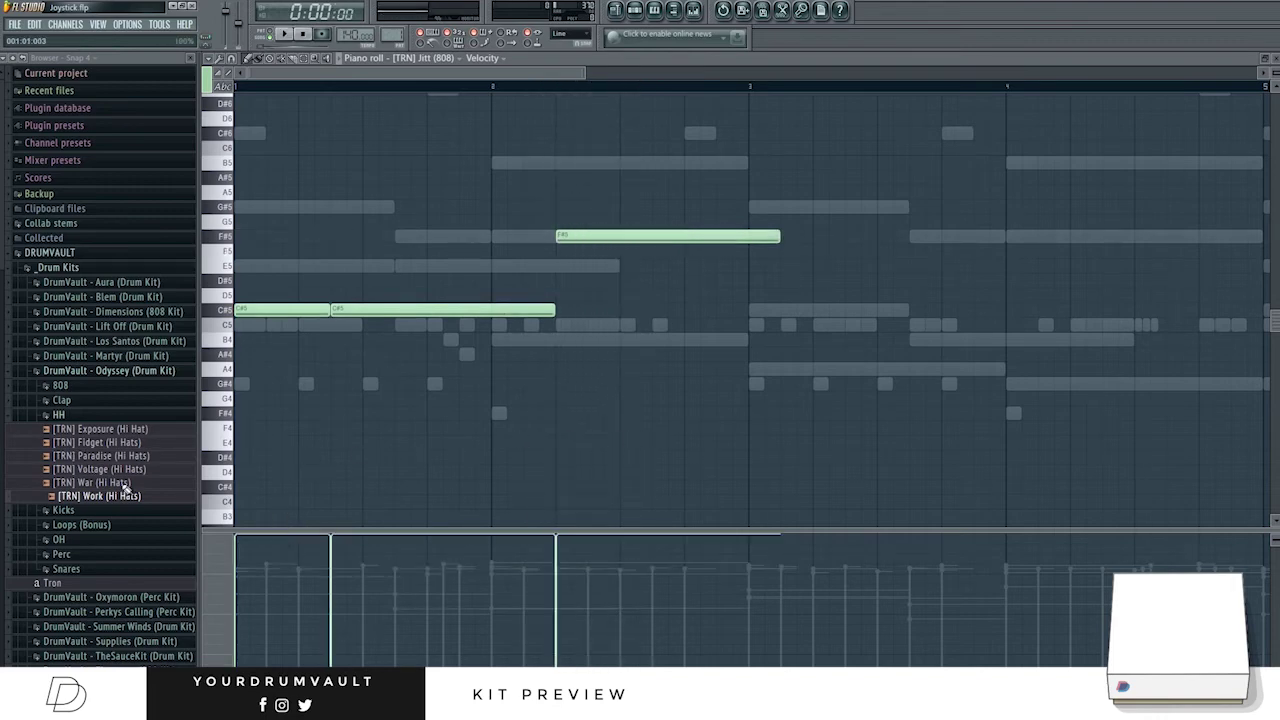
pyautogui.rightClick(580, 237)
pyautogui.click(557, 265)
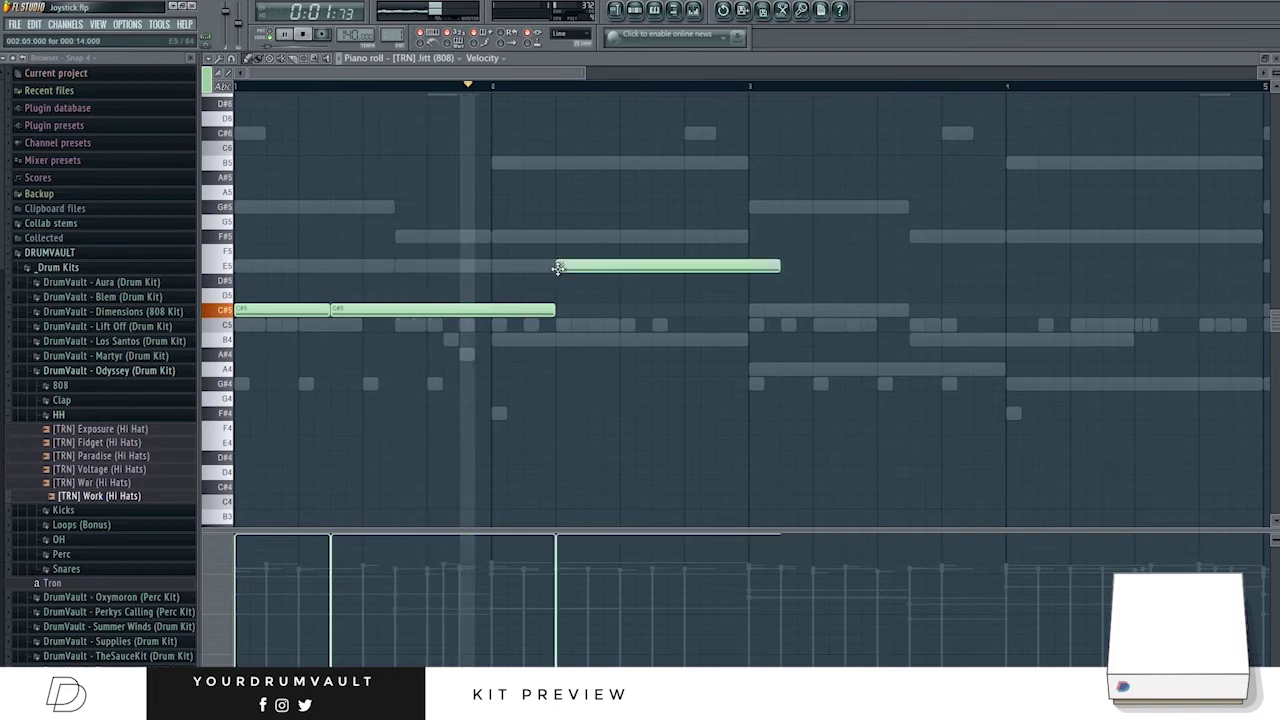
pyautogui.press('space')
pyautogui.moveTo(778, 266); pyautogui.dragTo(748, 266)
pyautogui.press('space')
pyautogui.click(700, 266)
pyautogui.press('space')
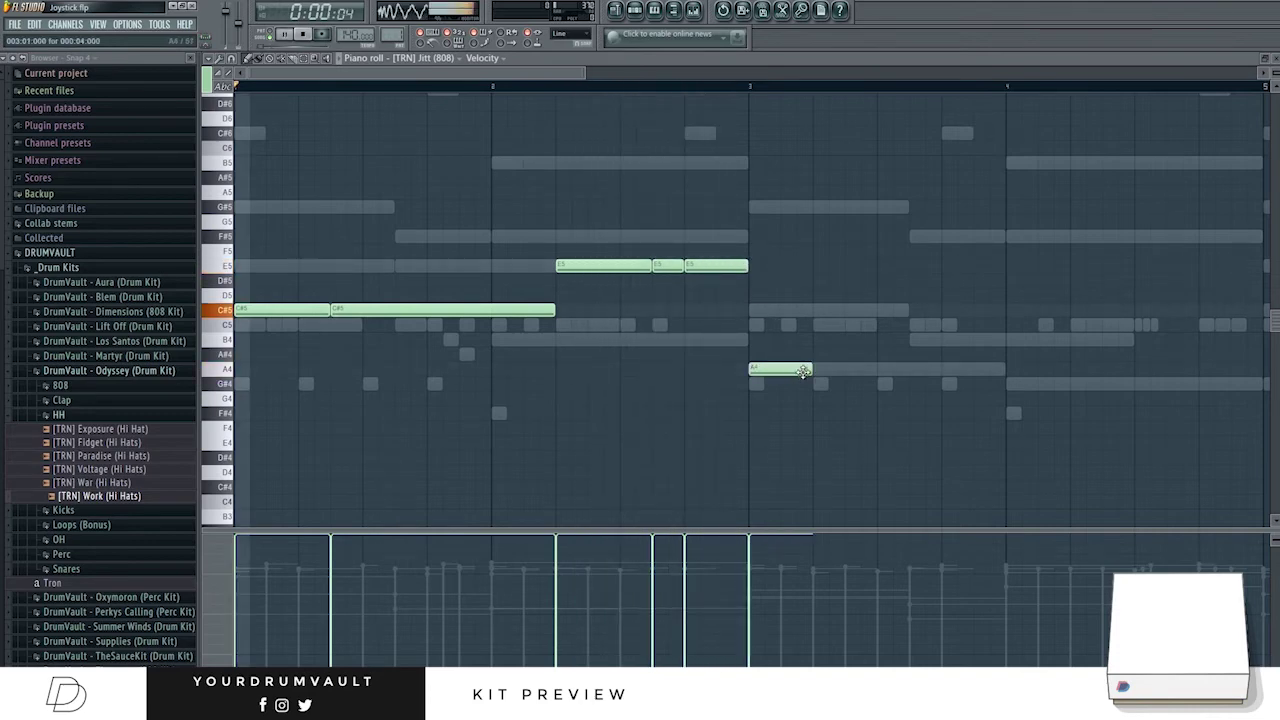
# Add three A4 notes followed by a short G#4 note.
pyautogui.moveTo(803, 372); pyautogui.dragTo(848, 370)
pyautogui.click(851, 370)
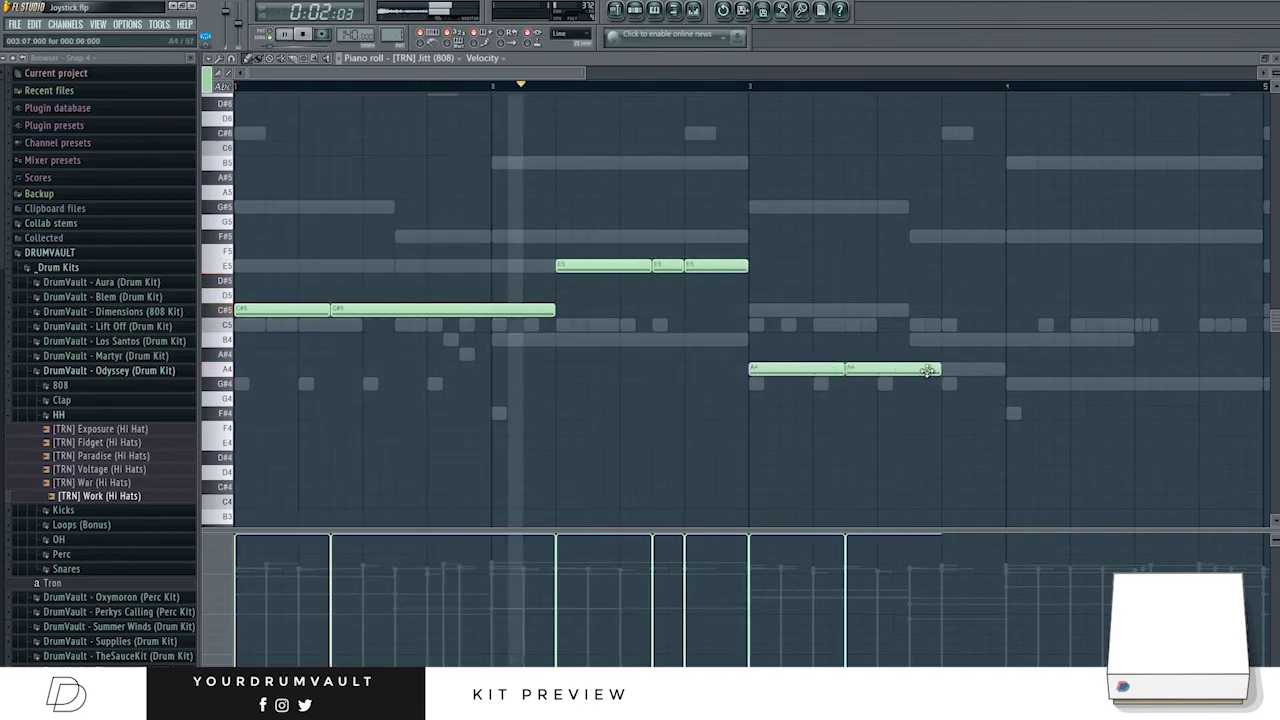
pyautogui.click(946, 370)
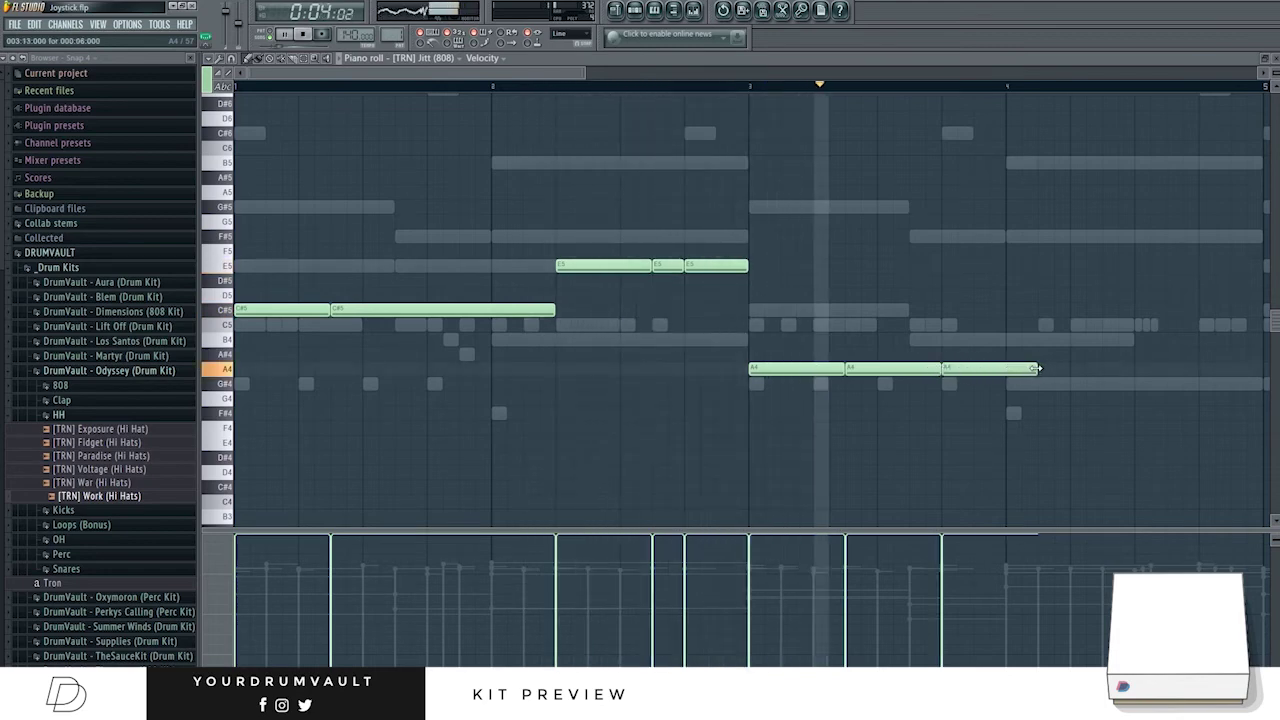
pyautogui.moveTo(1036, 368); pyautogui.dragTo(1069, 368)
pyautogui.click(1076, 384)
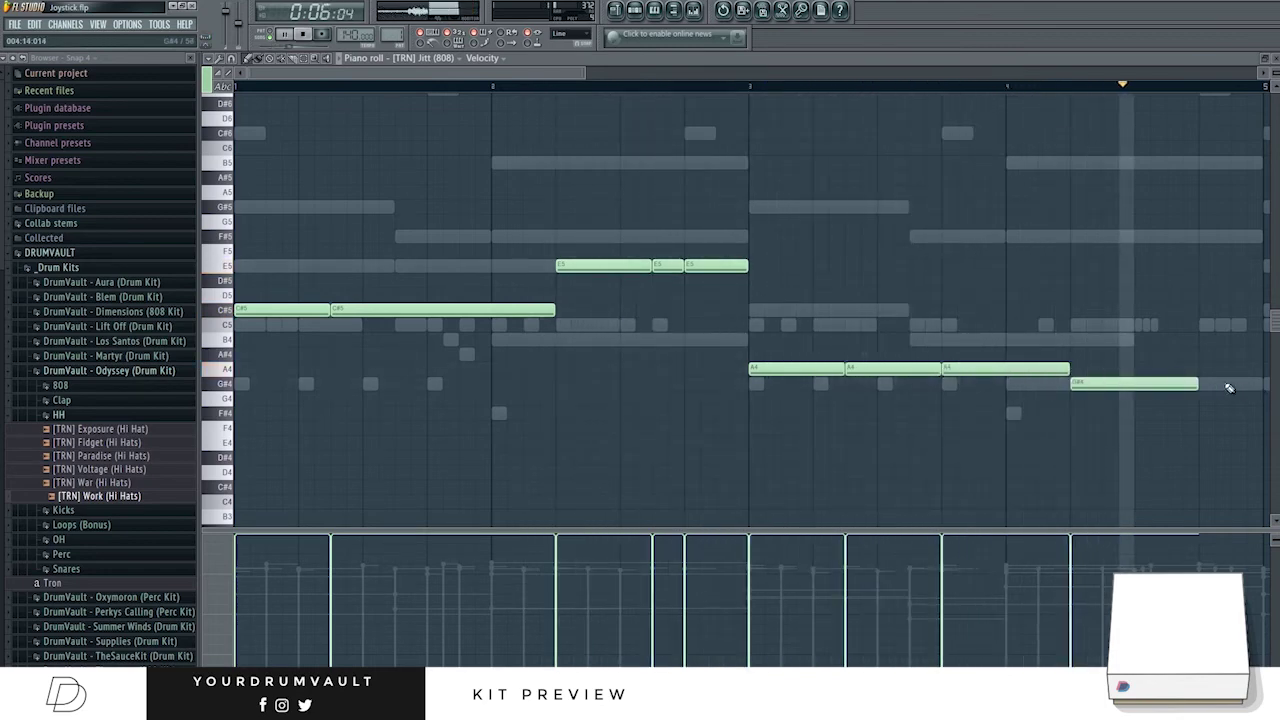
pyautogui.press('space')
pyautogui.moveTo(1200, 386); pyautogui.dragTo(1167, 386)
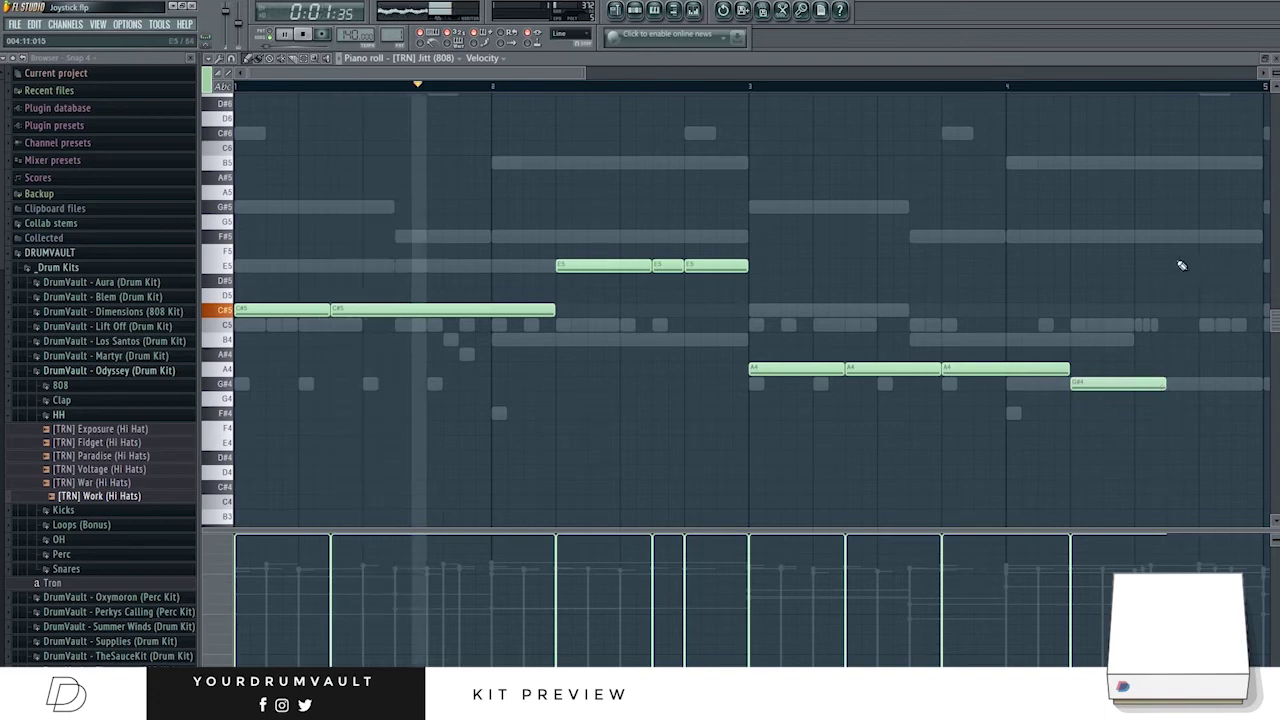
# End bar 4 with a short B5 note and two short F#5 notes.
pyautogui.click(1172, 162)
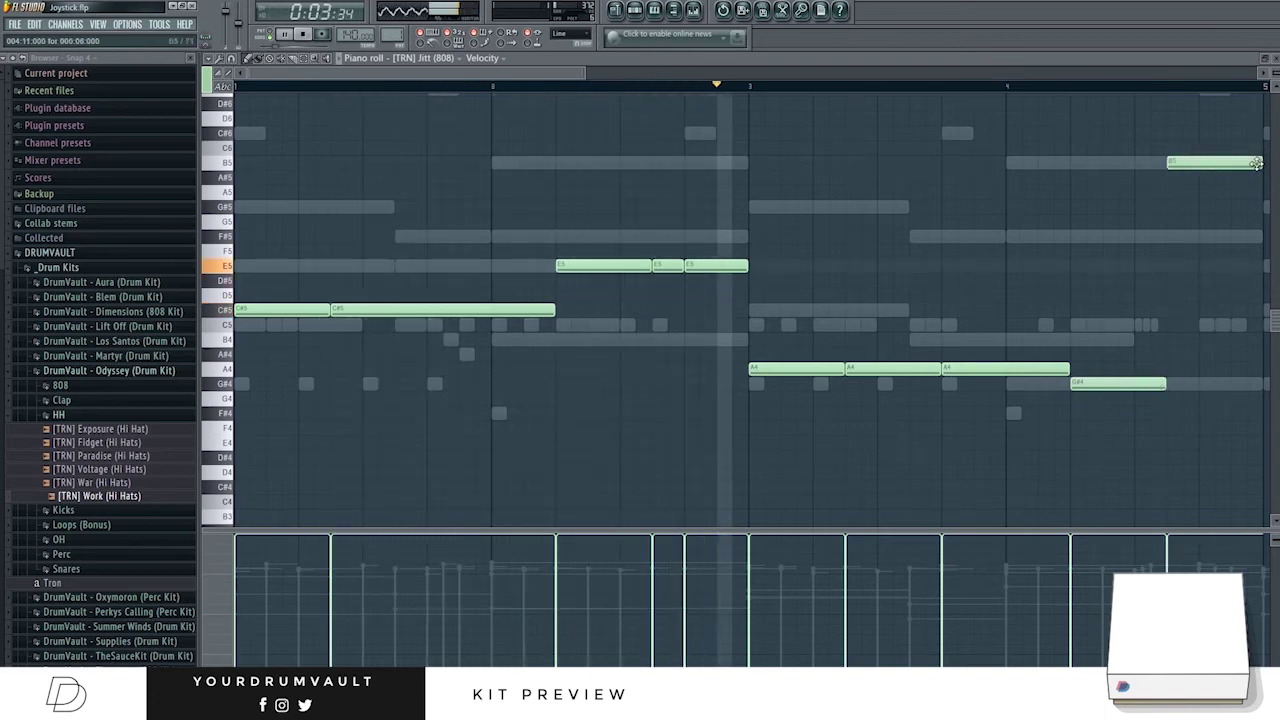
pyautogui.moveTo(1258, 163); pyautogui.dragTo(1197, 163)
pyautogui.click(1207, 236)
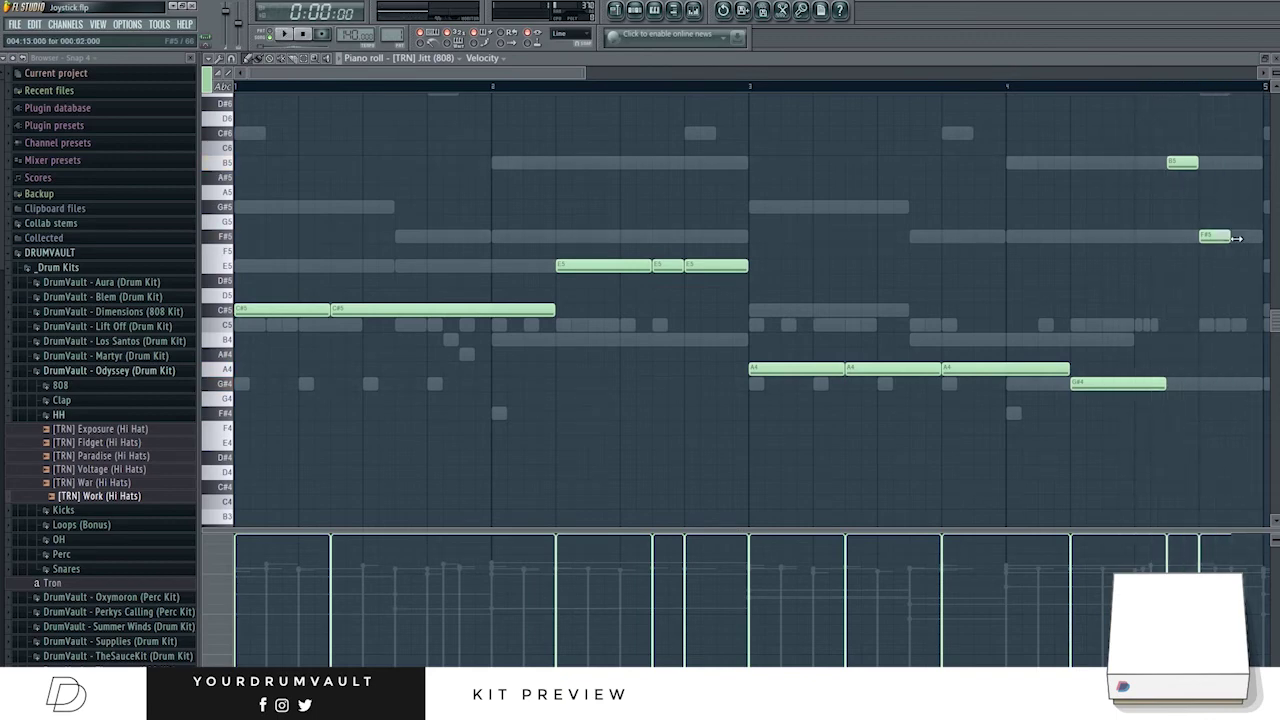
pyautogui.click(1237, 237)
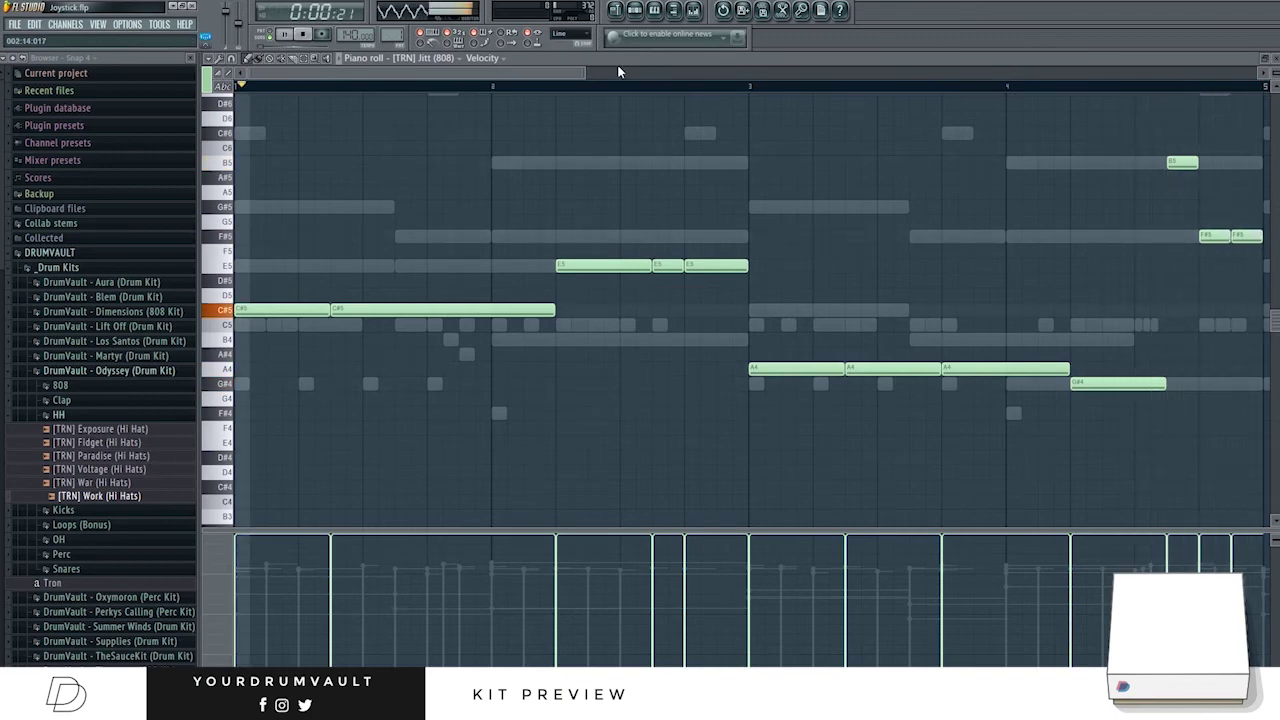
# Duplicate the whole four-bar 808 line into bars 5–8 with Ctrl+A and Ctrl+B.
pyautogui.moveTo(588, 73); pyautogui.dragTo(1160, 73)
pyautogui.hotkey('ctrl', 'a')
pyautogui.hotkey('ctrl', 'b')
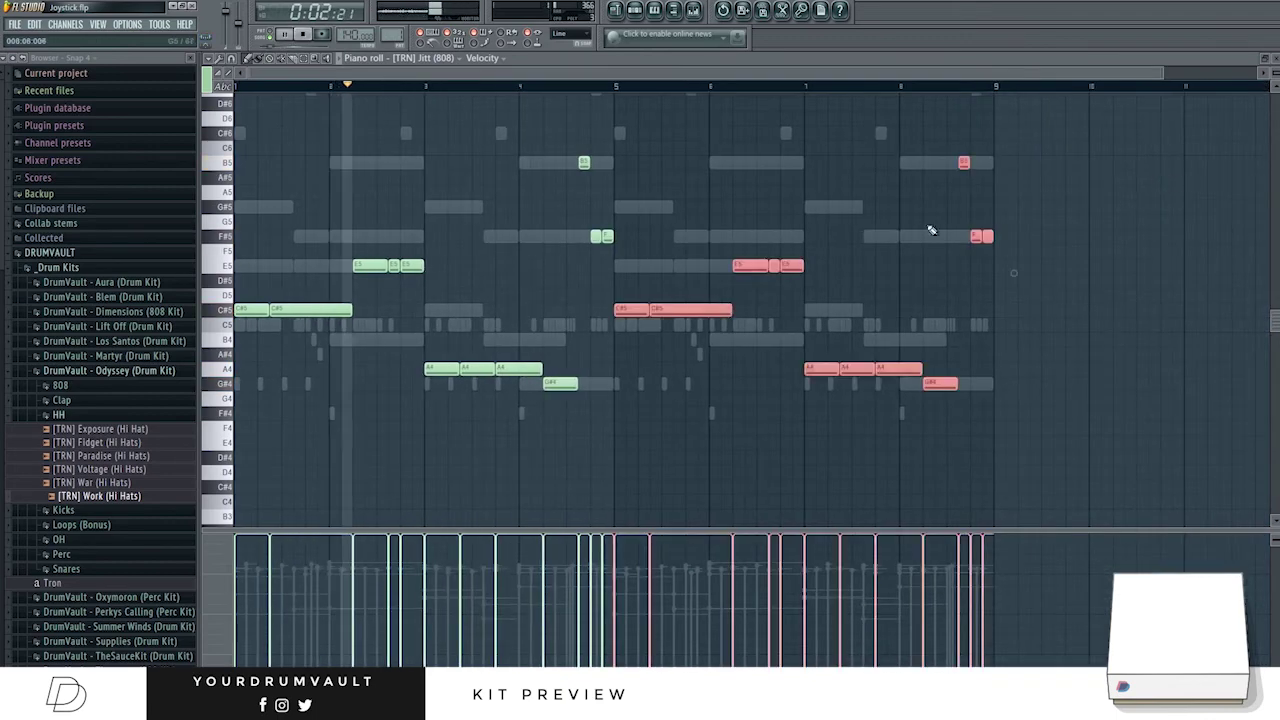
pyautogui.hotkey('ctrl', 'd')
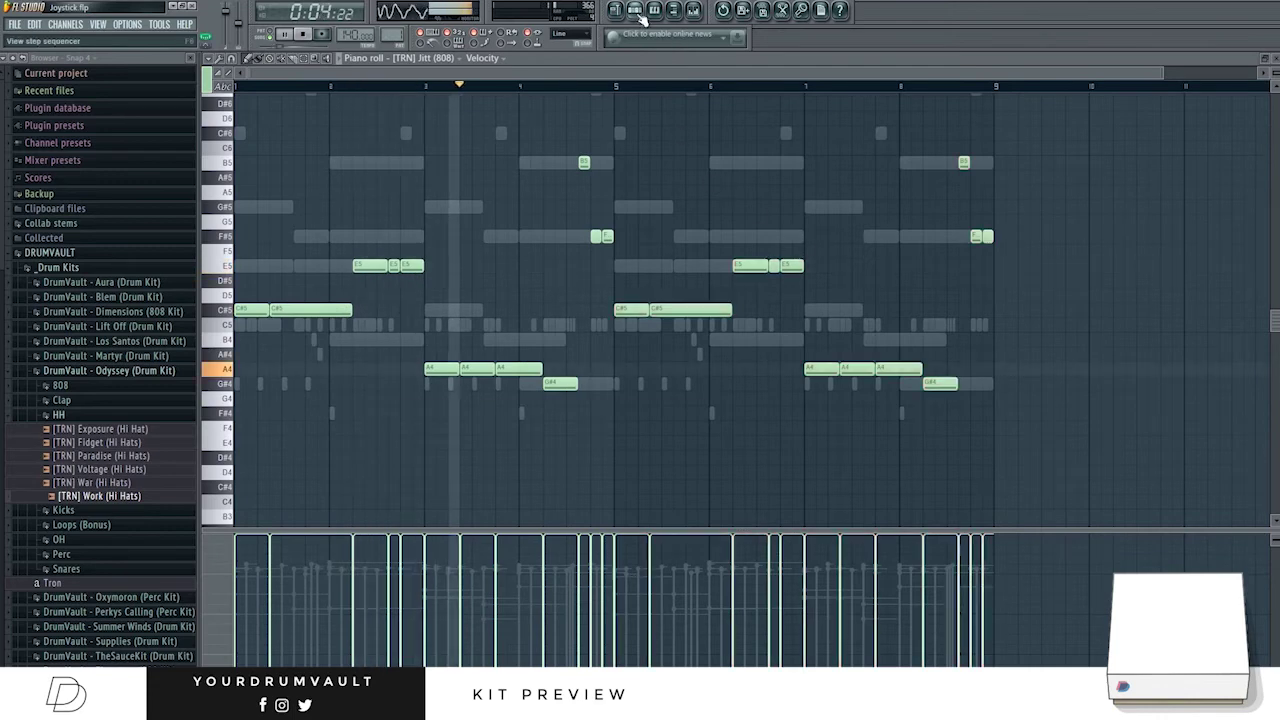
pyautogui.press('F6')
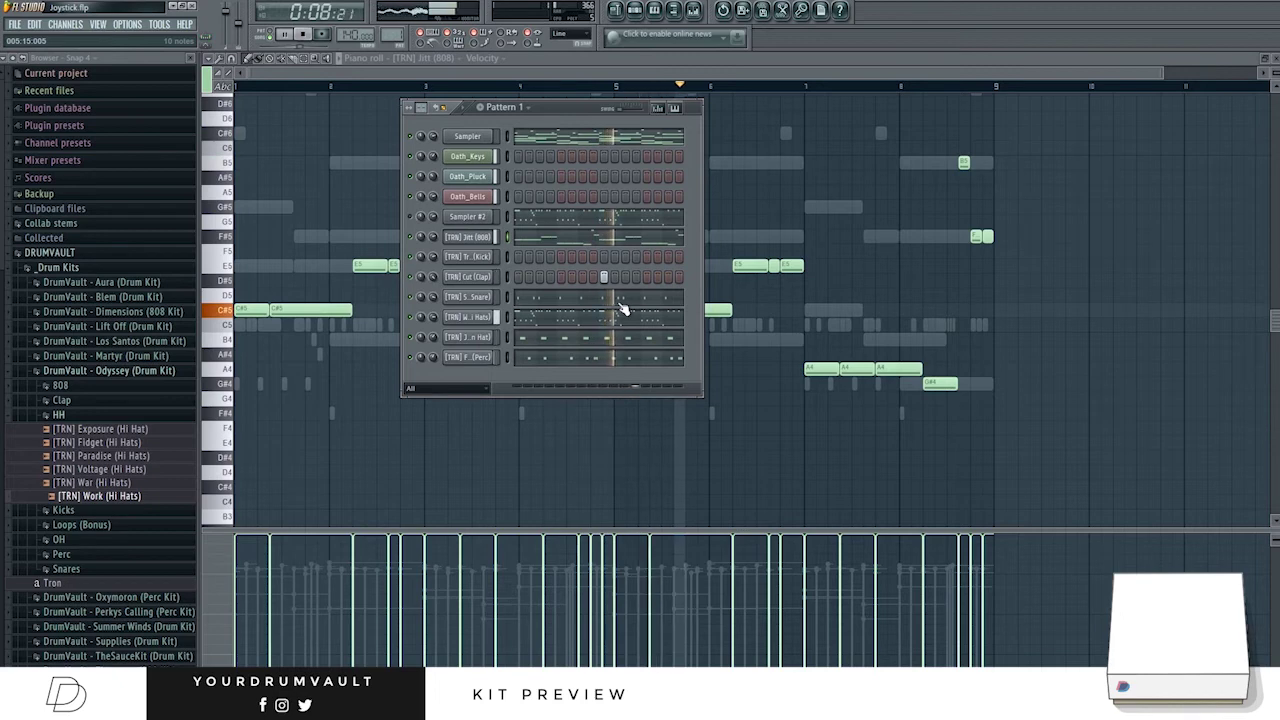
# Place C5 kick hits along bars 1–8 in the [TRN] Trust (Kick) piano roll.
pyautogui.rightClick(473, 278)
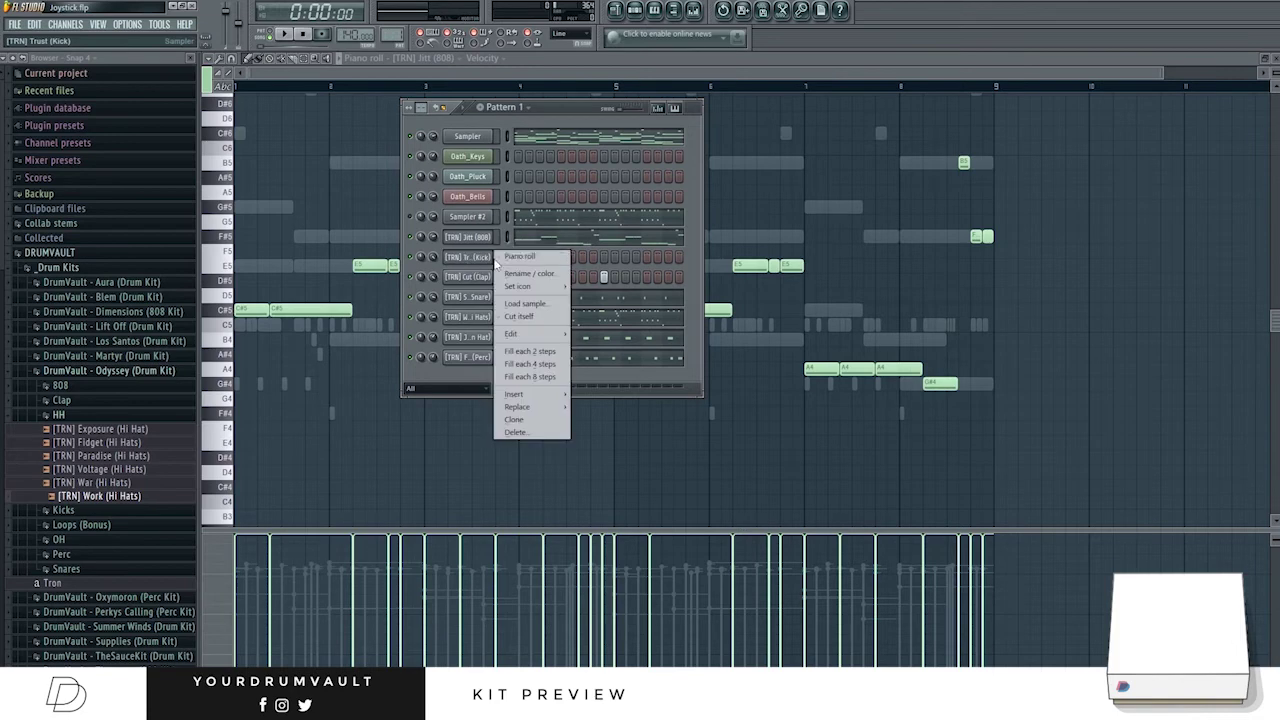
pyautogui.click(505, 258)
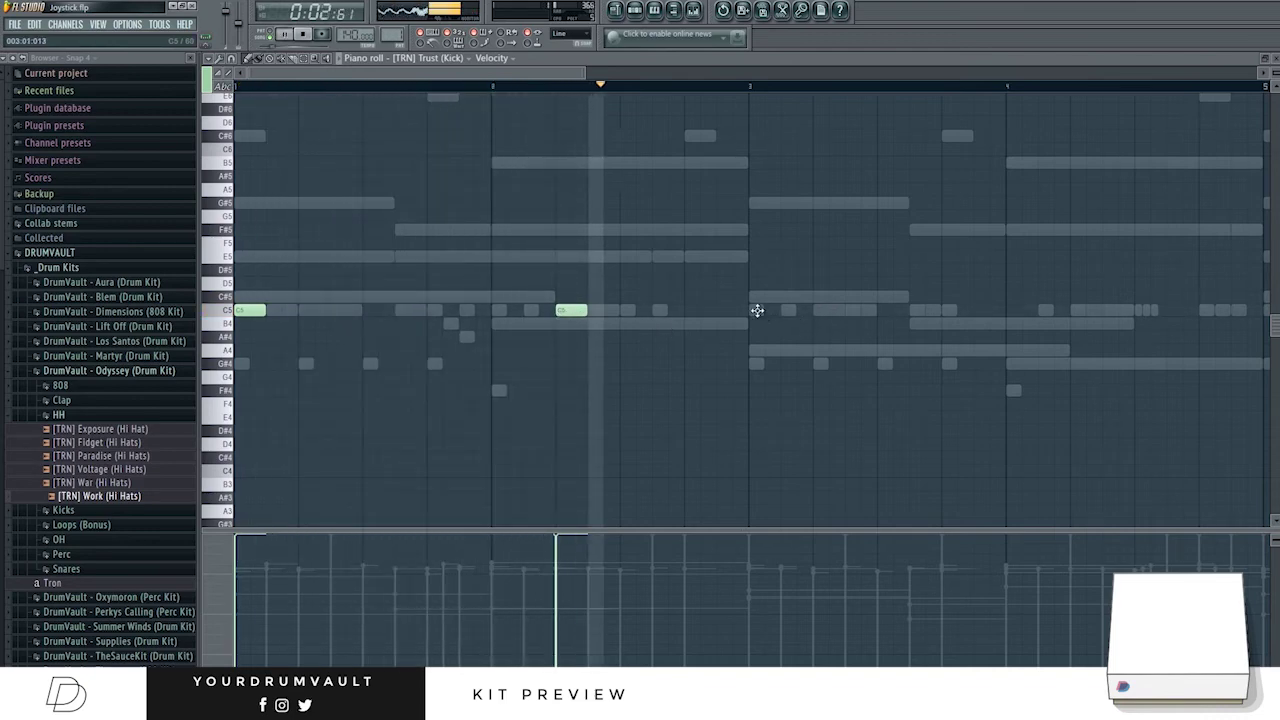
pyautogui.click(760, 311)
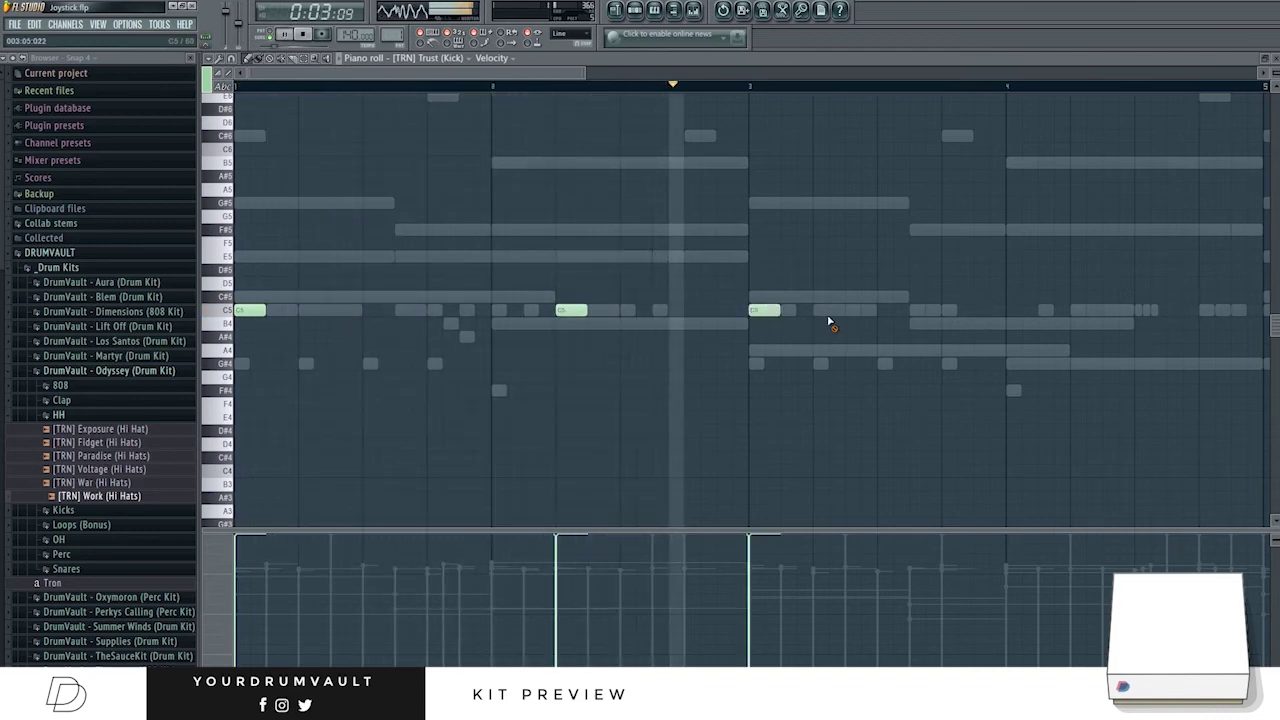
pyautogui.press('space')
pyautogui.click(945, 311)
pyautogui.click(1080, 311)
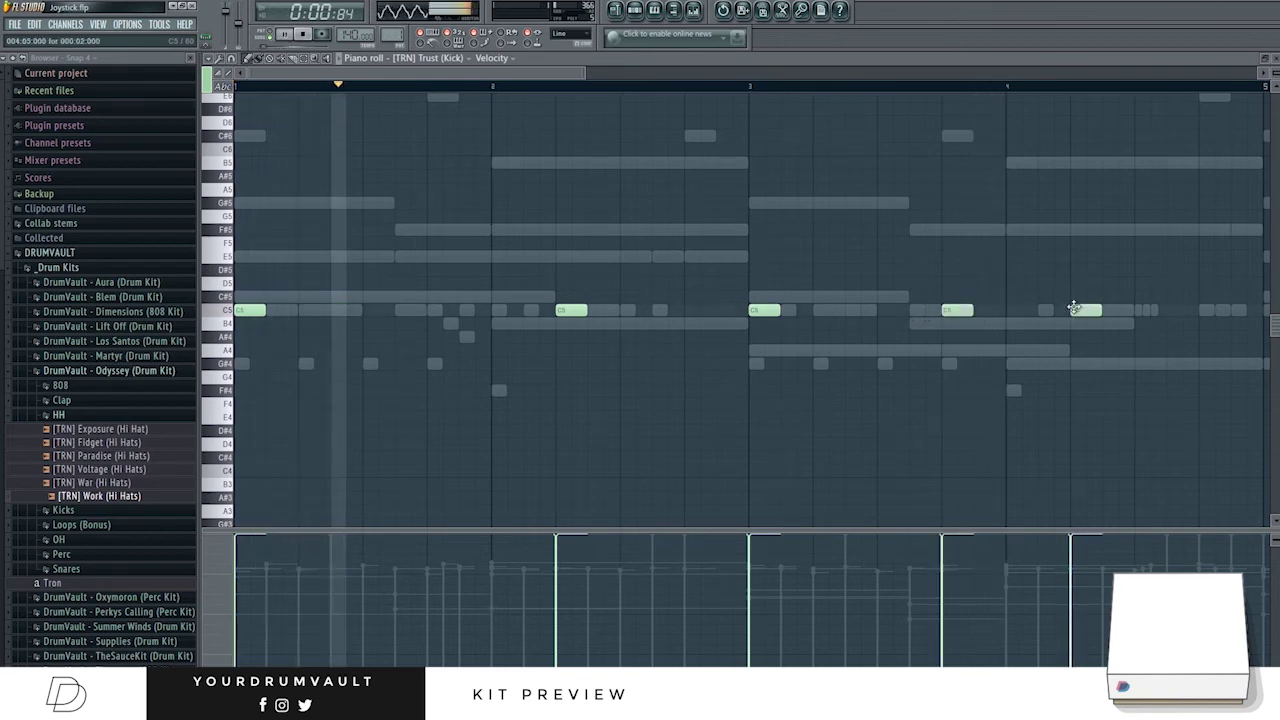
pyautogui.moveTo(574, 76); pyautogui.dragTo(608, 76)
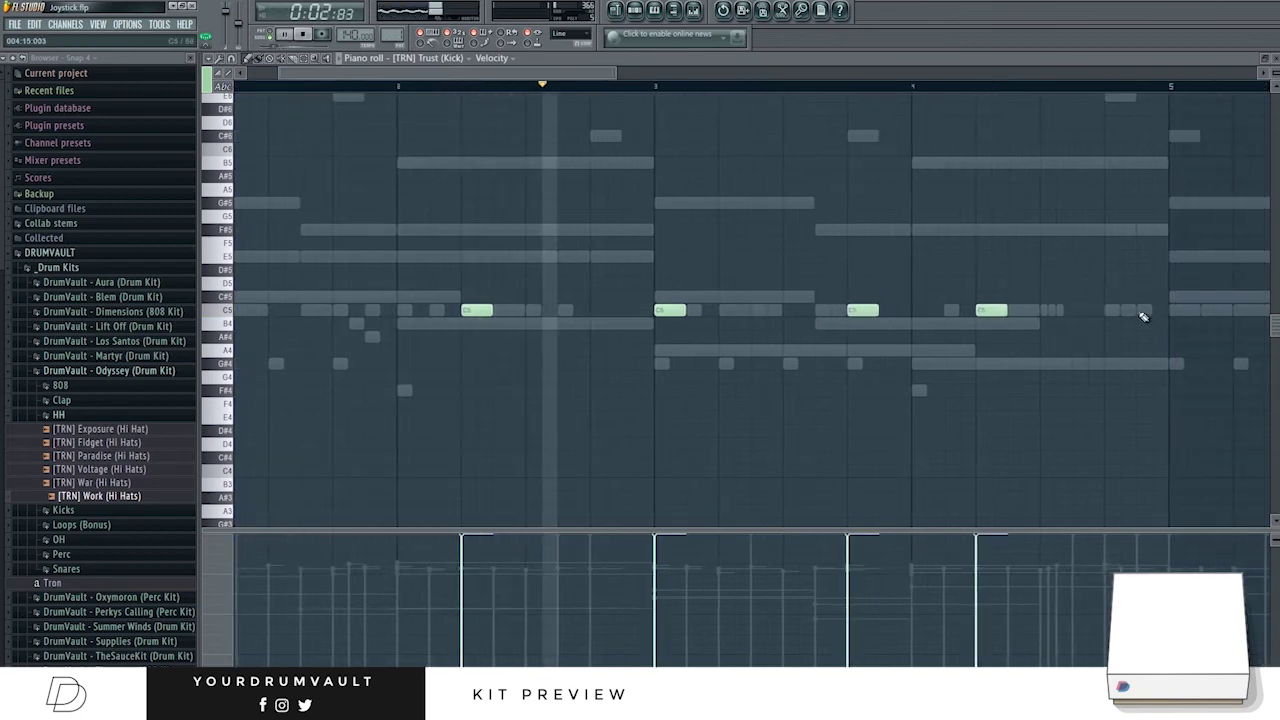
pyautogui.click(1145, 310)
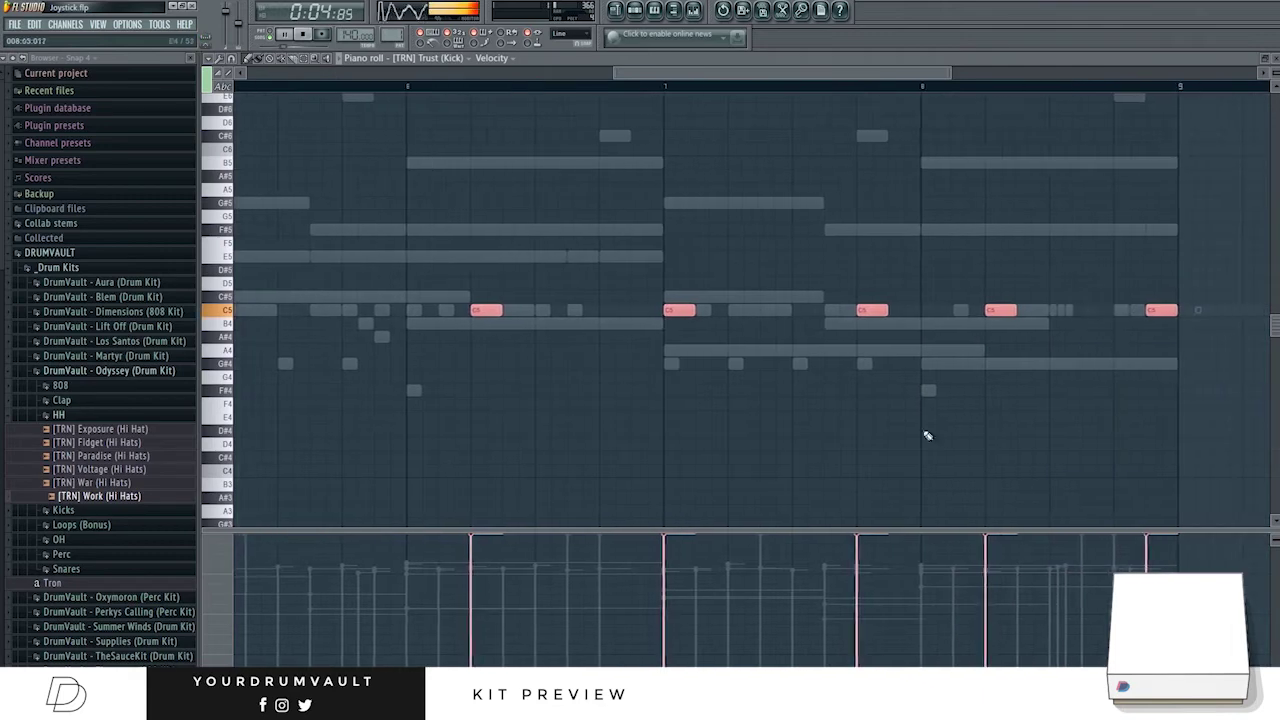
pyautogui.moveTo(617, 73); pyautogui.dragTo(250, 73)
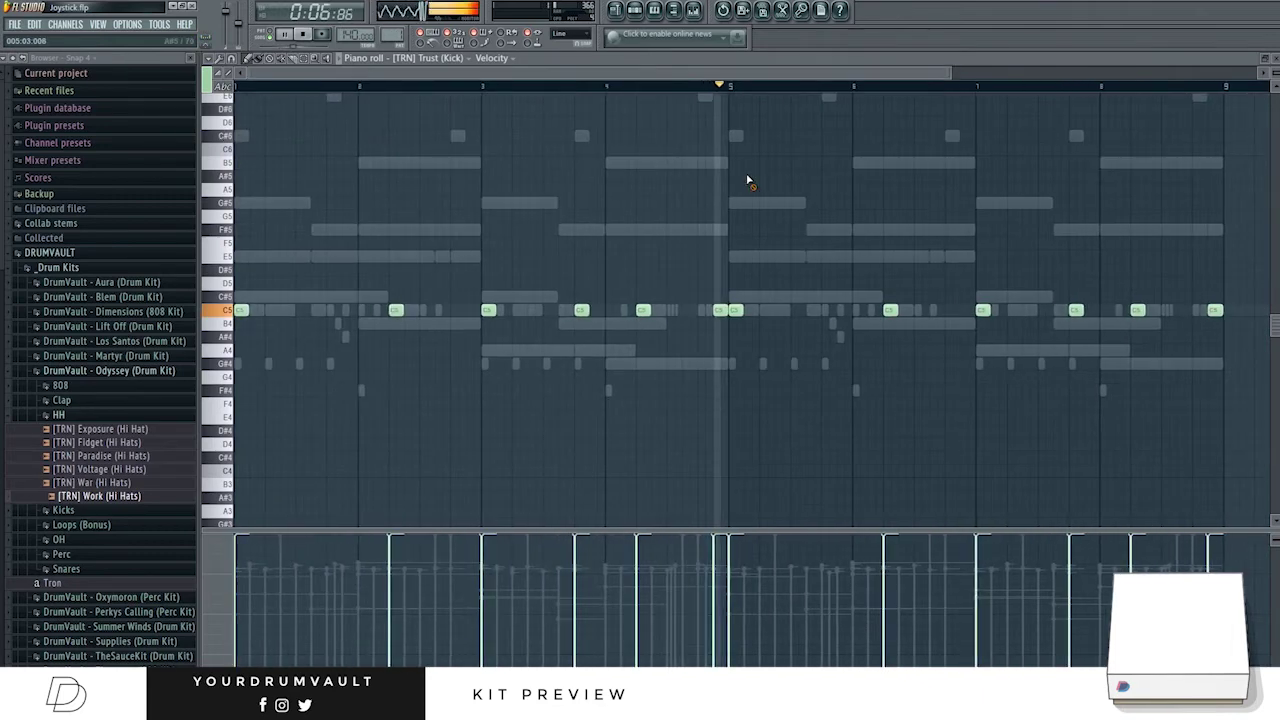
# Drag [TRN] Brand New (Kick) from Odyssey > Kicks onto the kick channel, replacing Trust.
pyautogui.click(640, 17)
pyautogui.press('space')
pyautogui.click(98, 416)
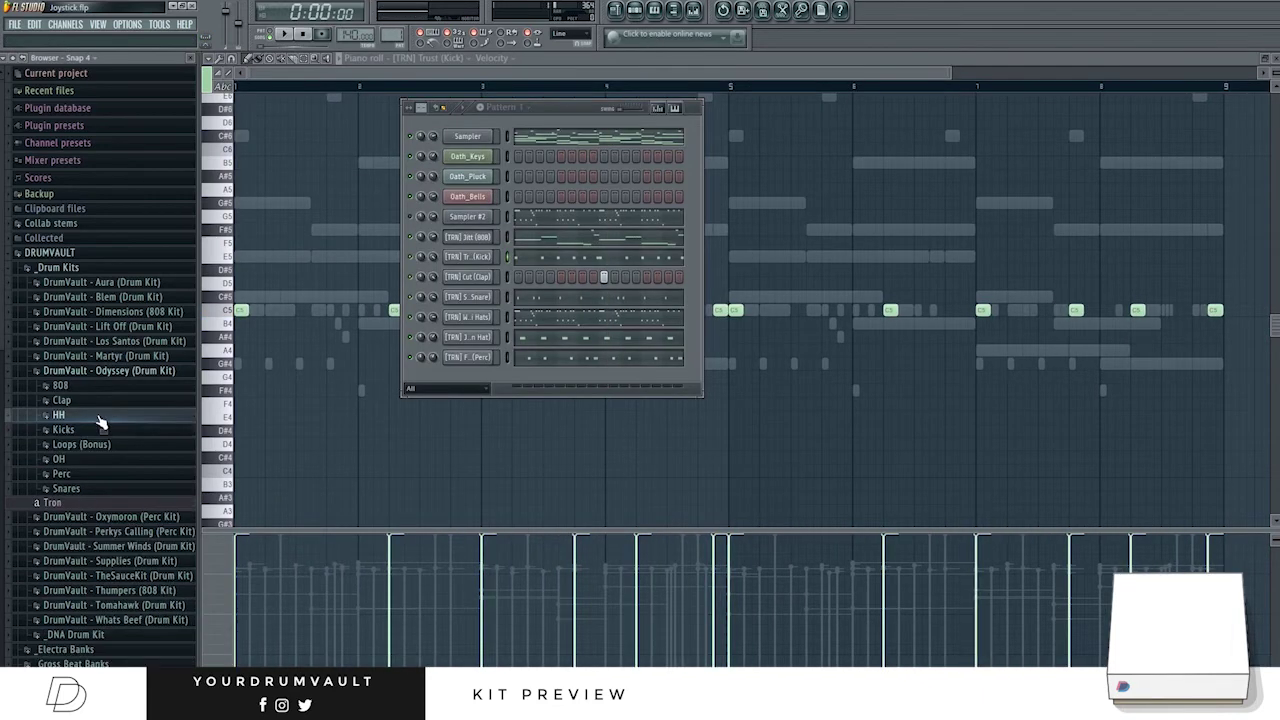
pyautogui.click(63, 430)
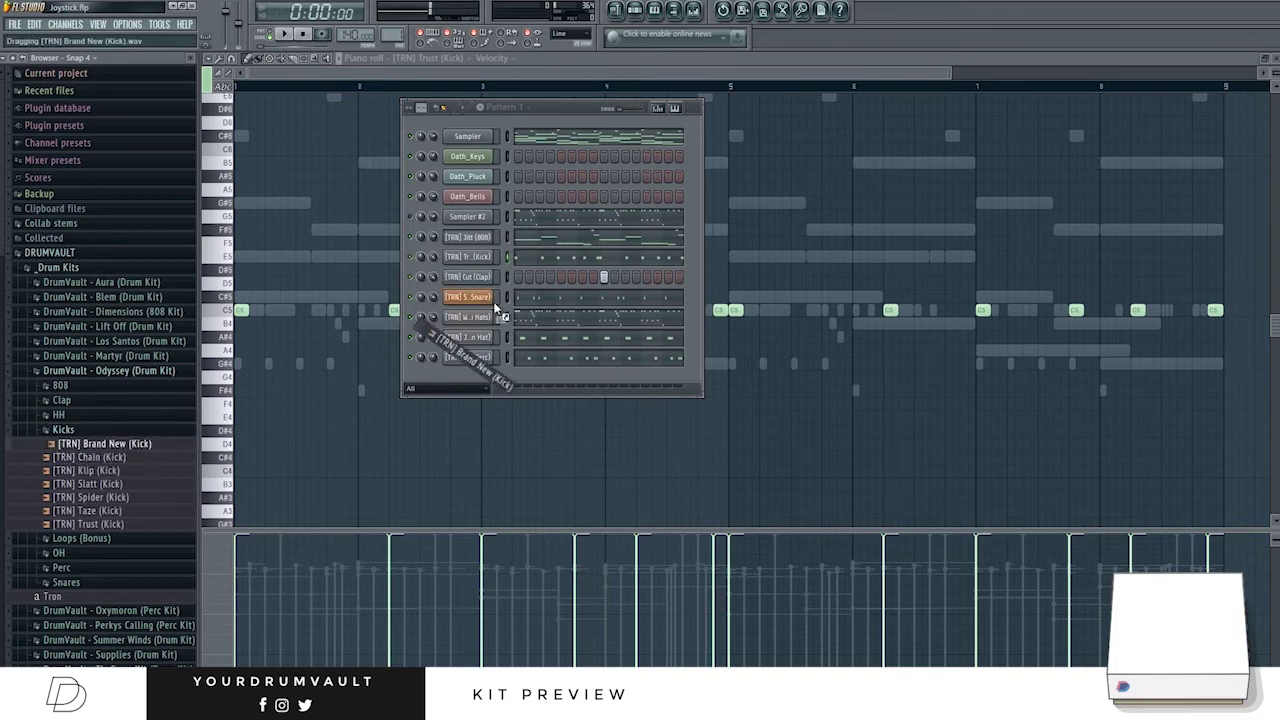
pyautogui.moveTo(476, 268); pyautogui.dragTo(476, 268)
pyautogui.press('space')
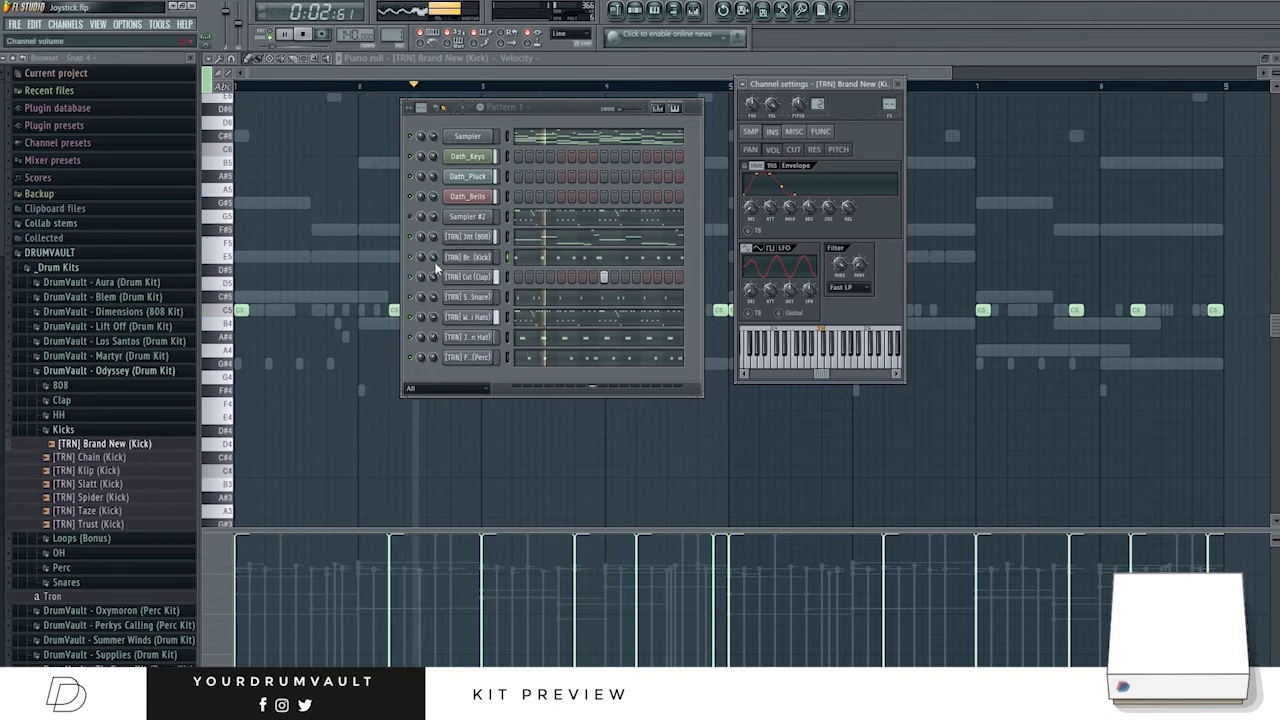
pyautogui.click(60, 430)
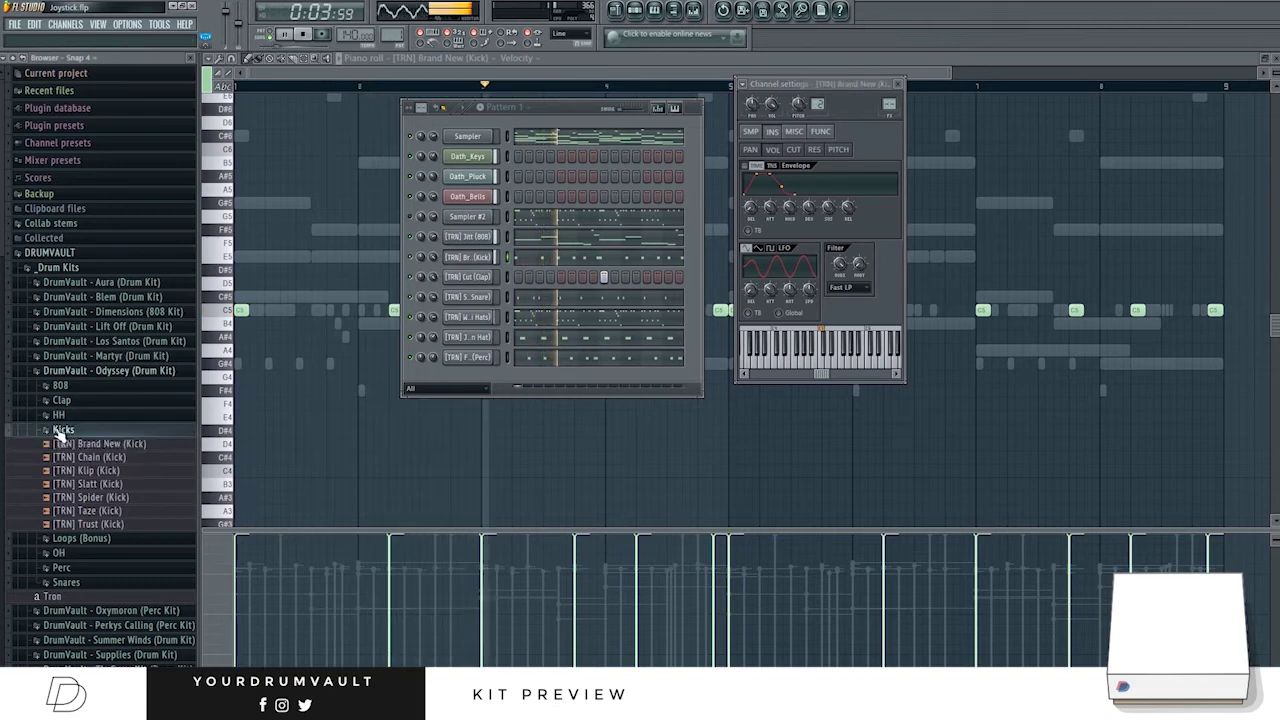
pyautogui.click(97, 371)
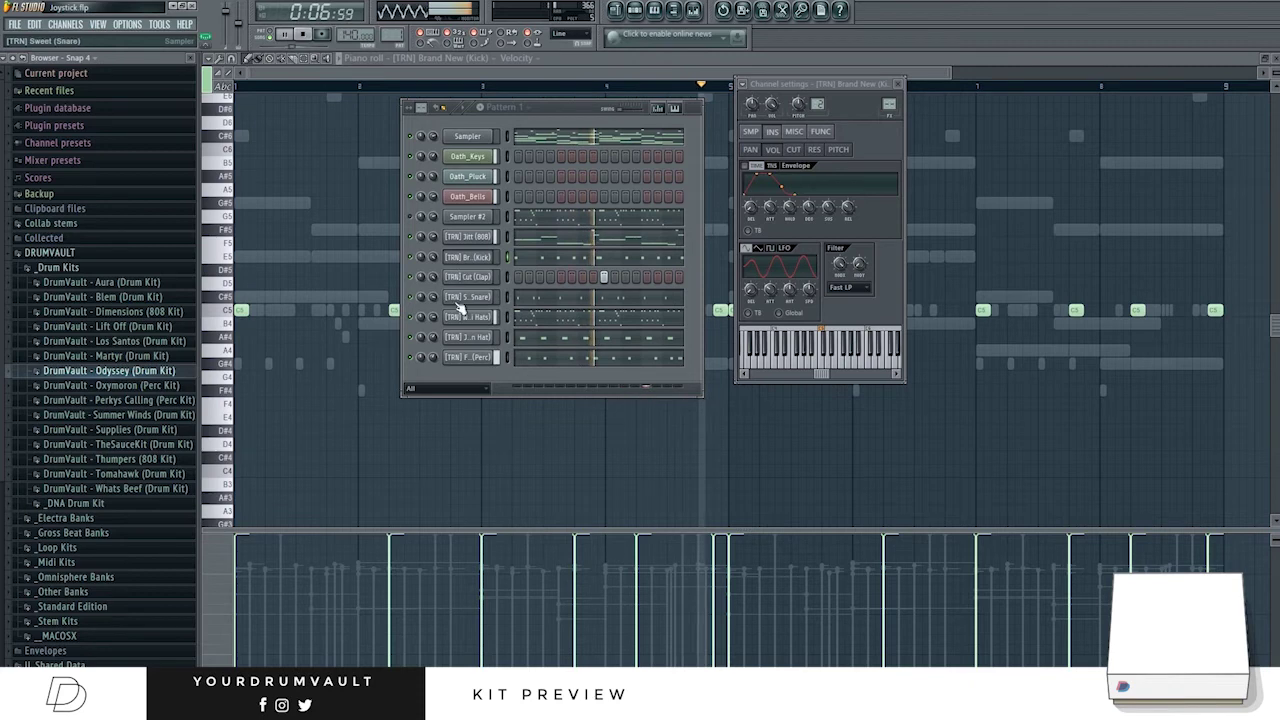
# Load FabFilter Pro-L into the Master channel's first FX slot in the Mixer.
pyautogui.press('space')
pyautogui.click(695, 10)
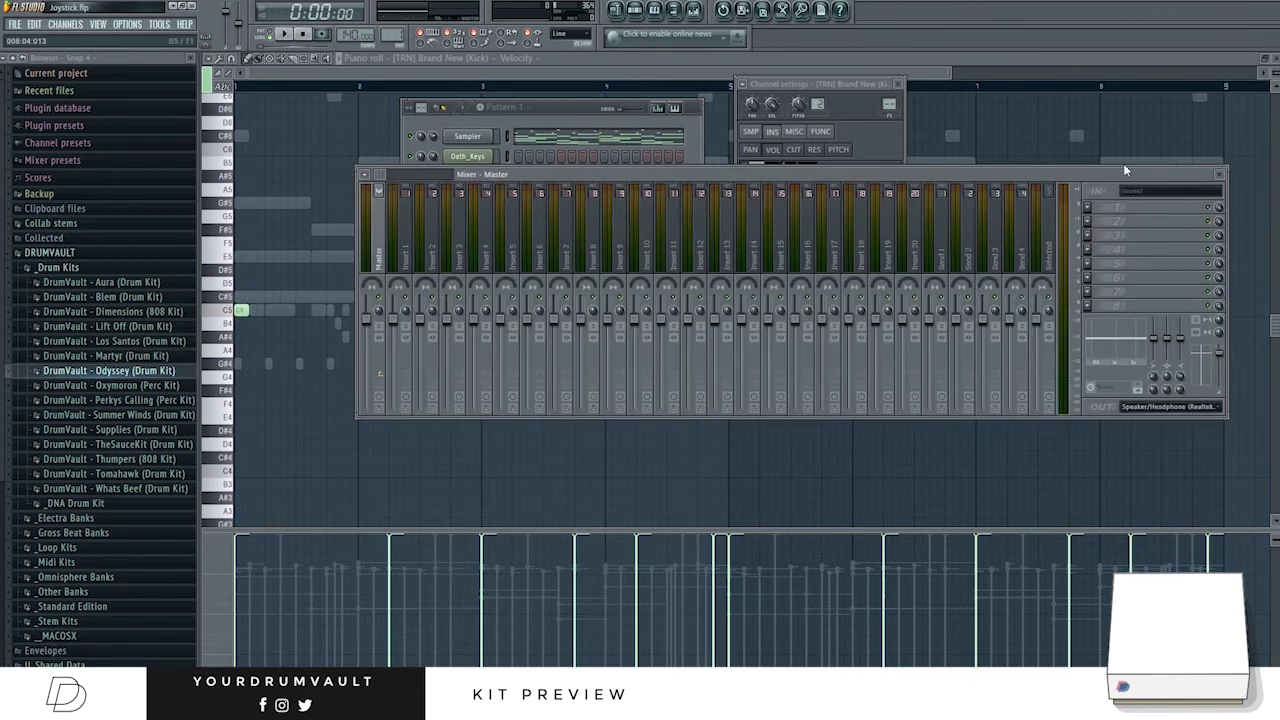
pyautogui.click(1090, 212)
pyautogui.click(1085, 179)
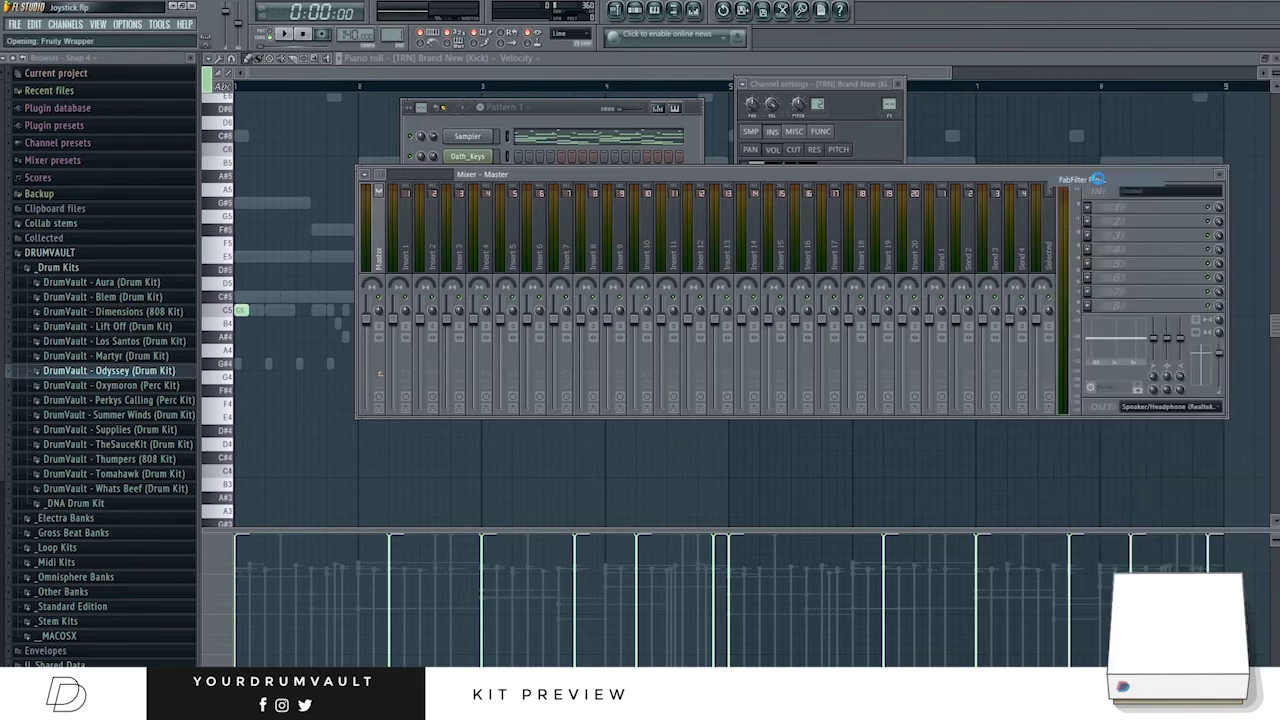
pyautogui.click(348, 120)
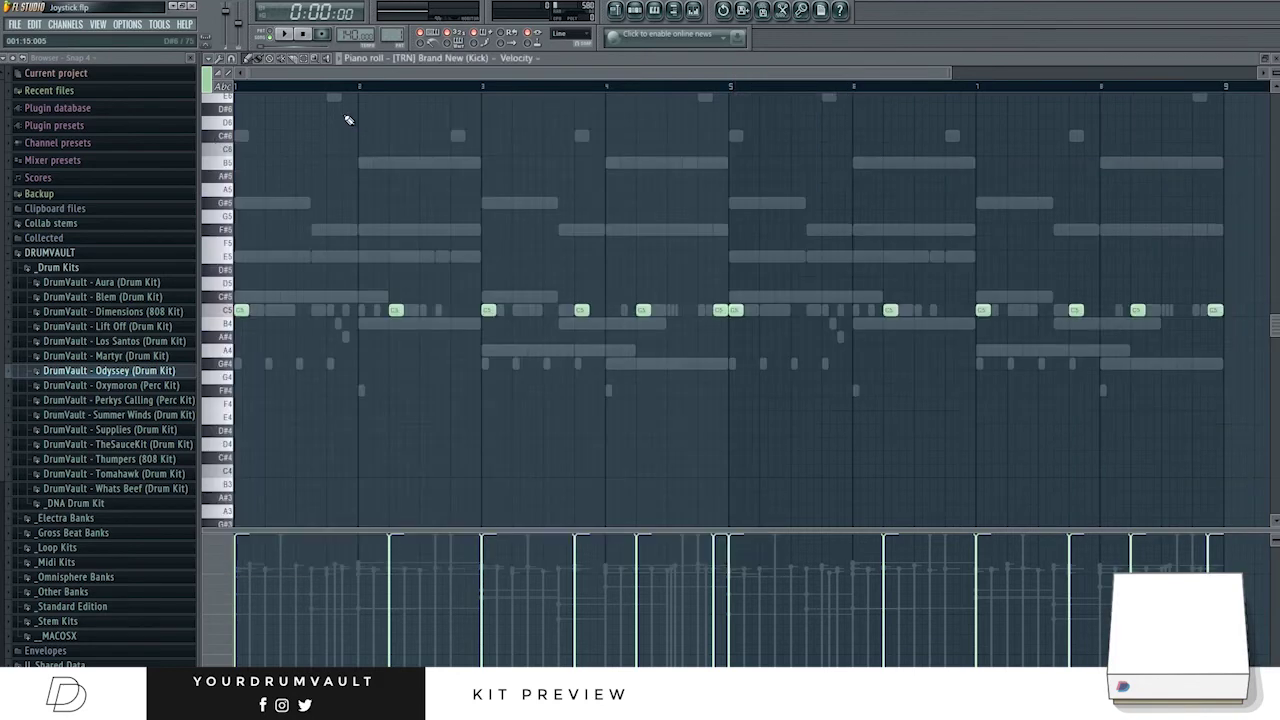
# Check the Cut clap channel's piano roll, then return to the Playlist.
pyautogui.click(636, 12)
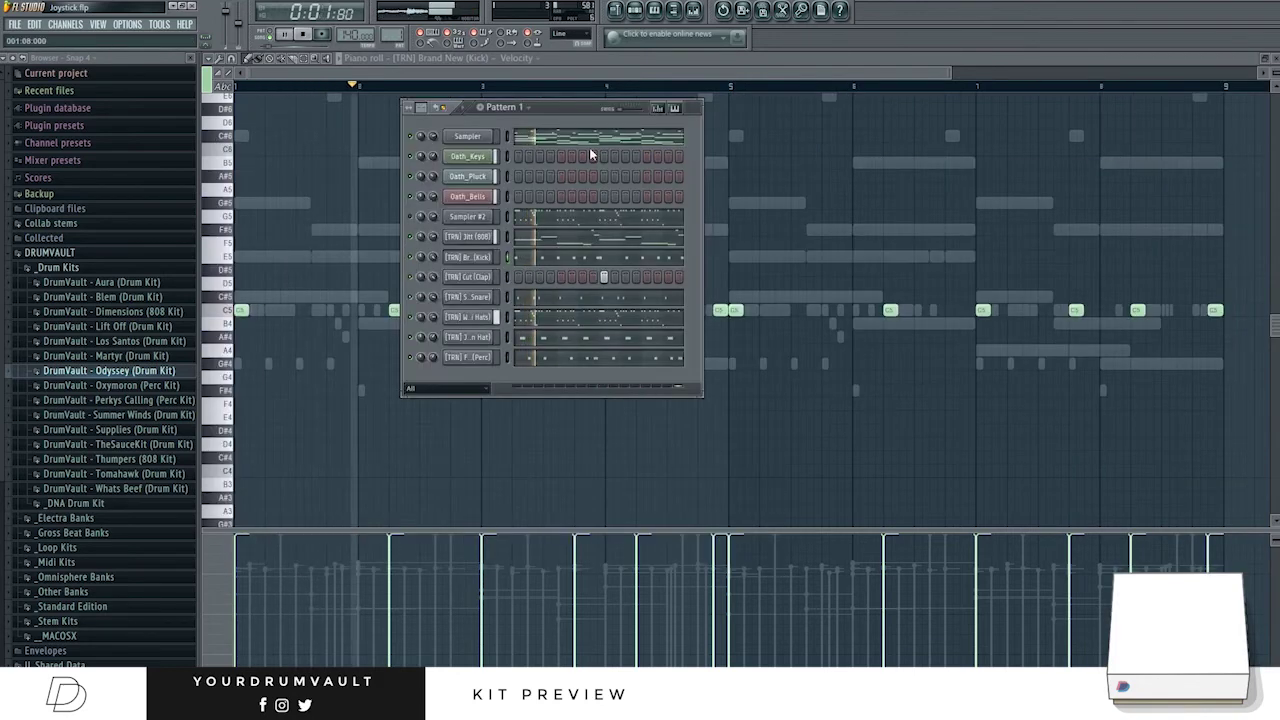
pyautogui.rightClick(488, 277)
pyautogui.click(518, 283)
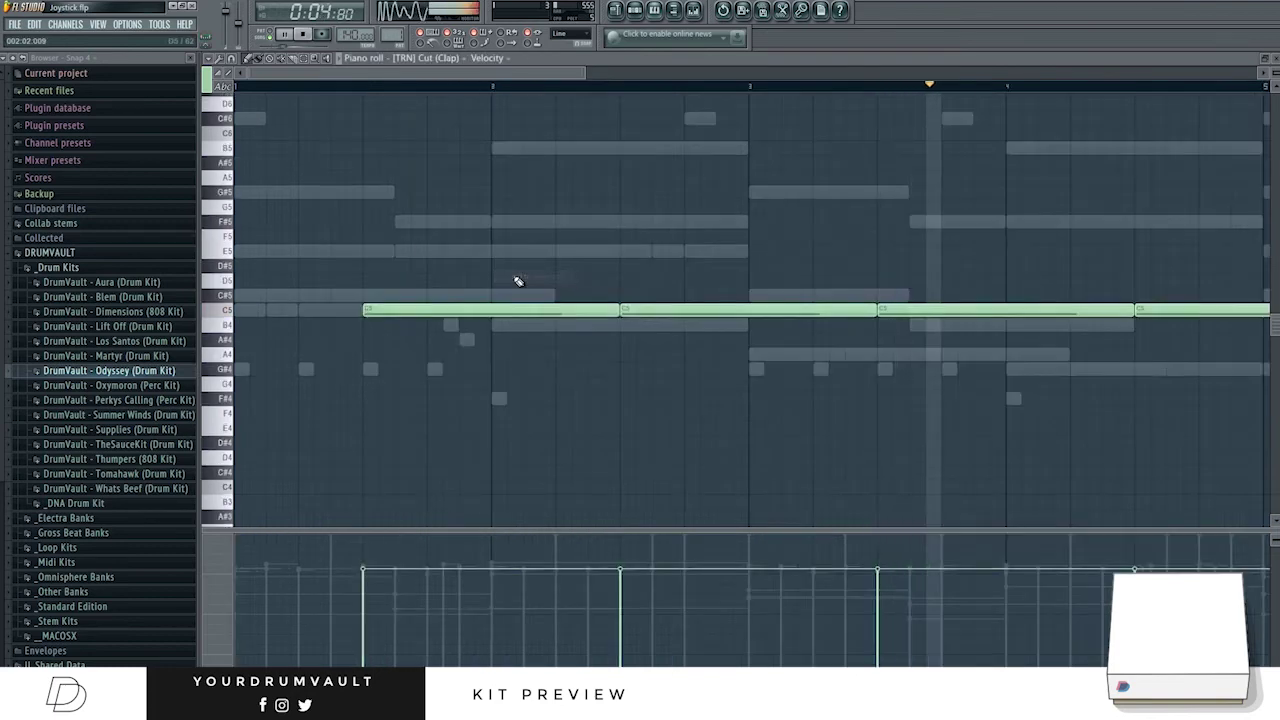
pyautogui.click(615, 10)
pyautogui.click(636, 12)
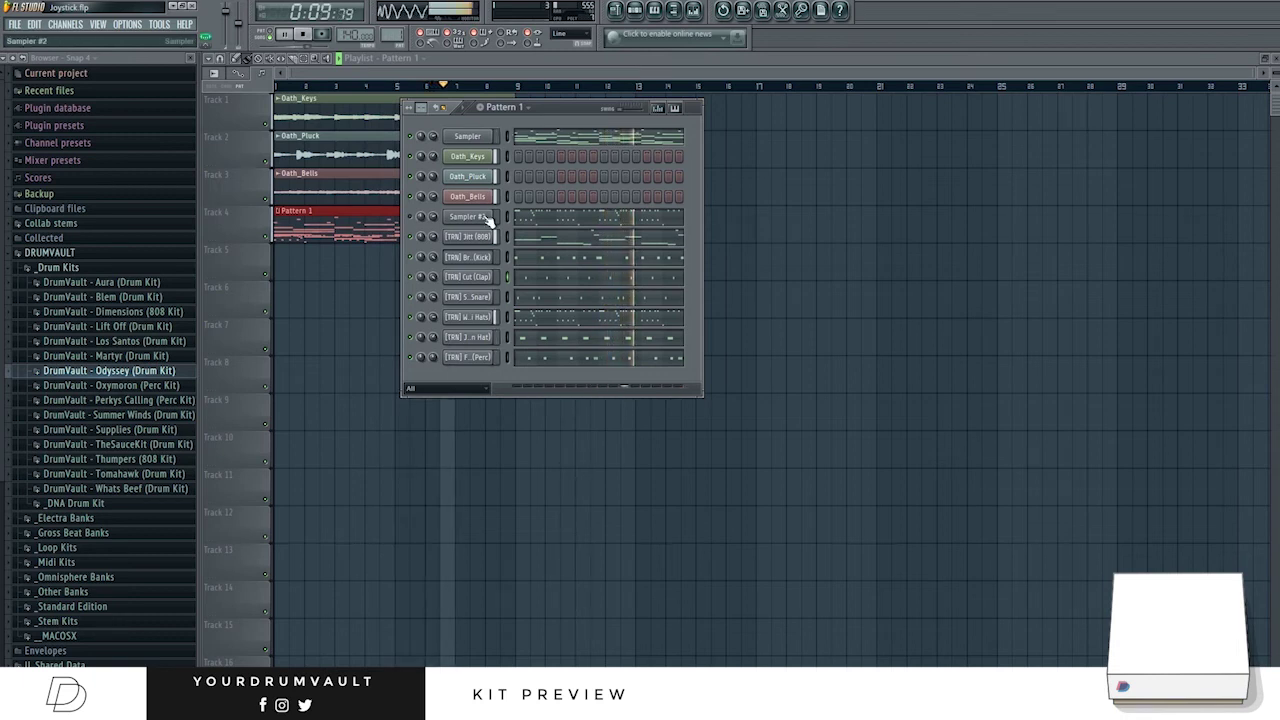
# Delete the Sampler #2 channel from the Channel Rack and return to the Mixer.
pyautogui.press('space')
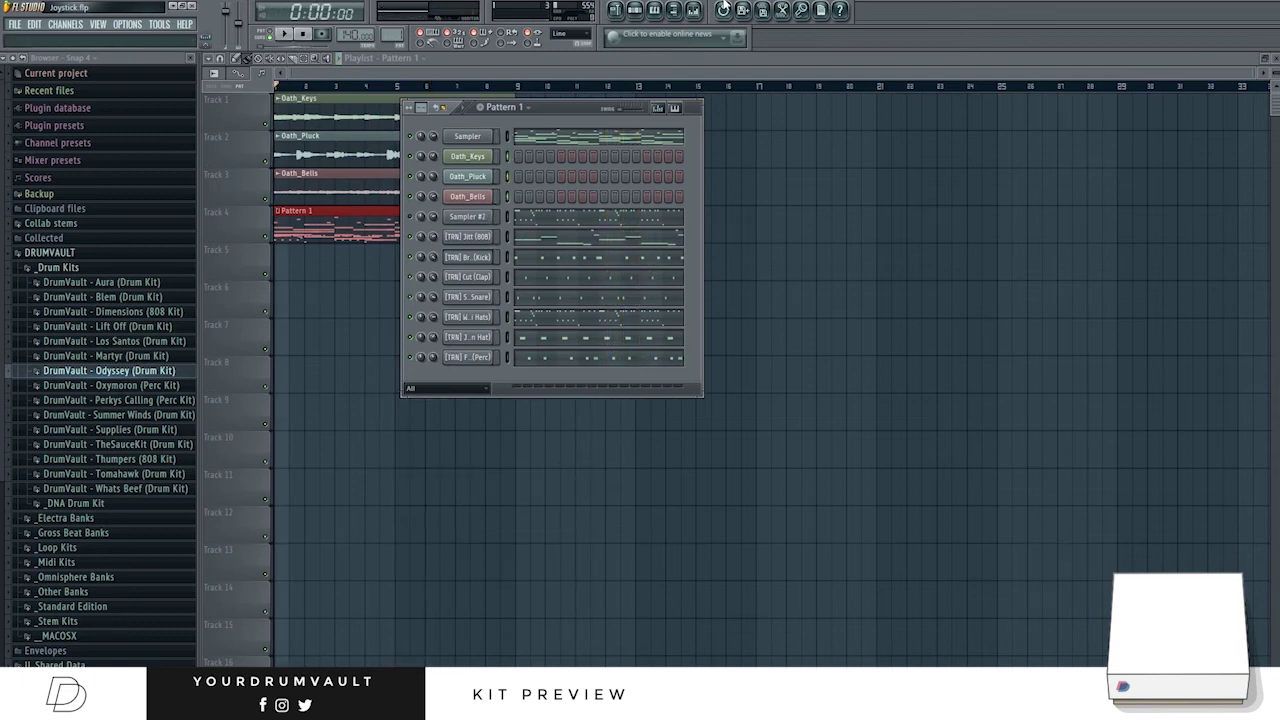
pyautogui.click(694, 12)
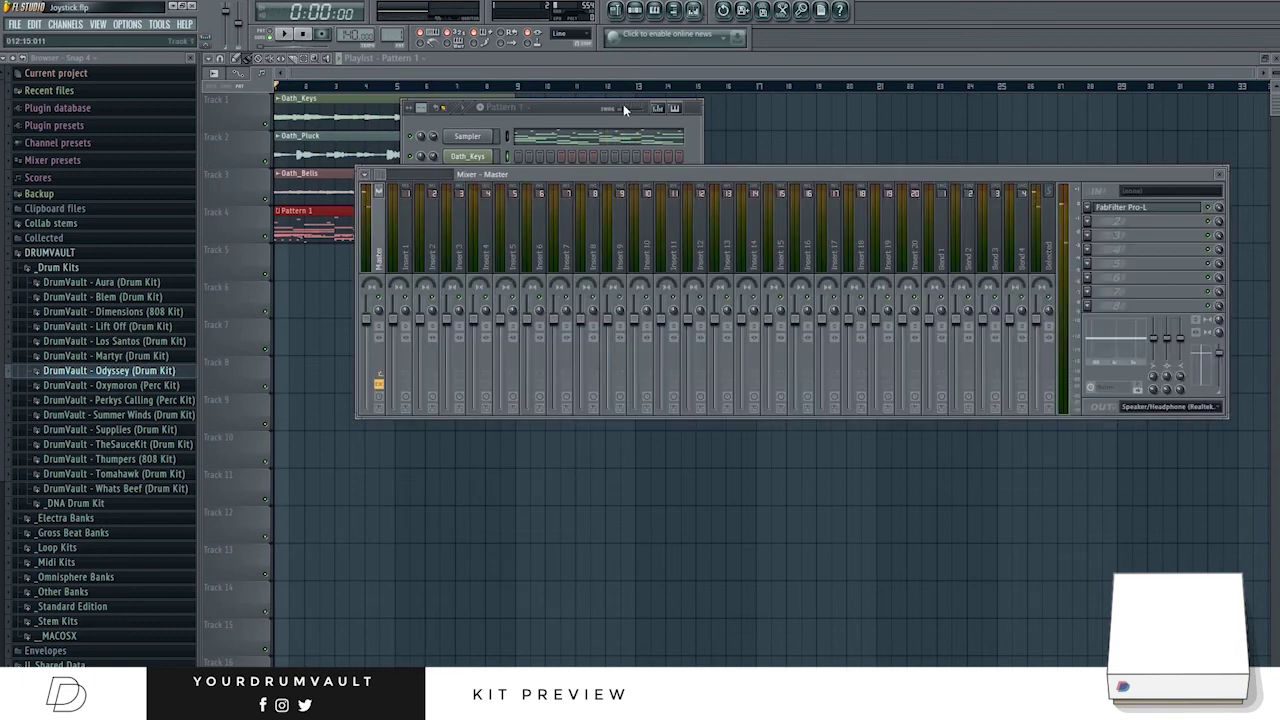
pyautogui.click(652, 12)
pyautogui.rightClick(477, 216)
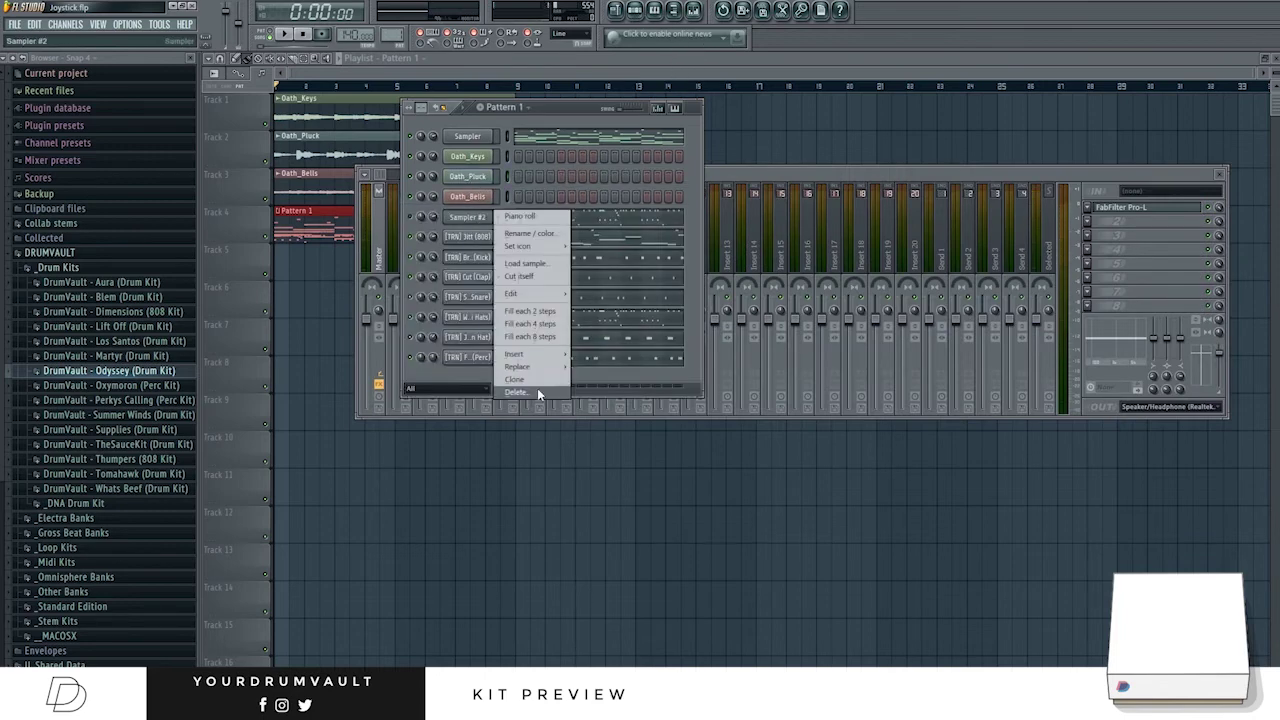
pyautogui.click(538, 393)
pyautogui.press('Return')
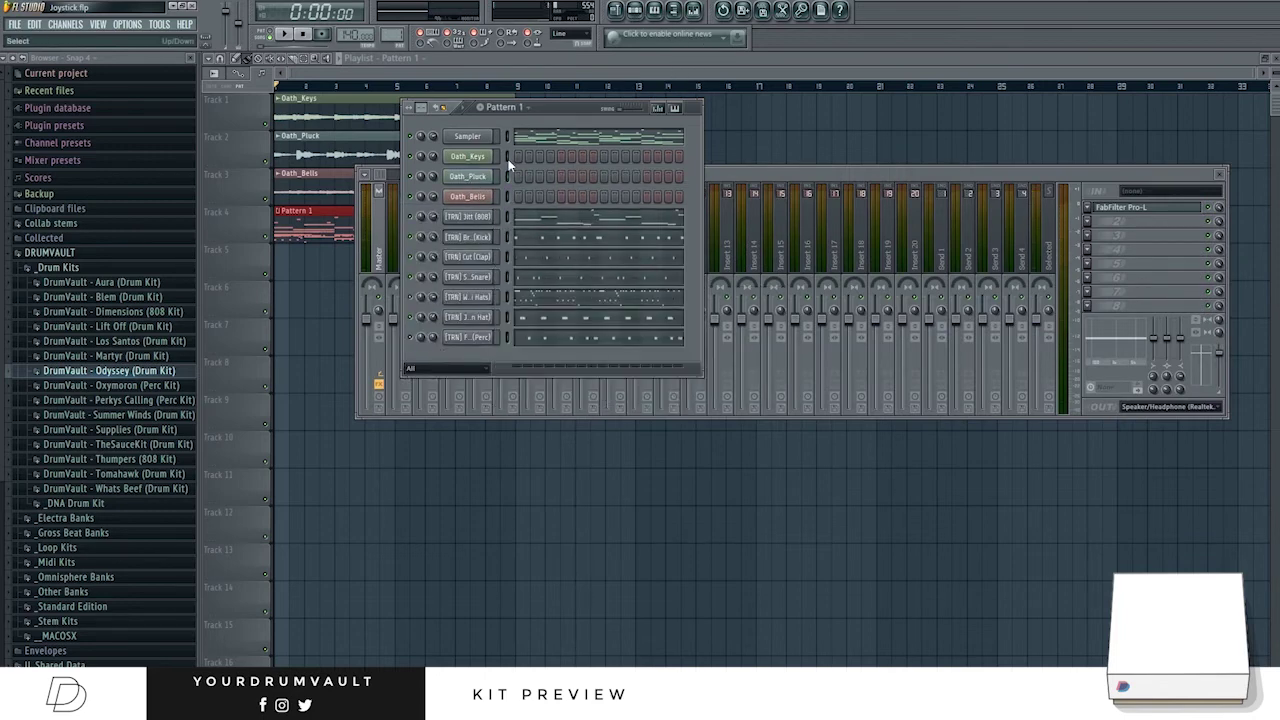
pyautogui.click(400, 256)
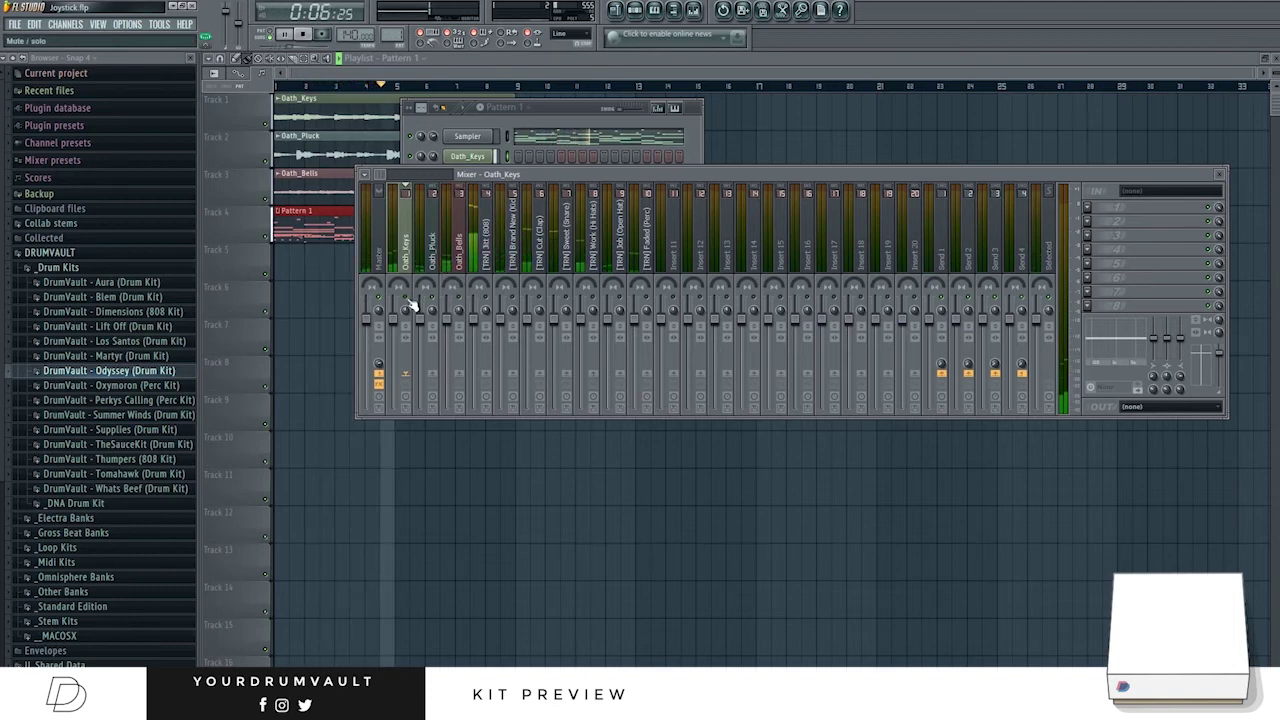
pyautogui.click(1090, 208)
# Load Gross Beat on the Oath_Keys insert with the 1/2 Speed time preset.
pyautogui.click(1195, 98)
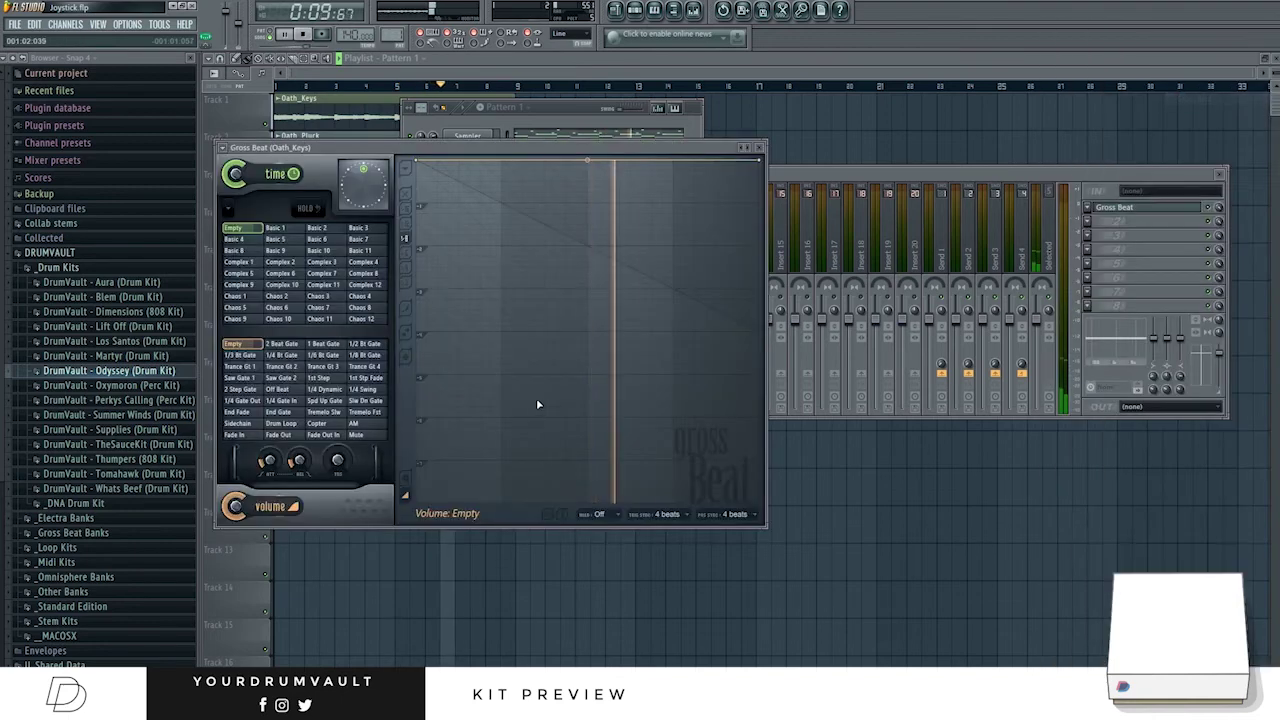
pyautogui.click(754, 152)
pyautogui.click(772, 190)
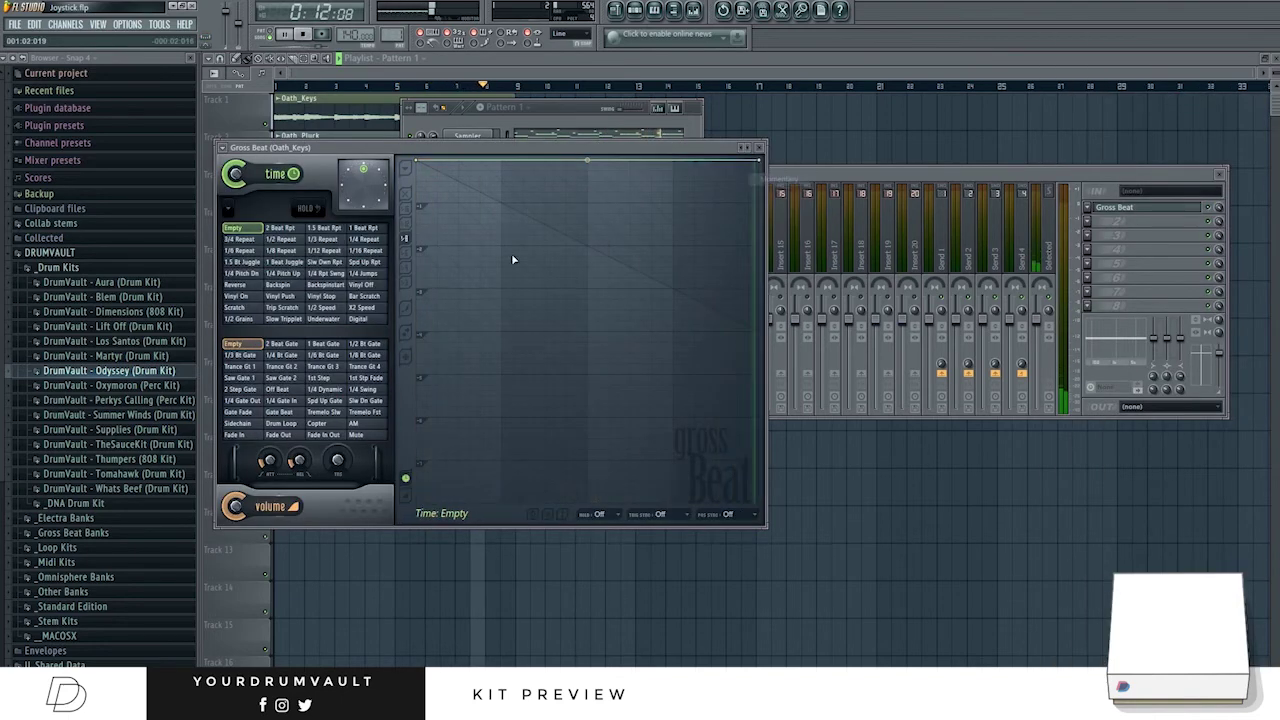
pyautogui.click(318, 311)
pyautogui.press('space')
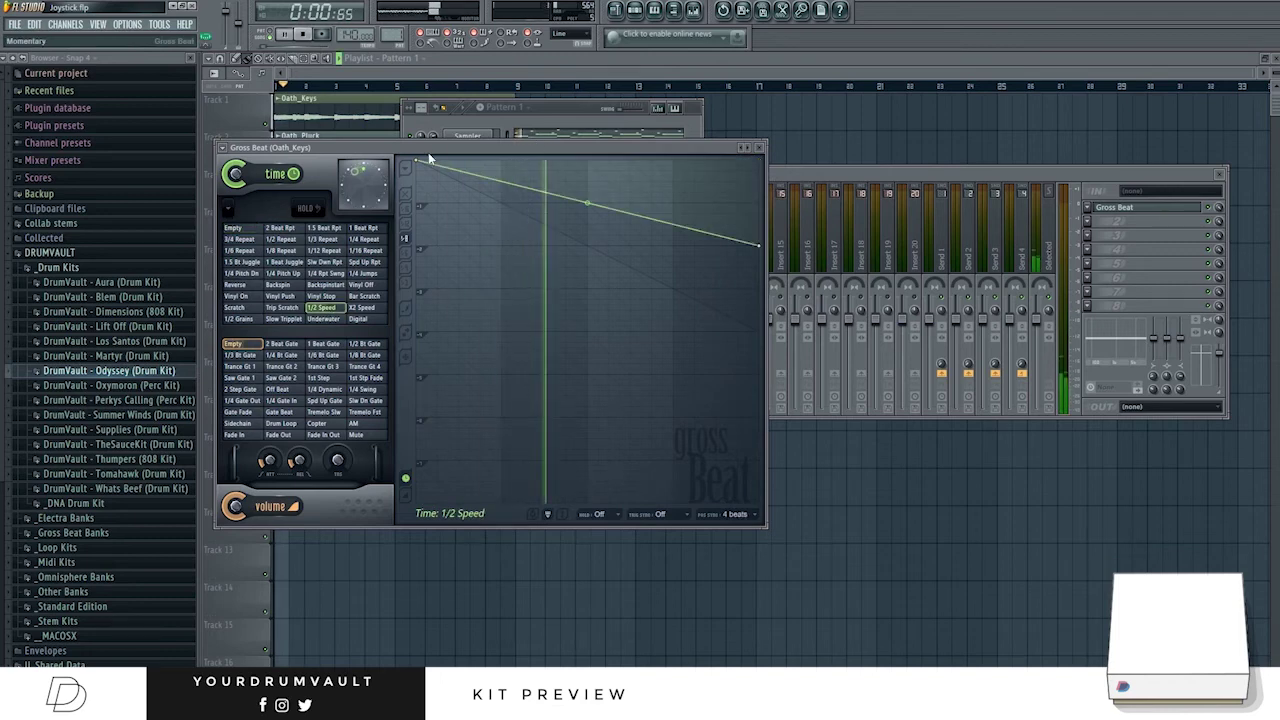
pyautogui.moveTo(436, 152); pyautogui.dragTo(610, 265)
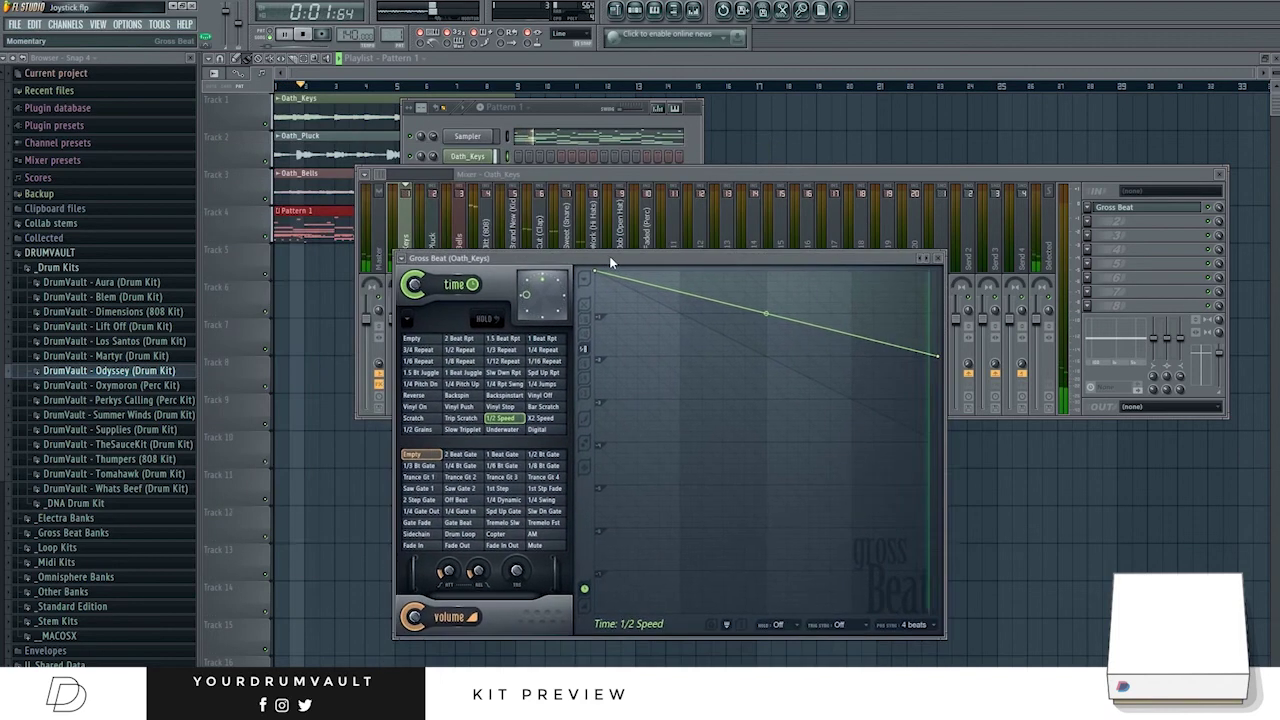
# Close Gross Beat and cut Oath_Keys' low end around 113Hz with the EQ.
pyautogui.click(935, 260)
pyautogui.moveTo(1154, 343); pyautogui.dragTo(1140, 390)
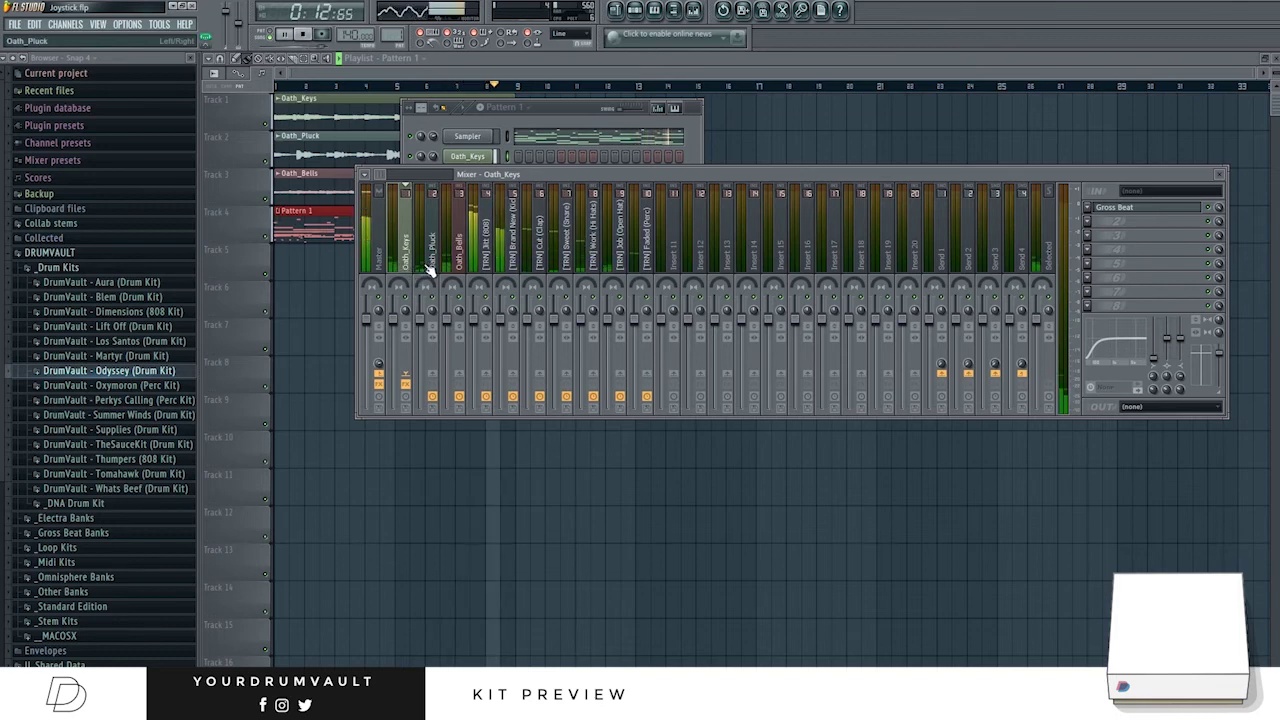
pyautogui.click(458, 308)
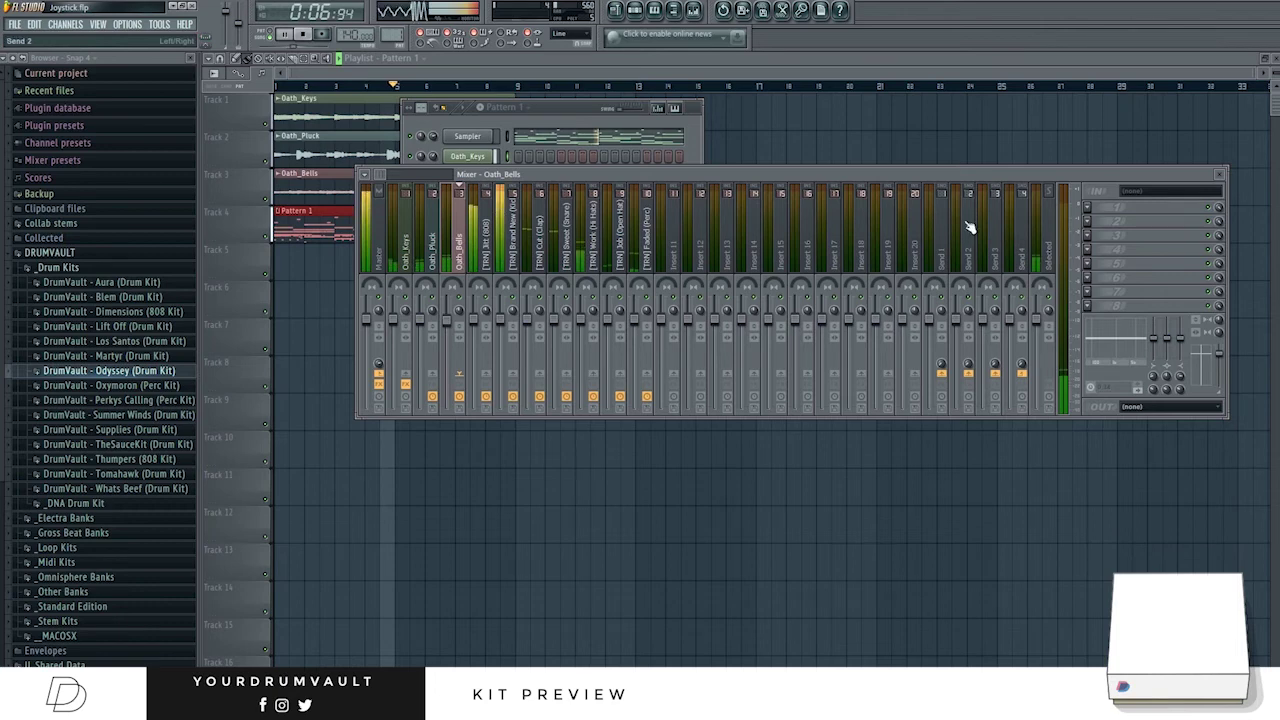
# Load Gross Beat on the Oath_Bells insert with the 1/2 Speed time preset.
pyautogui.click(1088, 213)
pyautogui.click(1195, 98)
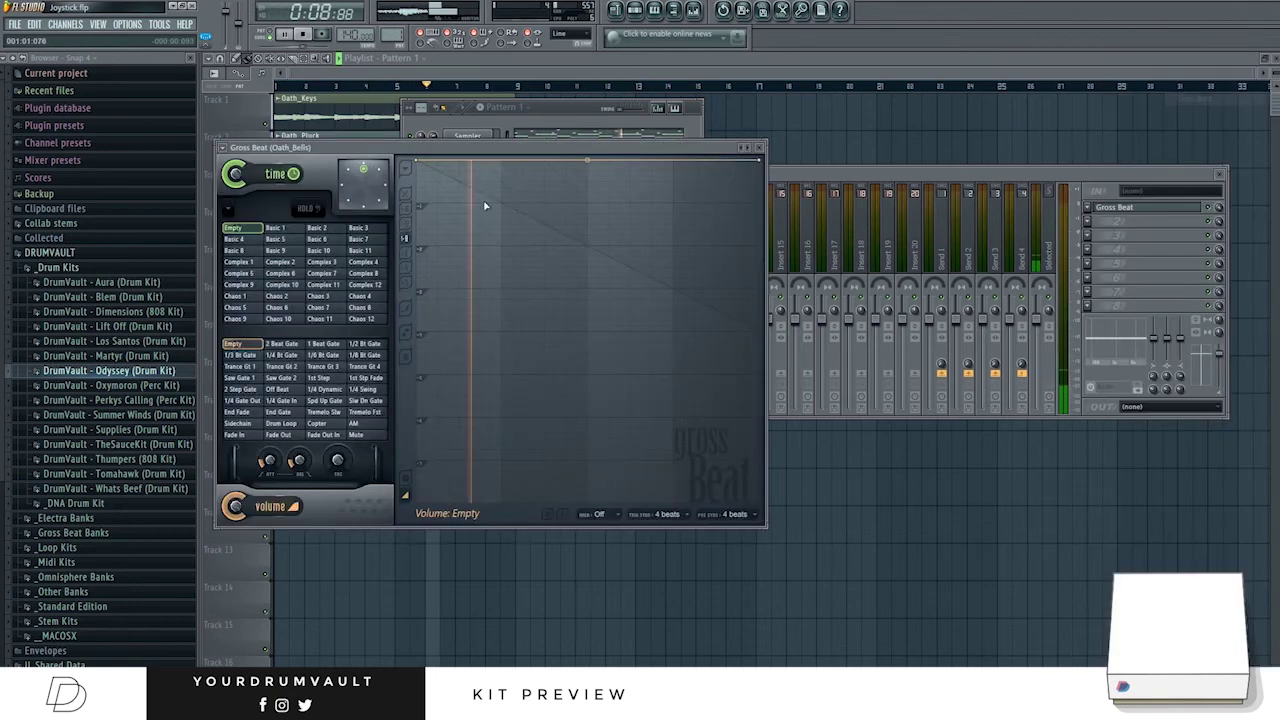
pyautogui.click(748, 148)
pyautogui.click(770, 189)
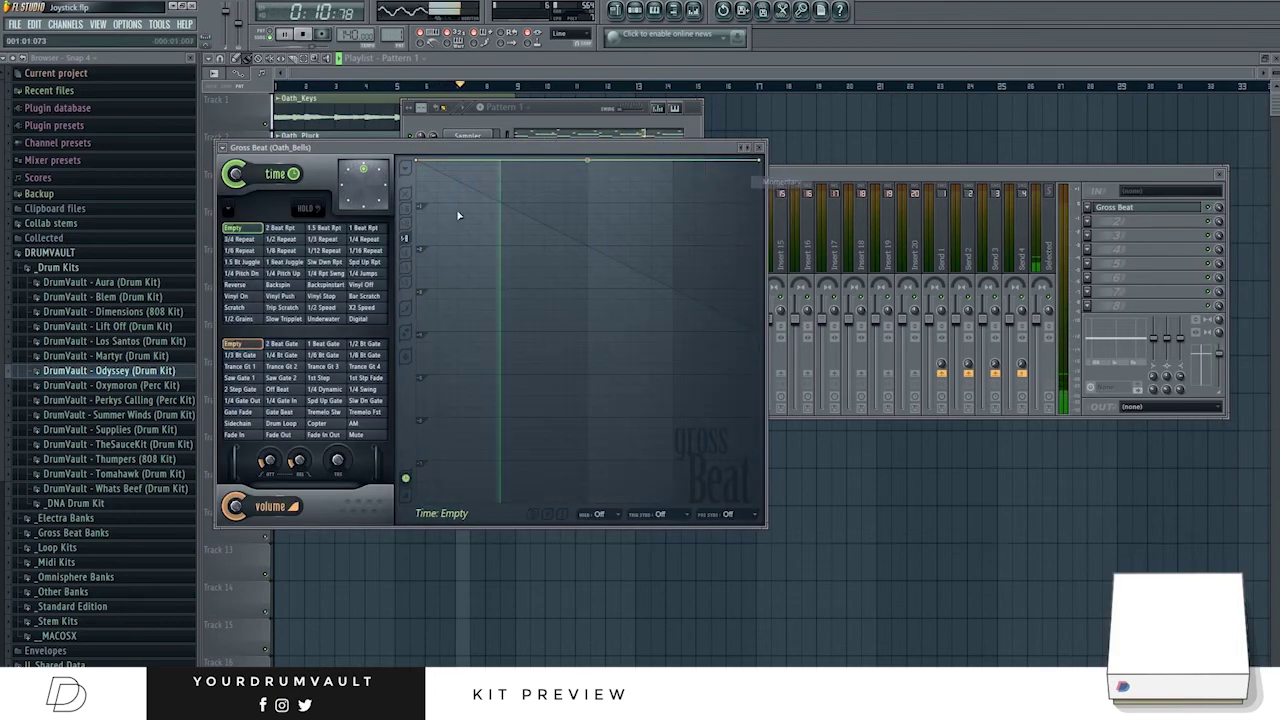
pyautogui.click(323, 308)
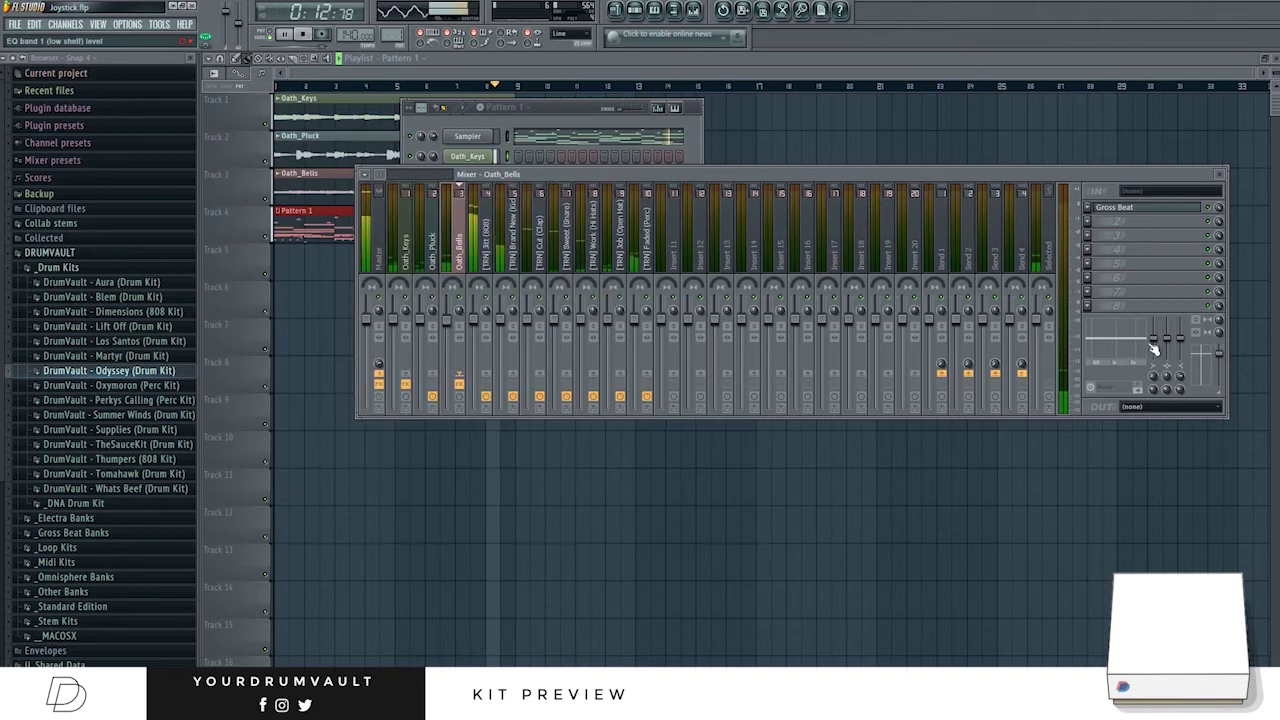
pyautogui.click(759, 147)
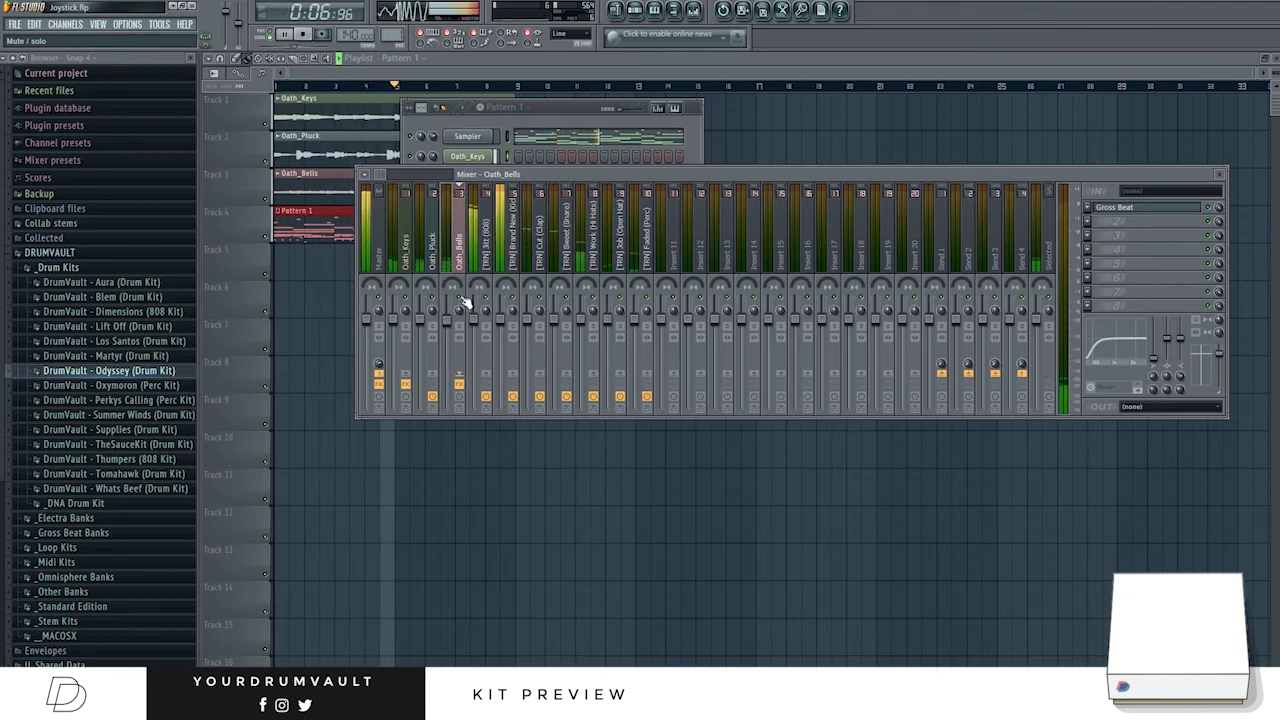
# Create automation clips for the Gross Beat mix level on Oath_Keys and Oath_Bells.
pyautogui.press('space')
pyautogui.click(400, 258)
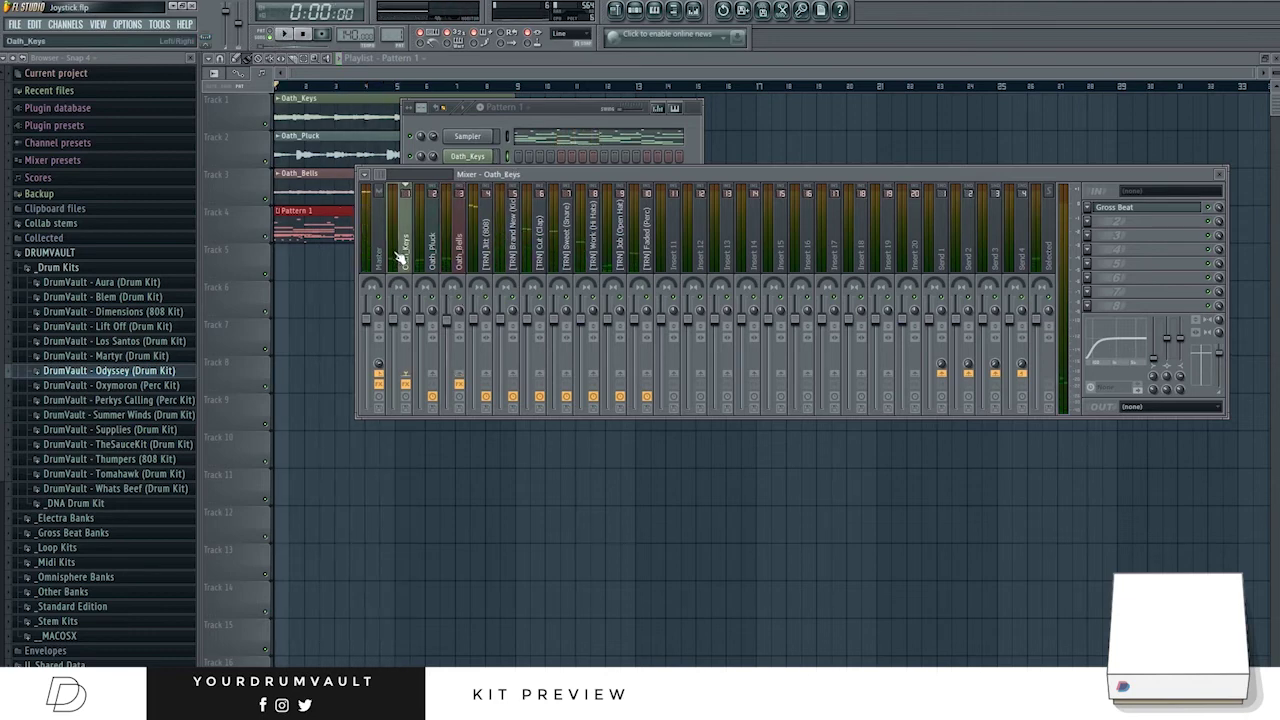
pyautogui.rightClick(1224, 207)
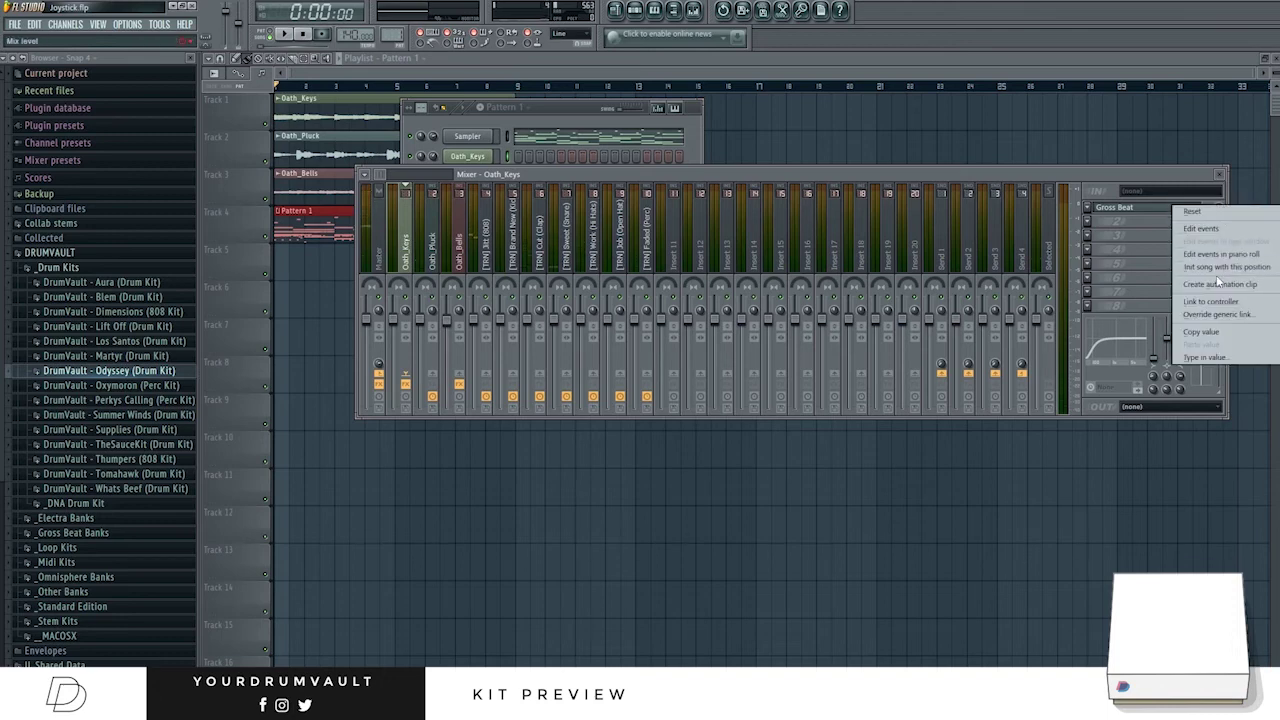
pyautogui.click(1212, 284)
pyautogui.click(458, 268)
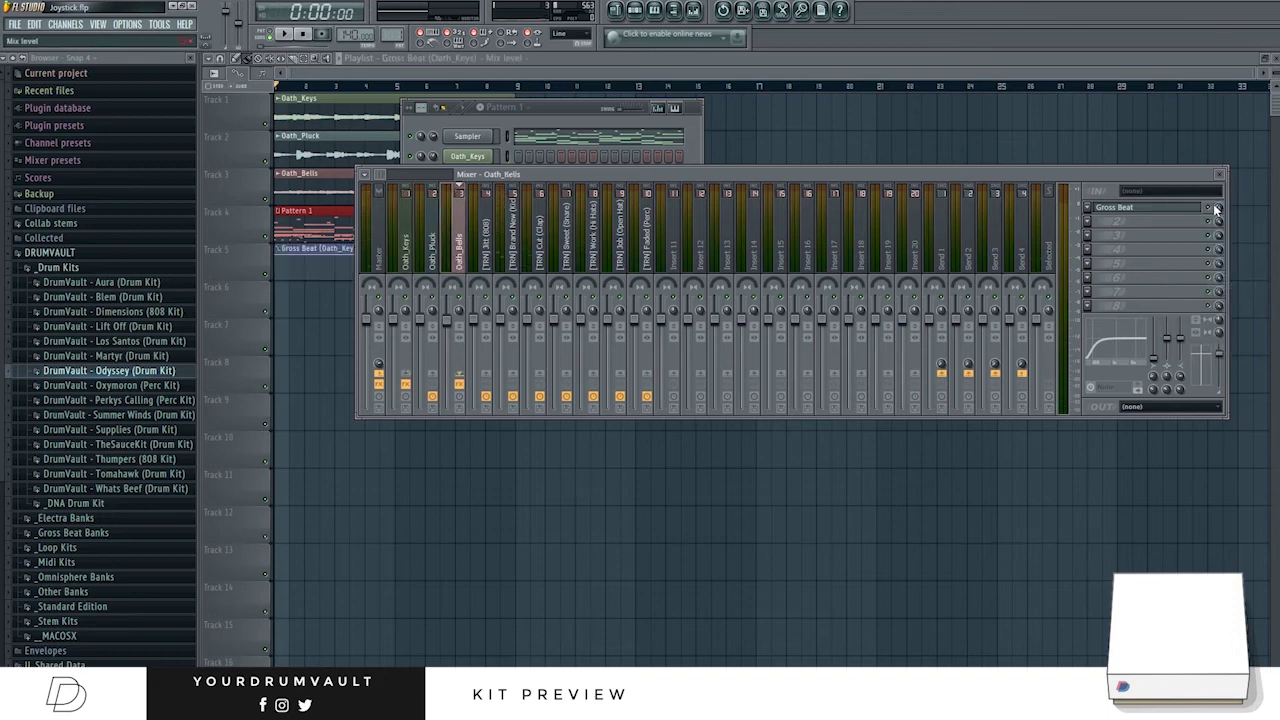
pyautogui.rightClick(1216, 208)
pyautogui.click(1212, 284)
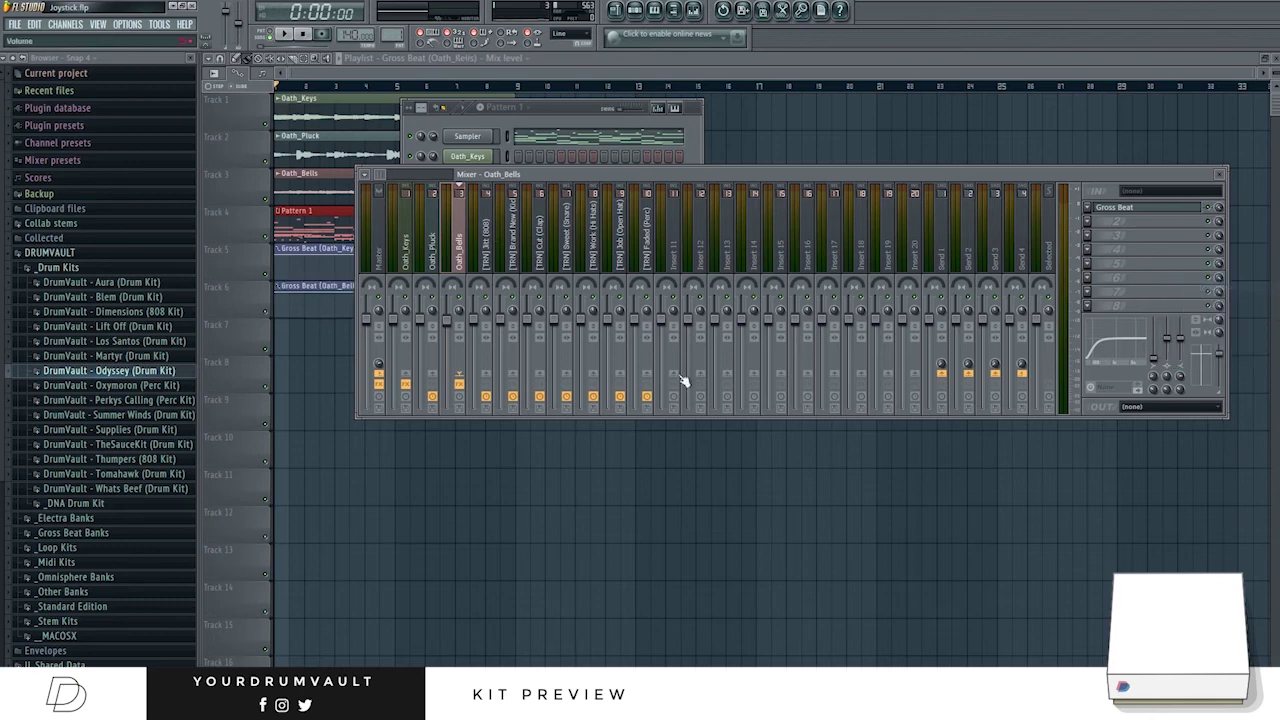
# Close the mixer and move Pattern 1 down to Track 7.
pyautogui.press('F12')
pyautogui.scroll(-2, 766, 309)
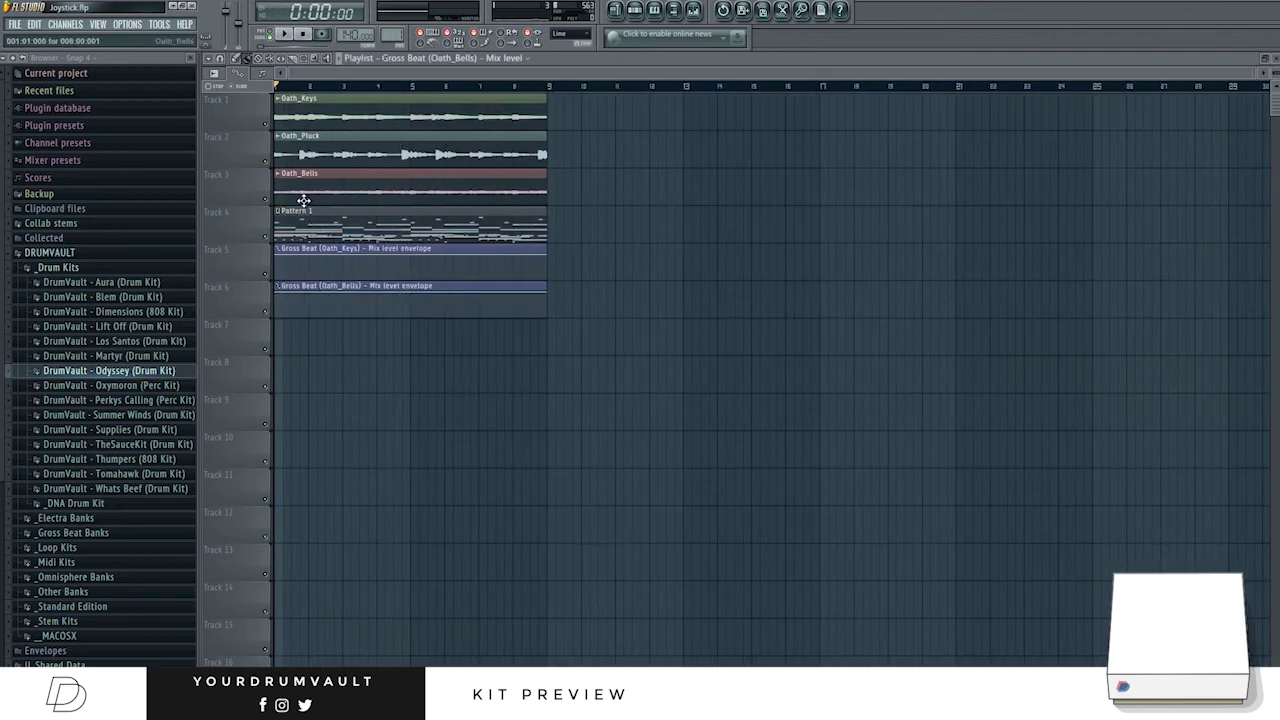
pyautogui.moveTo(300, 206); pyautogui.dragTo(313, 348)
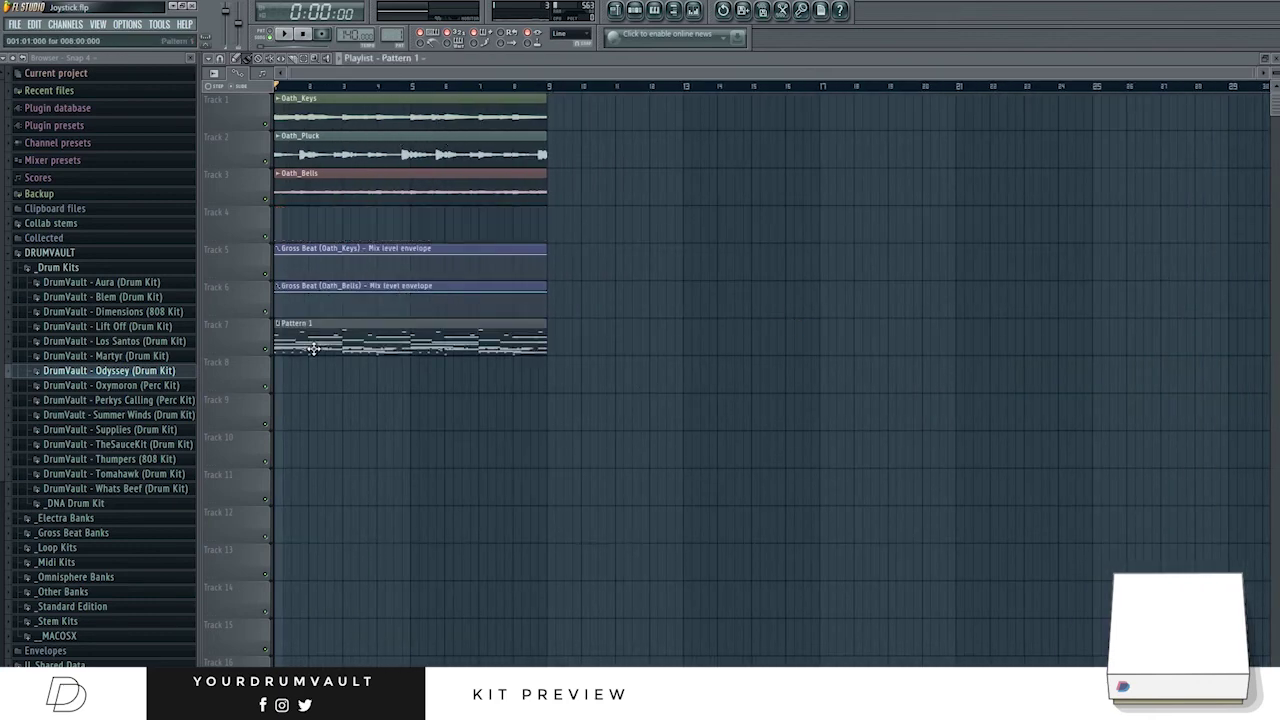
# Split Pattern 1 by channel and place an Oath_Keys copy at bar 1.
pyautogui.click(395, 40)
pyautogui.click(495, 170)
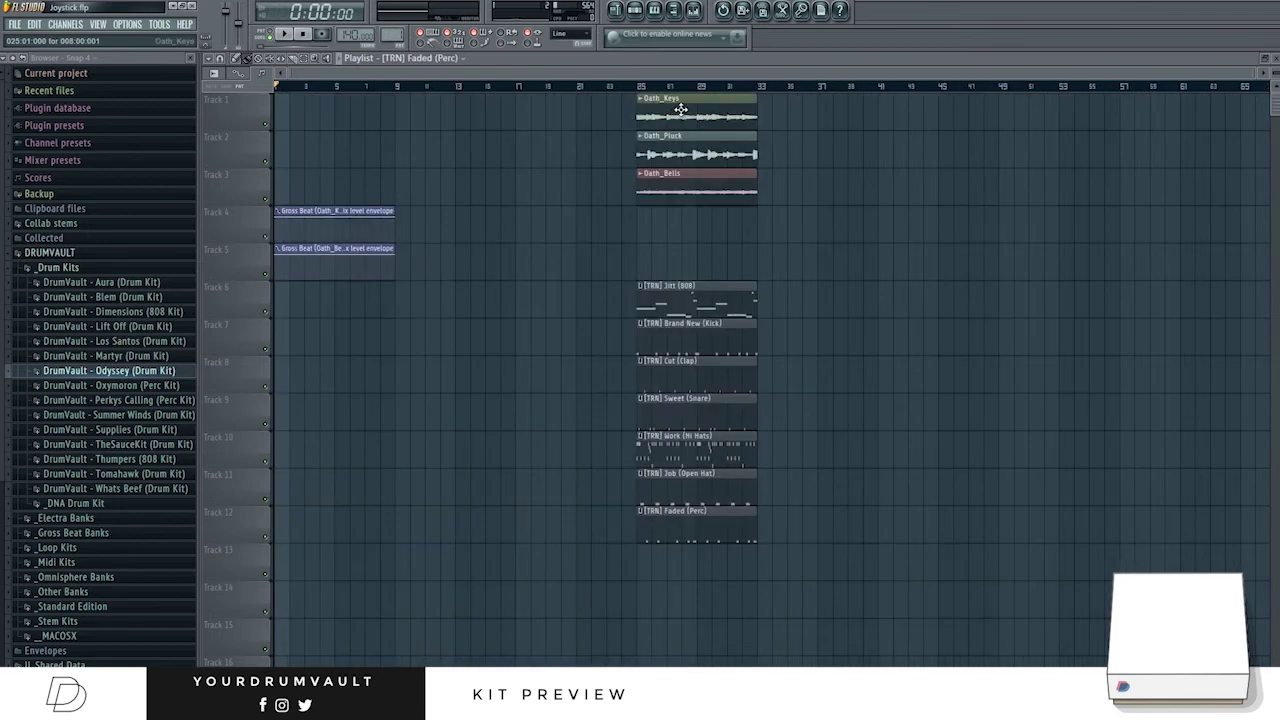
pyautogui.moveTo(680, 108); pyautogui.dragTo(197, 100)
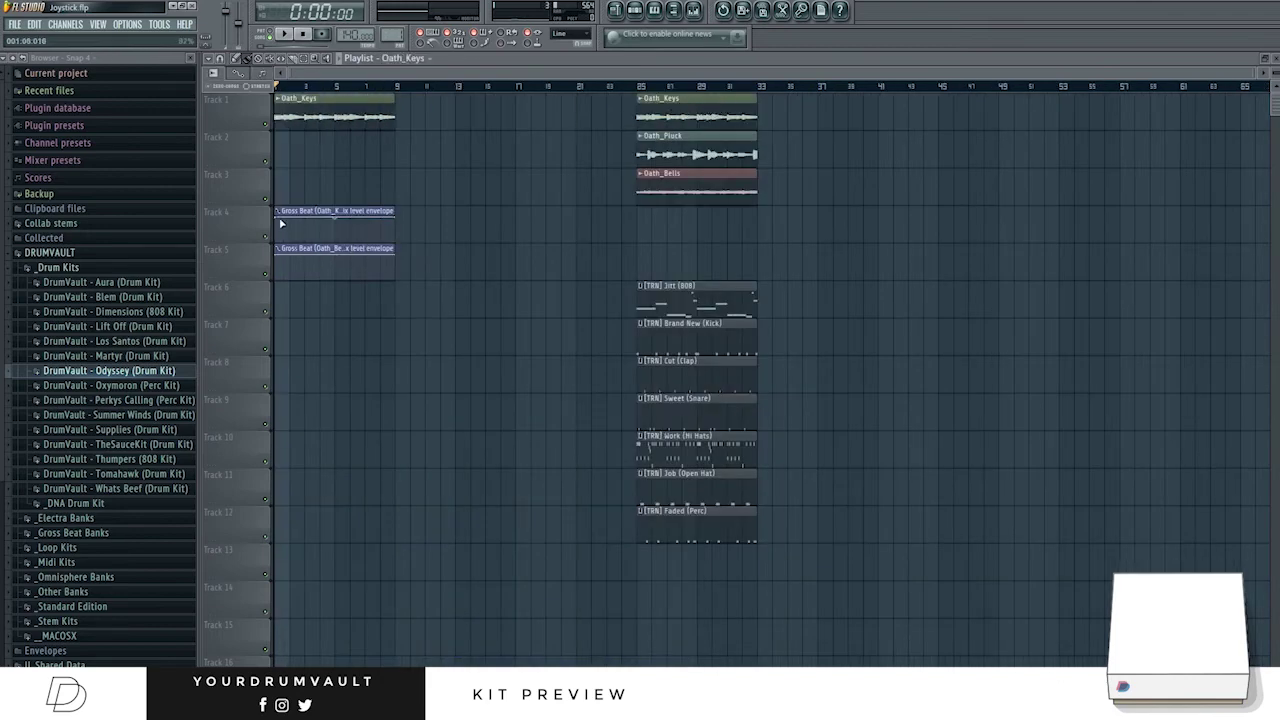
# Pull both Gross Beat mix envelopes' start and end points down.
pyautogui.moveTo(282, 224); pyautogui.dragTo(274, 257)
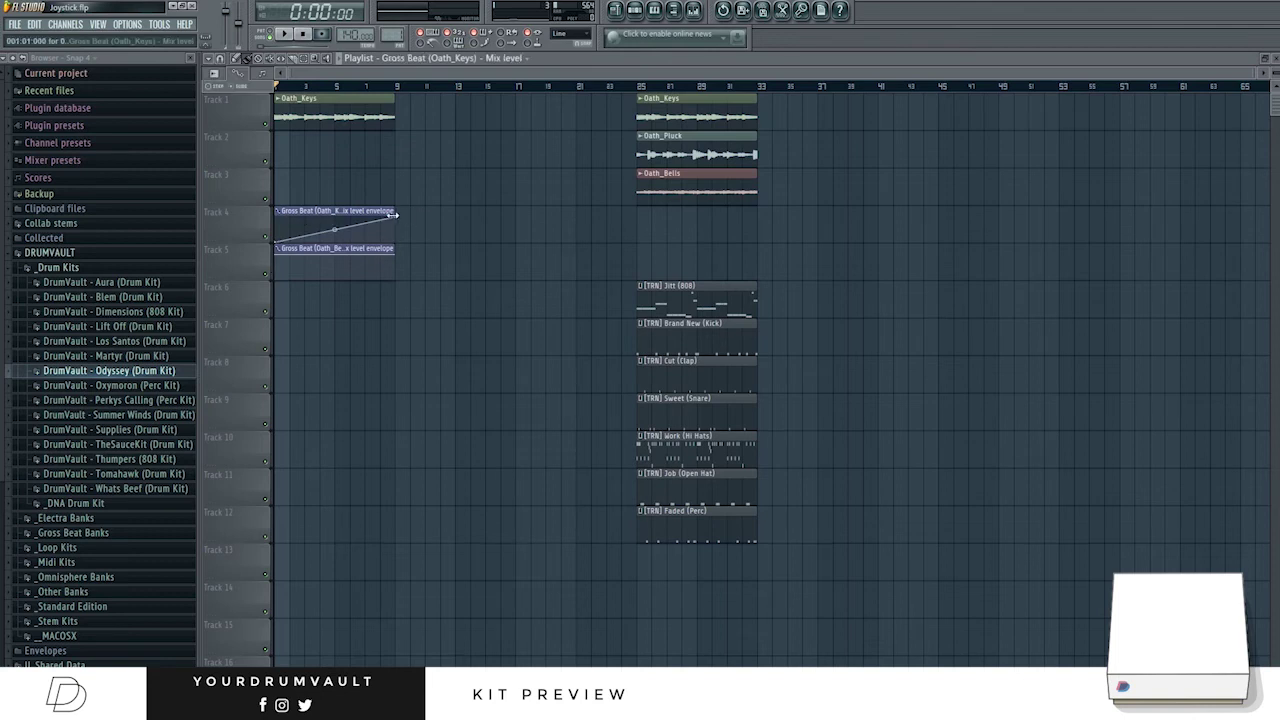
pyautogui.moveTo(393, 213); pyautogui.dragTo(400, 240)
pyautogui.moveTo(279, 251); pyautogui.dragTo(281, 313)
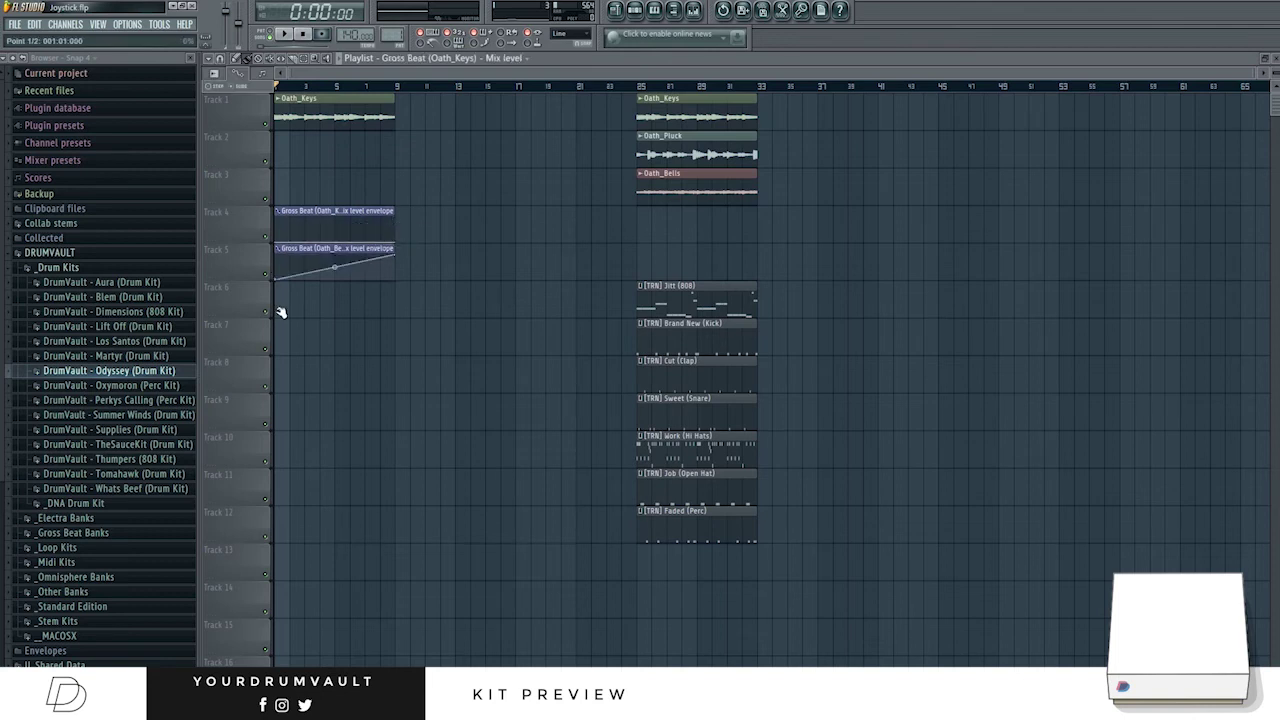
pyautogui.moveTo(393, 262); pyautogui.dragTo(400, 290)
pyautogui.press('space')
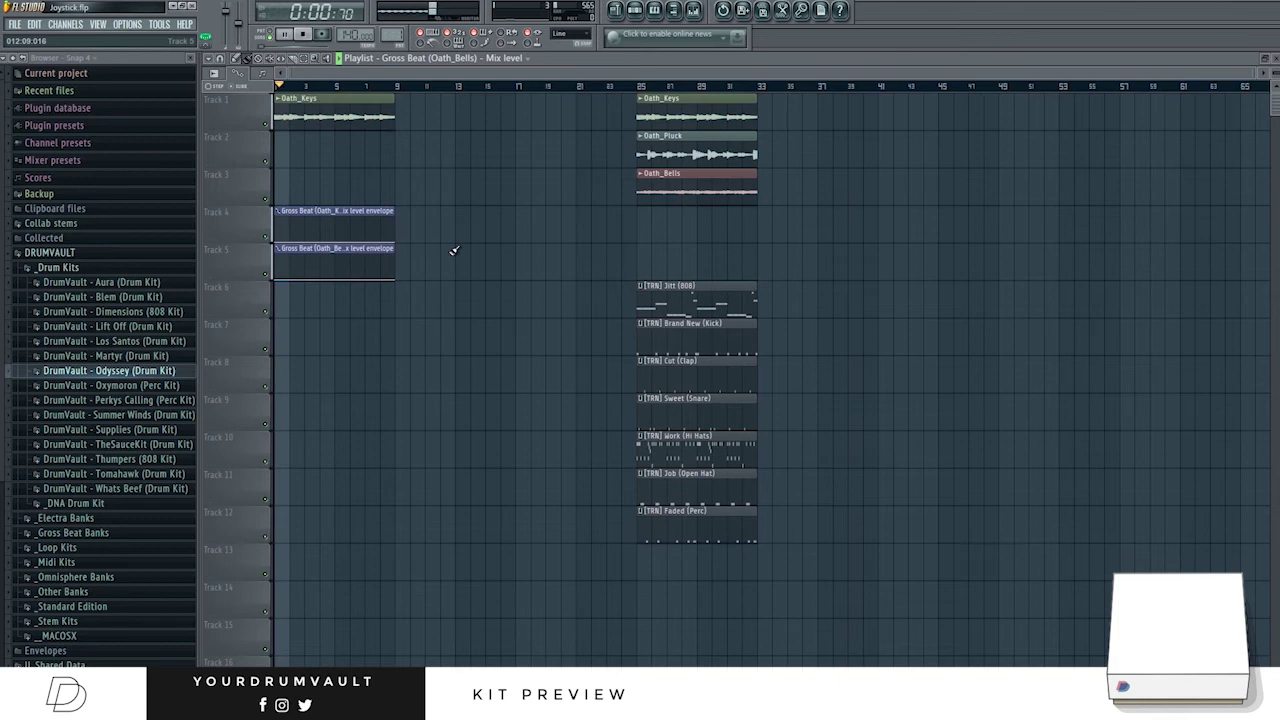
pyautogui.hotkey('ctrl', 'z')
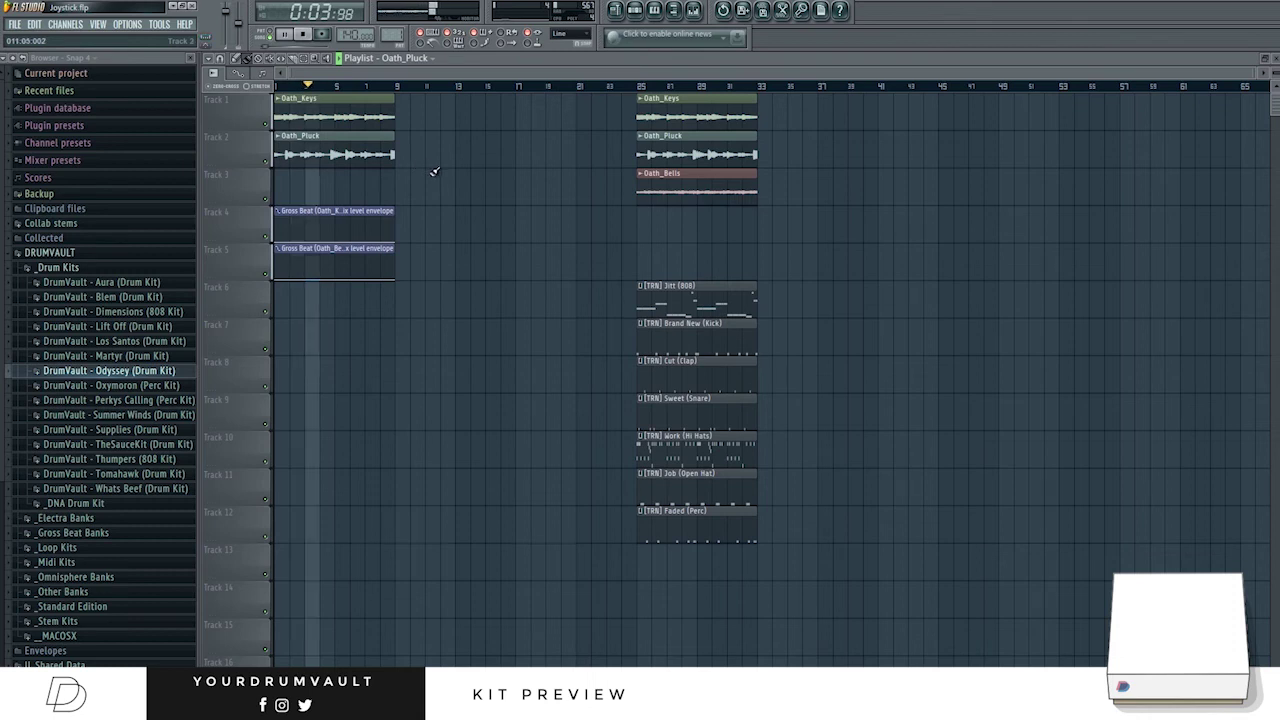
# Copy the drum clips and the three Oath stem clips to start at bar 9.
pyautogui.click(700, 295)
pyautogui.moveTo(704, 353); pyautogui.dragTo(443, 306)
pyautogui.moveTo(763, 243); pyautogui.dragTo(678, 92)
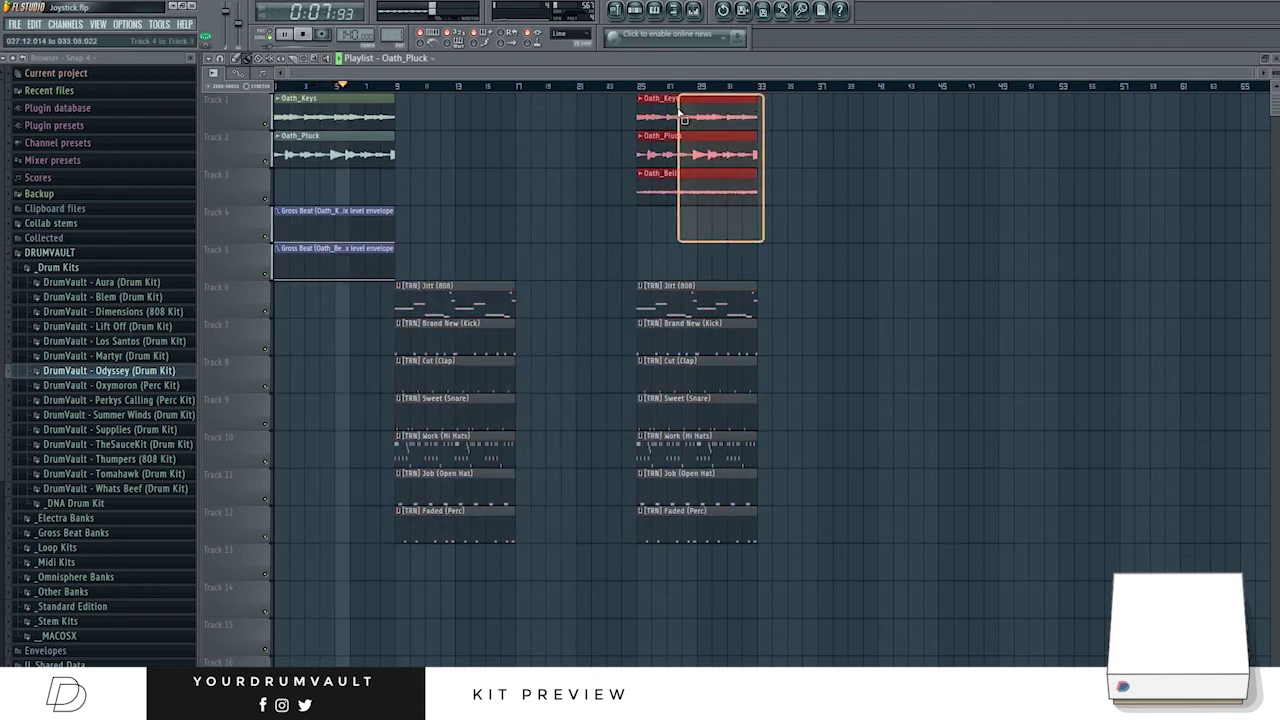
pyautogui.moveTo(689, 135); pyautogui.dragTo(447, 136)
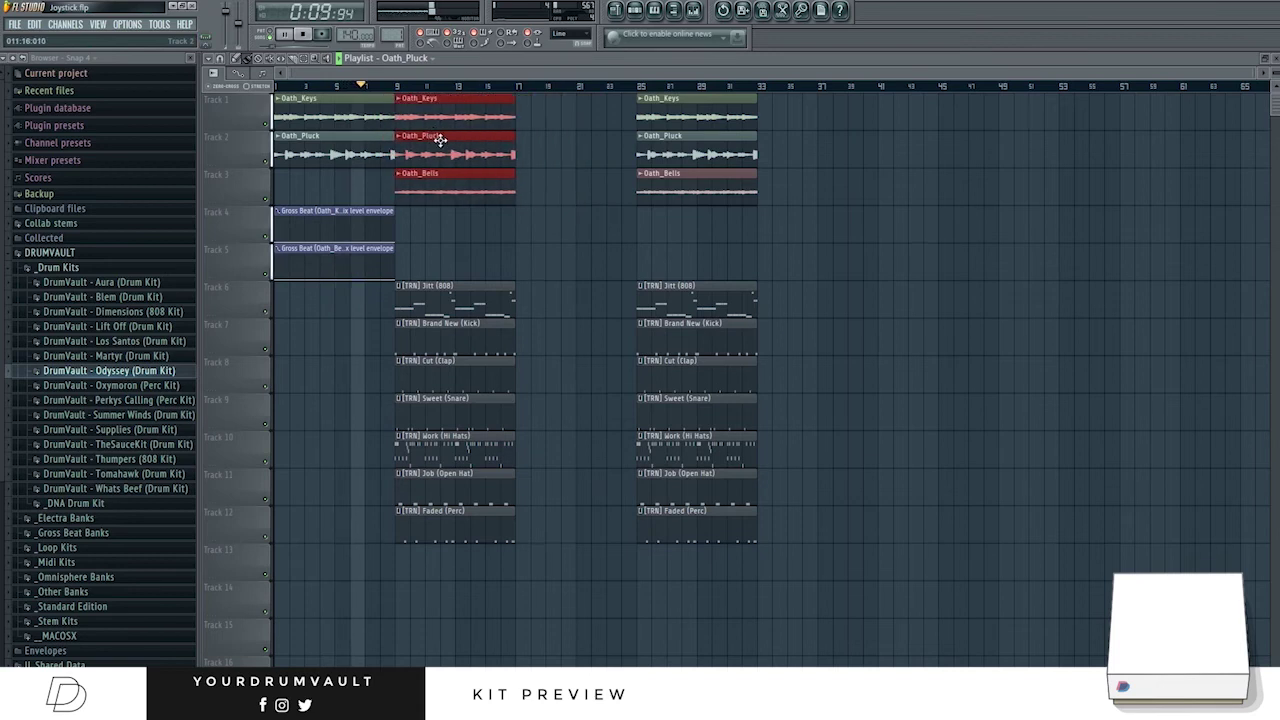
# Lengthen both Gross Beat envelopes to bar 9, repeat the drums, and copy Oath clips to bar 25.
pyautogui.moveTo(394, 230); pyautogui.dragTo(470, 230)
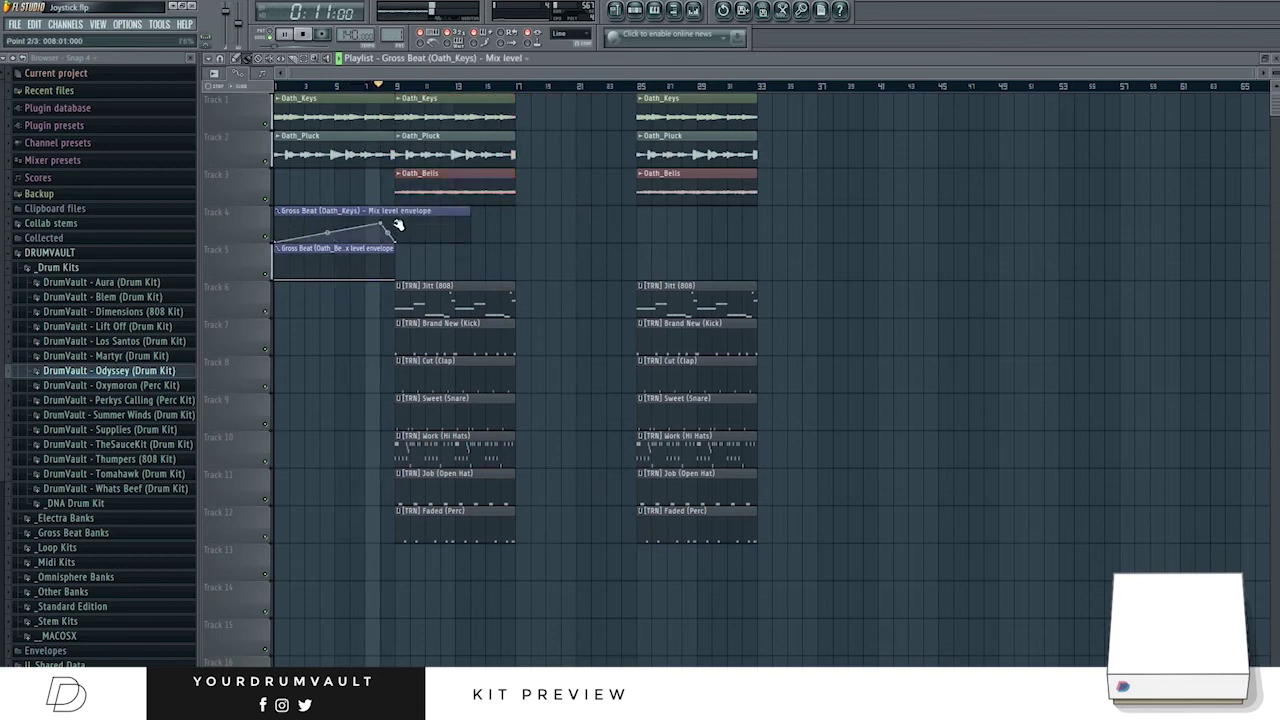
pyautogui.press('space')
pyautogui.moveTo(394, 248); pyautogui.dragTo(515, 248)
pyautogui.moveTo(738, 585); pyautogui.dragTo(681, 105)
pyautogui.moveTo(622, 322); pyautogui.dragTo(407, 578)
pyautogui.moveTo(419, 305); pyautogui.dragTo(540, 305)
pyautogui.moveTo(548, 206); pyautogui.dragTo(539, 128)
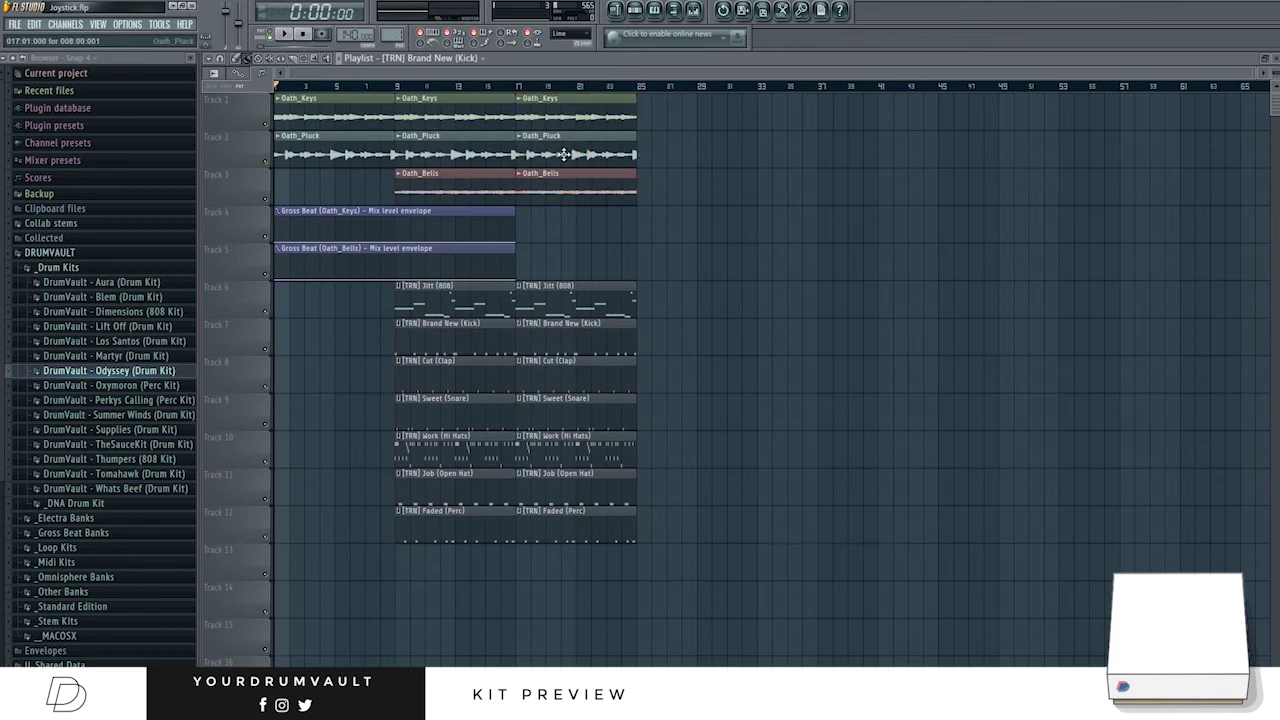
pyautogui.rightClick(540, 140)
# Step both Gross Beat envelopes up at bar 17 and copy Oath_Keys and Oath_Bells to bar 25.
pyautogui.moveTo(515, 215); pyautogui.dragTo(727, 225)
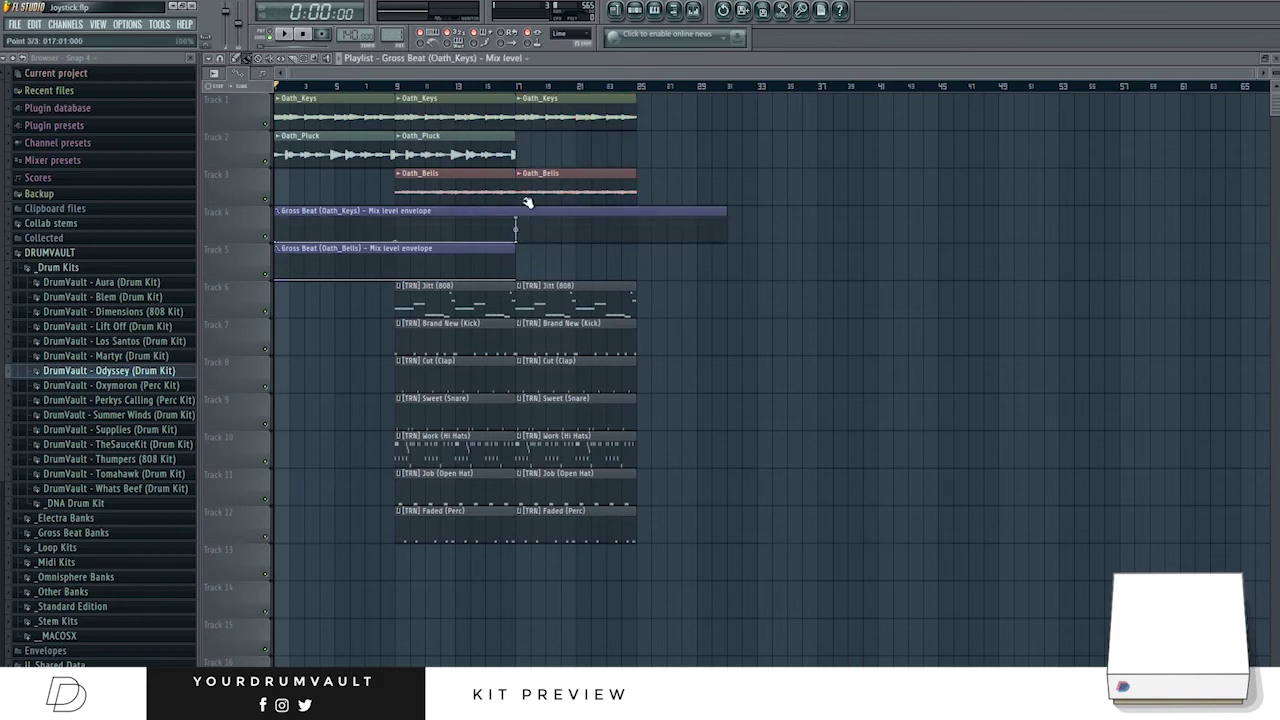
pyautogui.moveTo(612, 234); pyautogui.dragTo(655, 200)
pyautogui.moveTo(530, 248); pyautogui.dragTo(634, 250)
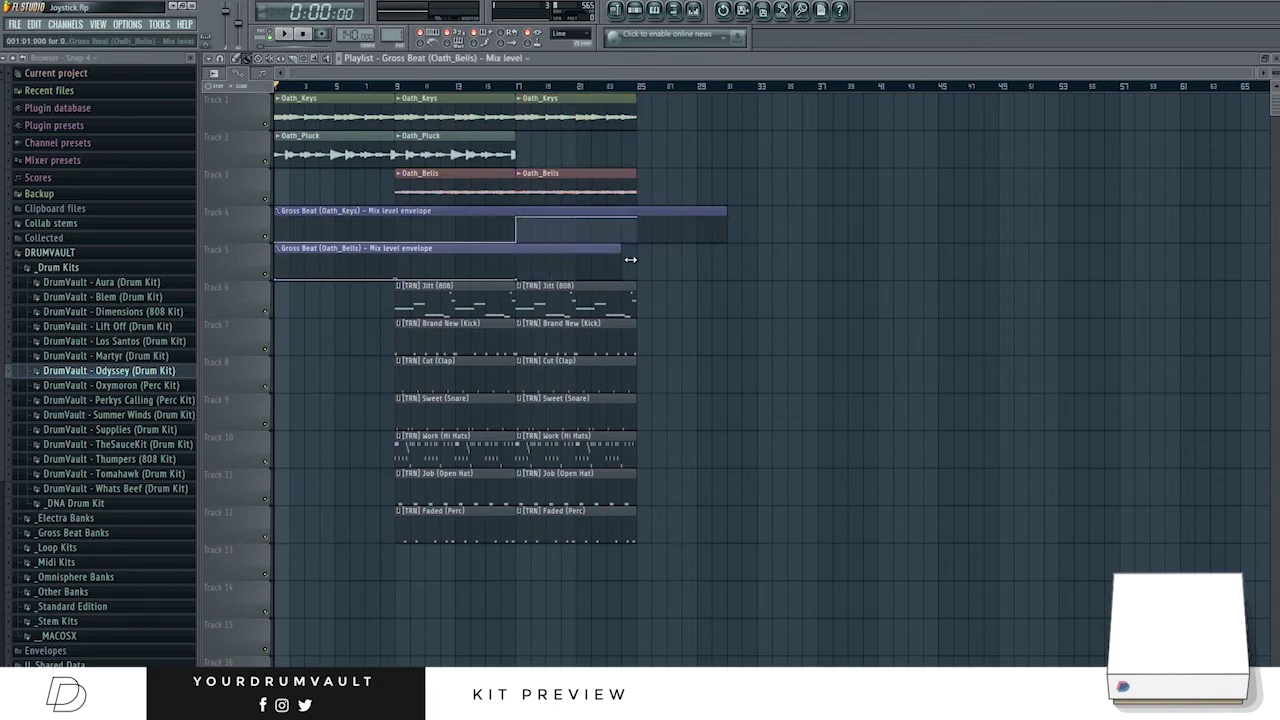
pyautogui.moveTo(516, 279)
pyautogui.mouseDown()
pyautogui.moveTo(516, 258)
pyautogui.moveTo(516, 287)
pyautogui.mouseUp()
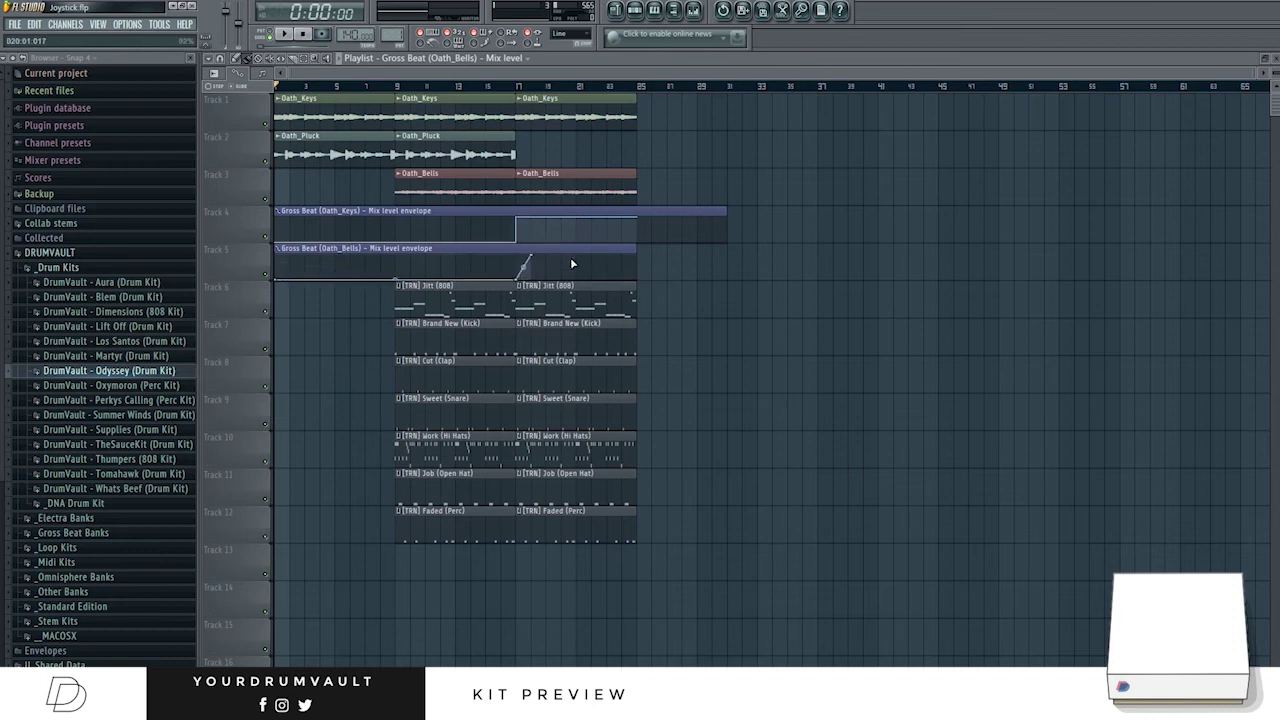
pyautogui.moveTo(513, 246); pyautogui.dragTo(639, 241)
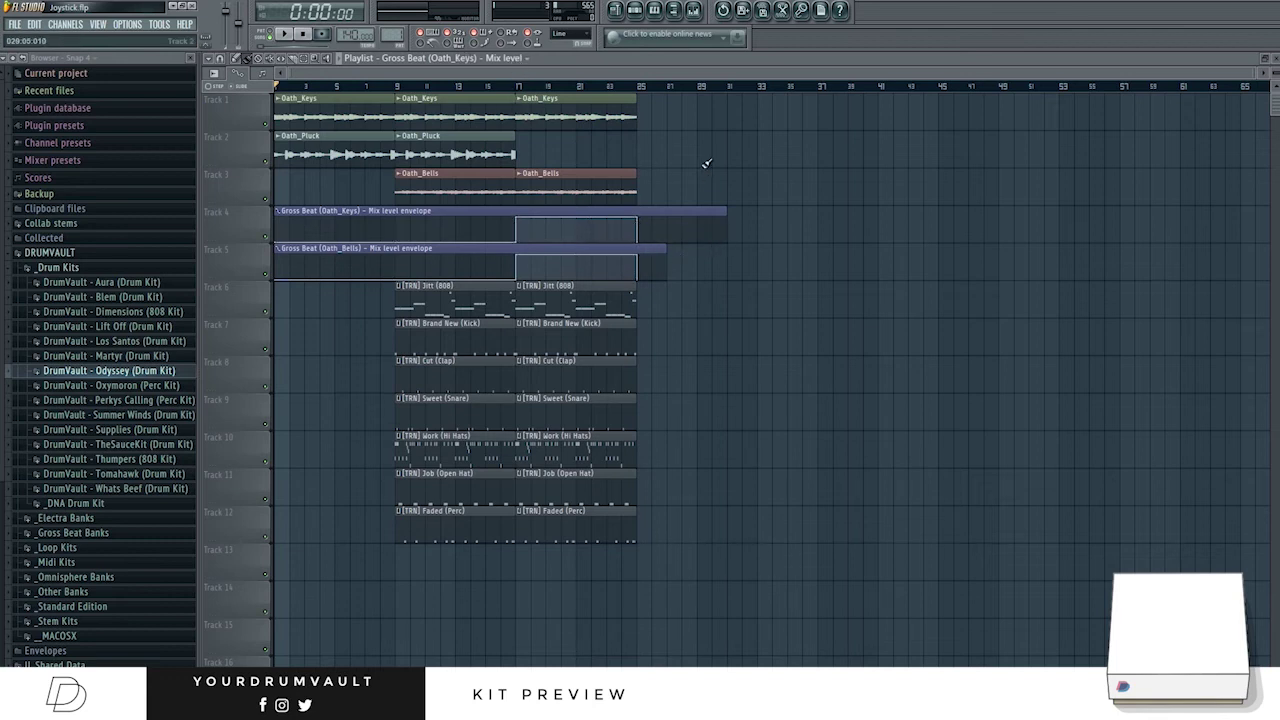
pyautogui.moveTo(657, 186); pyautogui.dragTo(699, 126)
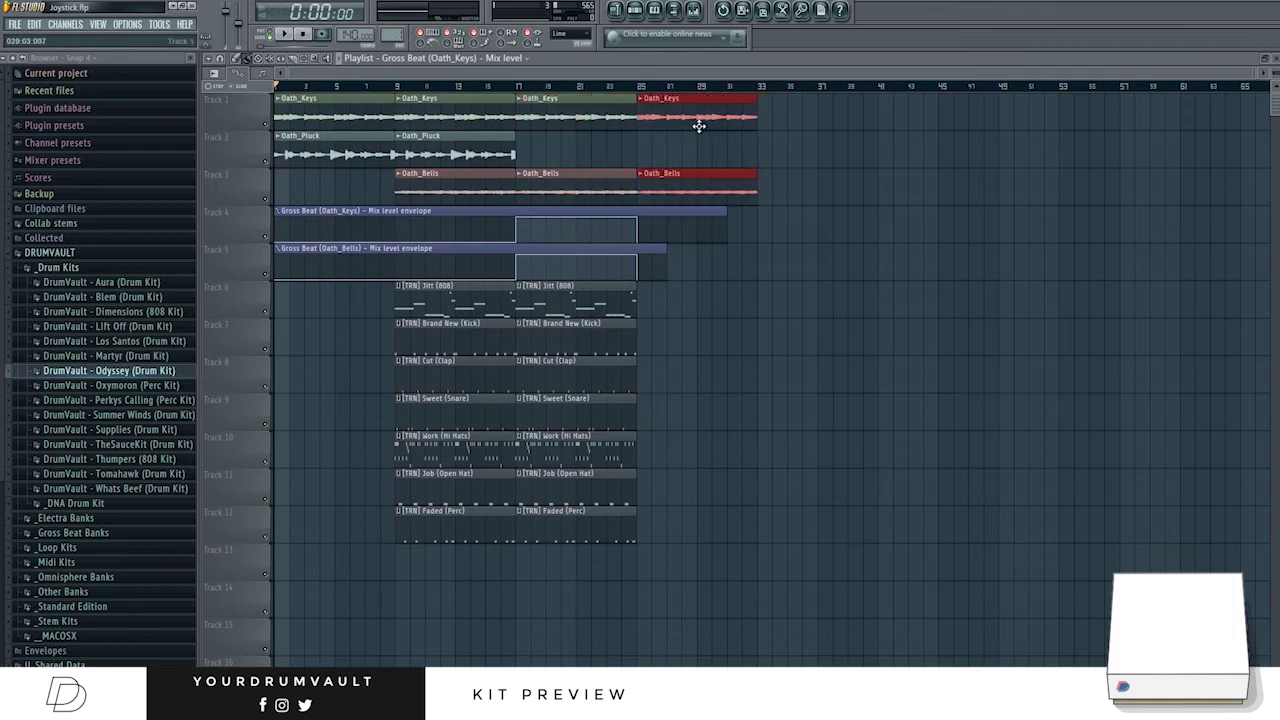
pyautogui.click(732, 392)
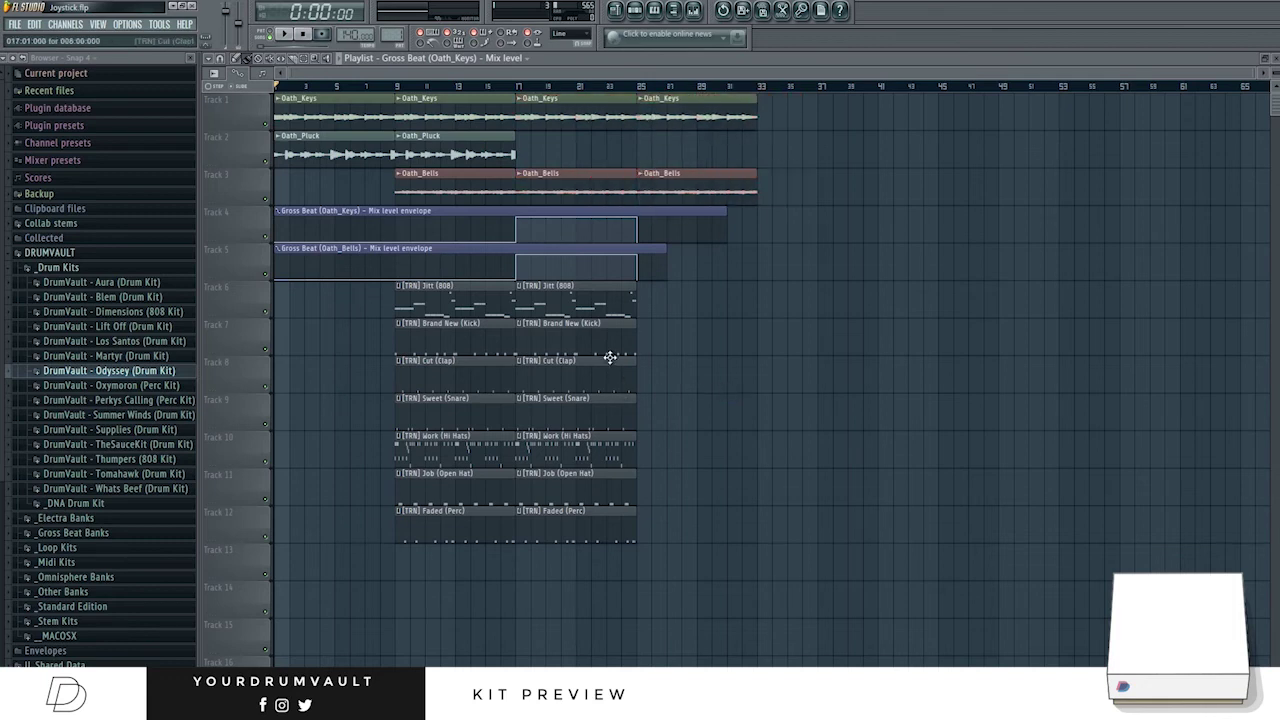
# Copy the Jitt (808) clip to bars 25–33, extend the envelope, and duplicate everything after bar 33.
pyautogui.moveTo(565, 318); pyautogui.dragTo(686, 312)
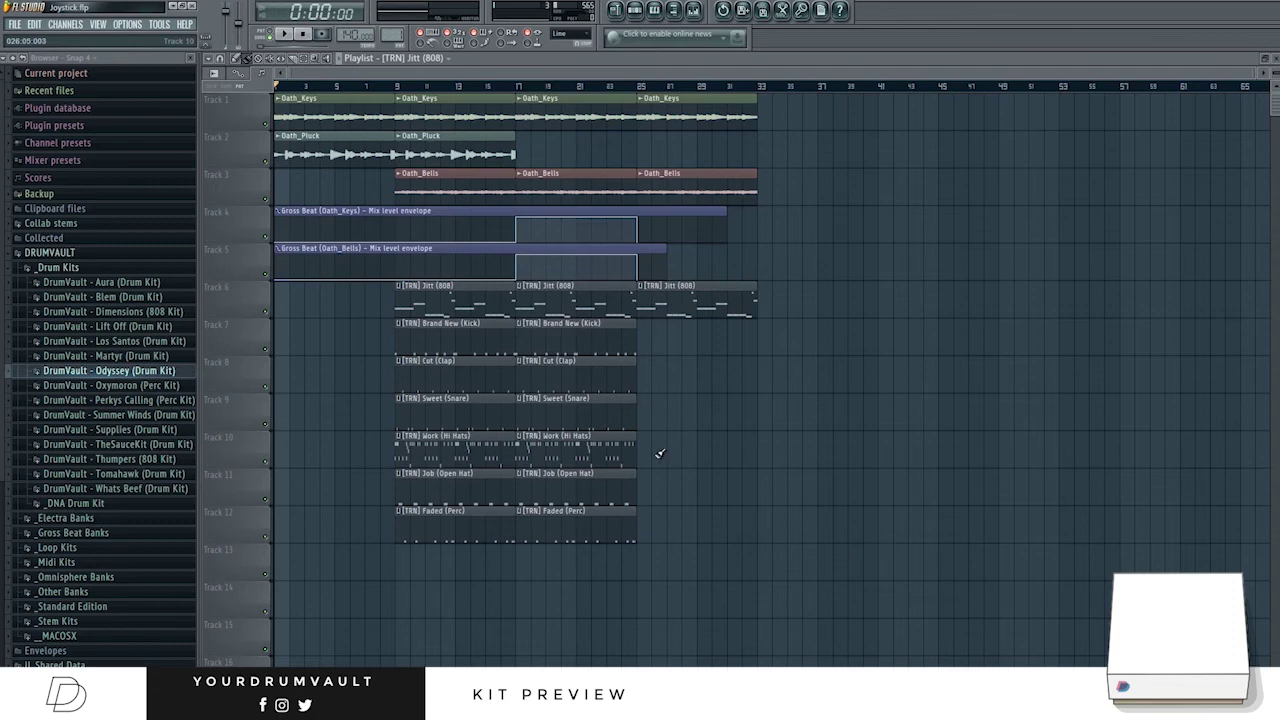
pyautogui.moveTo(896, 620); pyautogui.dragTo(274, 92)
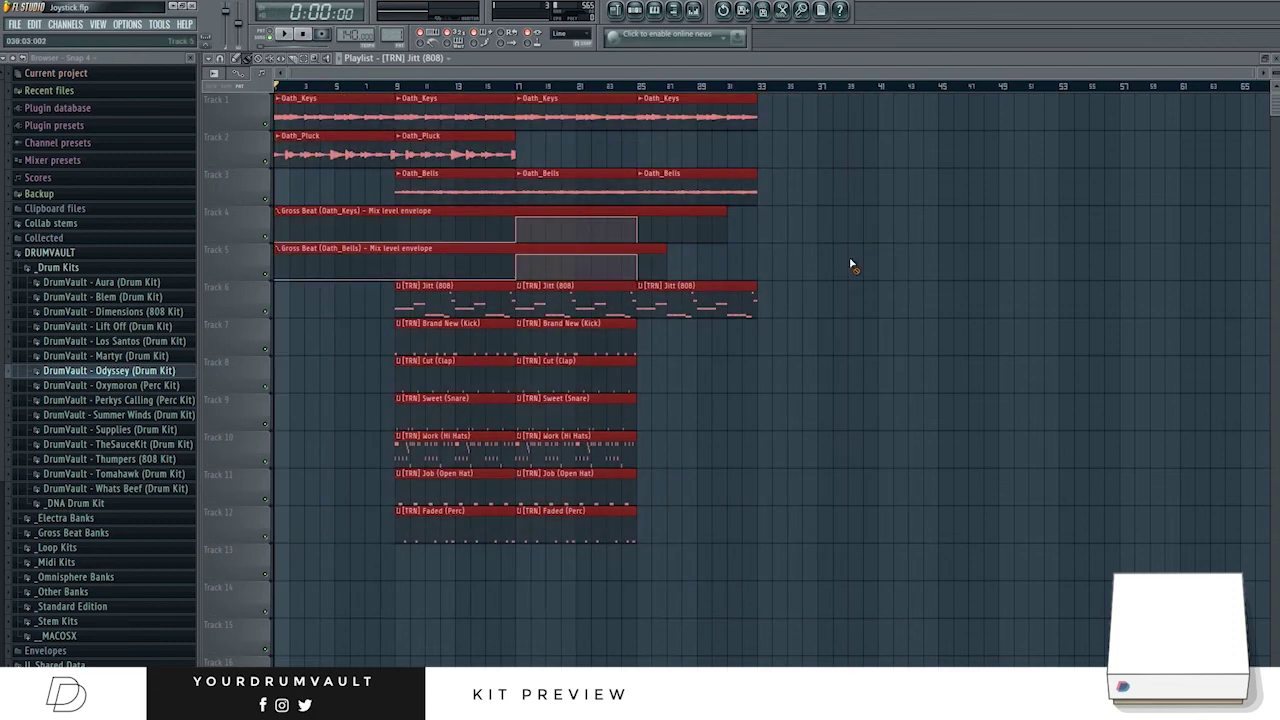
pyautogui.click(665, 248)
pyautogui.moveTo(665, 248); pyautogui.dragTo(741, 220)
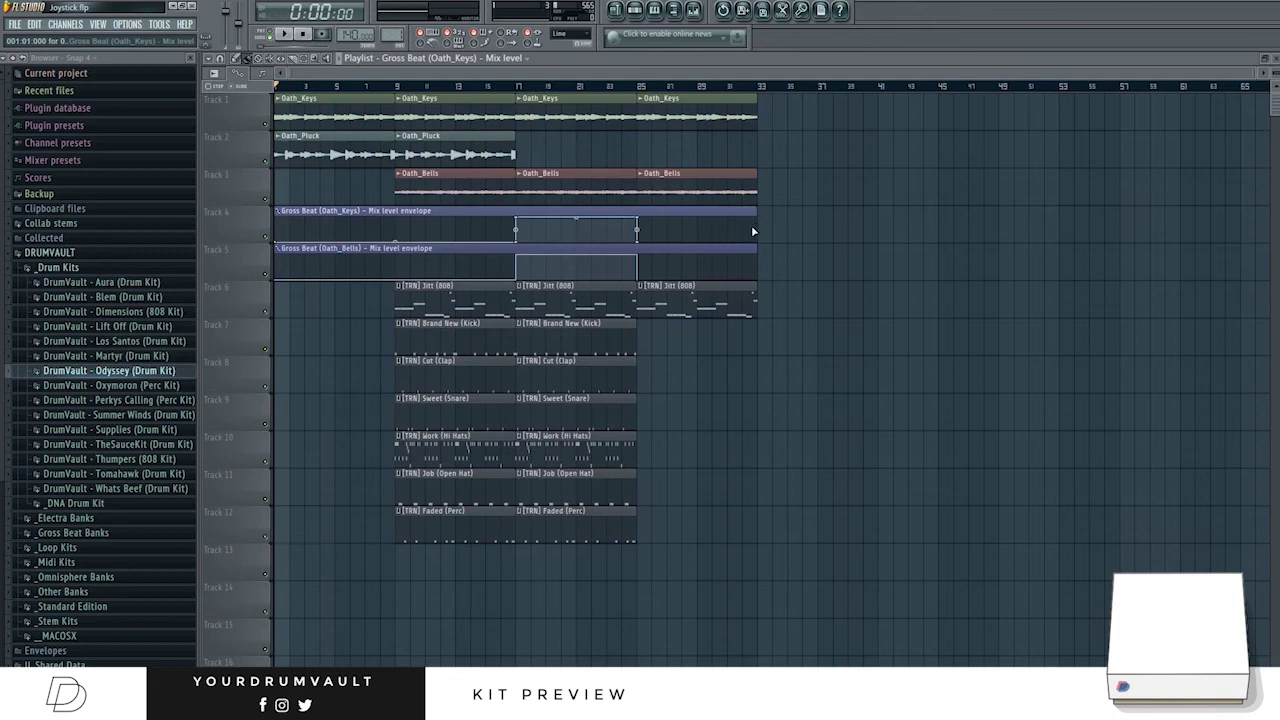
pyautogui.moveTo(896, 512); pyautogui.dragTo(272, 92)
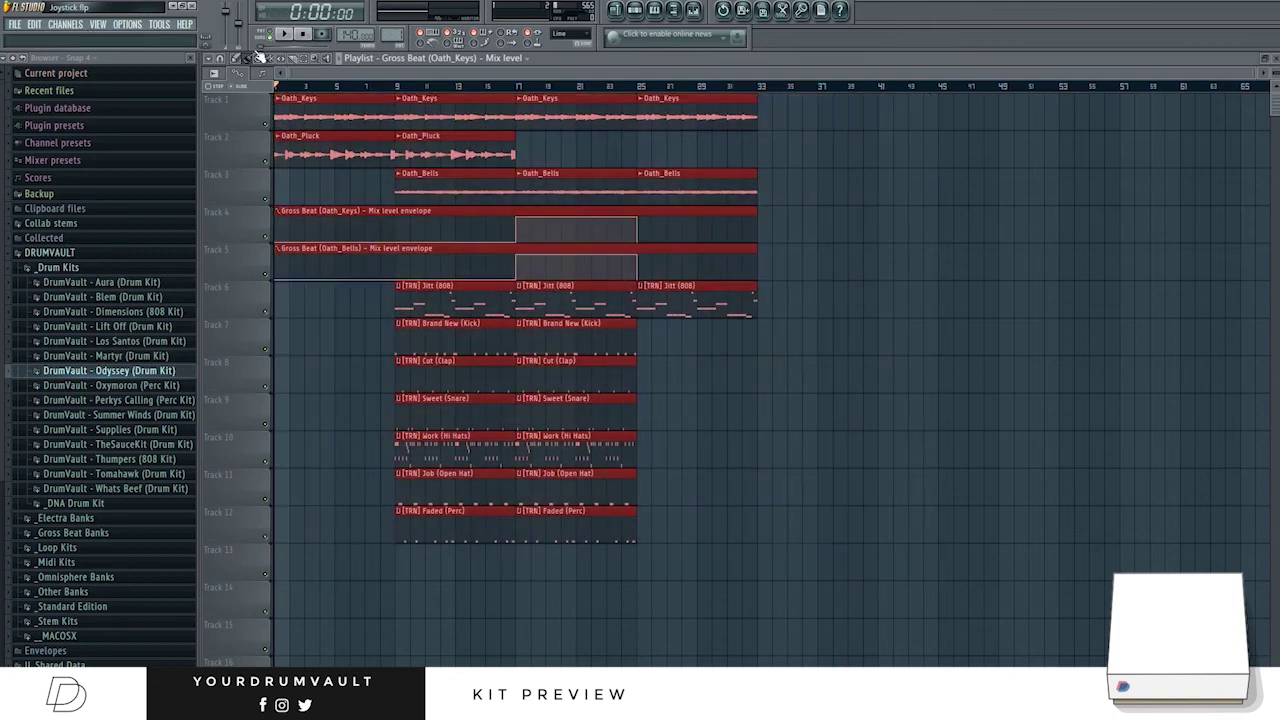
pyautogui.hotkey('ctrl', 'b')
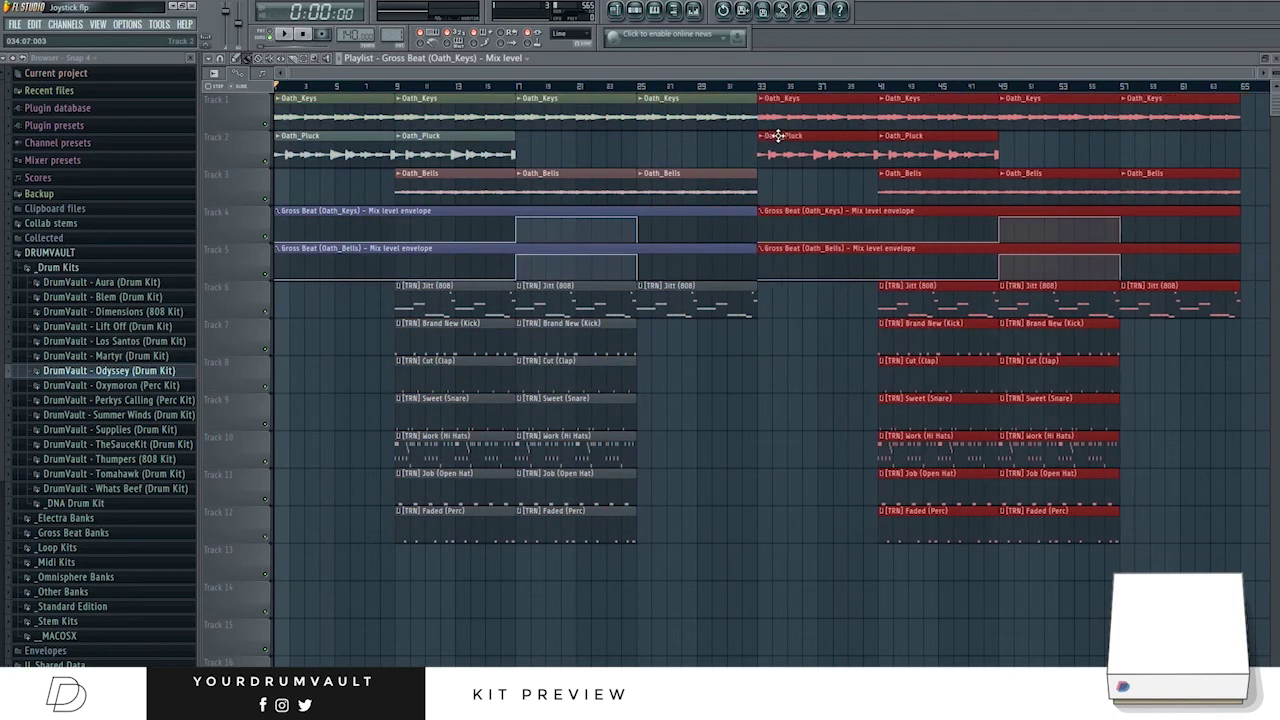
pyautogui.click(762, 329)
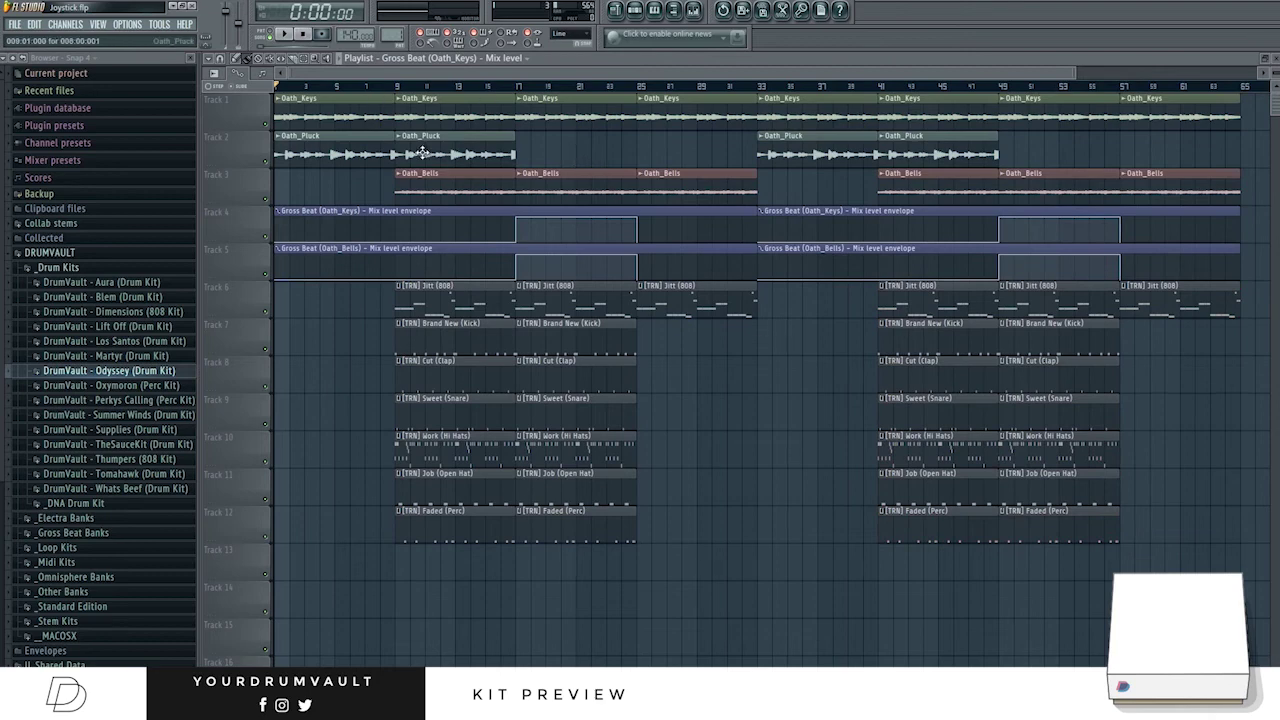
# Add extra Oath_Pluck clips at bars 25 and 57.
pyautogui.moveTo(423, 152); pyautogui.dragTo(665, 152)
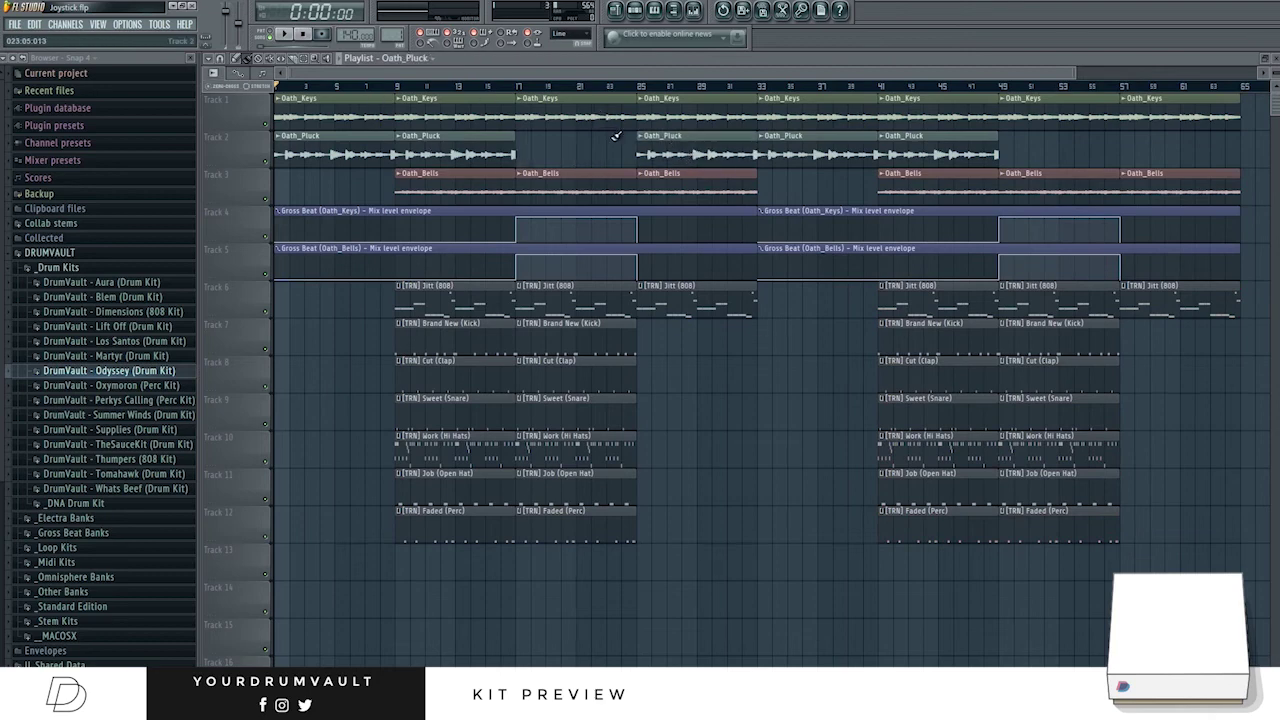
pyautogui.press('space')
pyautogui.moveTo(1195, 153); pyautogui.dragTo(1156, 153)
pyautogui.press('space')
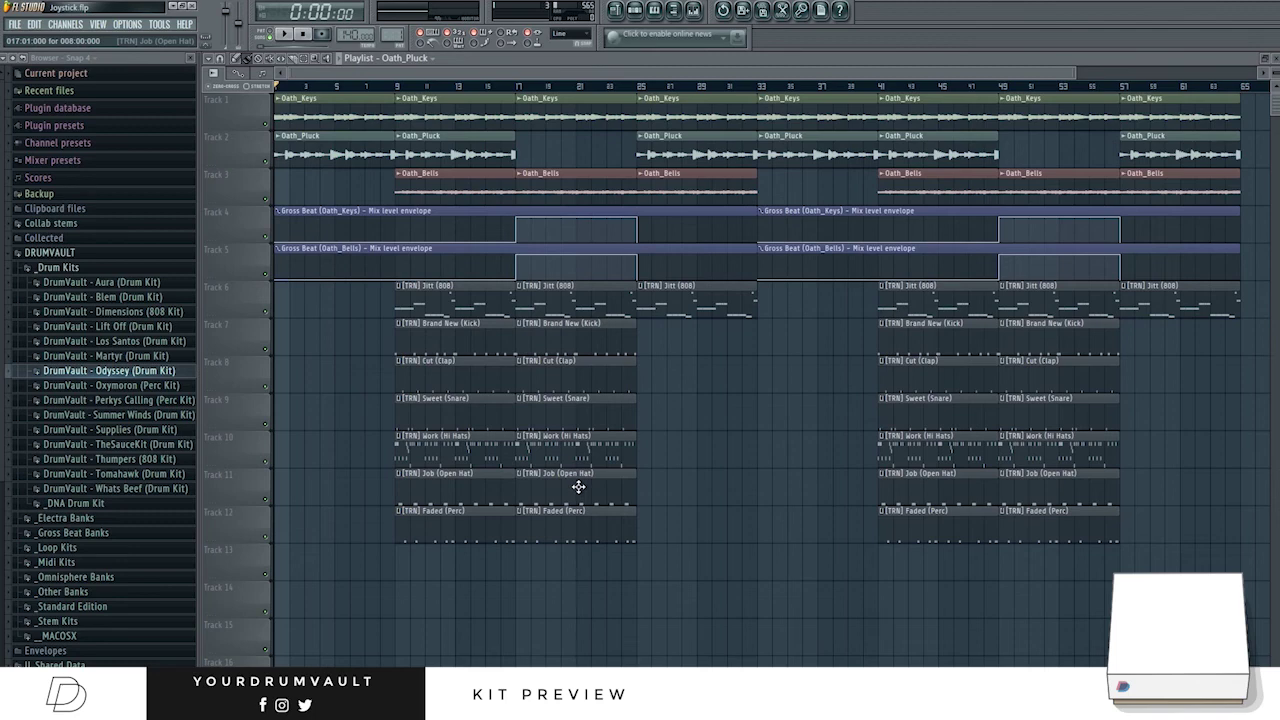
# Collapse _Drum Kits, look through _Loop Kits, and expand the _Stem Kits folder.
pyautogui.click(60, 267)
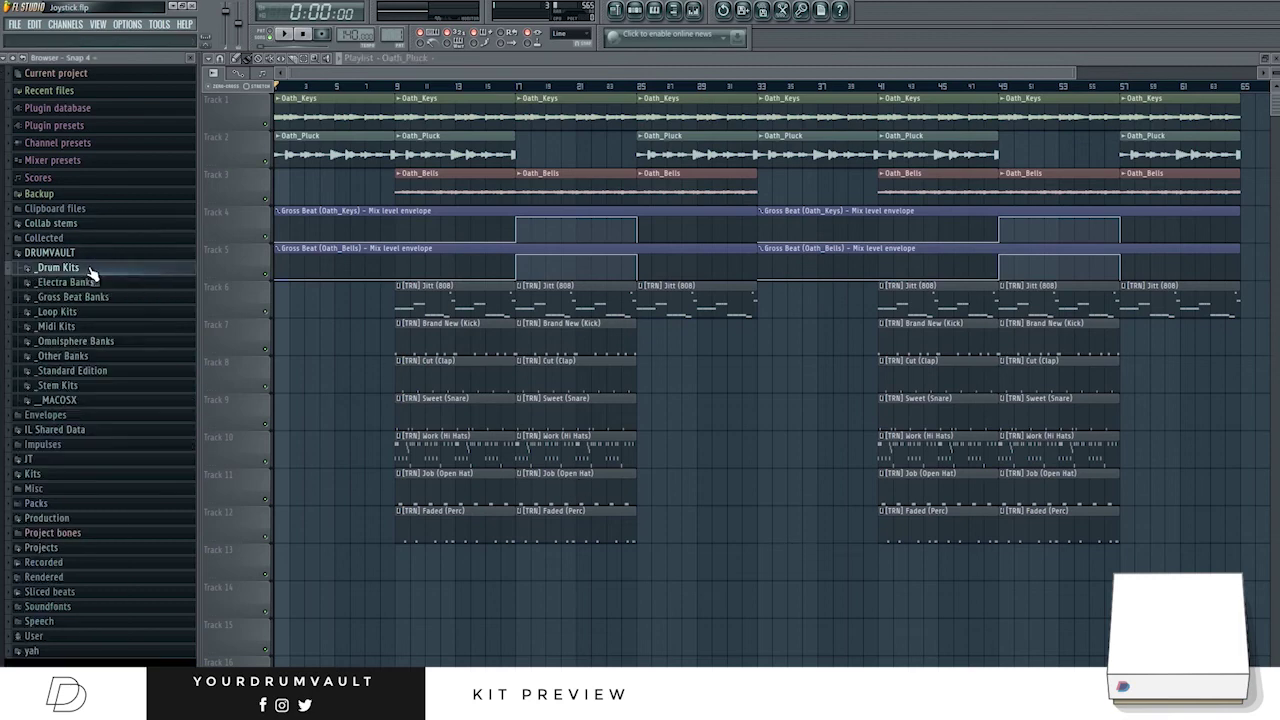
pyautogui.click(56, 311)
pyautogui.scroll(-5, 60, 430)
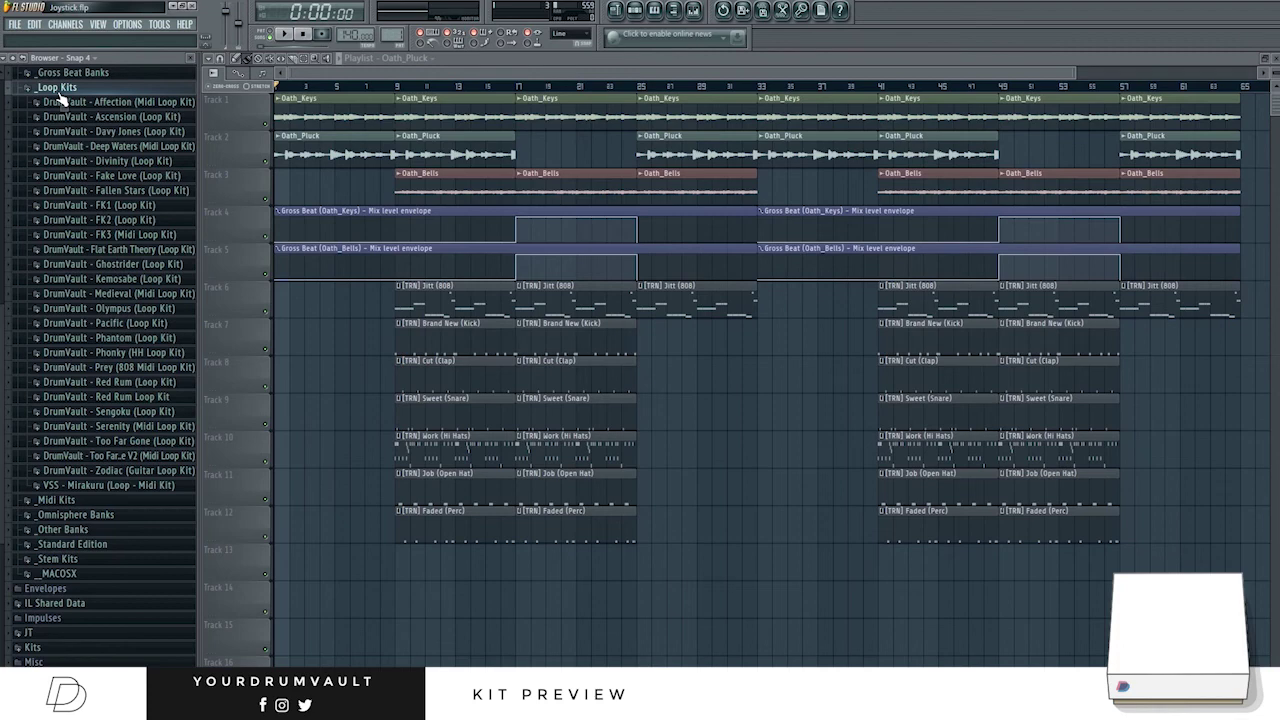
pyautogui.click(58, 88)
pyautogui.click(70, 388)
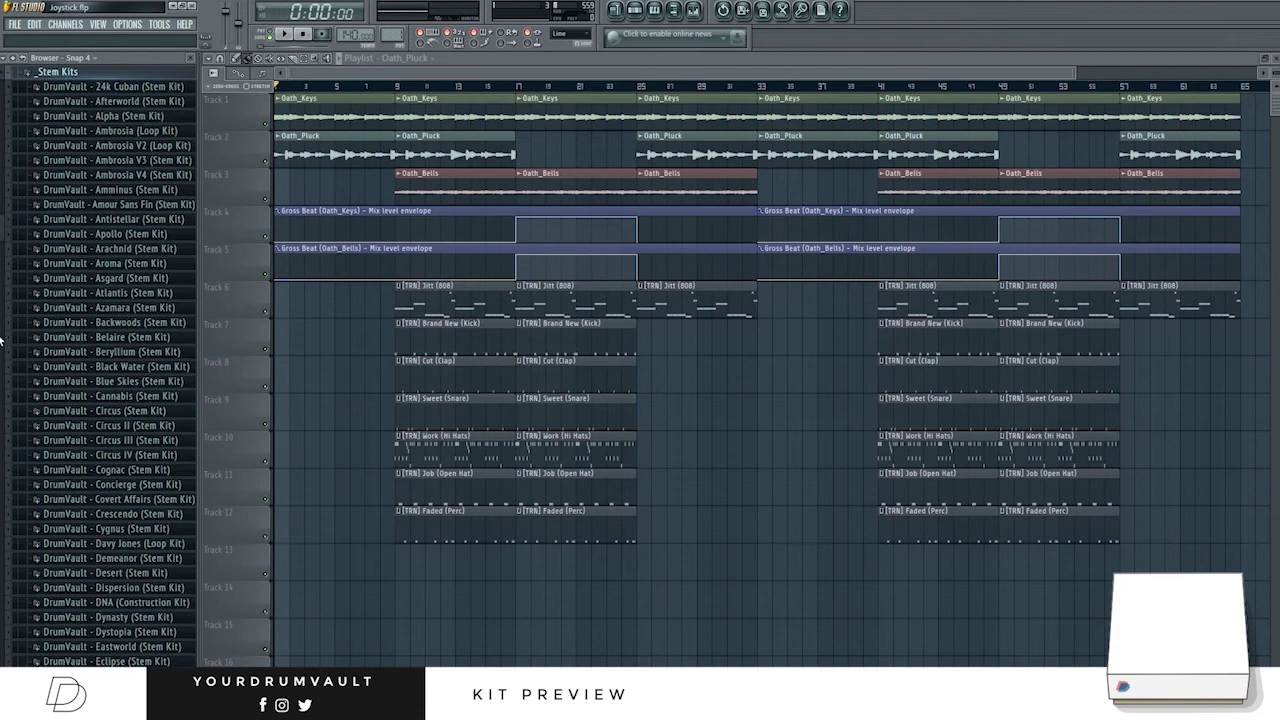
pyautogui.scroll(-5, 3, 260)
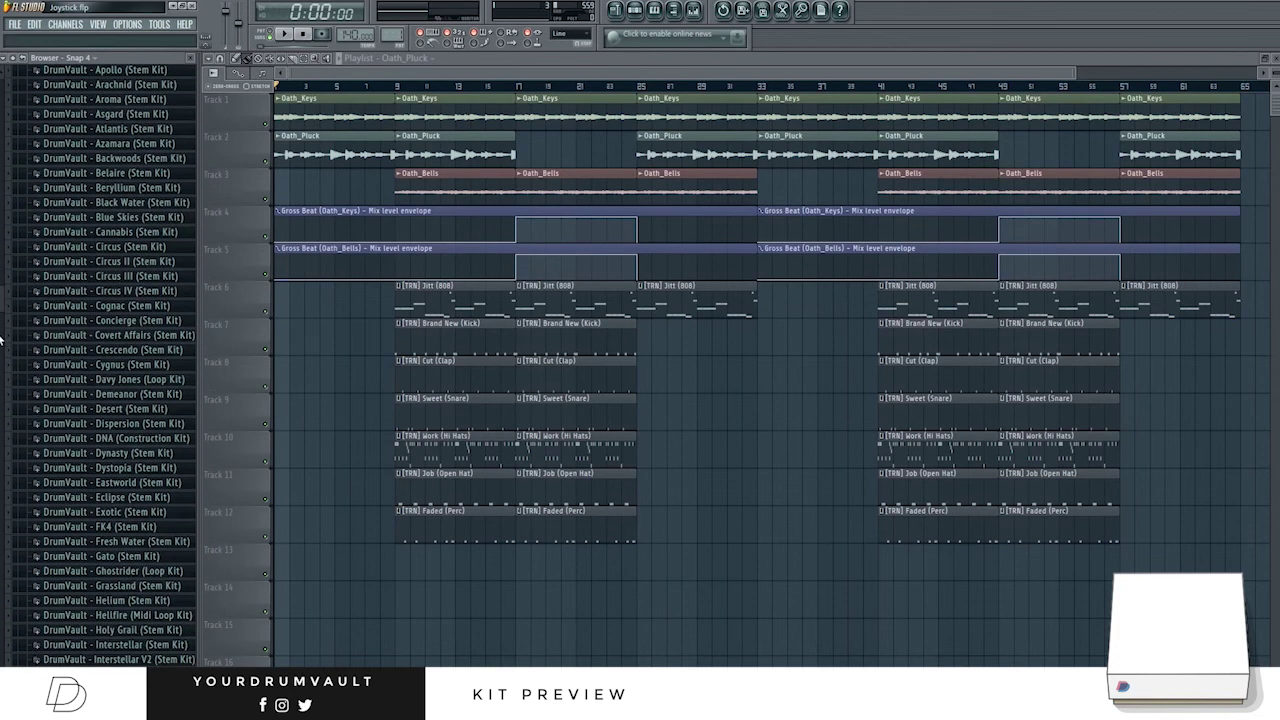
pyautogui.scroll(-4, 2, 357)
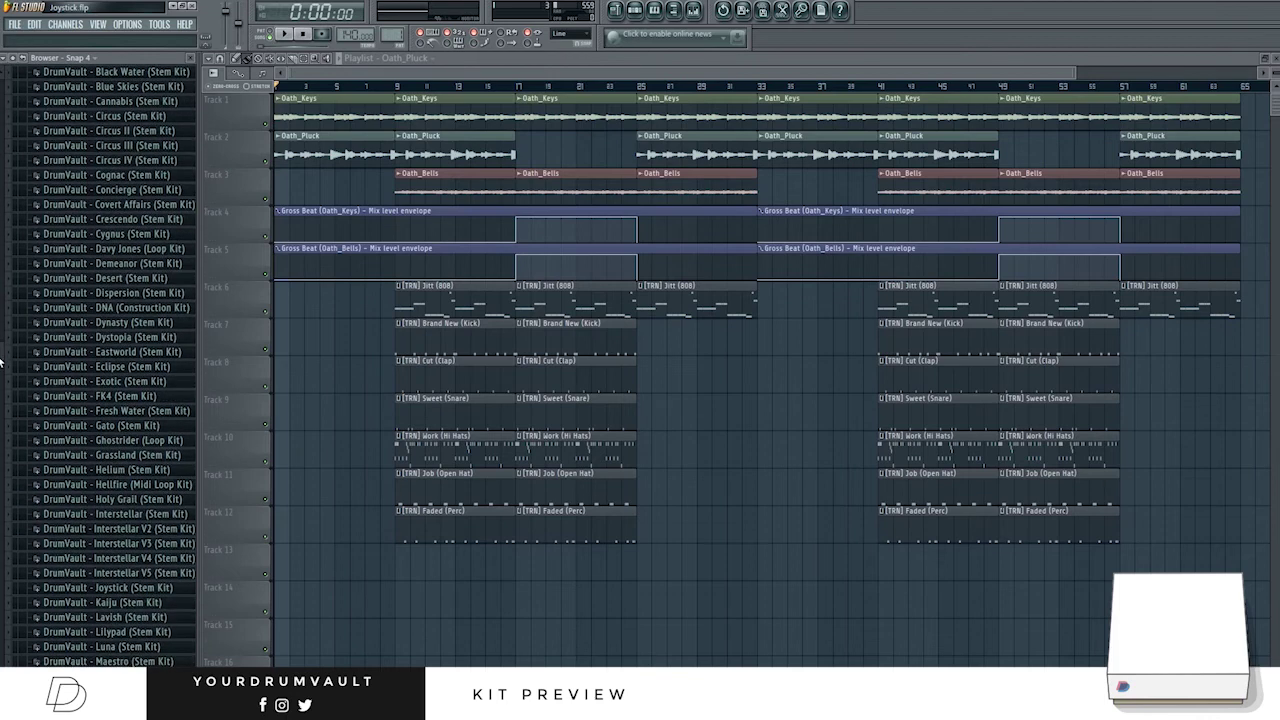
pyautogui.scroll(-2, 2, 362)
# Browse the DrumVault - Joystick stem kit's Menus 147bpm - C#m and 720 94bpm - C folders, then collapse it.
pyautogui.click(100, 525)
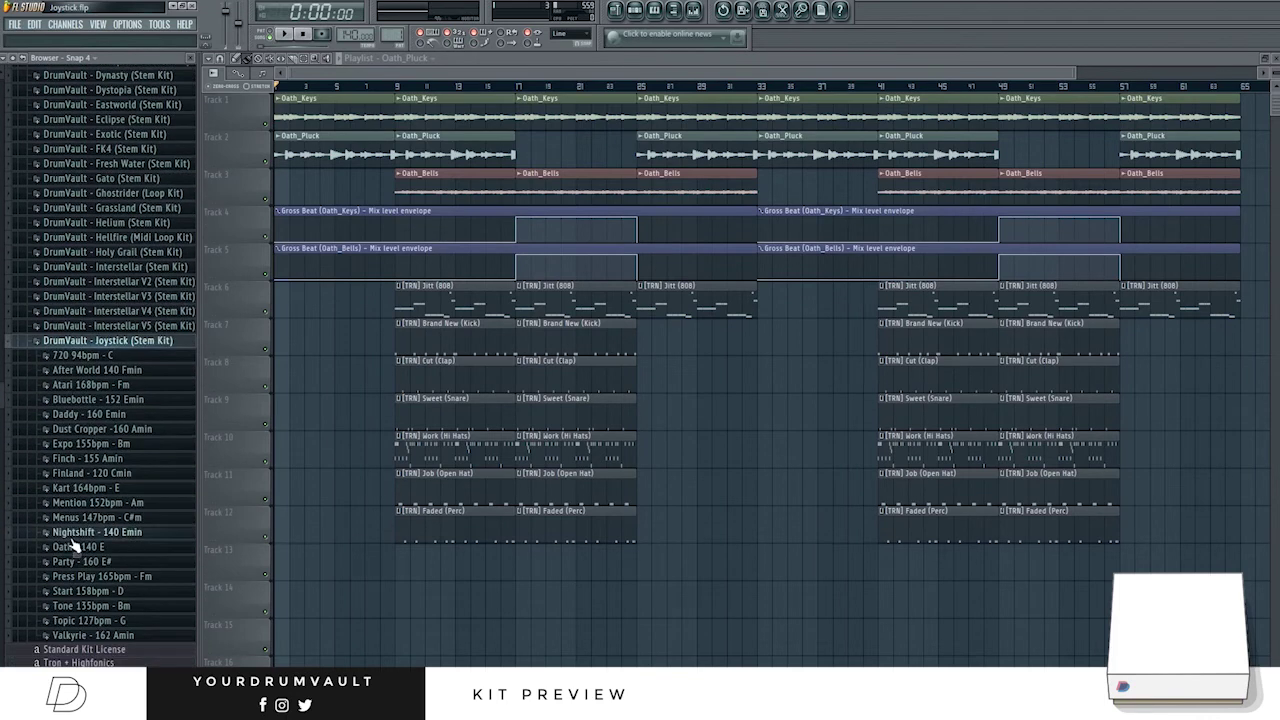
pyautogui.click(97, 502)
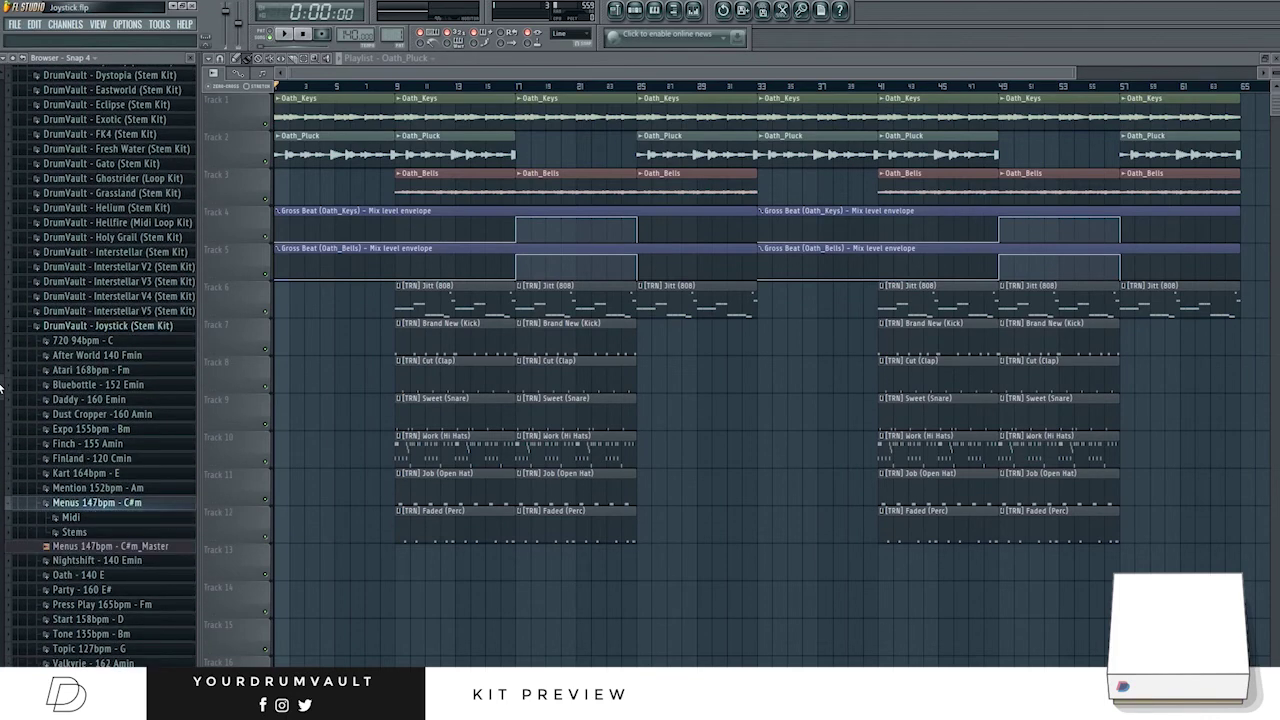
pyautogui.click(104, 412)
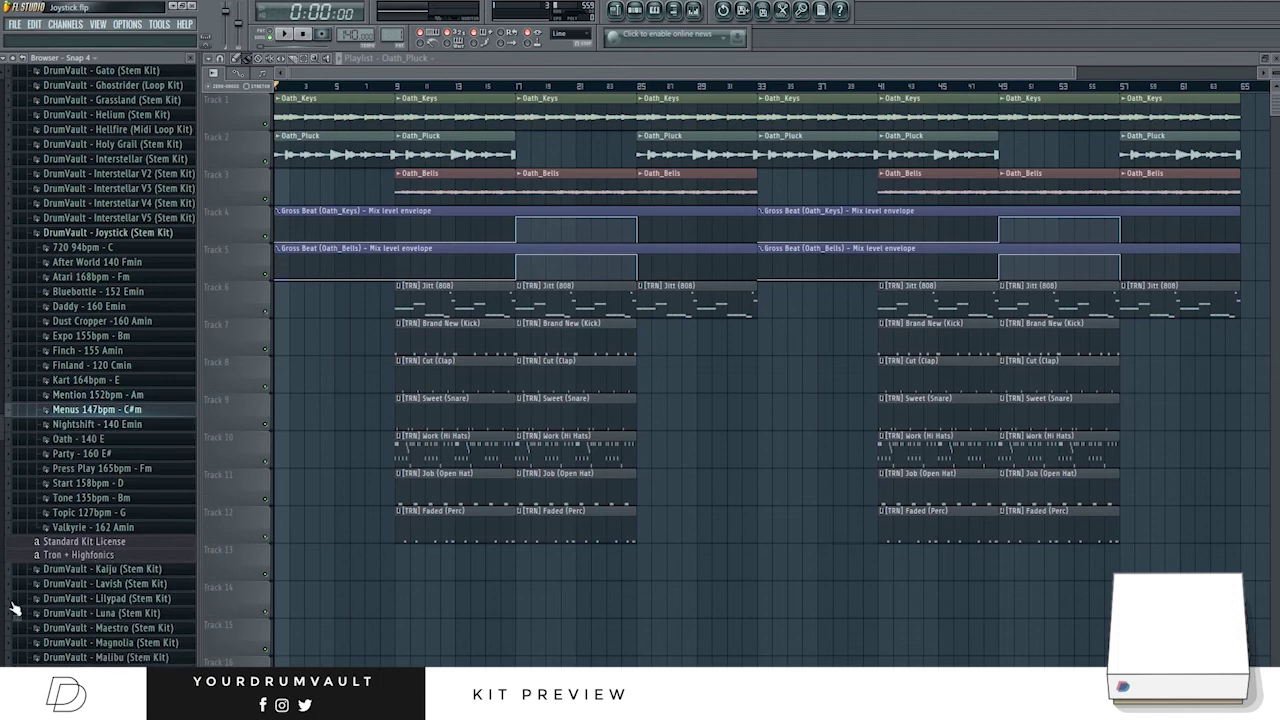
pyautogui.click(63, 236)
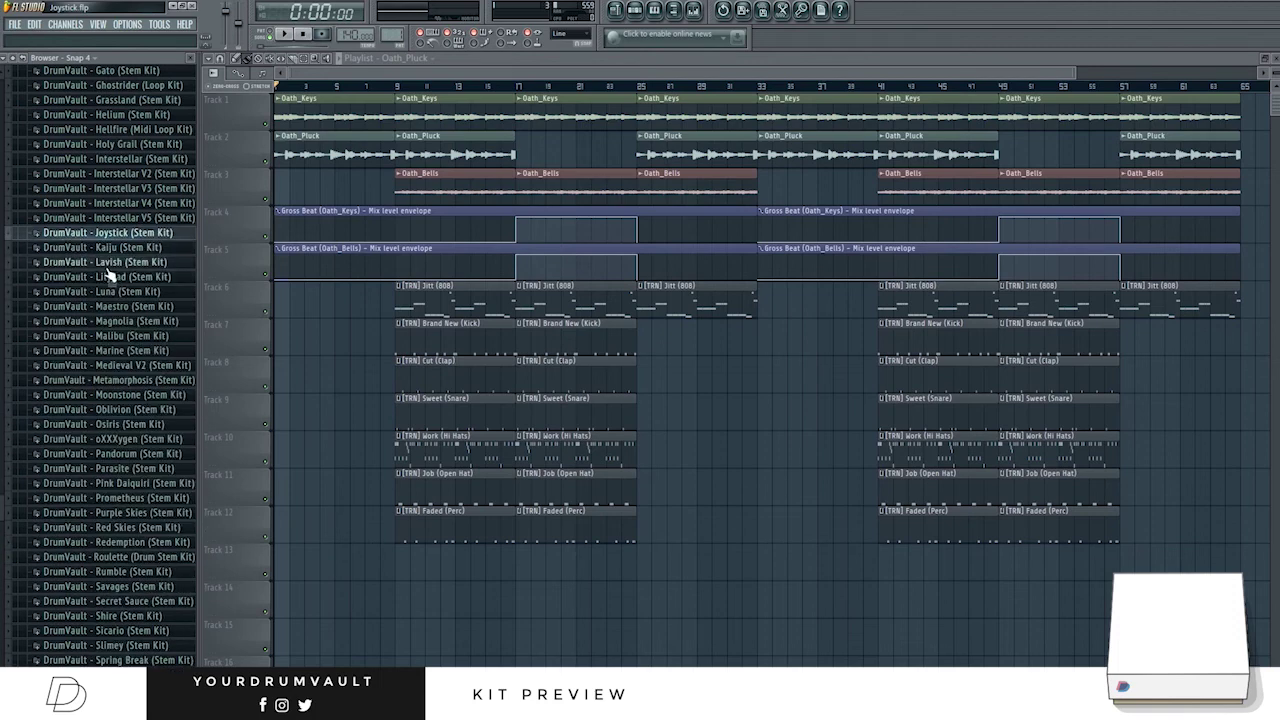
pyautogui.click(78, 235)
pyautogui.click(71, 250)
pyautogui.click(72, 248)
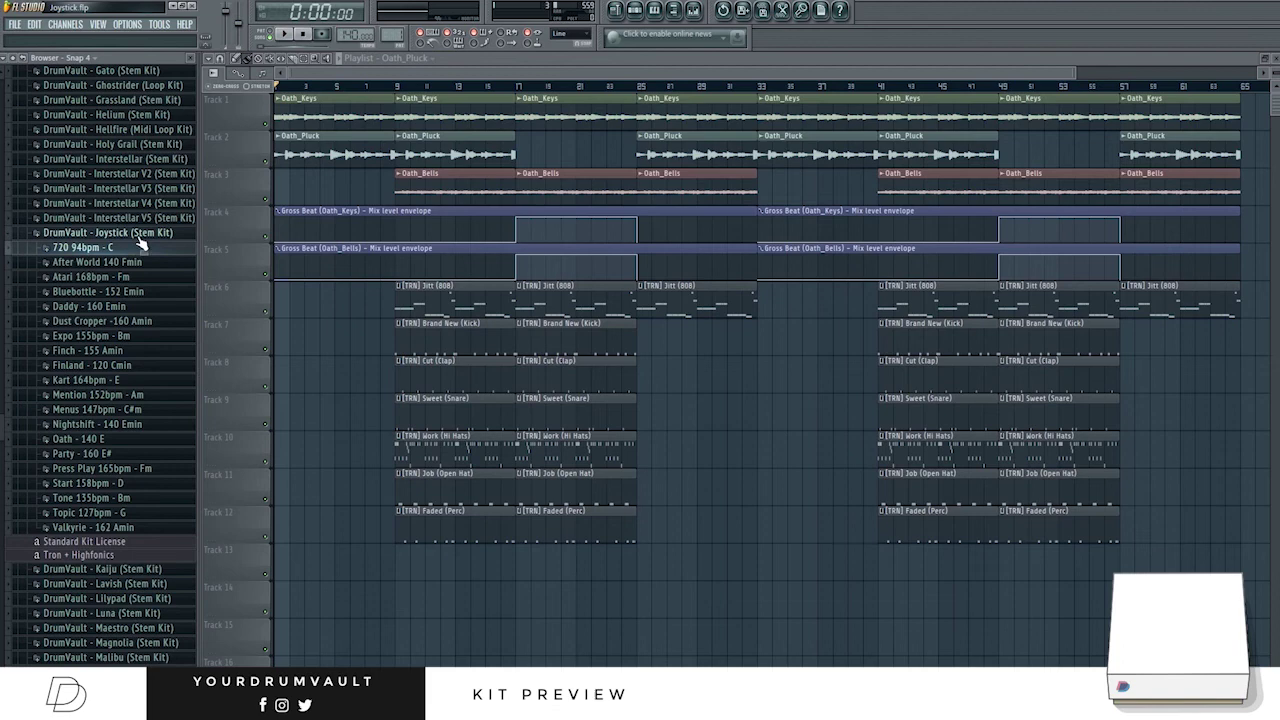
pyautogui.click(110, 232)
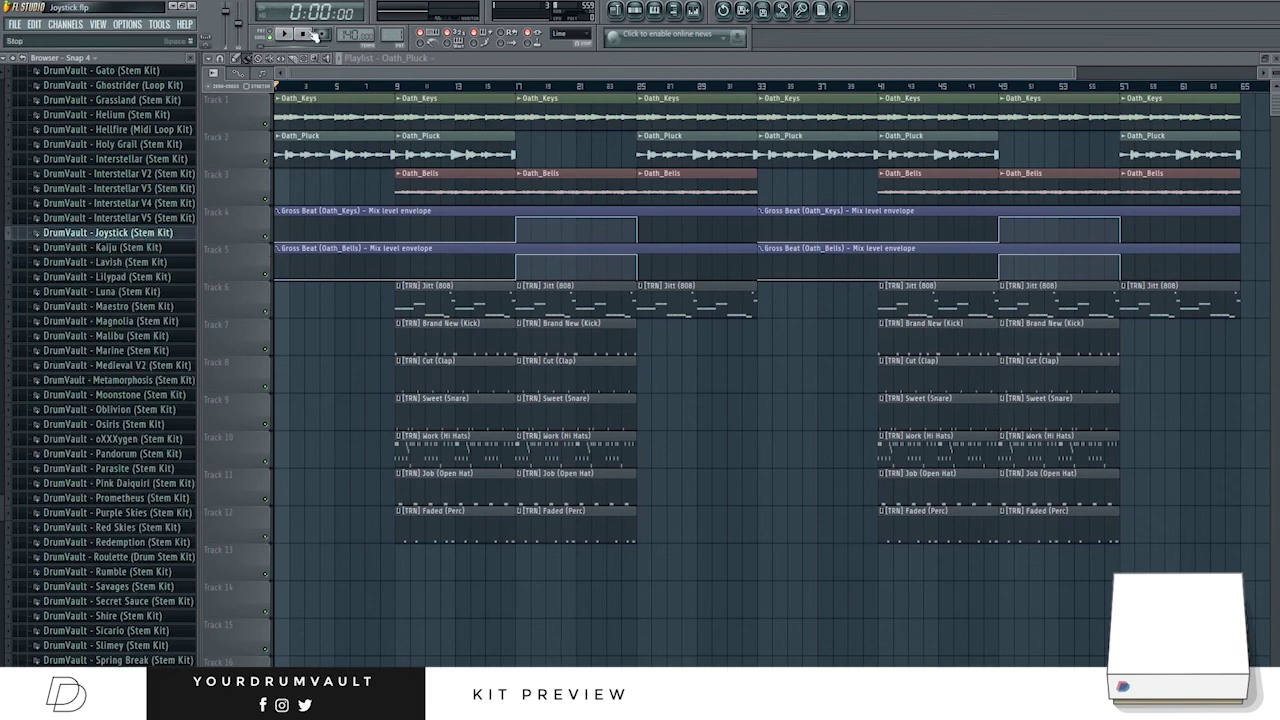